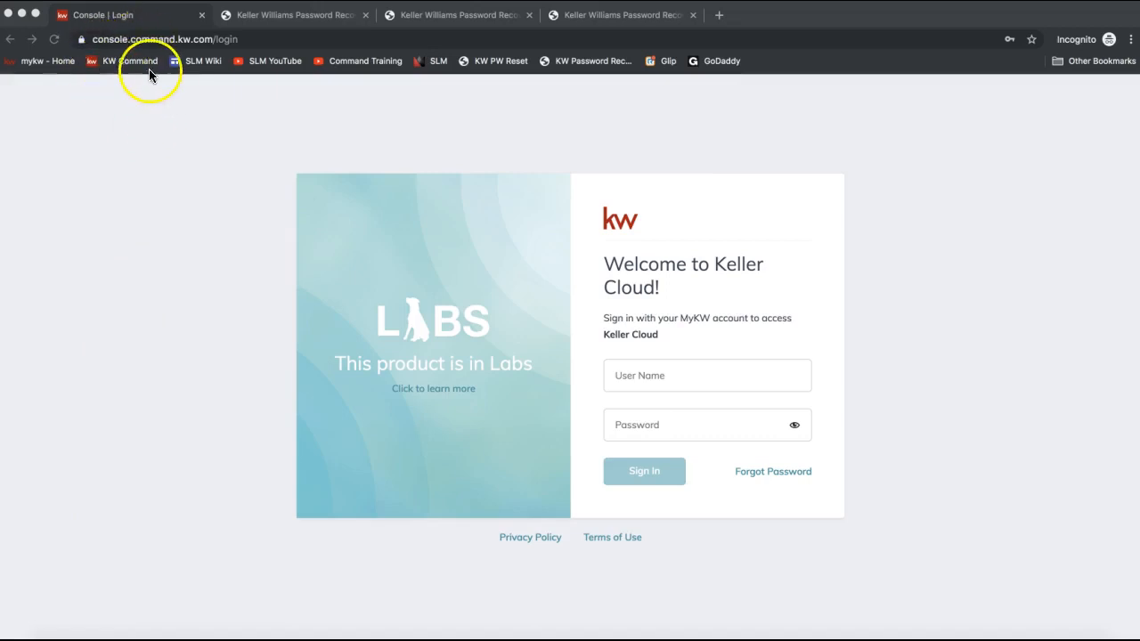
- Go to agent.kw.com in the current browser tab
click(130, 40)
text(agent.k)
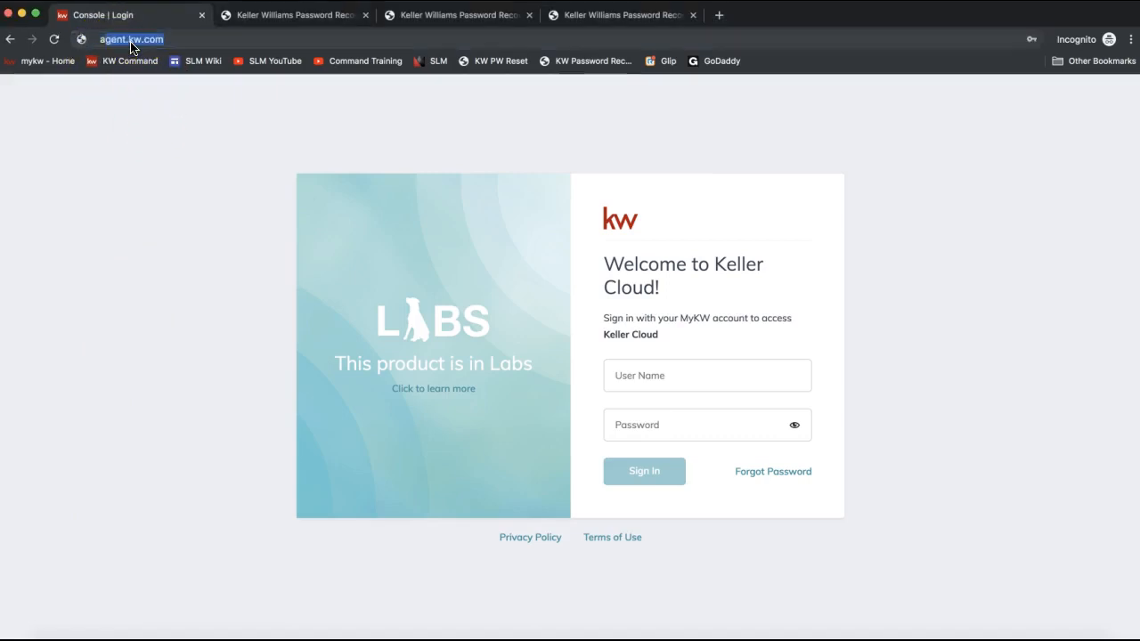
text(w.com)
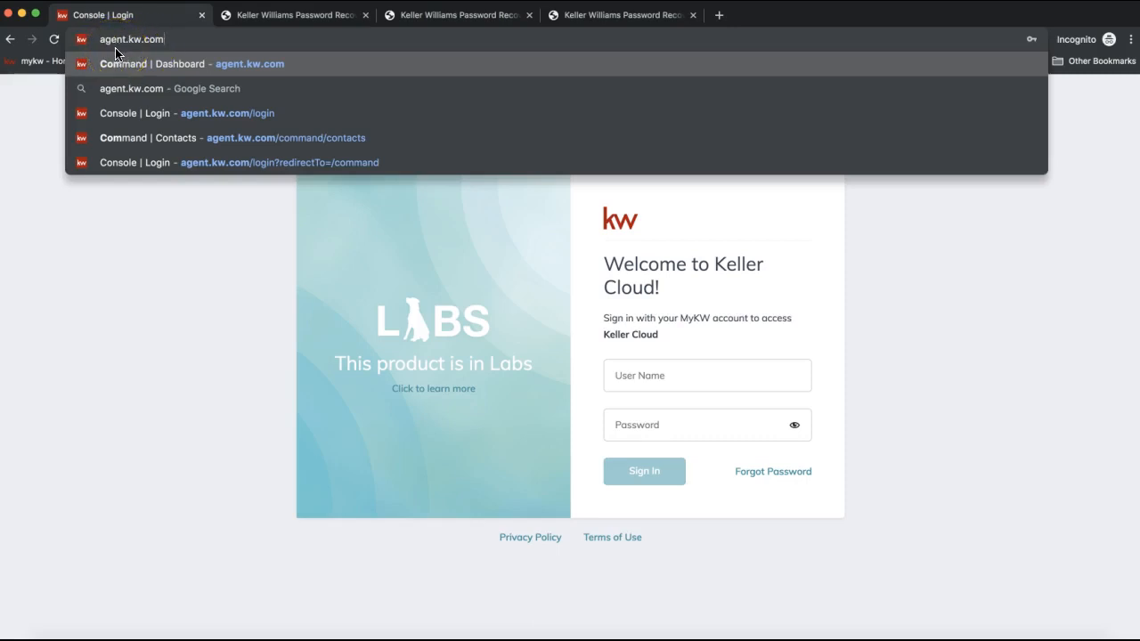
click(158, 297)
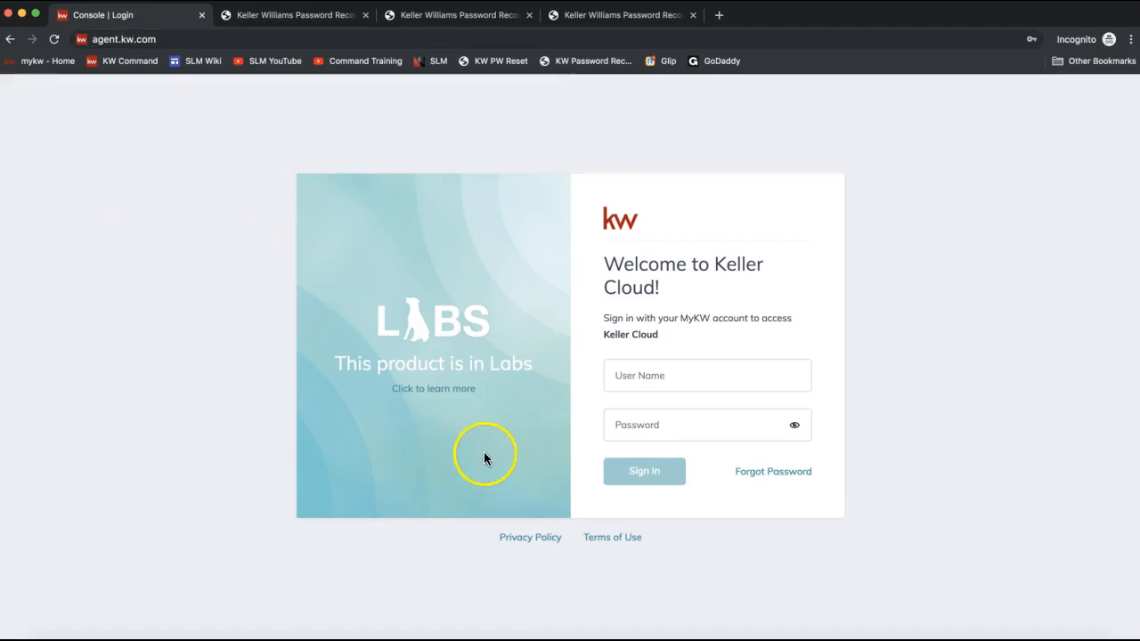
- Sign in to Keller Cloud by picking the saved username and password from the browser's suggestions
click(662, 387)
text(le)
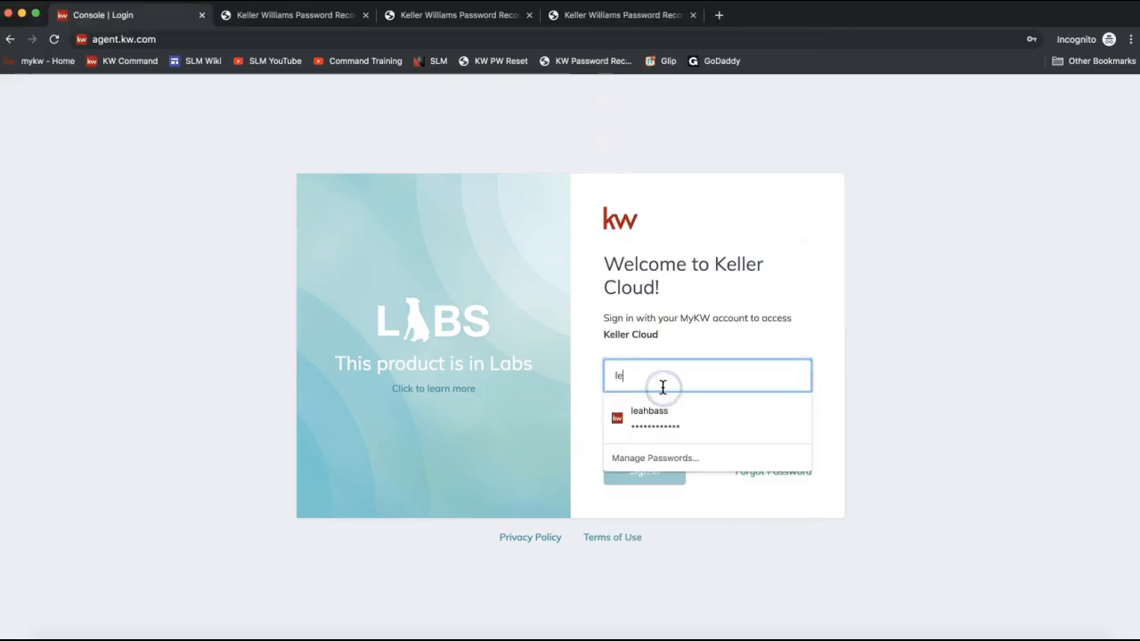
click(682, 420)
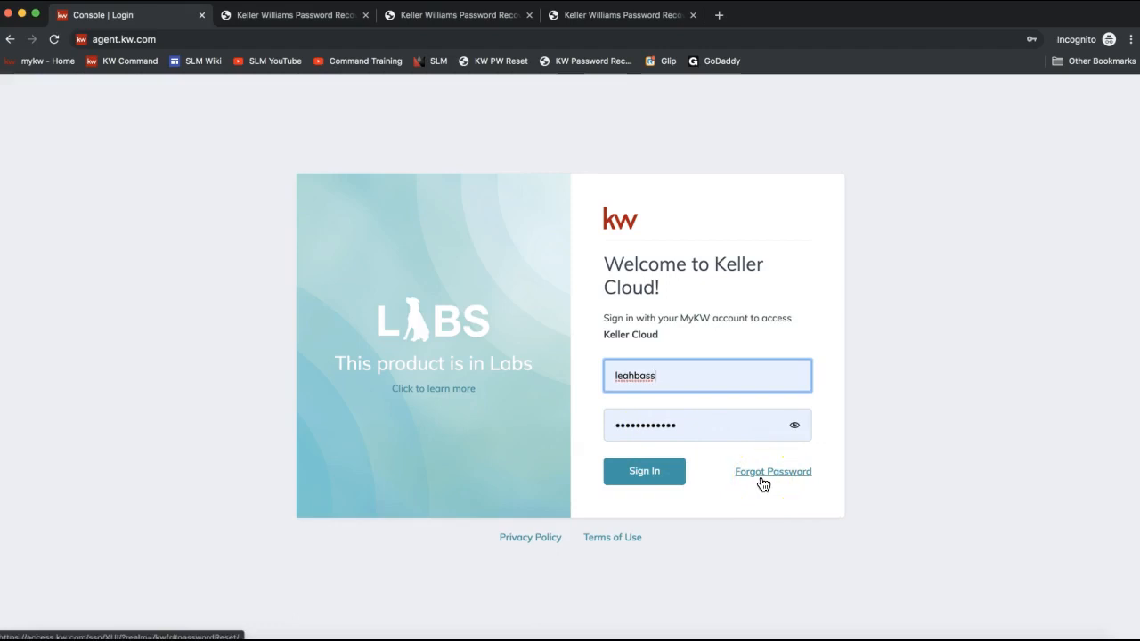
click(649, 507)
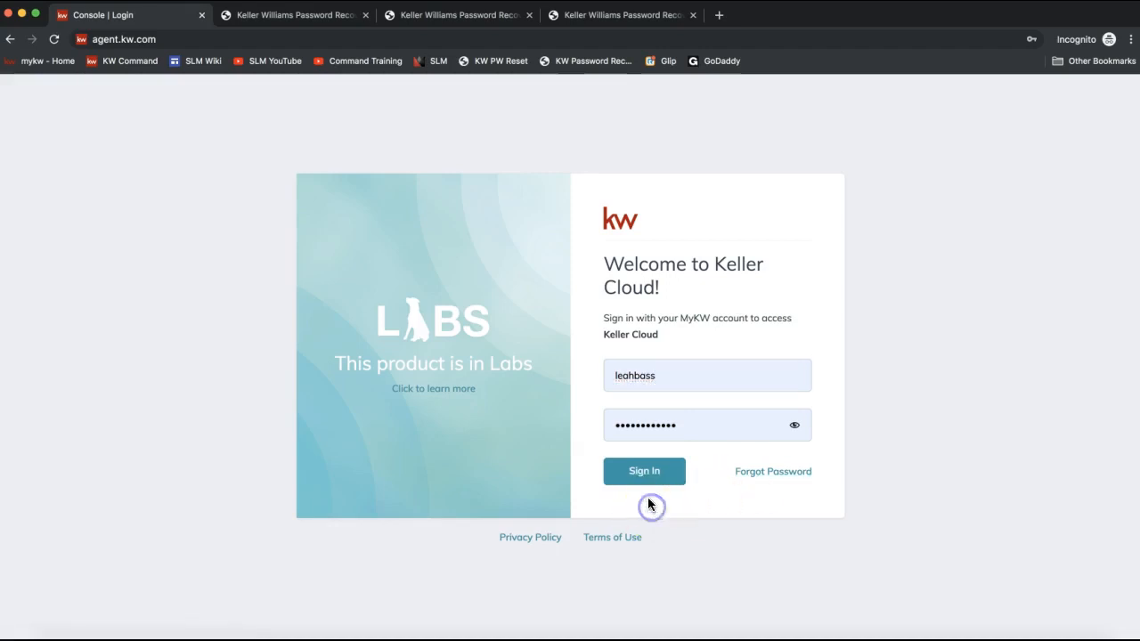
click(642, 482)
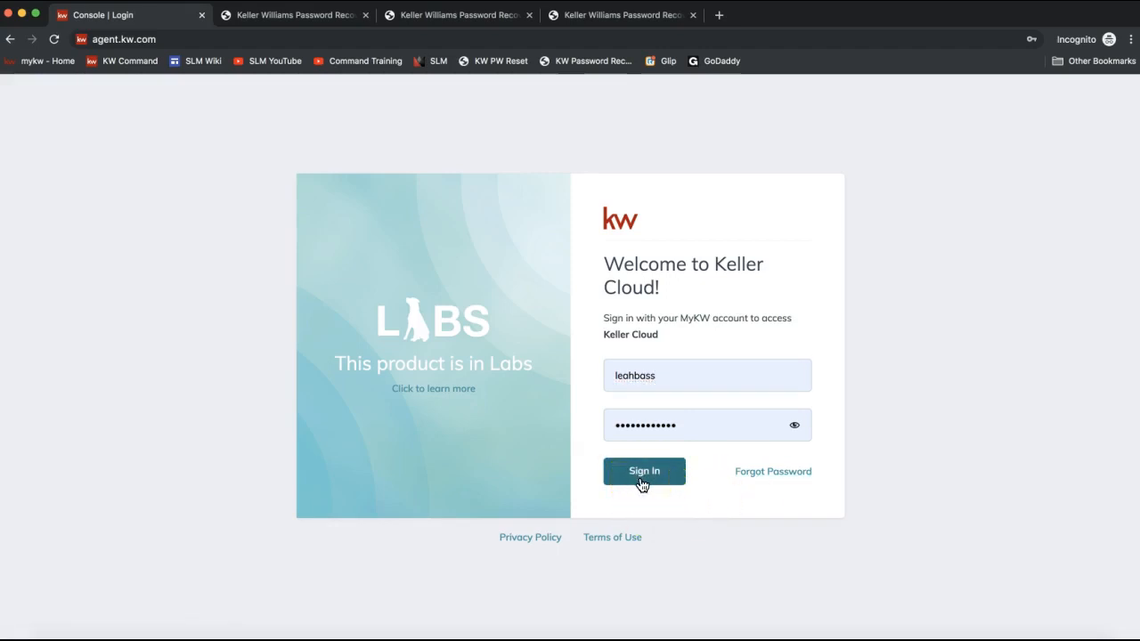
click(642, 482)
click(643, 481)
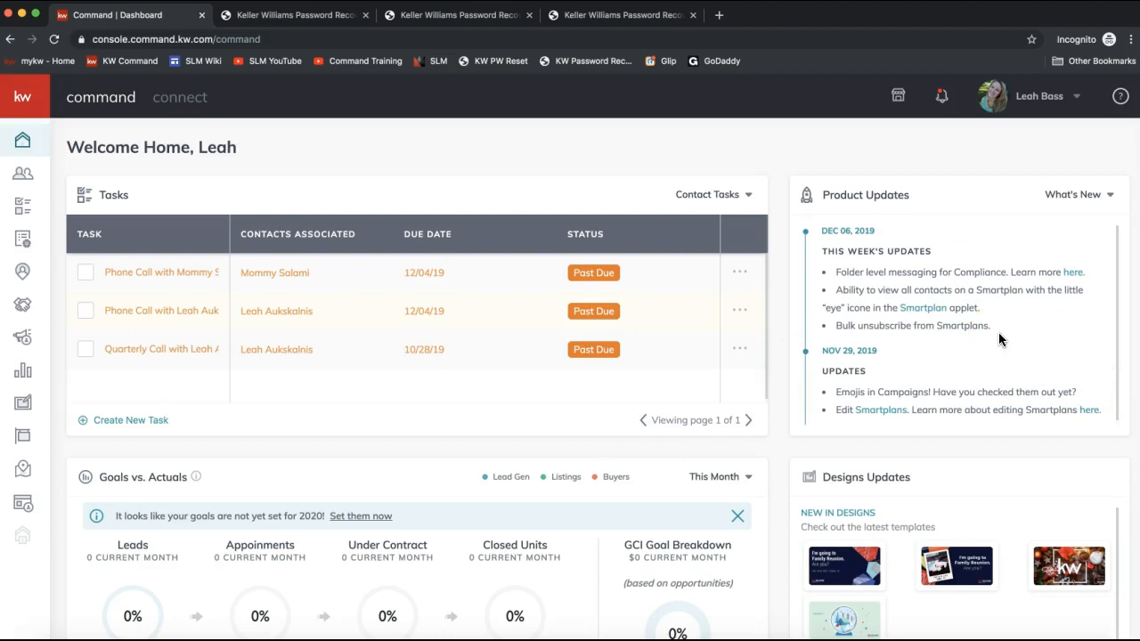
- Review the Product Updates panel, switching between the What's New and What's Next views
triple_click(895, 199)
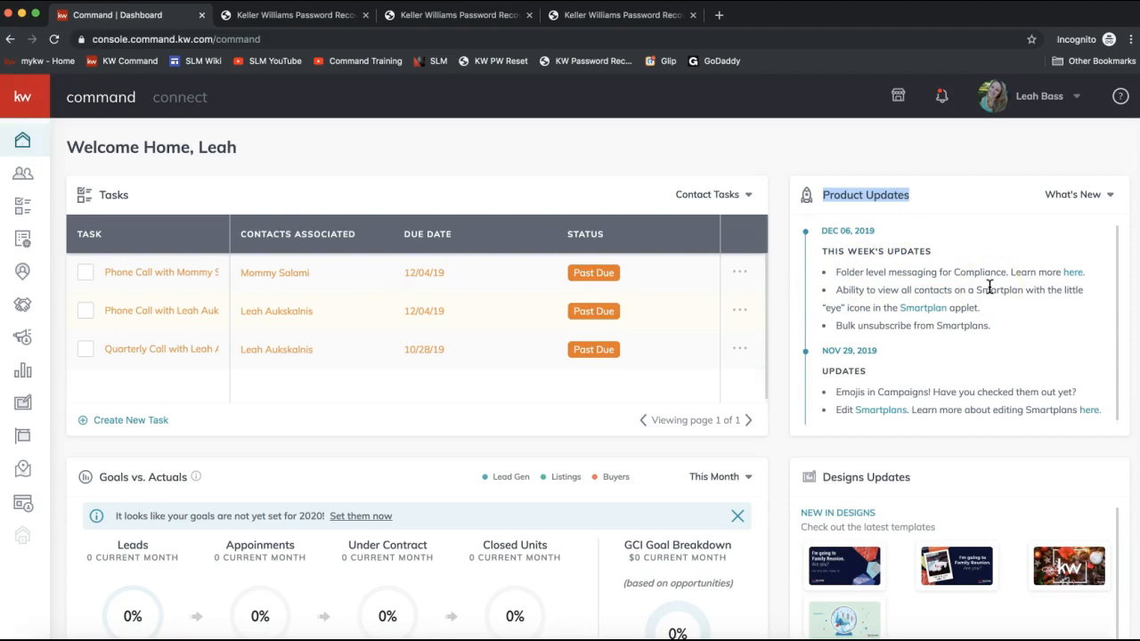
click(1065, 200)
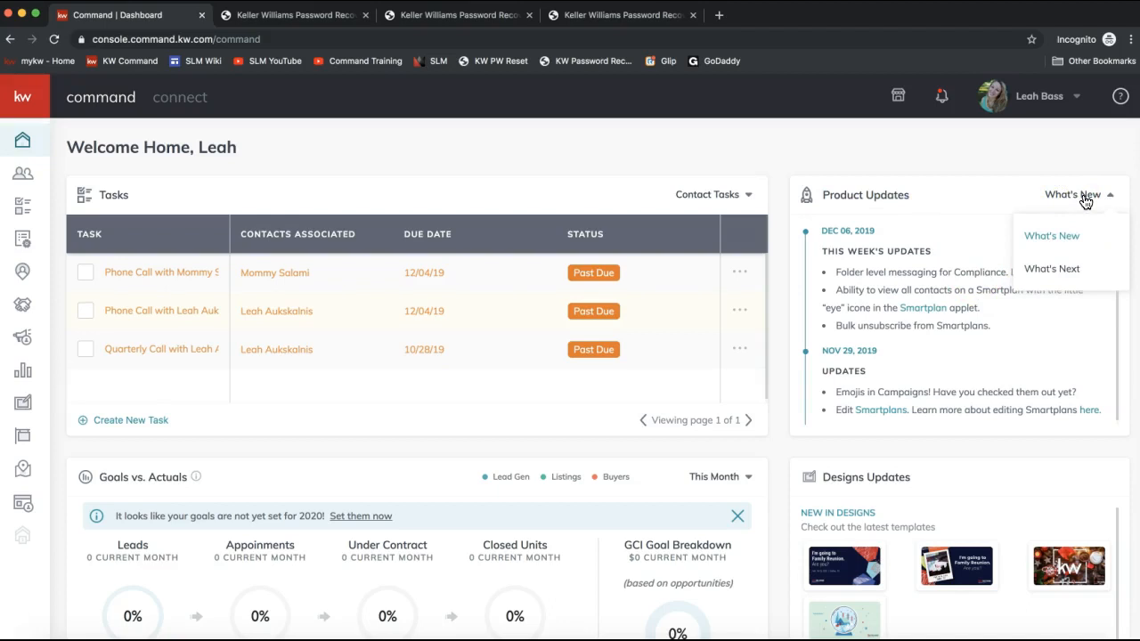
click(1048, 274)
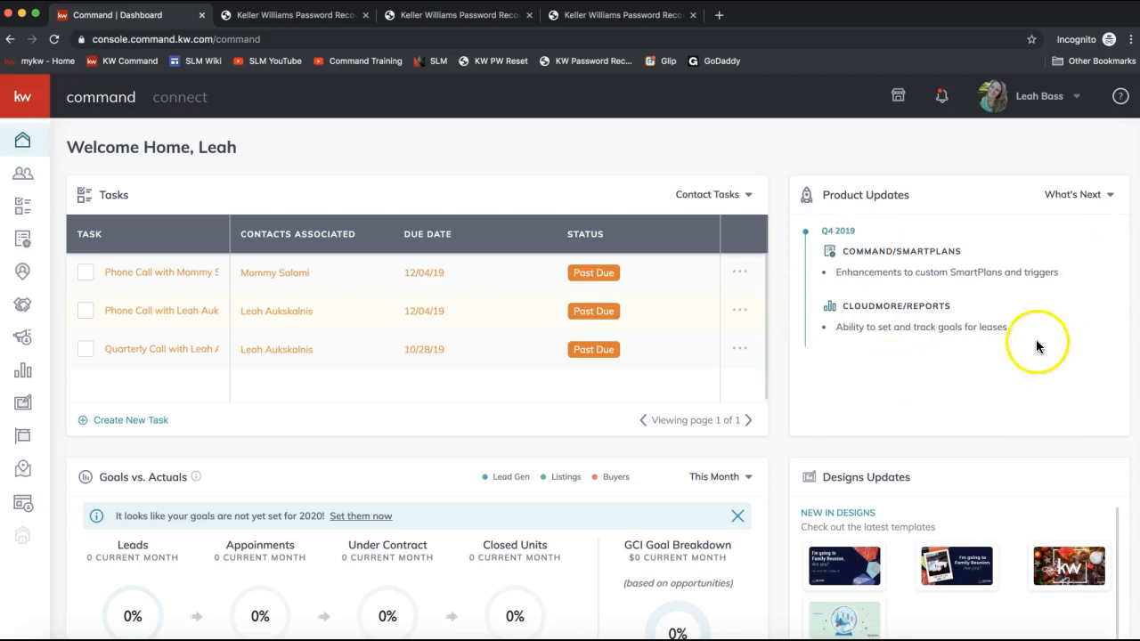
click(1085, 194)
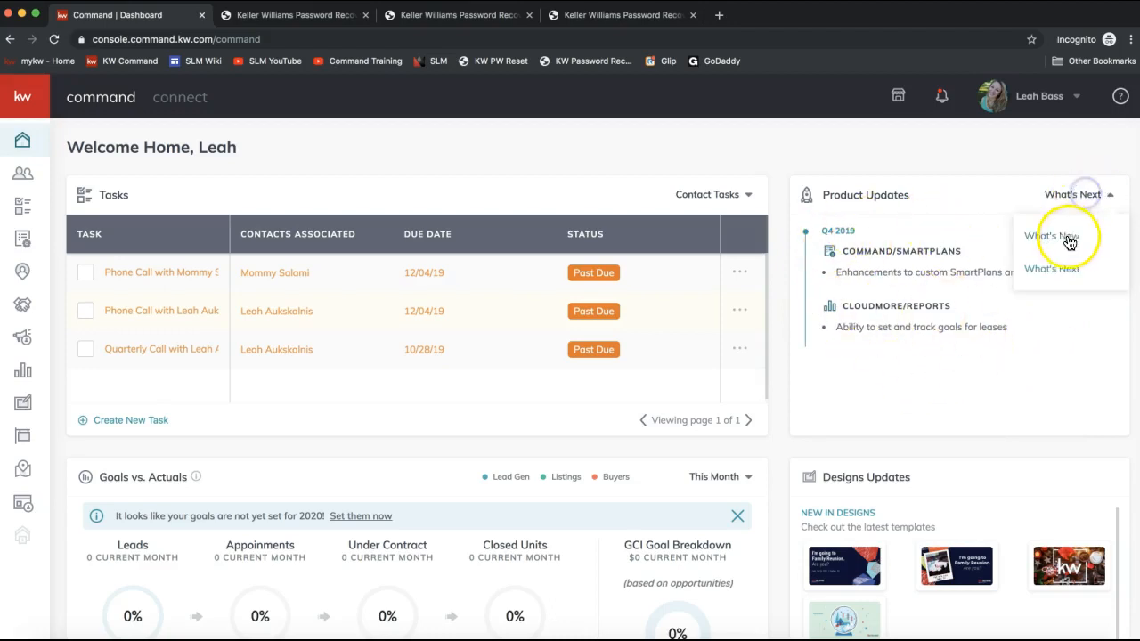
click(1060, 237)
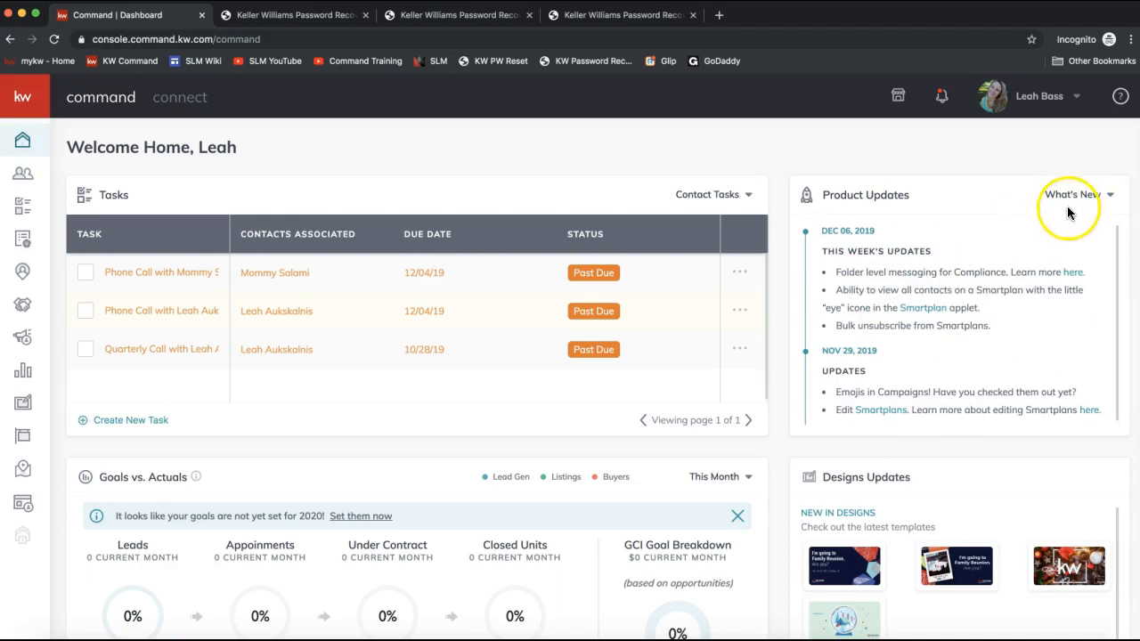
drag(835, 289, 988, 308)
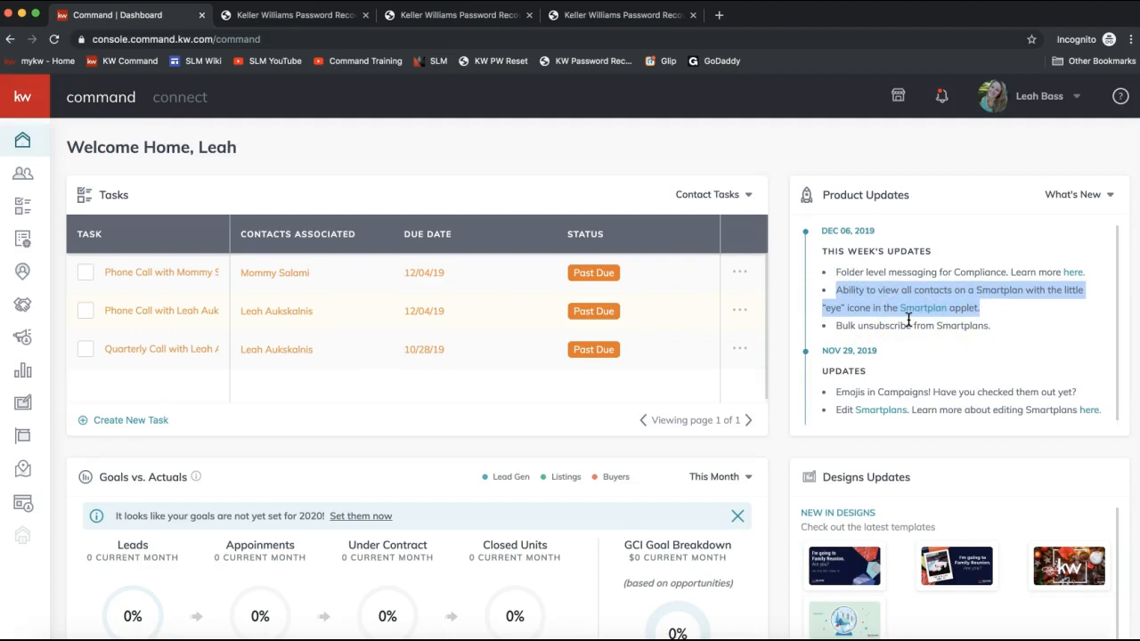
click(1018, 152)
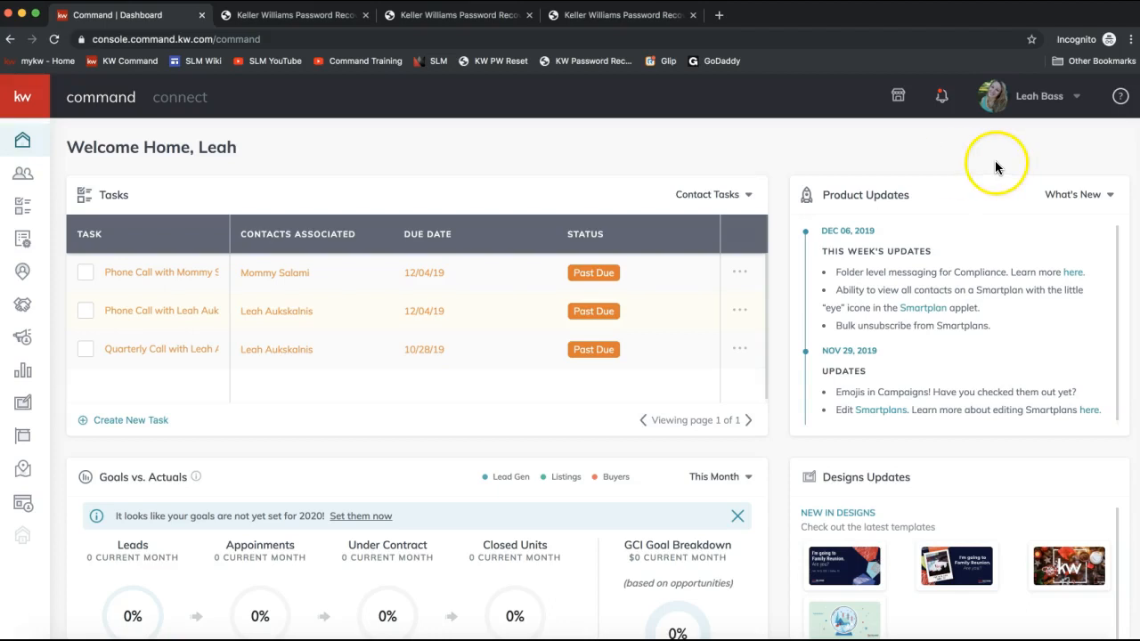
- Open account Settings from the profile menu and scroll through the Connected Apps list
click(1038, 105)
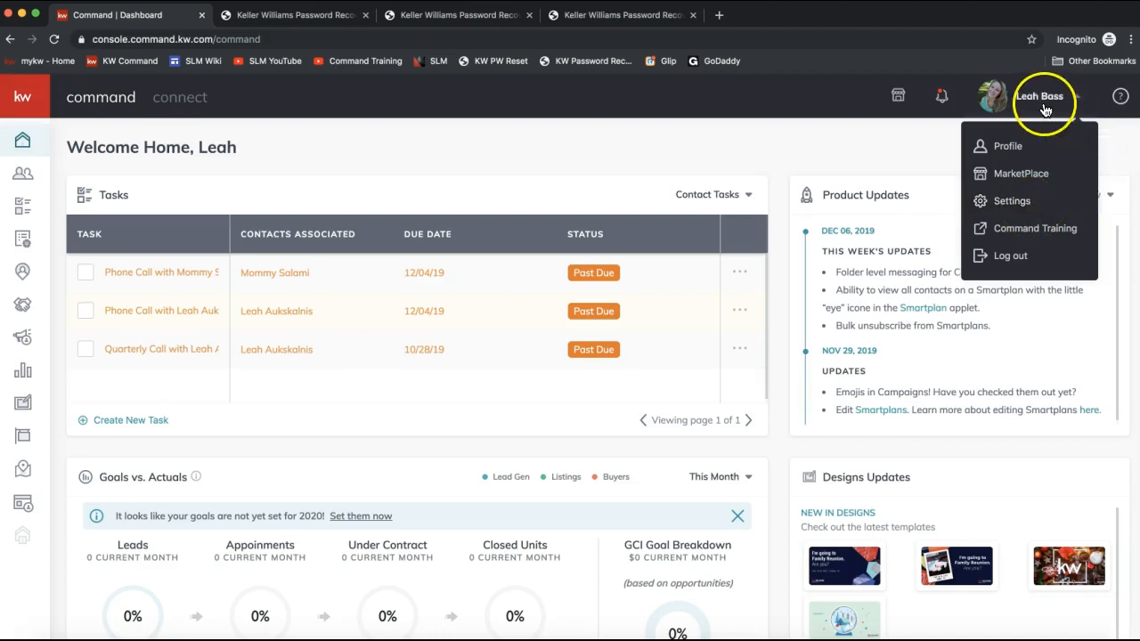
click(1004, 203)
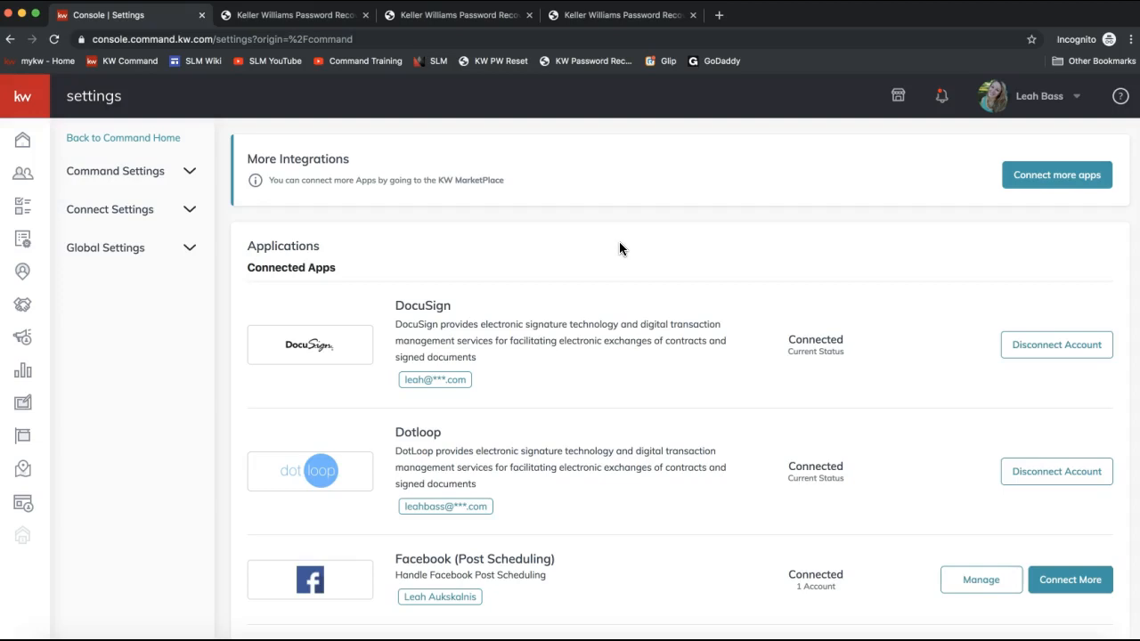
scroll(619, 242, down, 3)
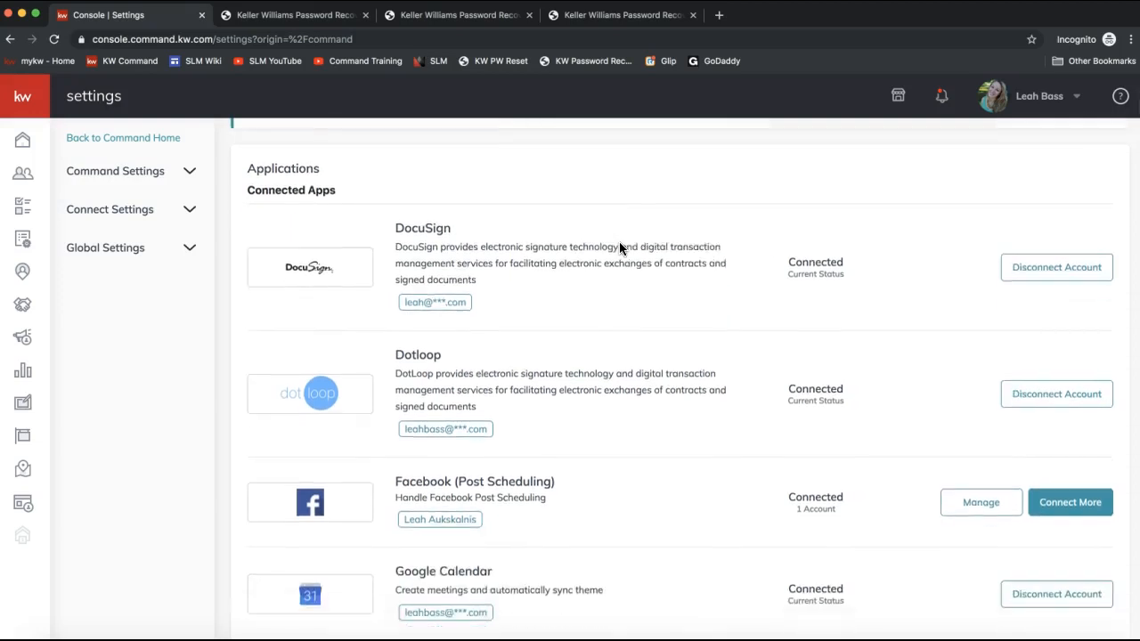
scroll(619, 241, down, 2)
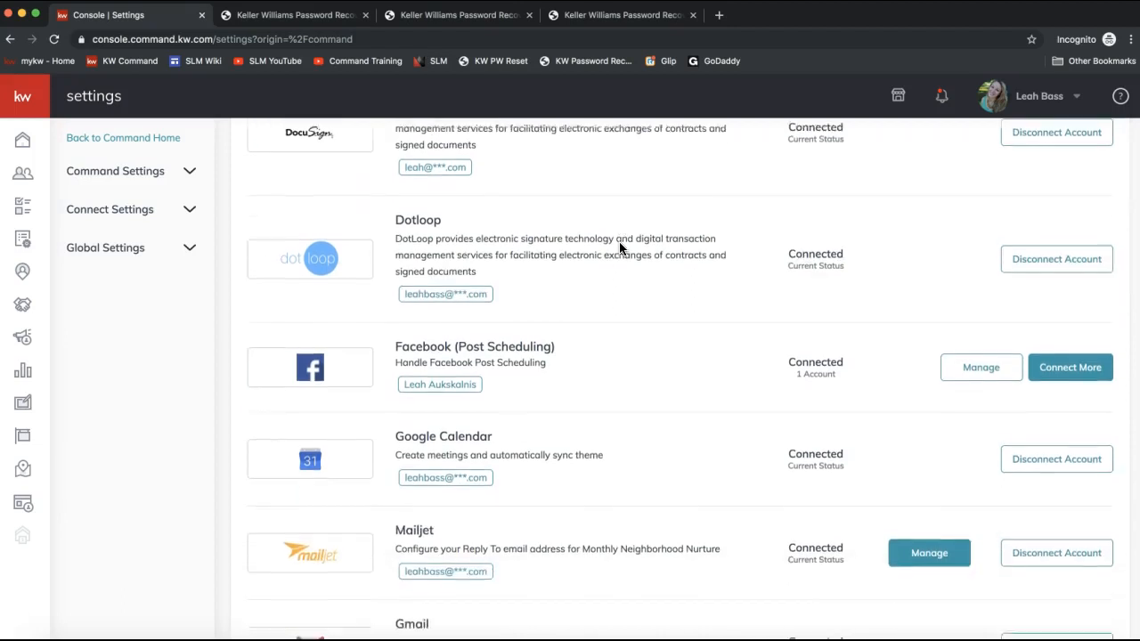
scroll(619, 241, up, 1)
scroll(619, 241, down, 3)
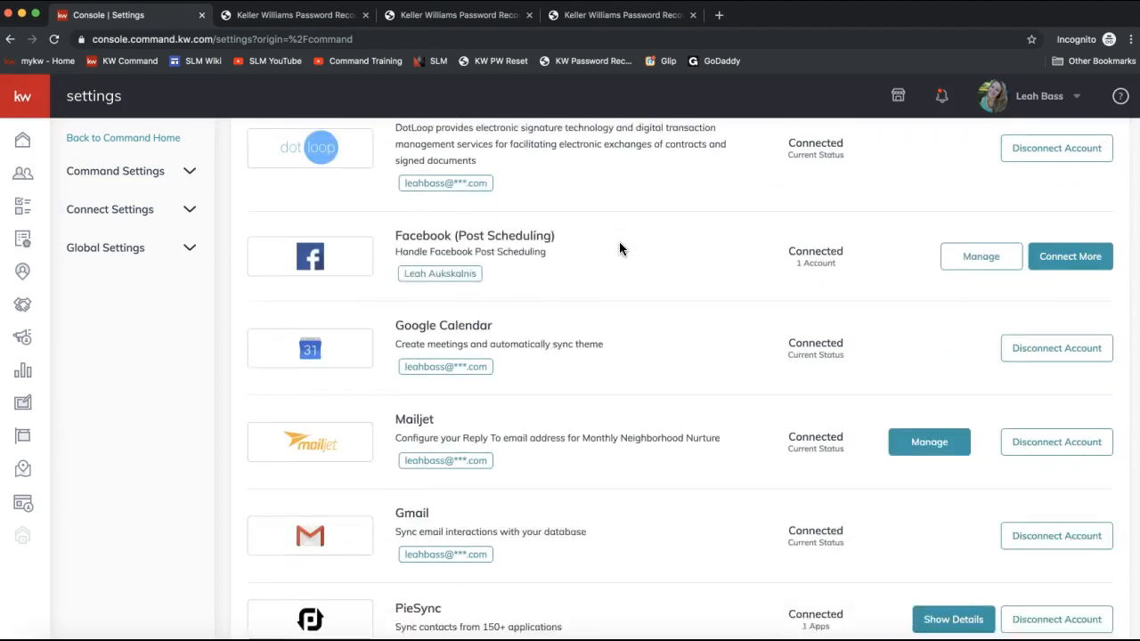
scroll(409, 411, up, 3)
scroll(413, 410, up, 3)
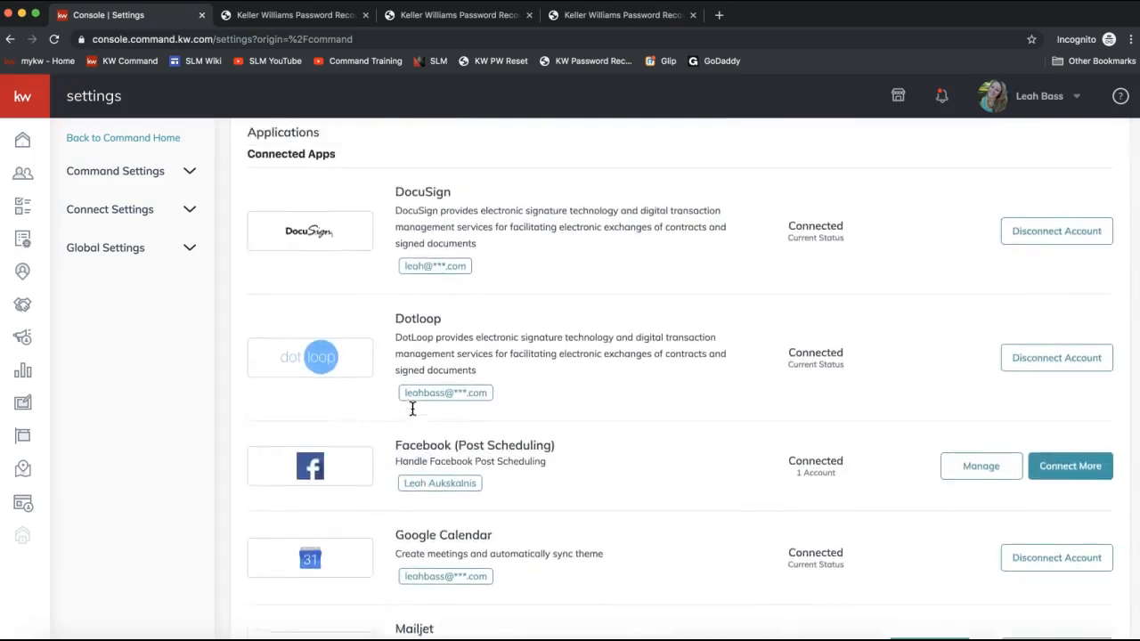
drag(331, 222, 249, 225)
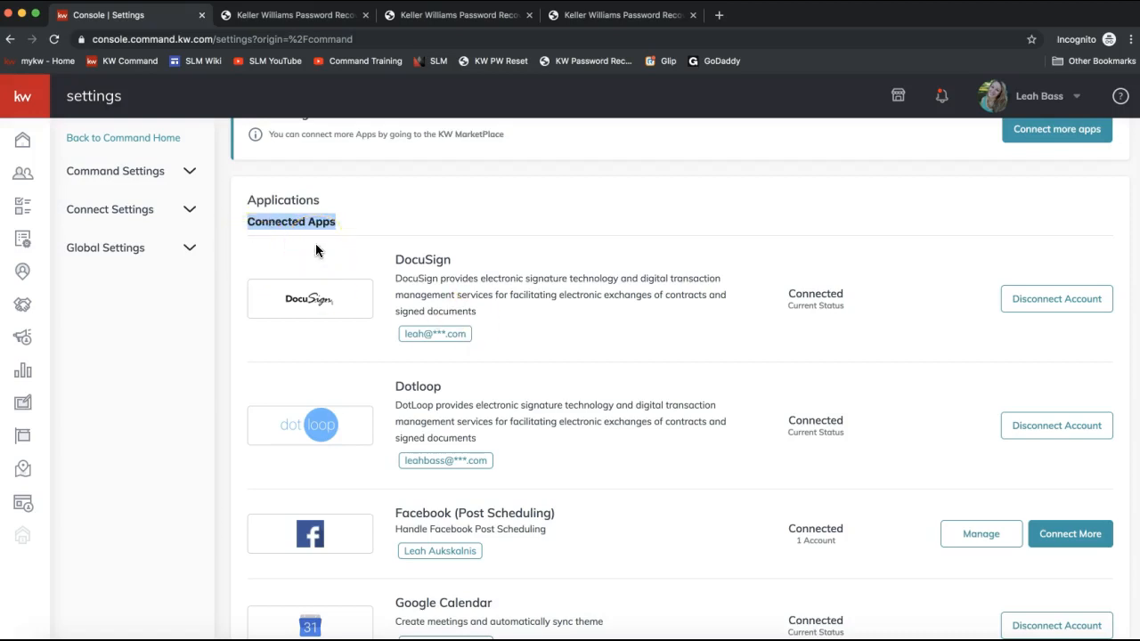
scroll(316, 250, down, 4)
scroll(315, 247, down, 6)
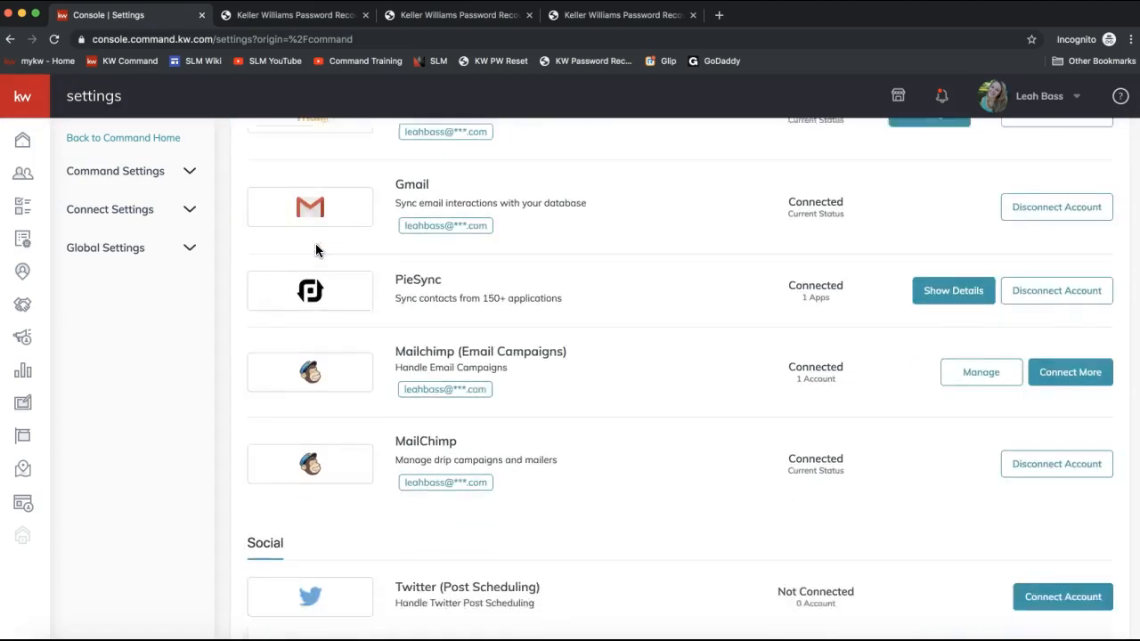
click(276, 421)
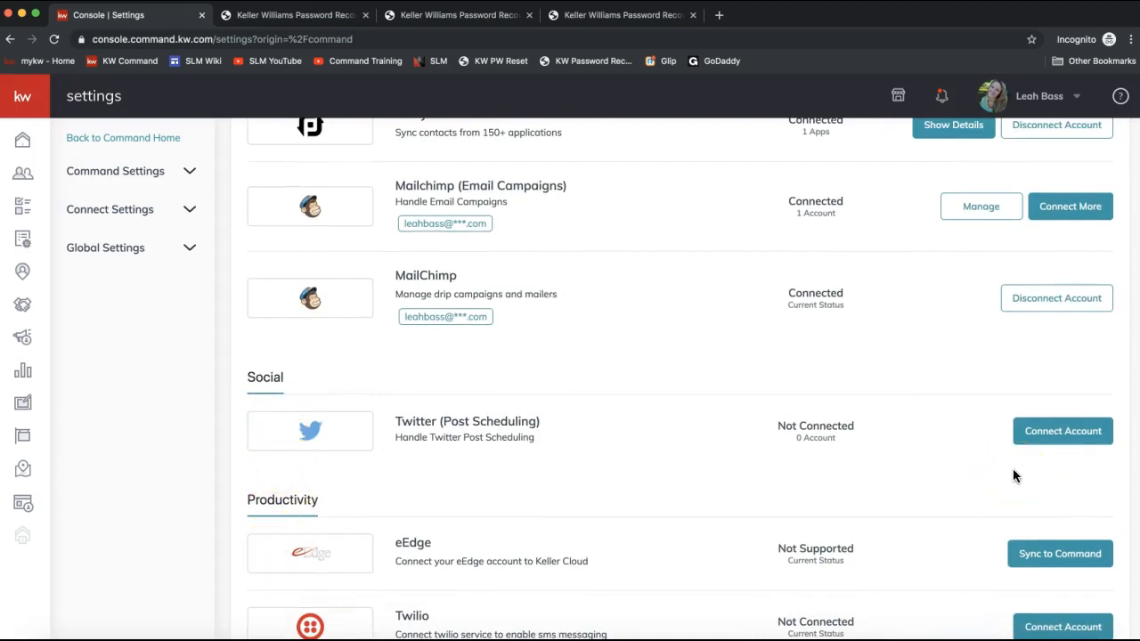
scroll(1014, 477, up, 4)
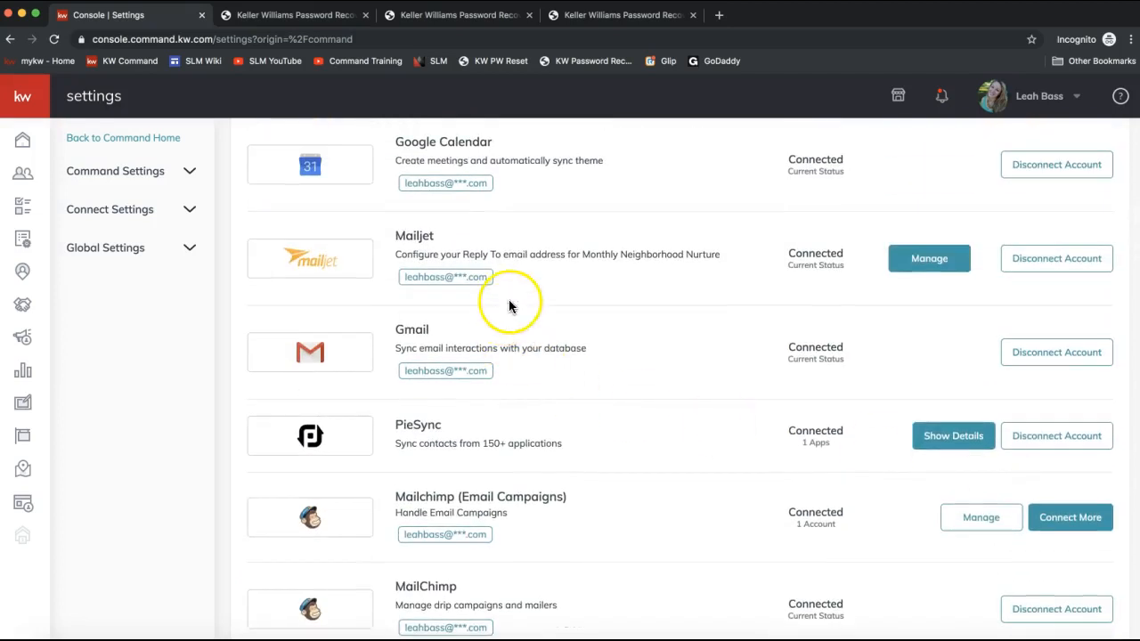
- Open the Mailjet Manage dialog and save the Reply-To email setting
double_click(411, 233)
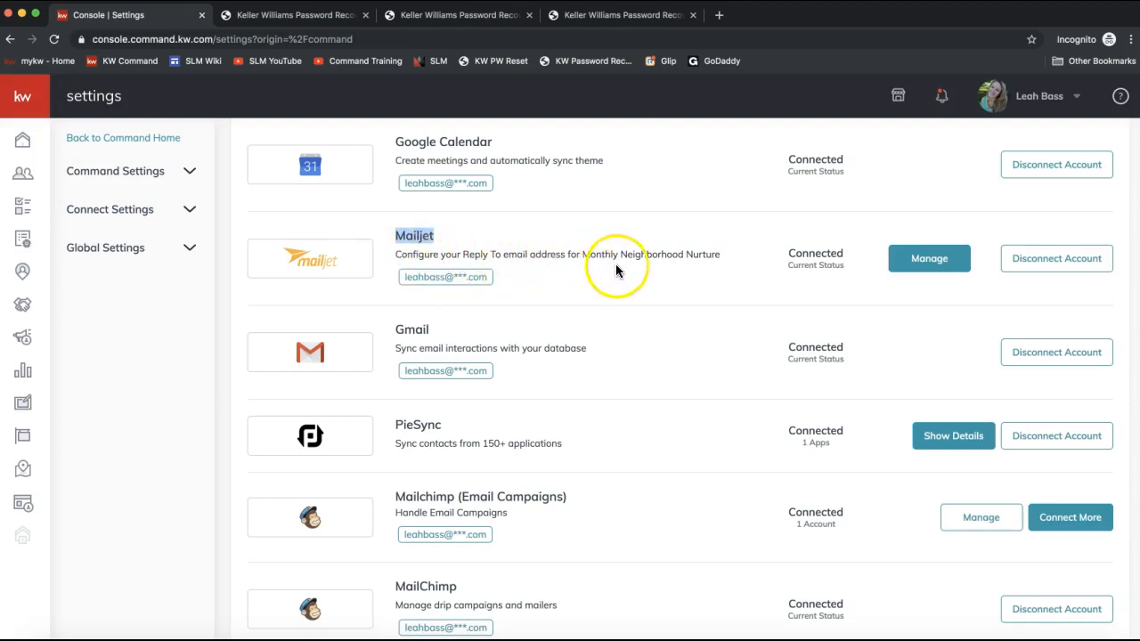
drag(728, 258, 582, 254)
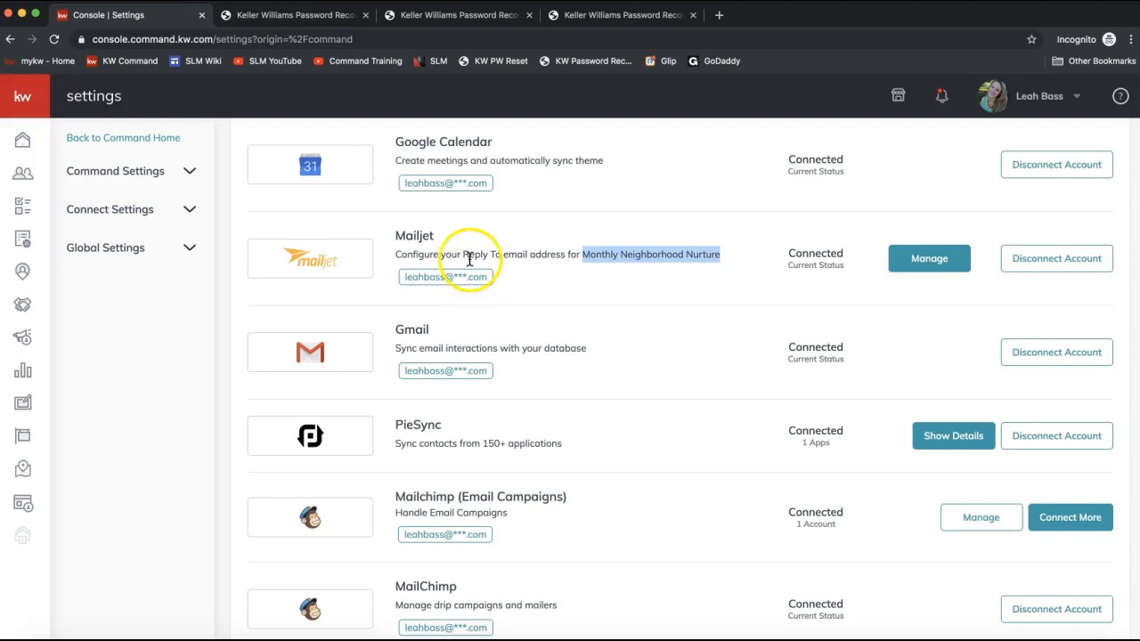
click(940, 269)
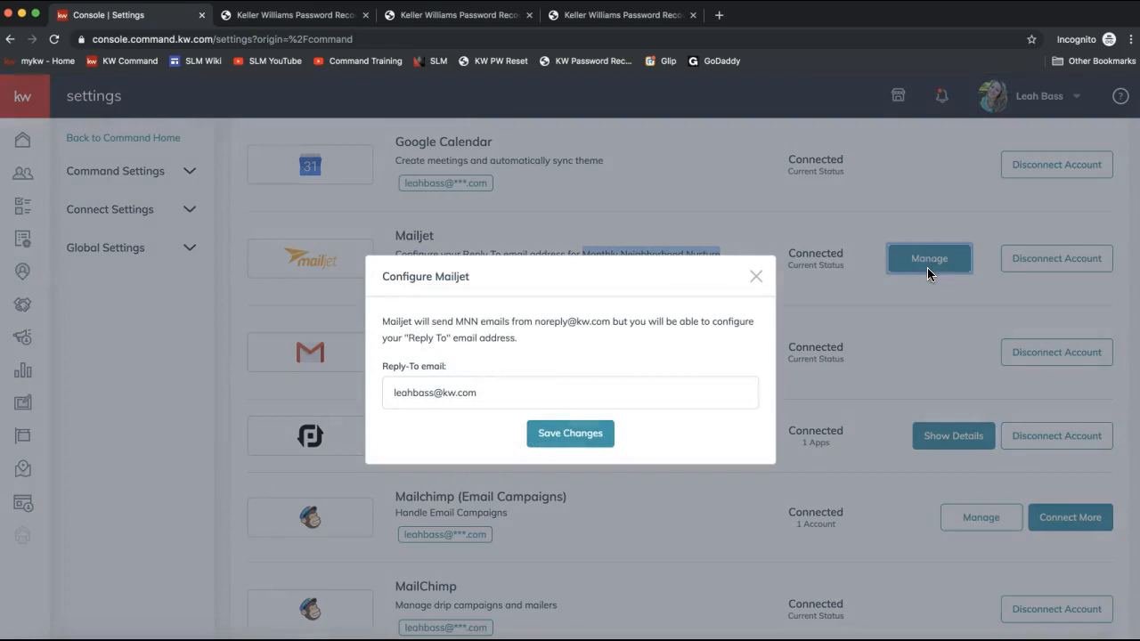
triple_click(508, 393)
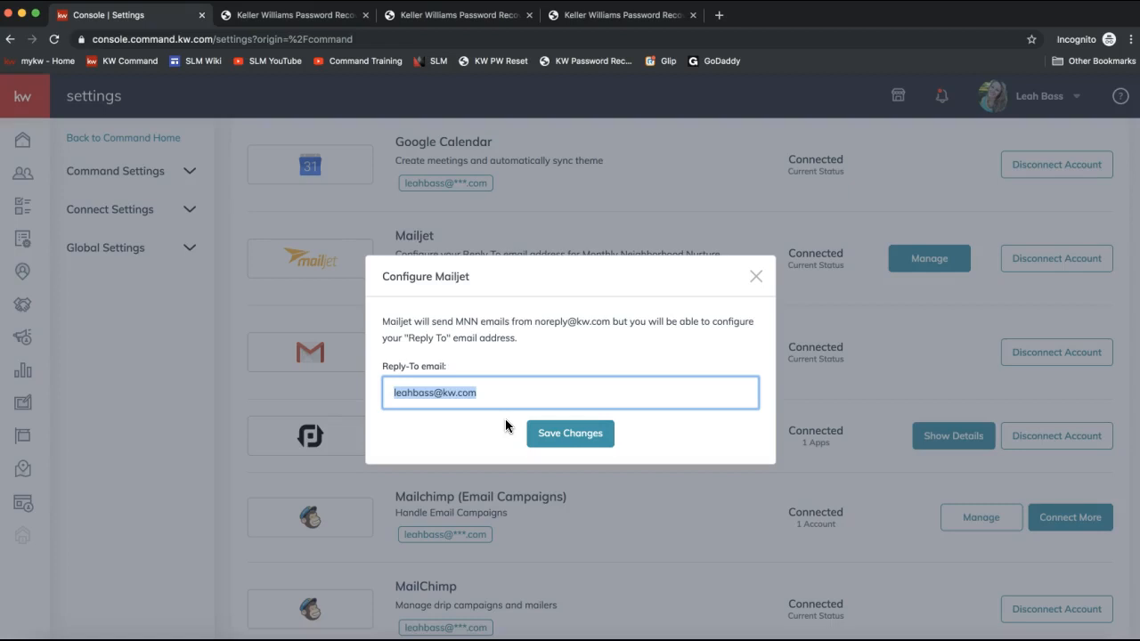
click(536, 435)
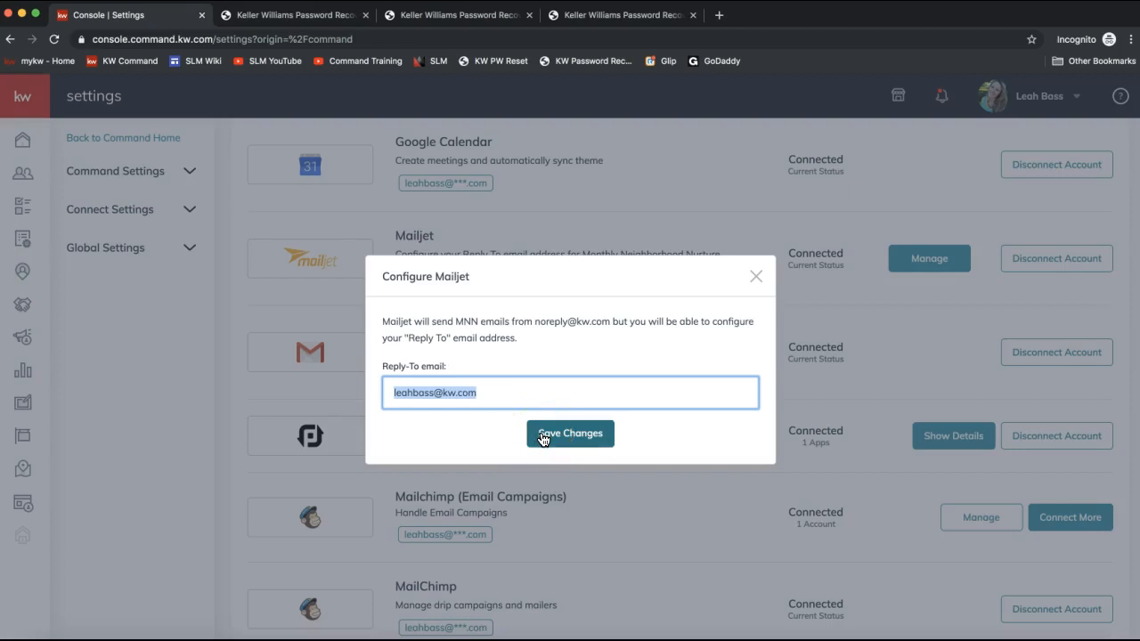
click(540, 436)
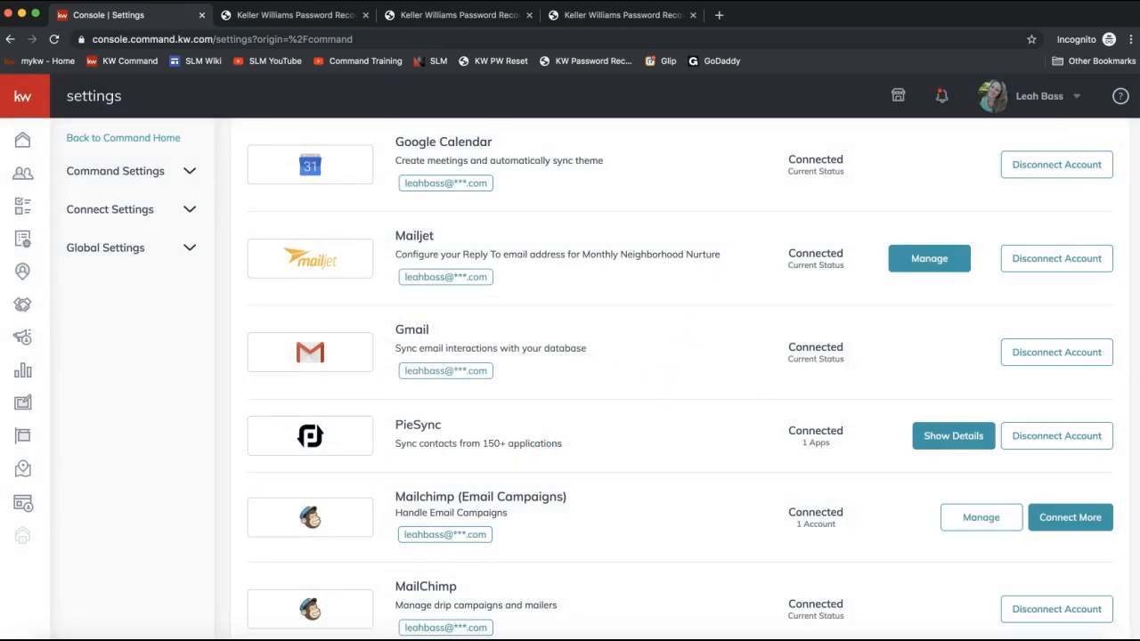
- Scroll to the Productivity integrations, open the Twilio free-trial sign-up page in a new tab, and close it
scroll(621, 287, up, 4)
scroll(621, 287, down, 4)
scroll(621, 292, down, 6)
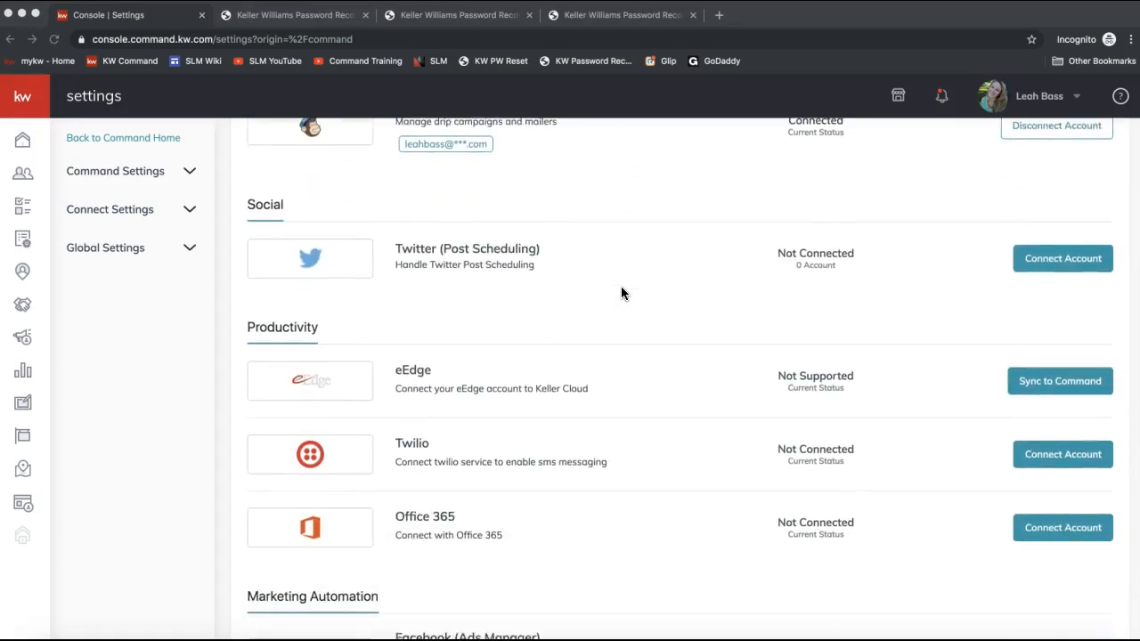
scroll(620, 292, down, 1)
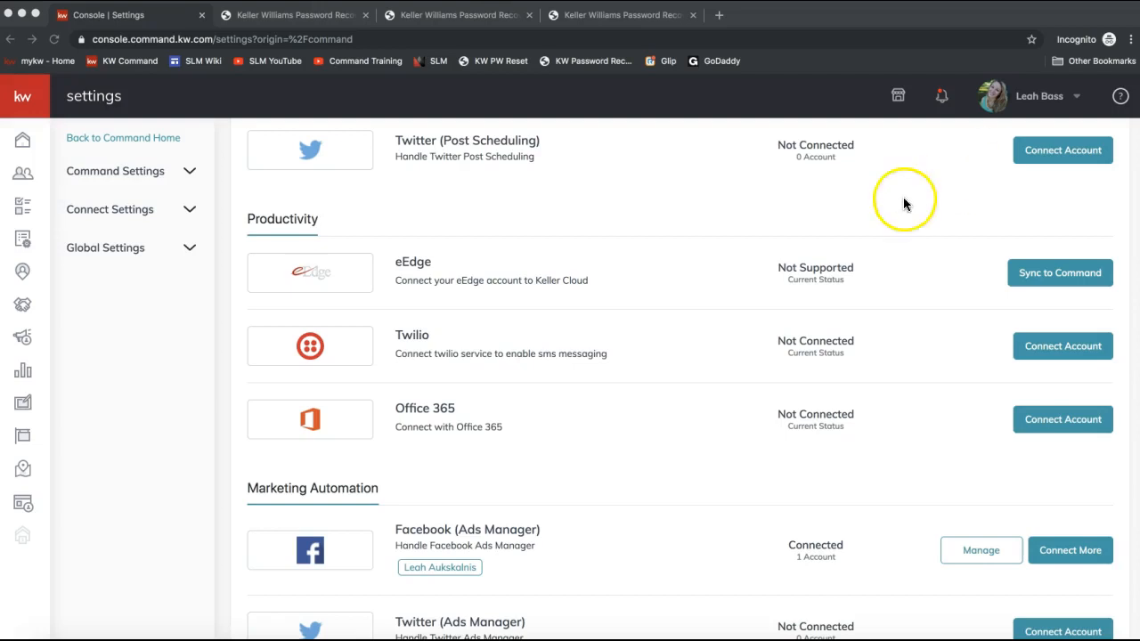
click(717, 16)
text(https://www.twilio.com/try-twilio)
key(Return)
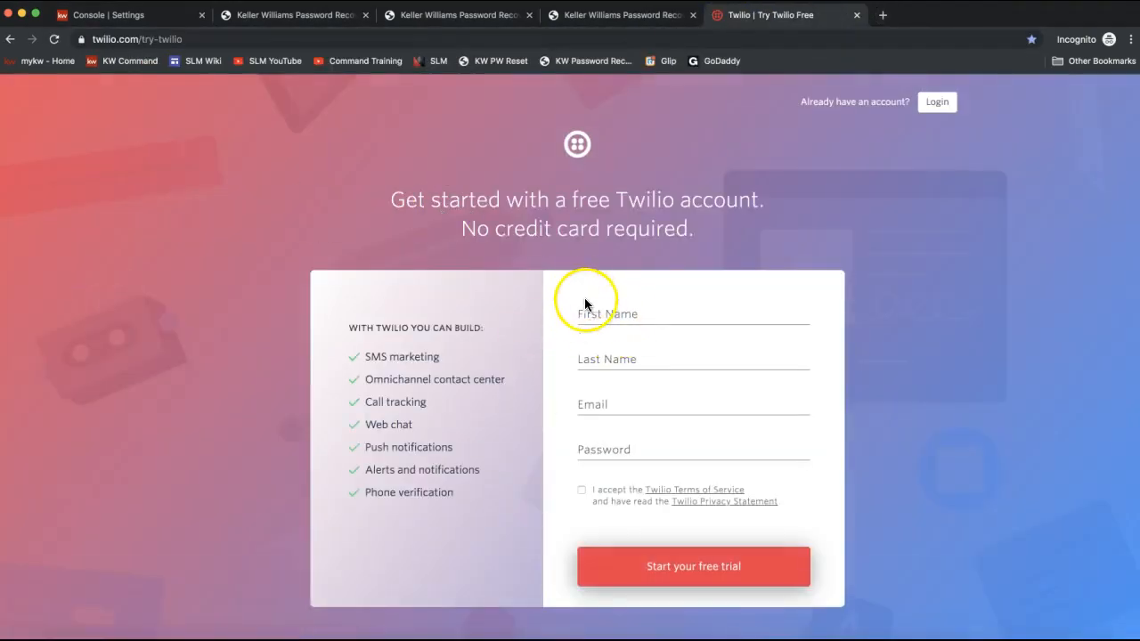
click(856, 16)
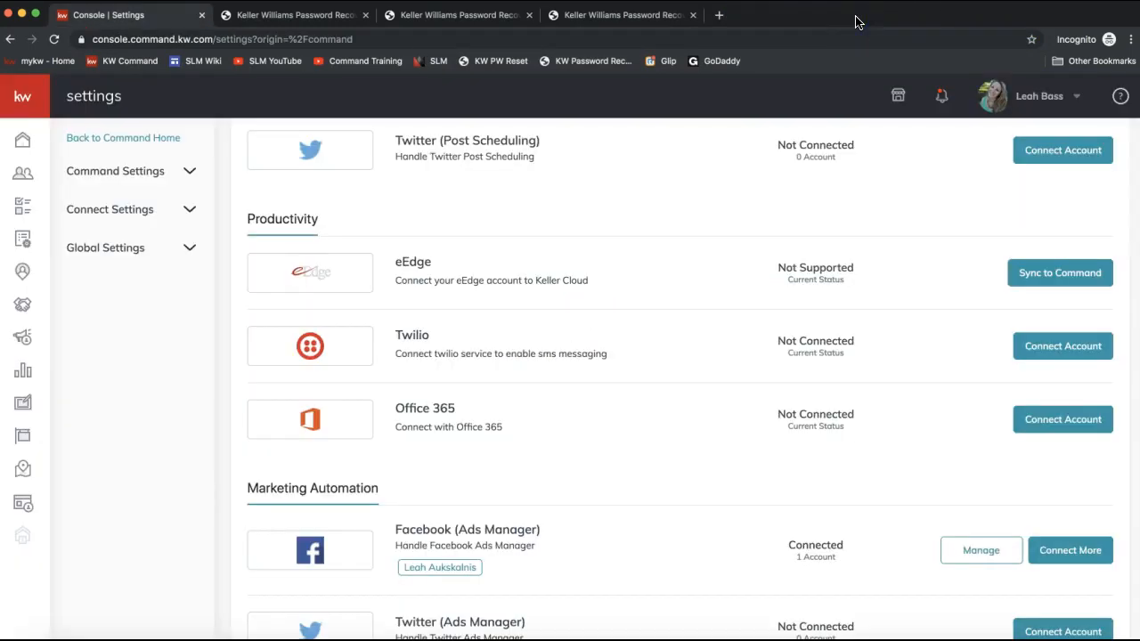
- Post the copied Twilio trial link to everyone in the join.me meeting chat and close the chat
click(726, 640)
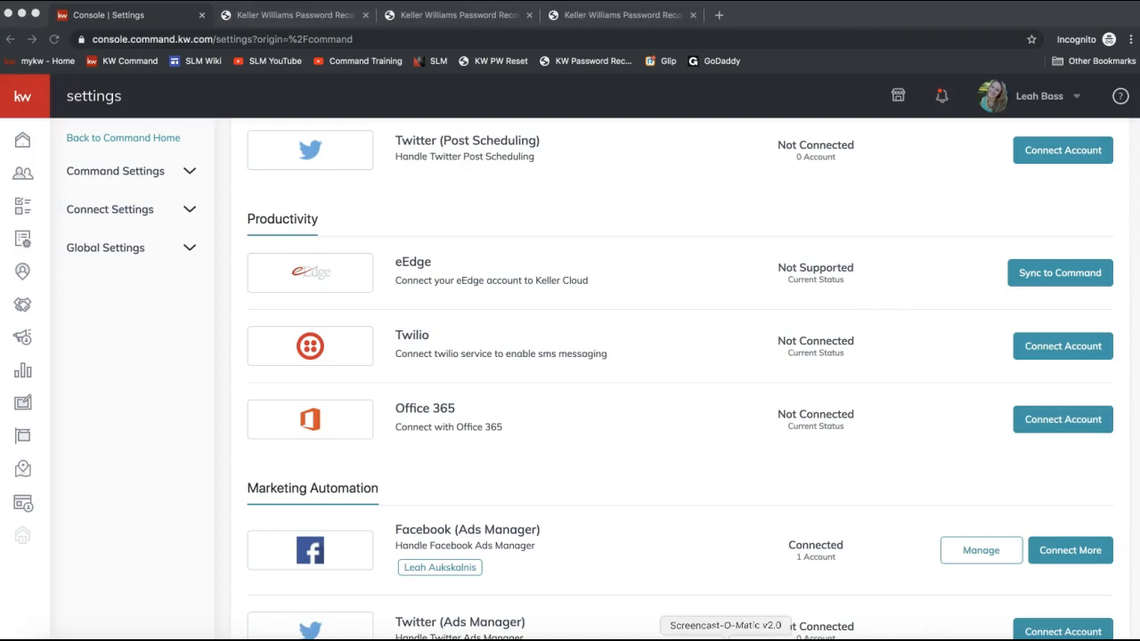
click(777, 640)
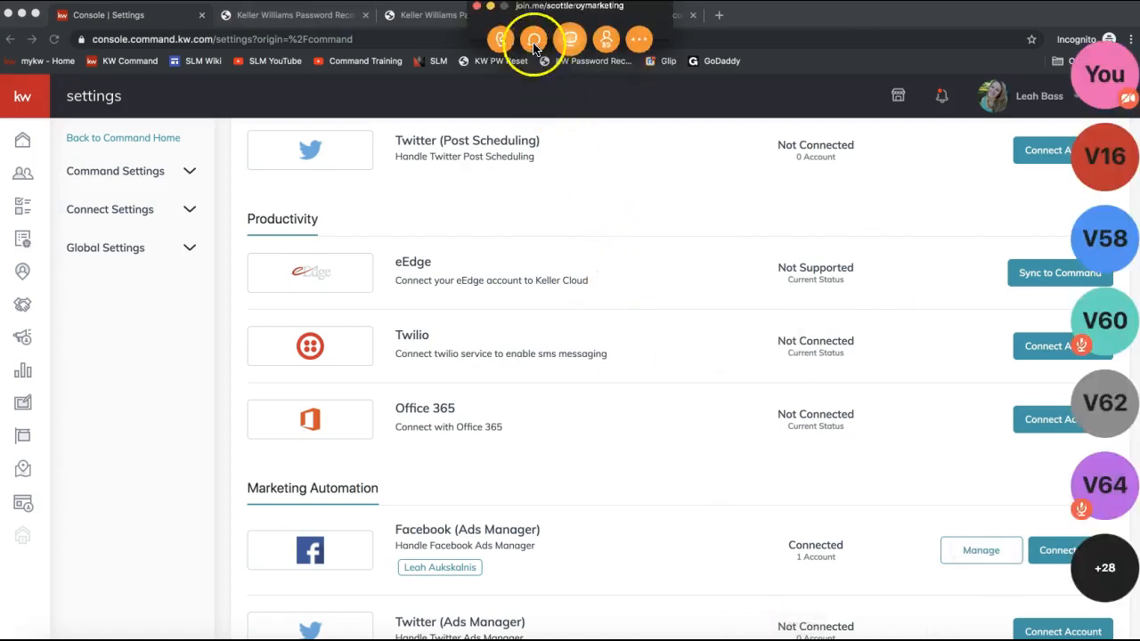
click(534, 40)
click(555, 387)
text(https://www.twilio.com/try-twilio)
key(Return)
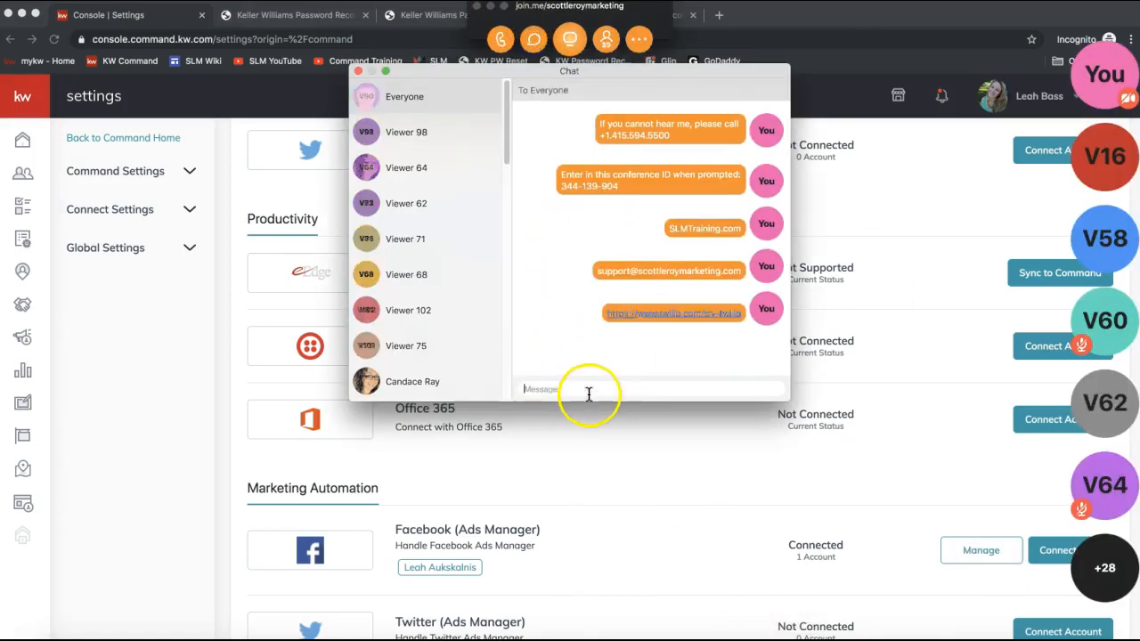
click(358, 70)
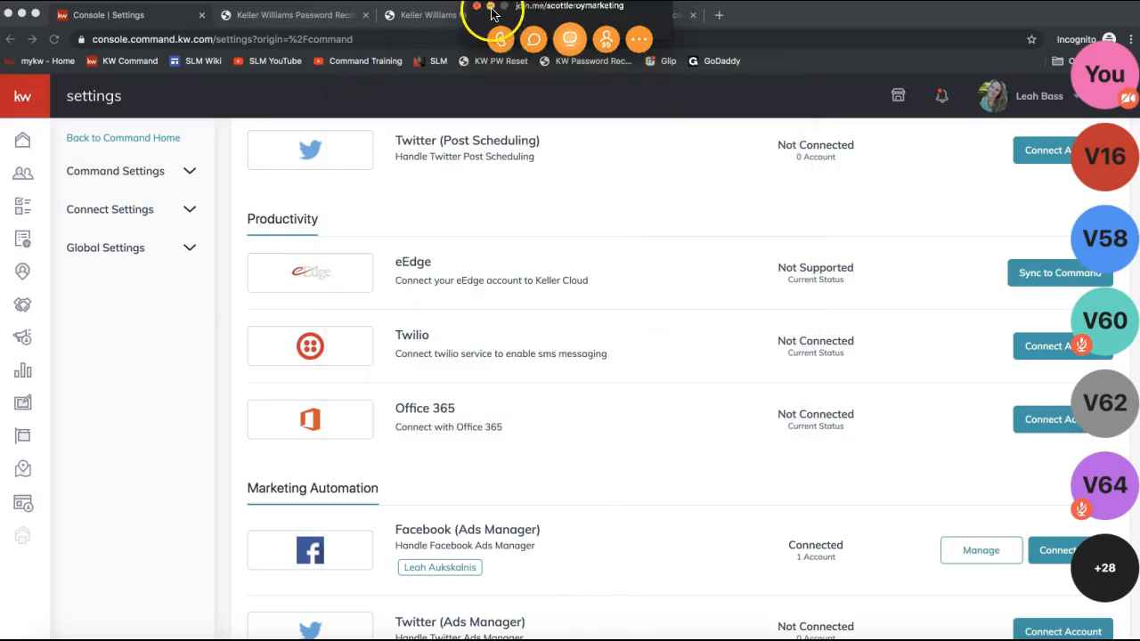
click(491, 8)
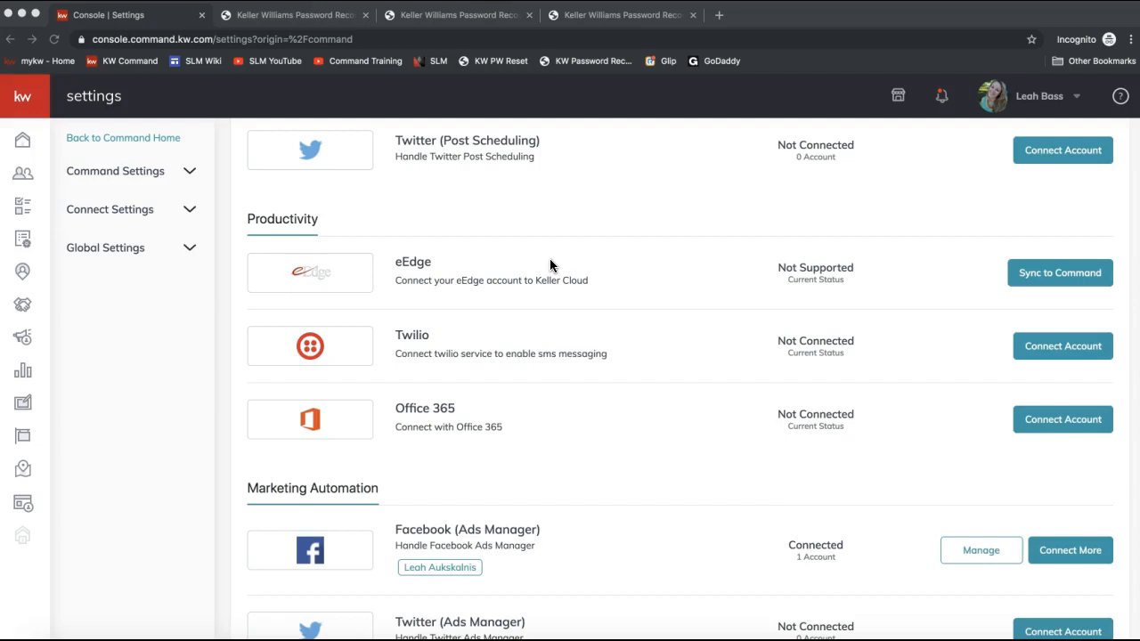
- Open the Marketing Profile page under Connect Settings
click(421, 349)
double_click(417, 335)
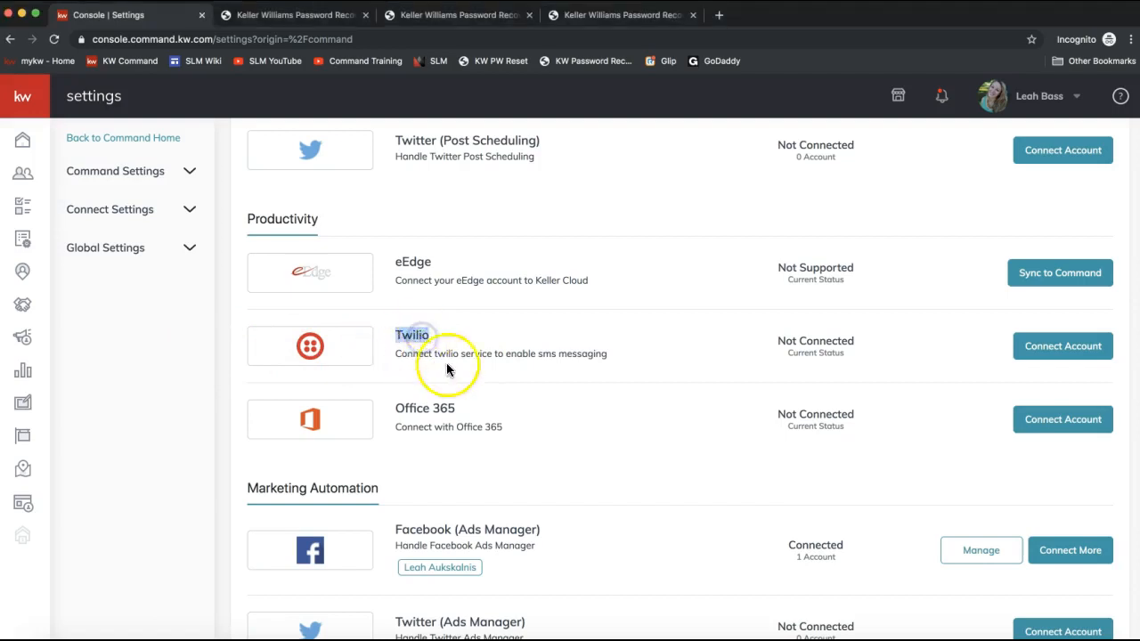
click(110, 215)
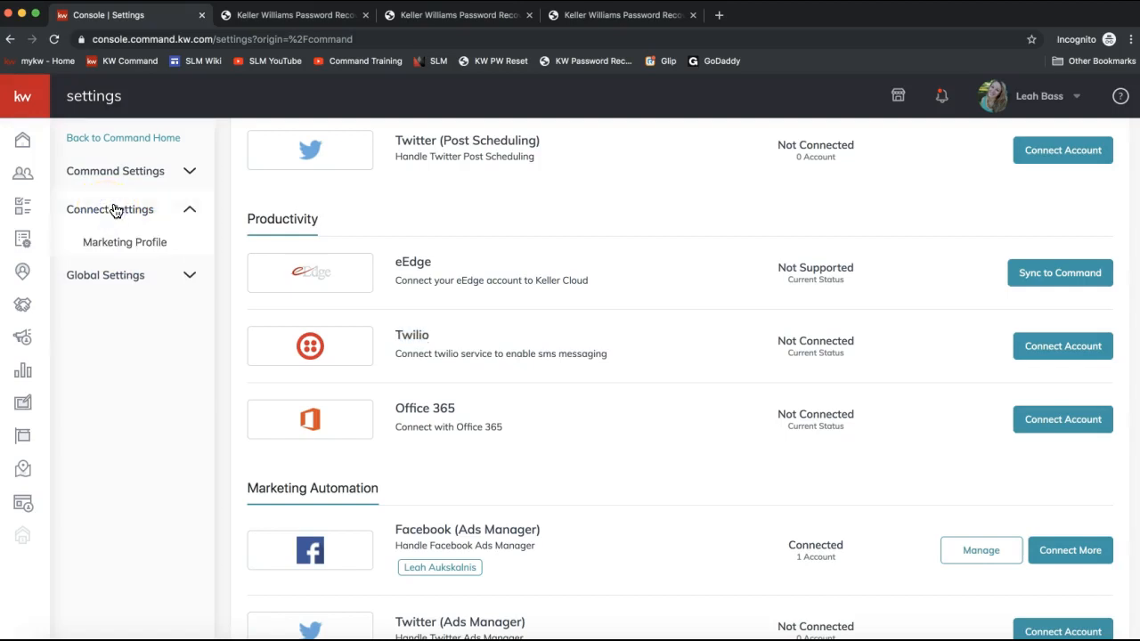
click(120, 248)
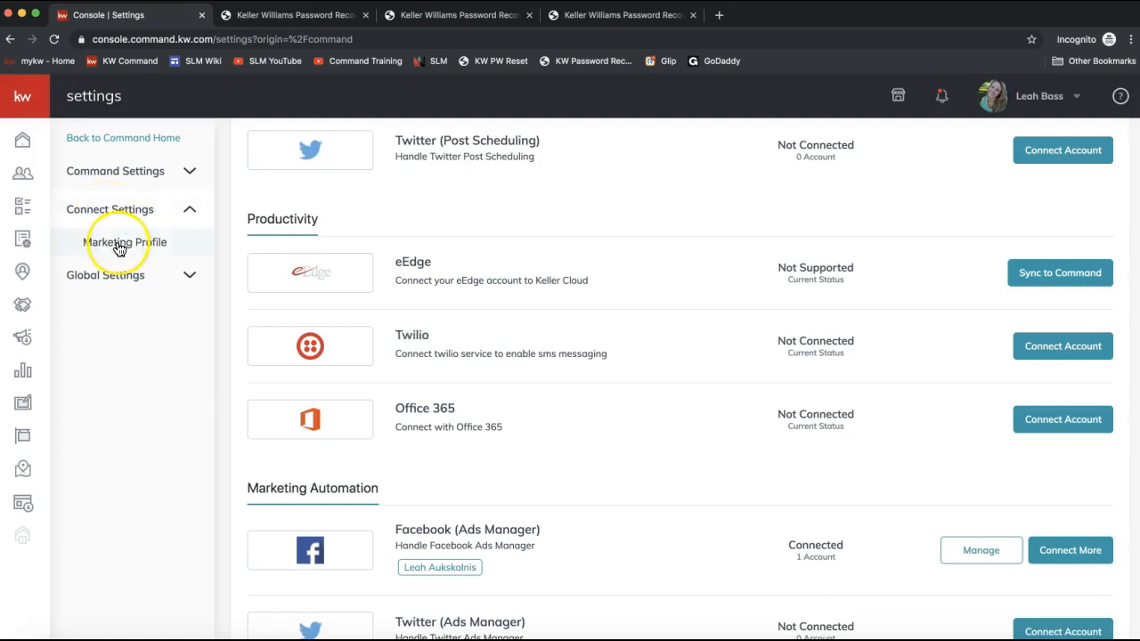
click(119, 245)
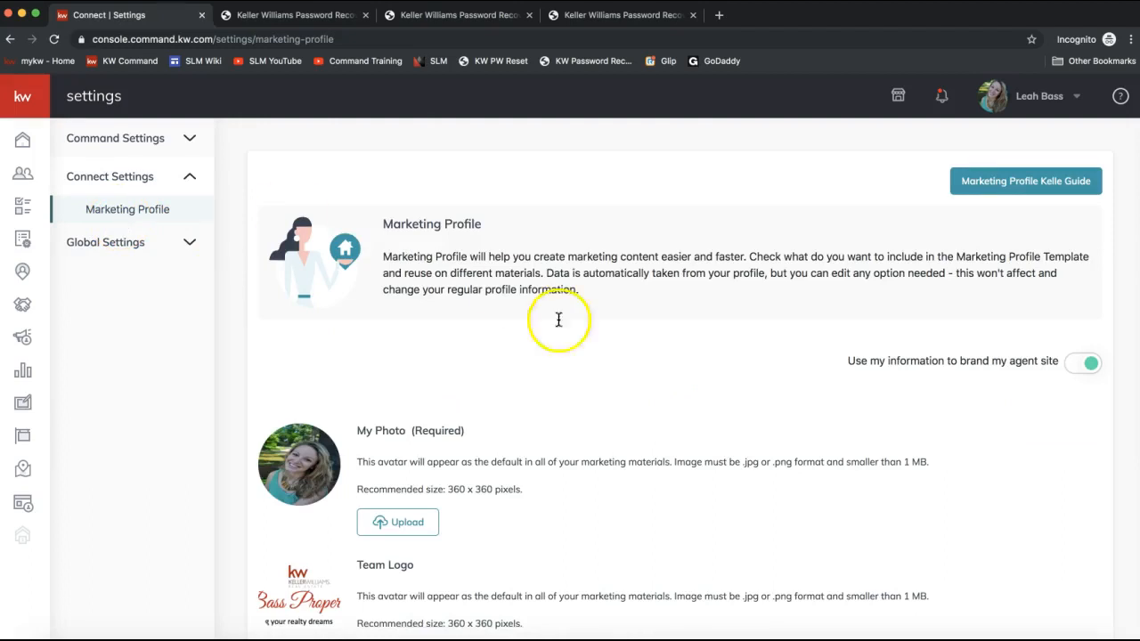
- Scroll through the Marketing Profile photo, team logo and My Details sections
scroll(595, 354, down, 3)
scroll(595, 354, up, 1)
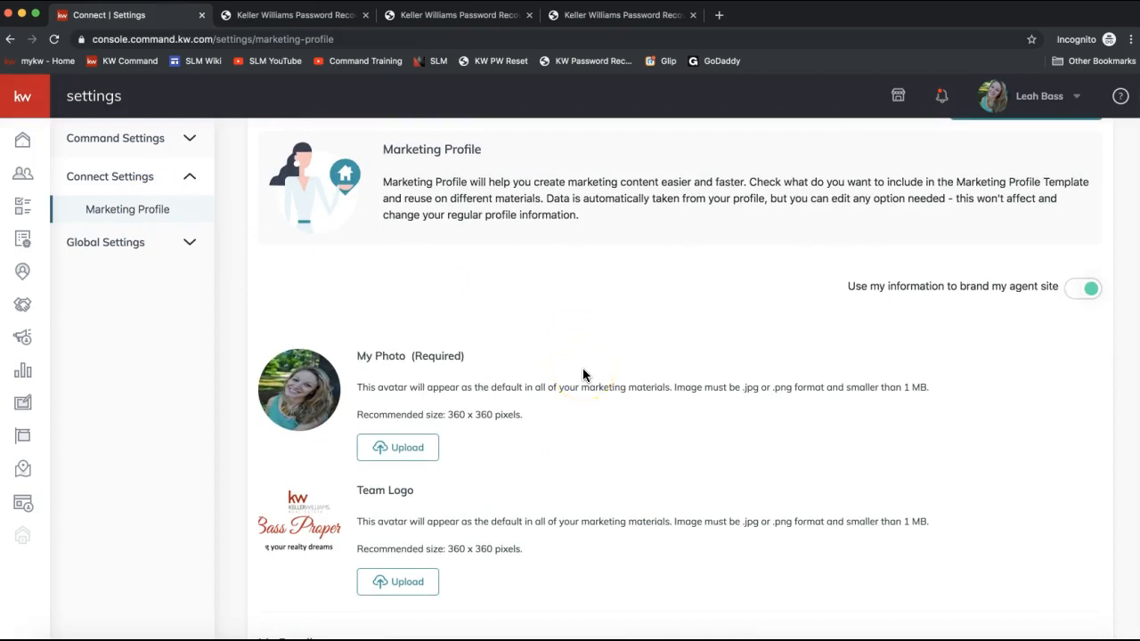
scroll(583, 375, down, 5)
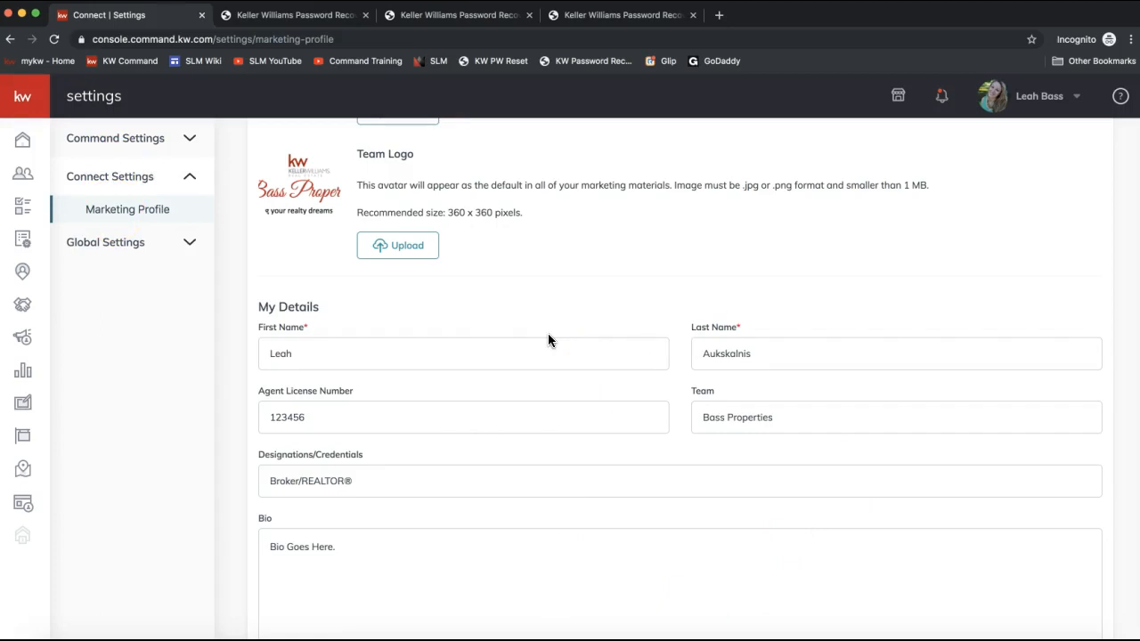
scroll(547, 339, up, 2)
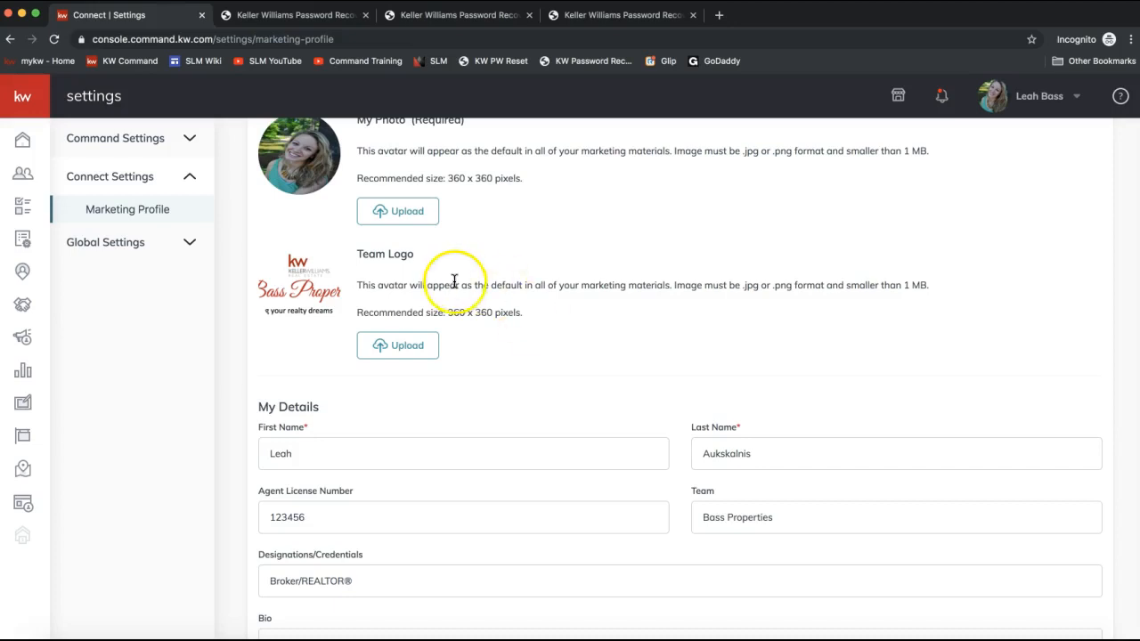
scroll(453, 276, up, 1)
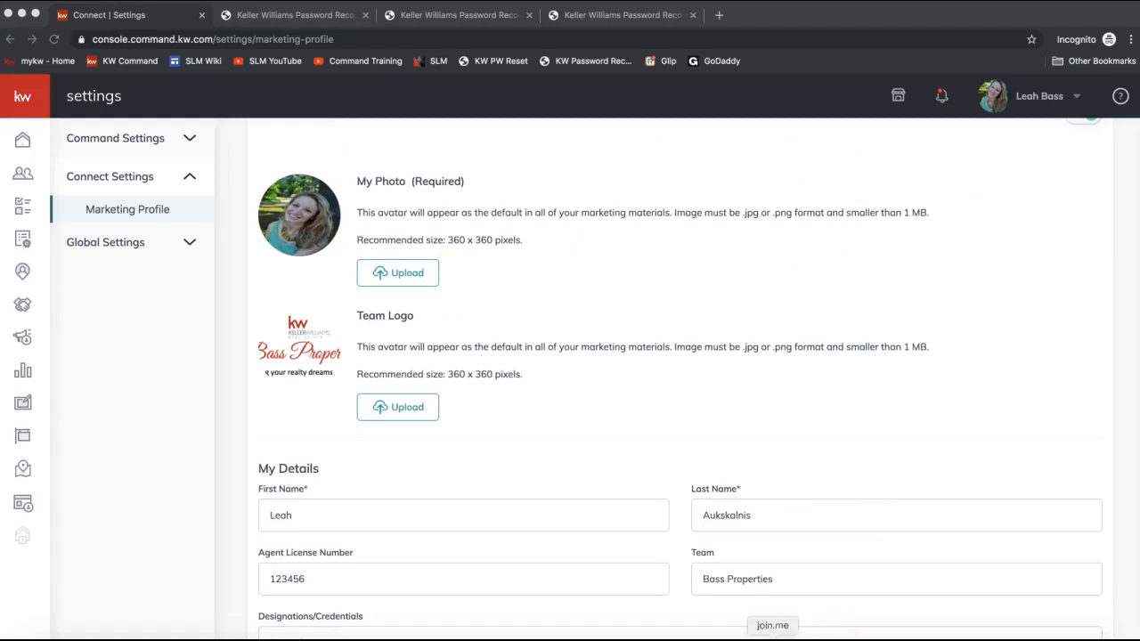
- Post the link scottleroymarketing.com/command to everyone in the join.me meeting chat and close the chat
click(533, 39)
click(538, 389)
text(scottleroymarketing.com/command)
key(BackSpace)
key(Return)
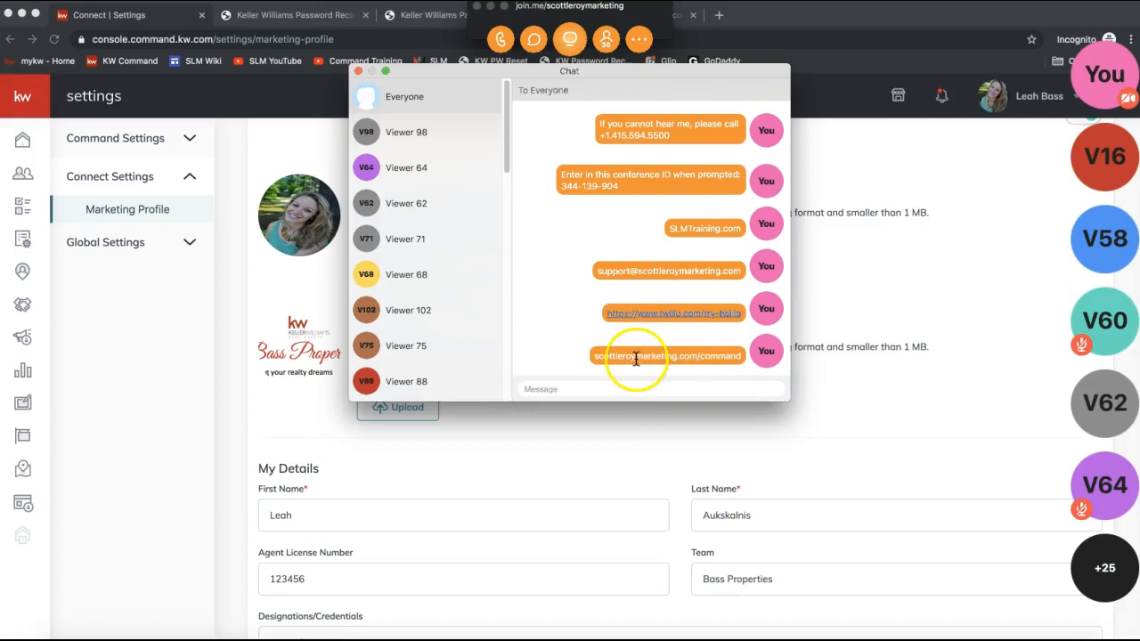
click(357, 72)
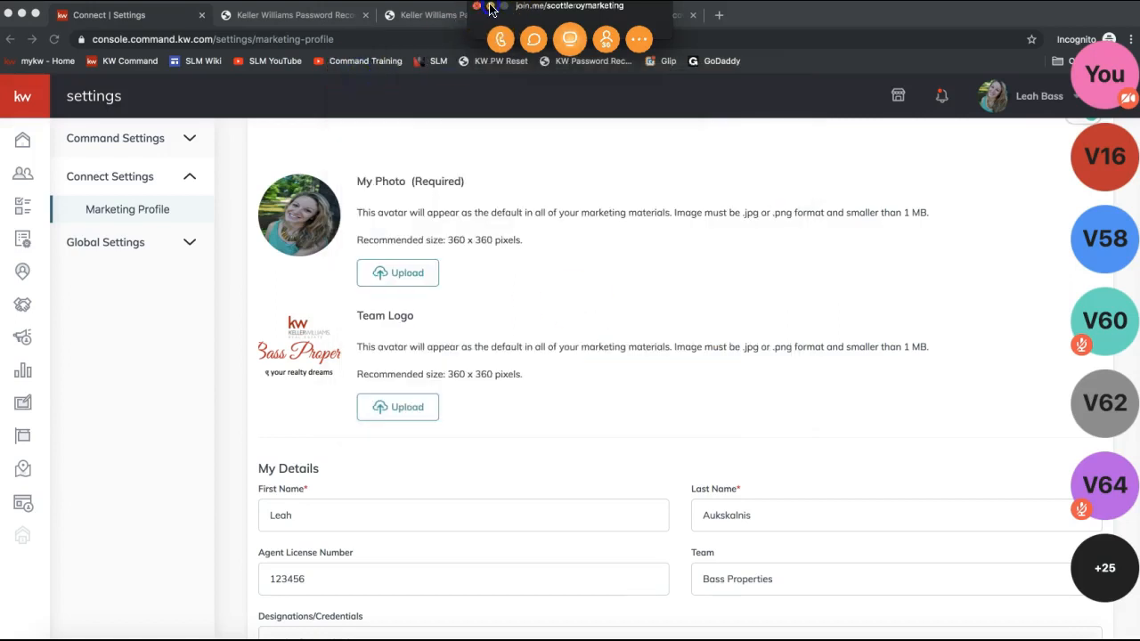
click(491, 9)
- Review the rest of the Marketing Profile, from My Photo down to the branded app link, and save it
scroll(491, 325, down, 1)
scroll(491, 325, up, 1)
drag(479, 188, 409, 185)
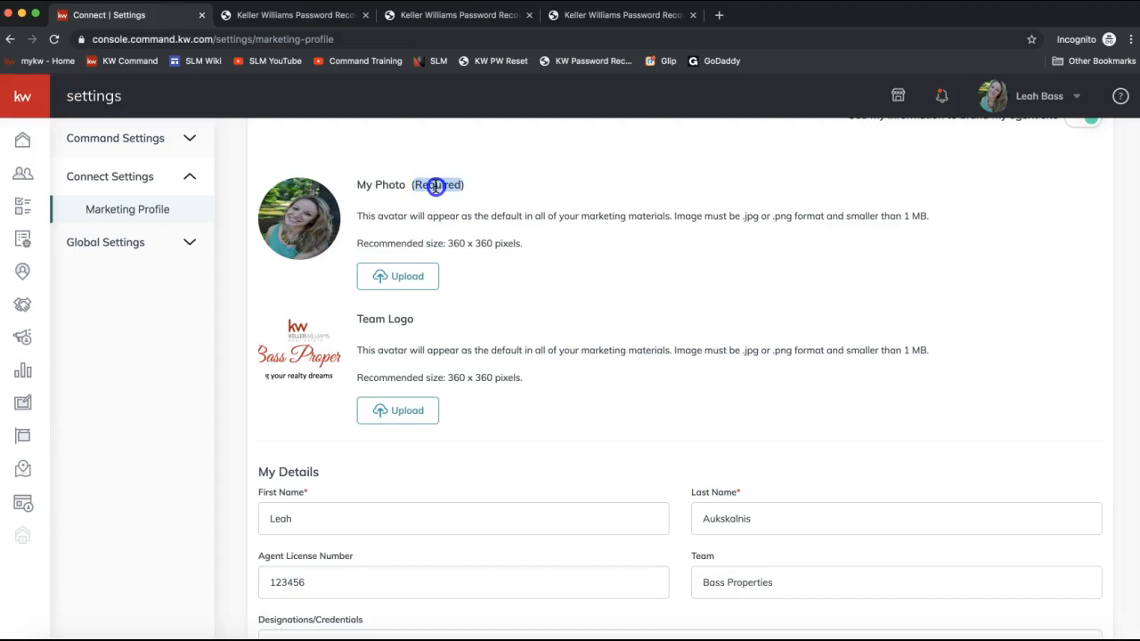
triple_click(435, 186)
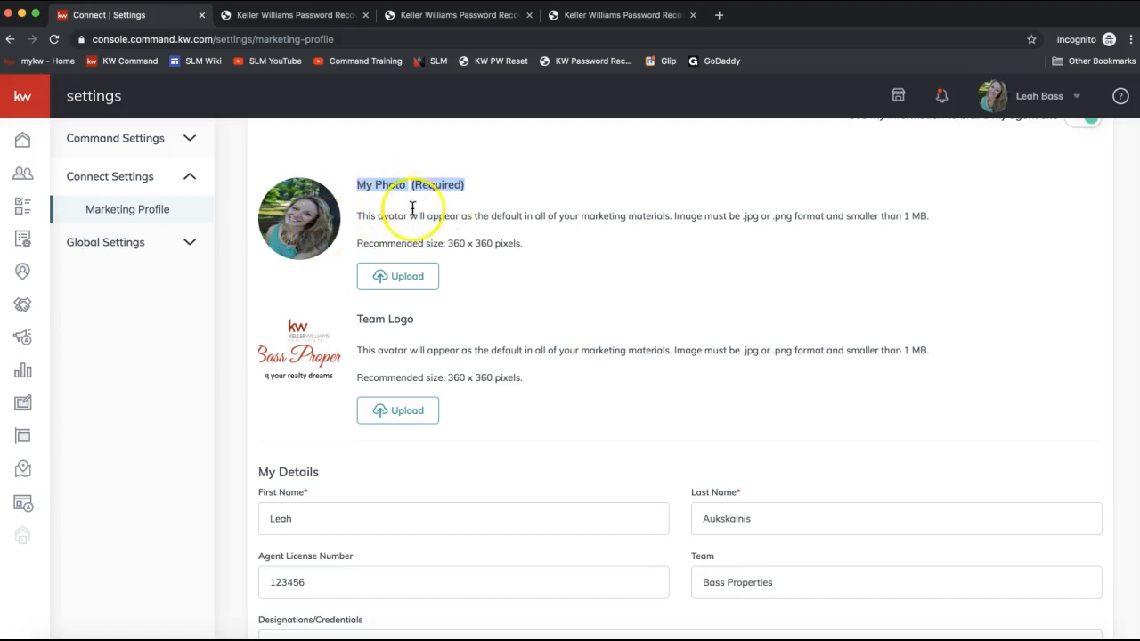
scroll(514, 376, down, 3)
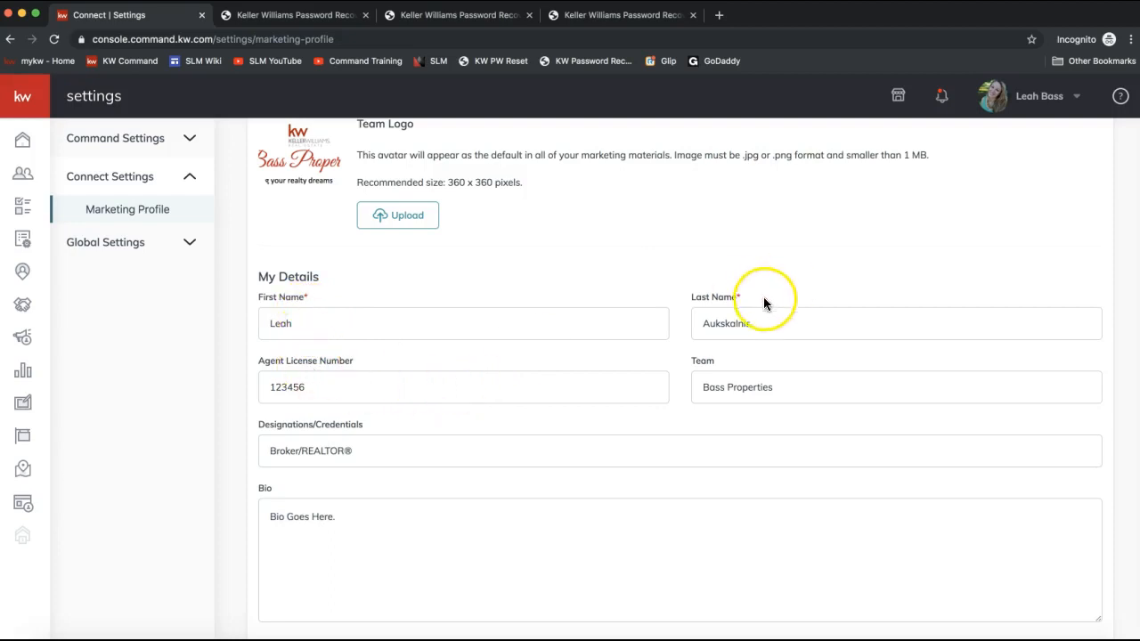
scroll(768, 369, down, 2)
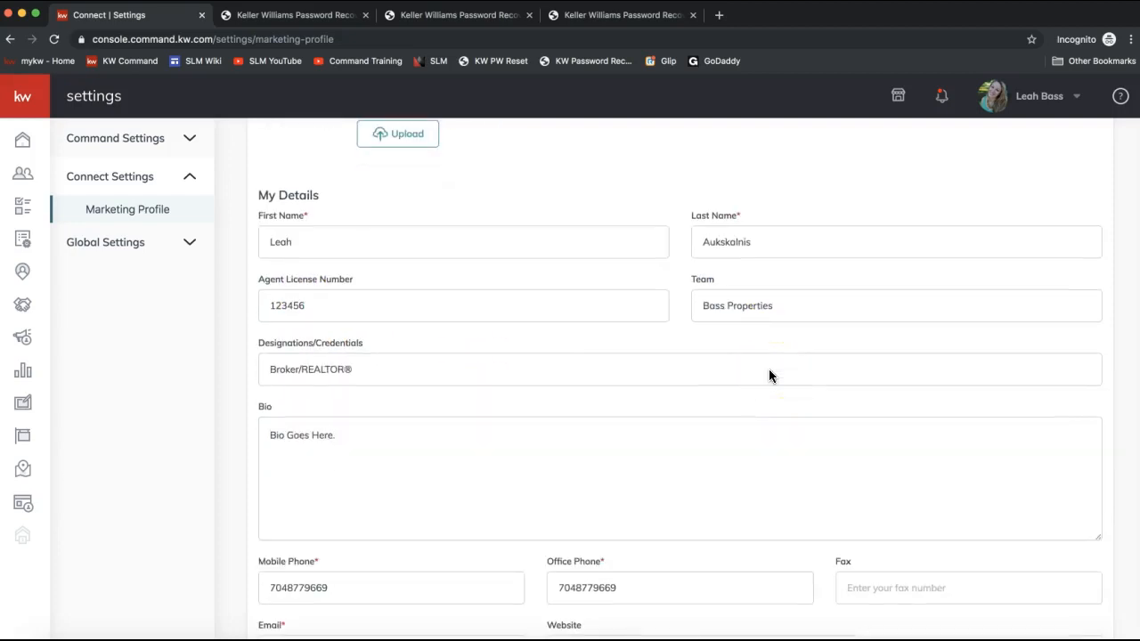
scroll(770, 375, down, 5)
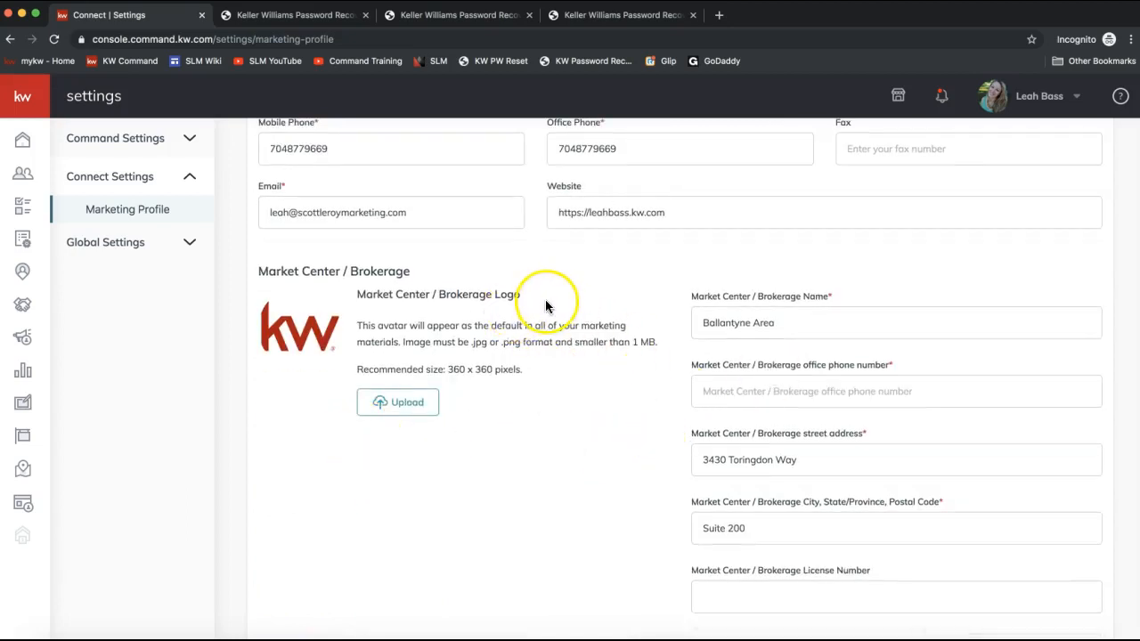
scroll(546, 305, down, 2)
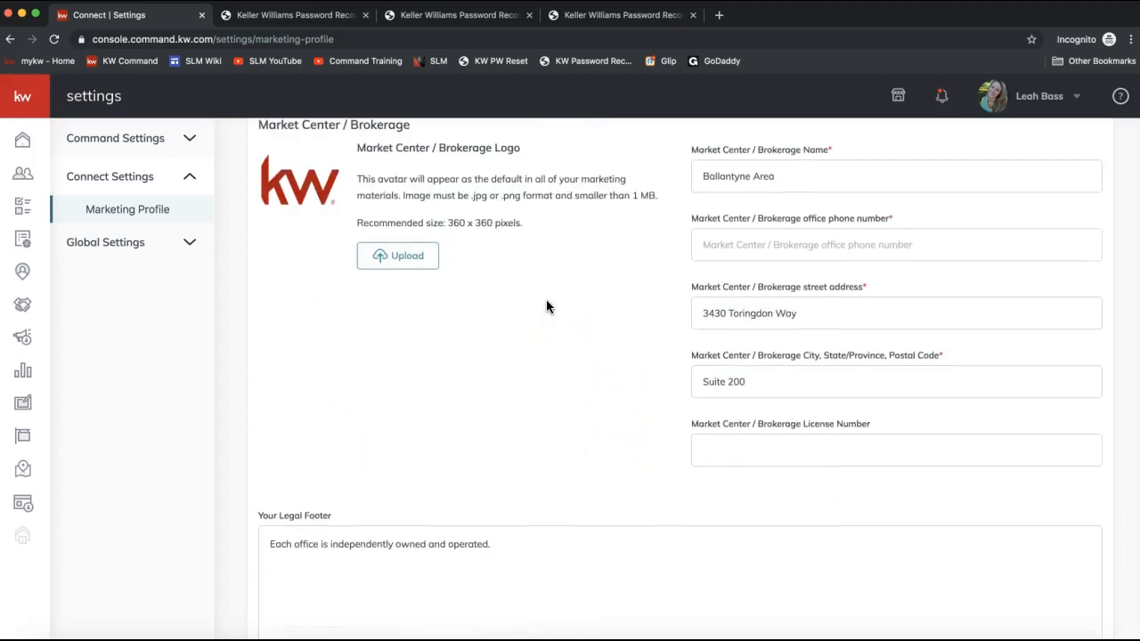
scroll(567, 508, down, 10)
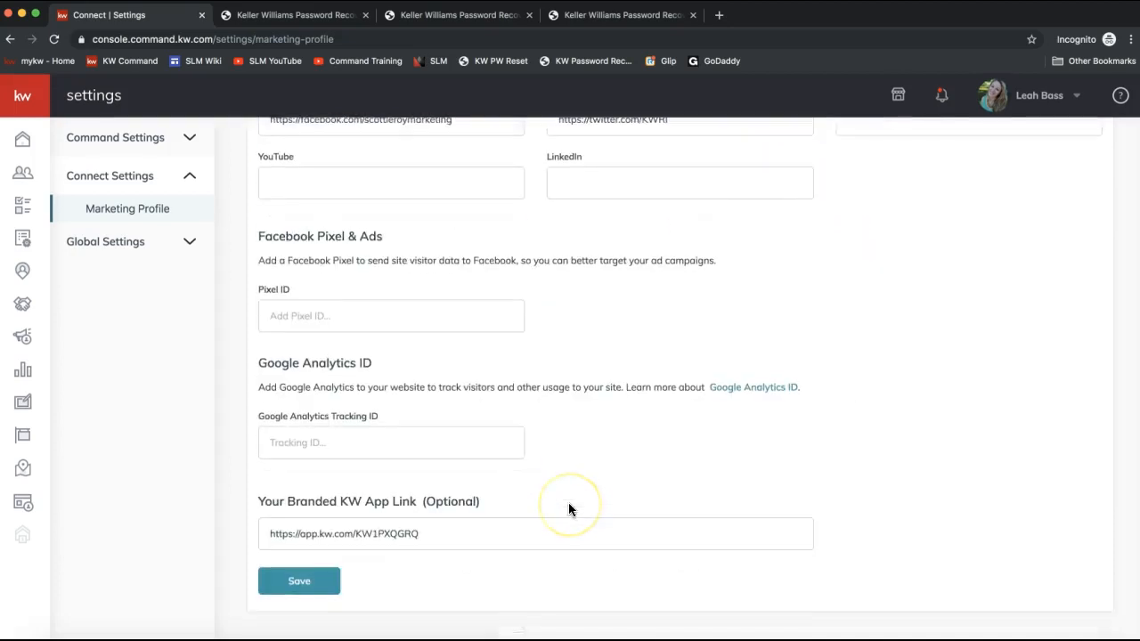
click(306, 589)
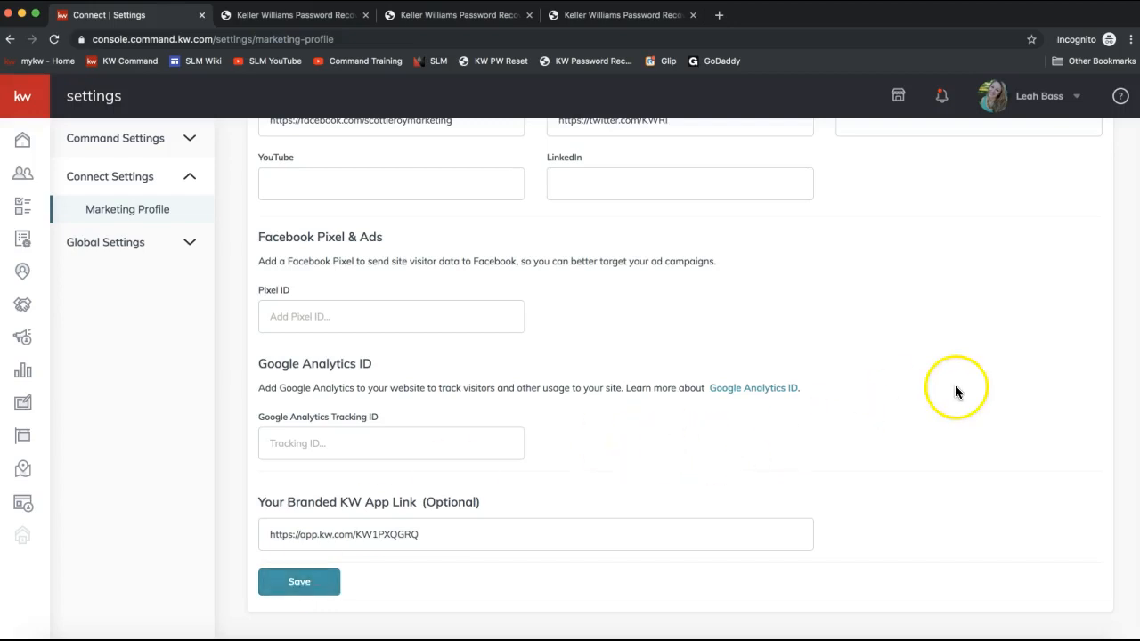
- Go to the Contacts list, briefly expanding the side navigation to show its section names
click(1038, 105)
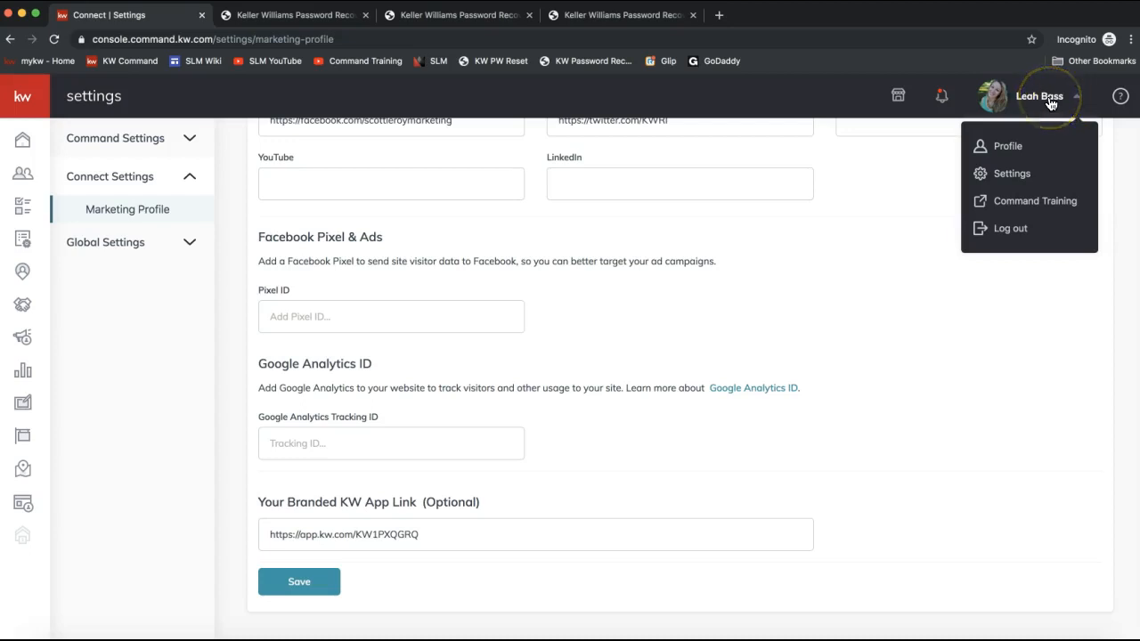
click(1015, 182)
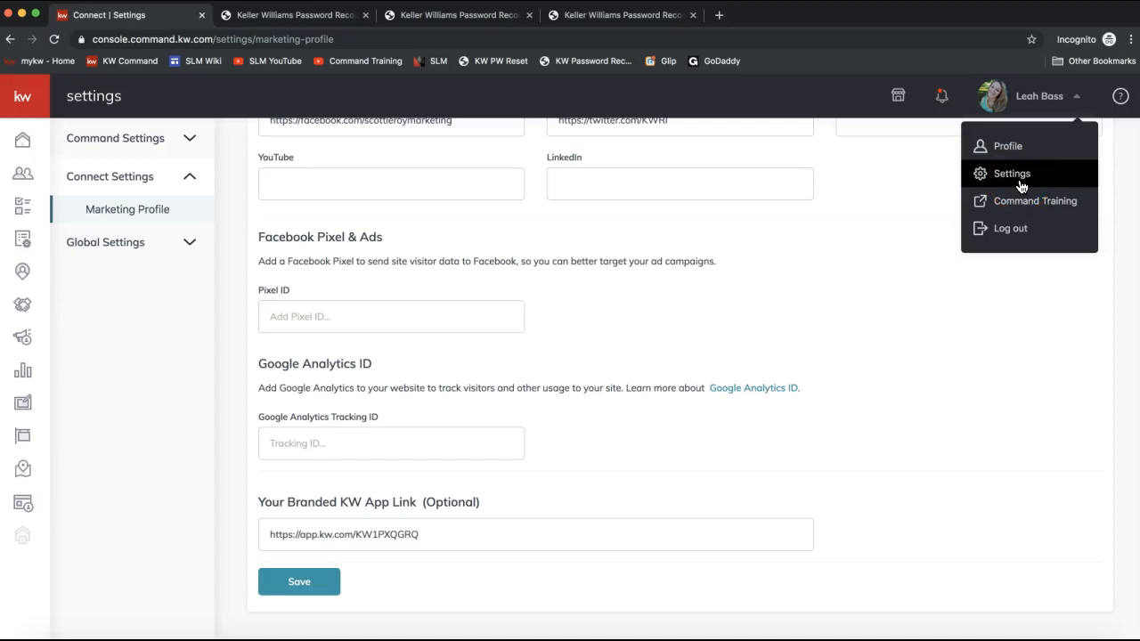
click(107, 177)
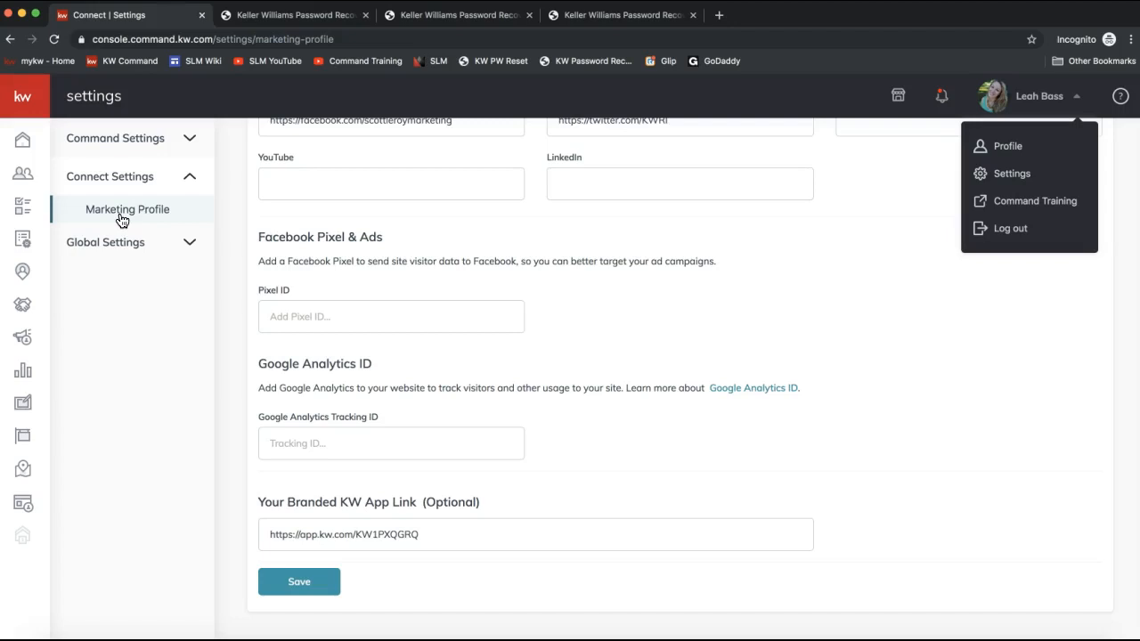
click(23, 187)
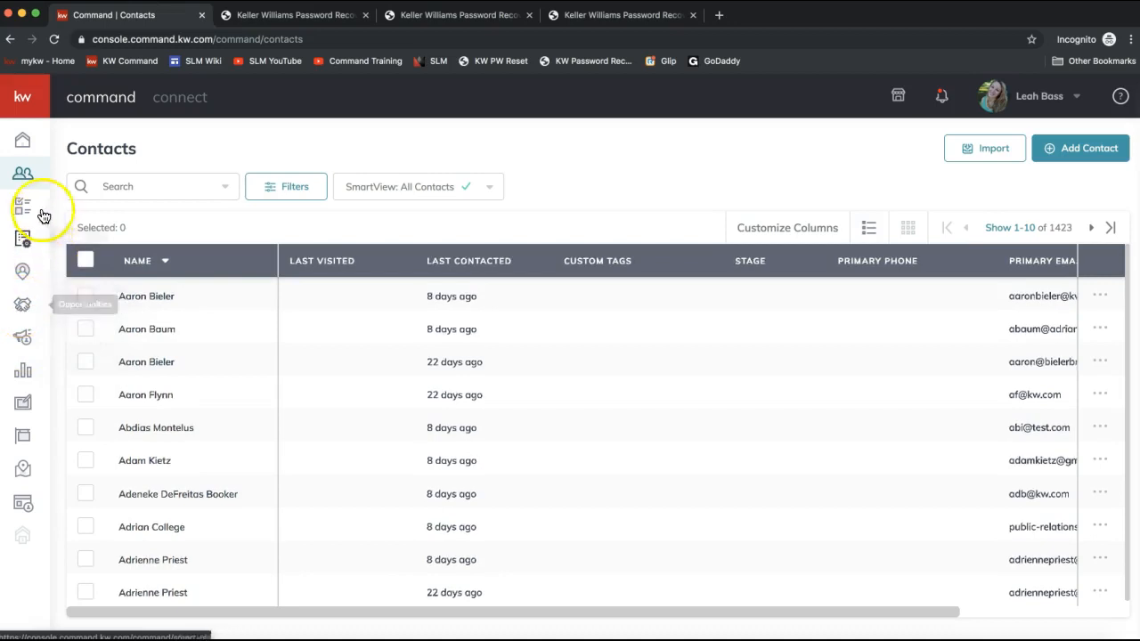
click(24, 99)
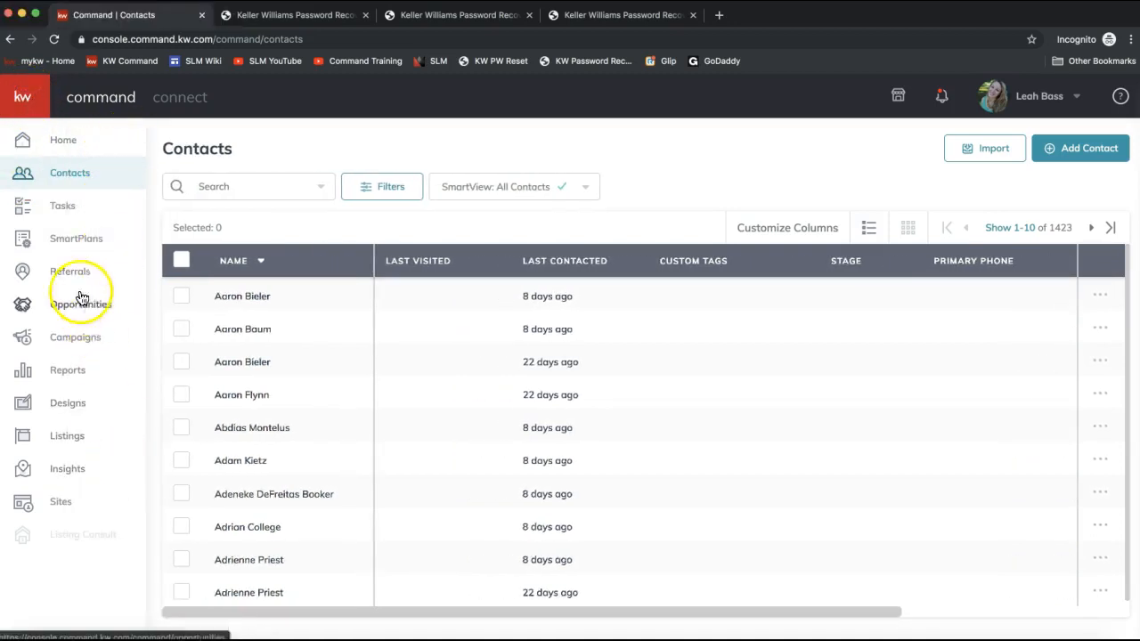
click(26, 114)
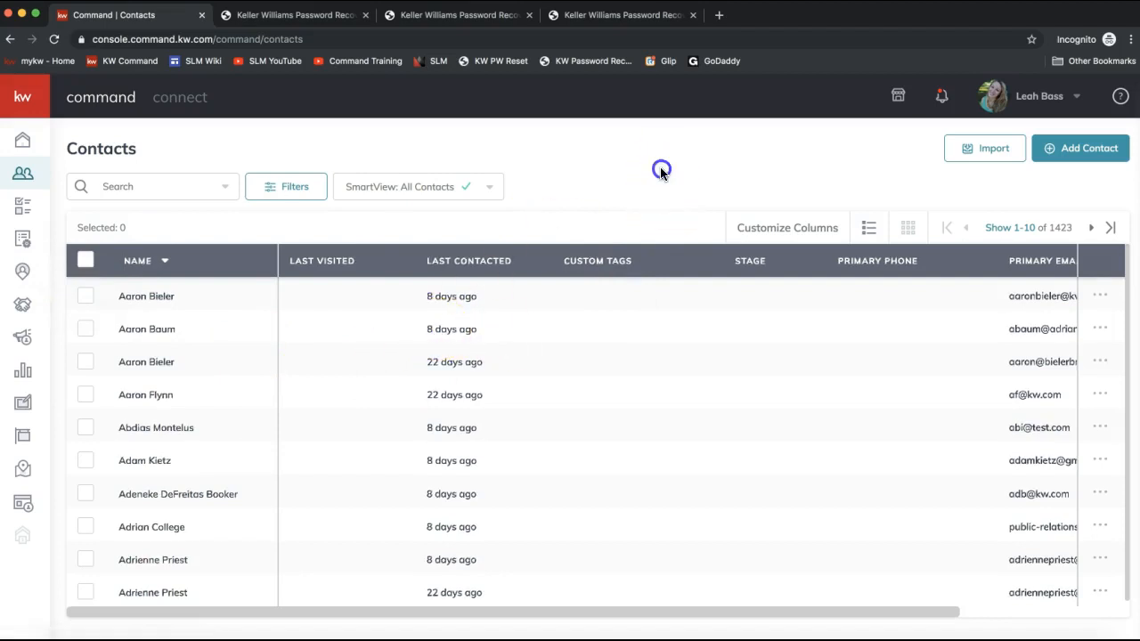
- Add a new contact named Fred Flinstone with his personal e-mail address
click(1076, 157)
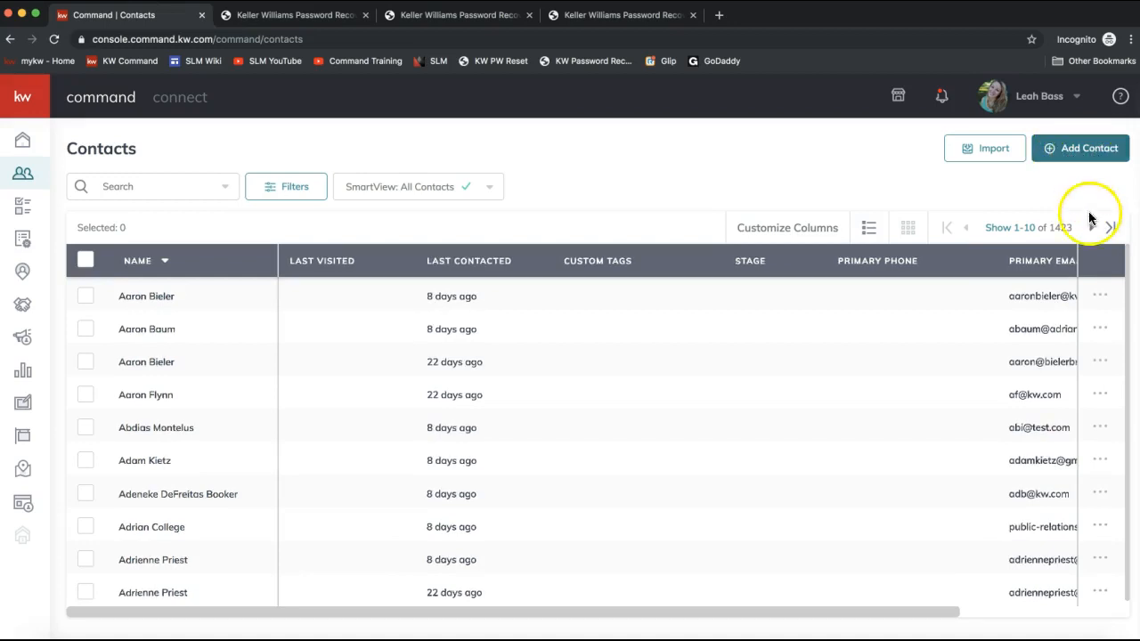
scroll(754, 384, down, 1)
scroll(754, 384, up, 1)
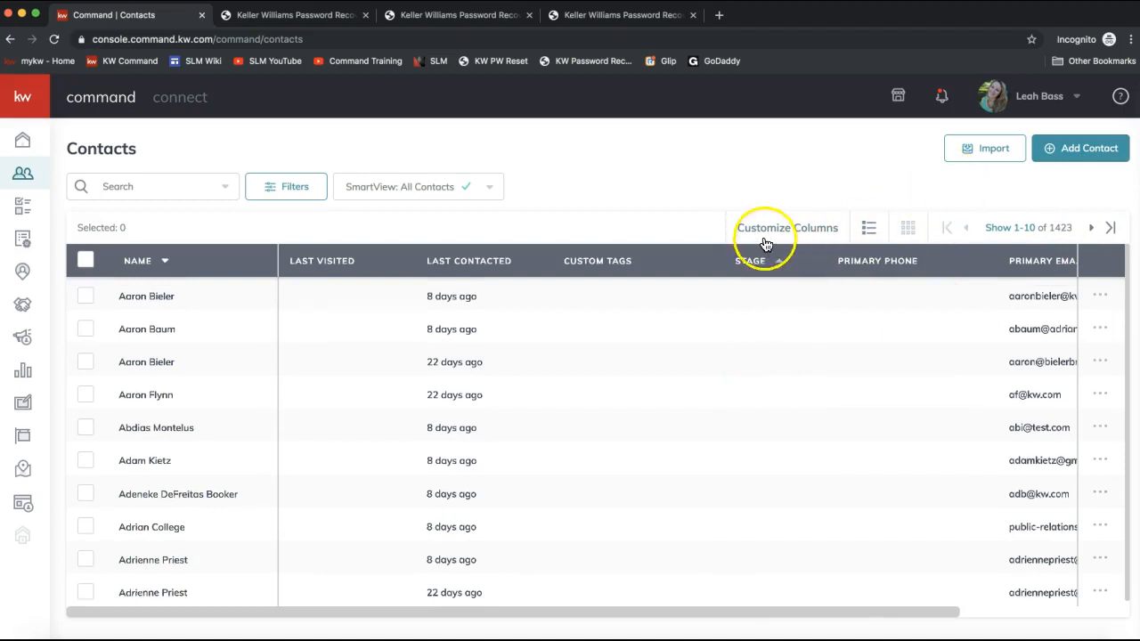
click(1071, 157)
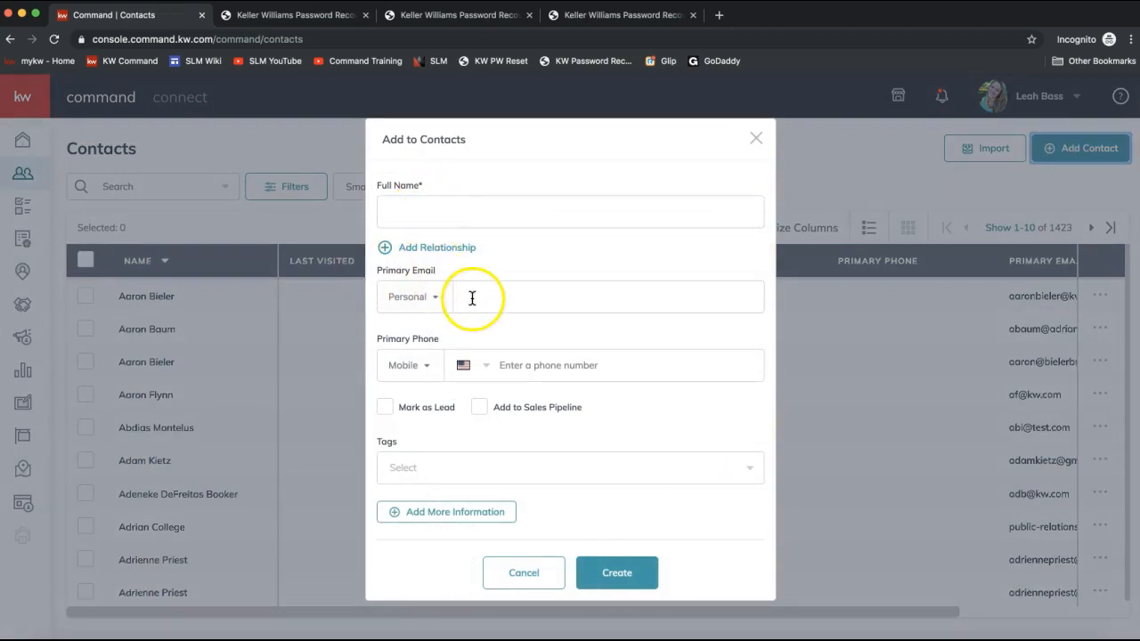
click(434, 211)
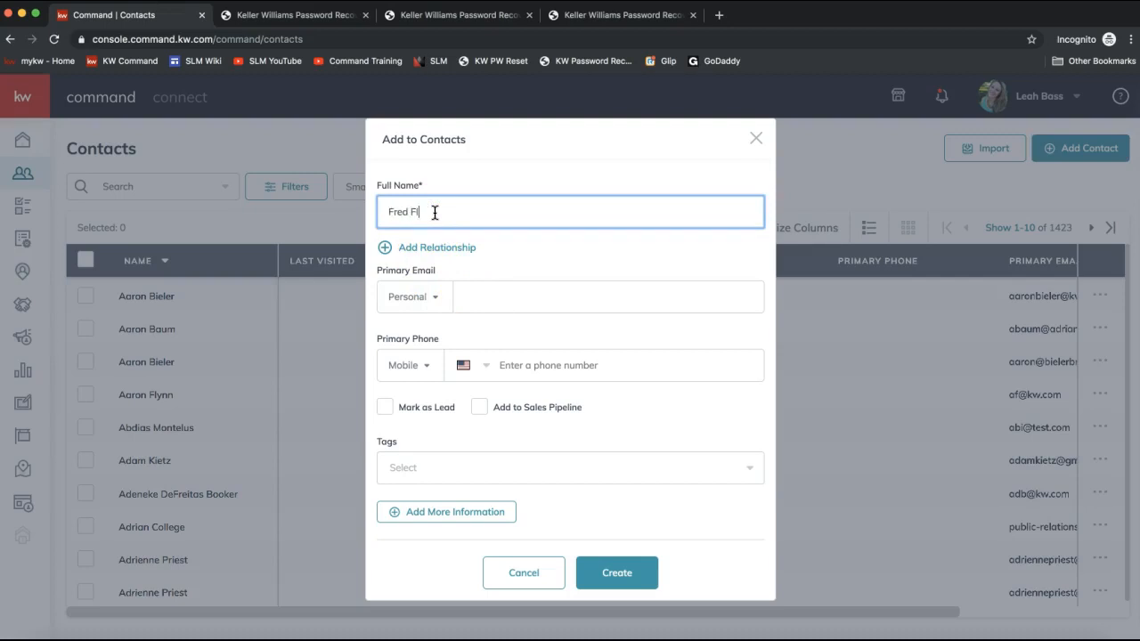
text(Fred Flinestone)
key(BackSpace)
key(BackSpace)
key(BackSpace)
key(BackSpace)
text(stone)
click(510, 298)
text(fred@bedrock.com)
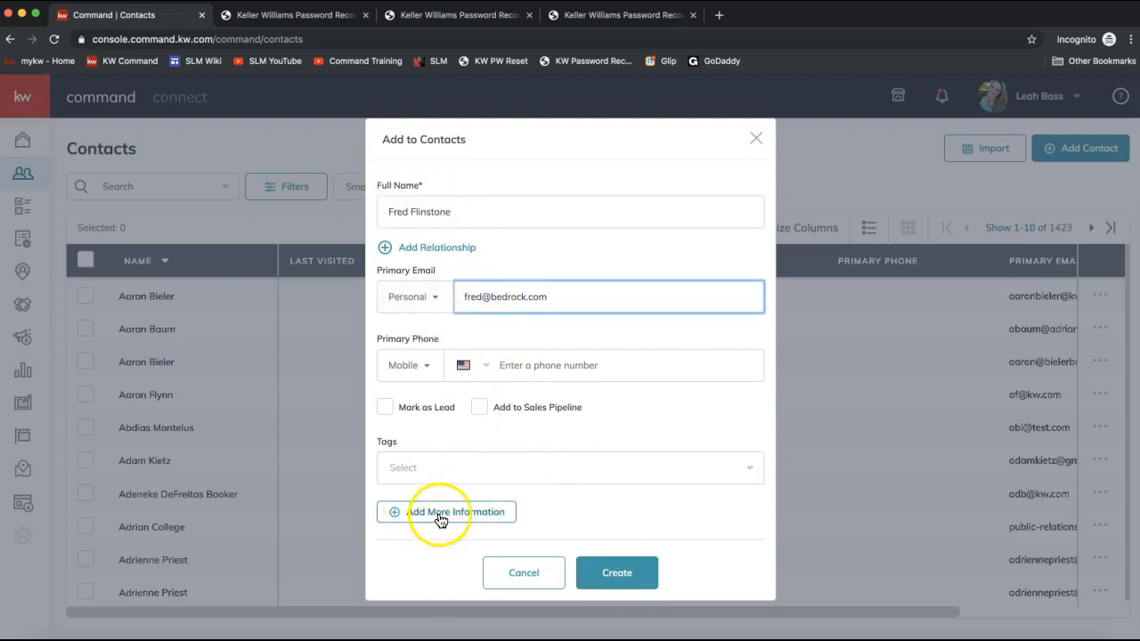
click(621, 577)
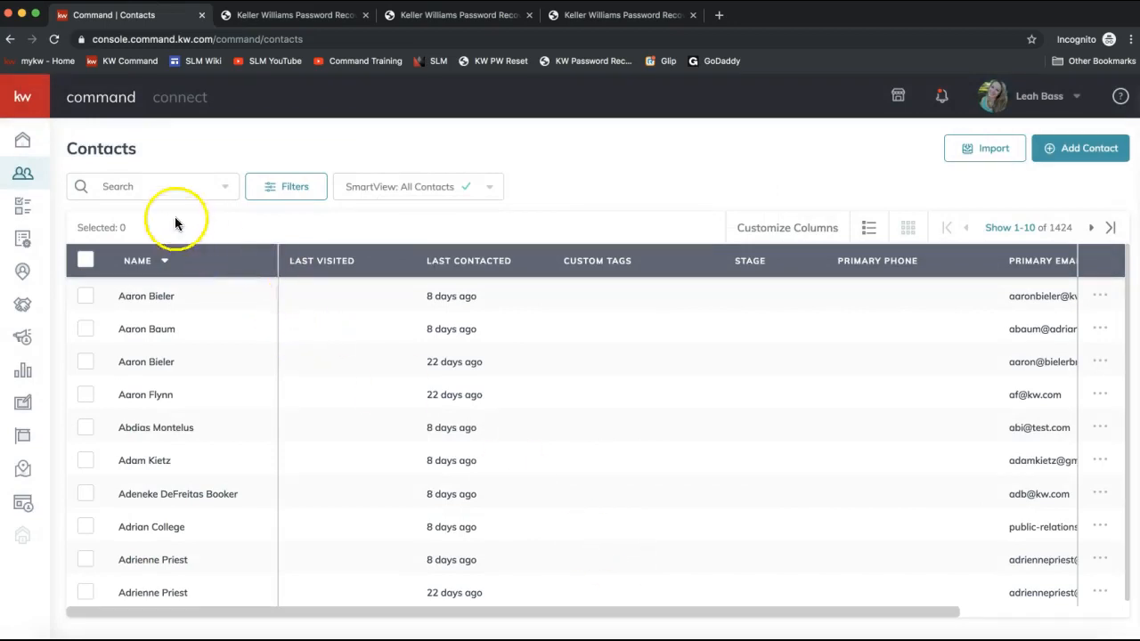
- Search the contacts for "fred" and open Fred Flinstone's contact record
click(153, 187)
text(fred)
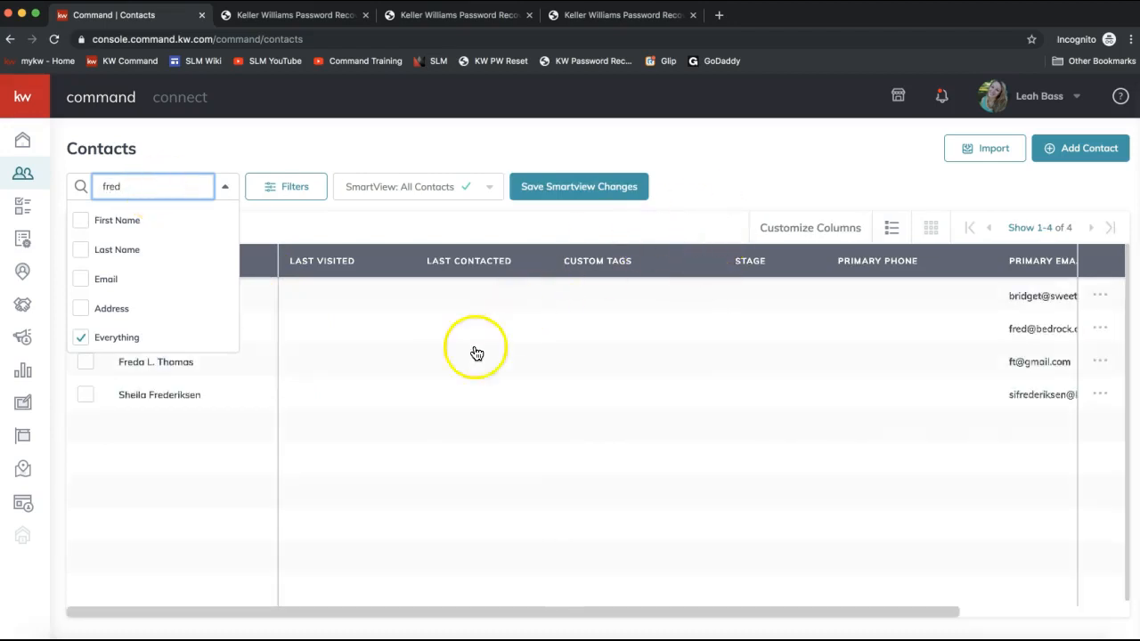
click(741, 156)
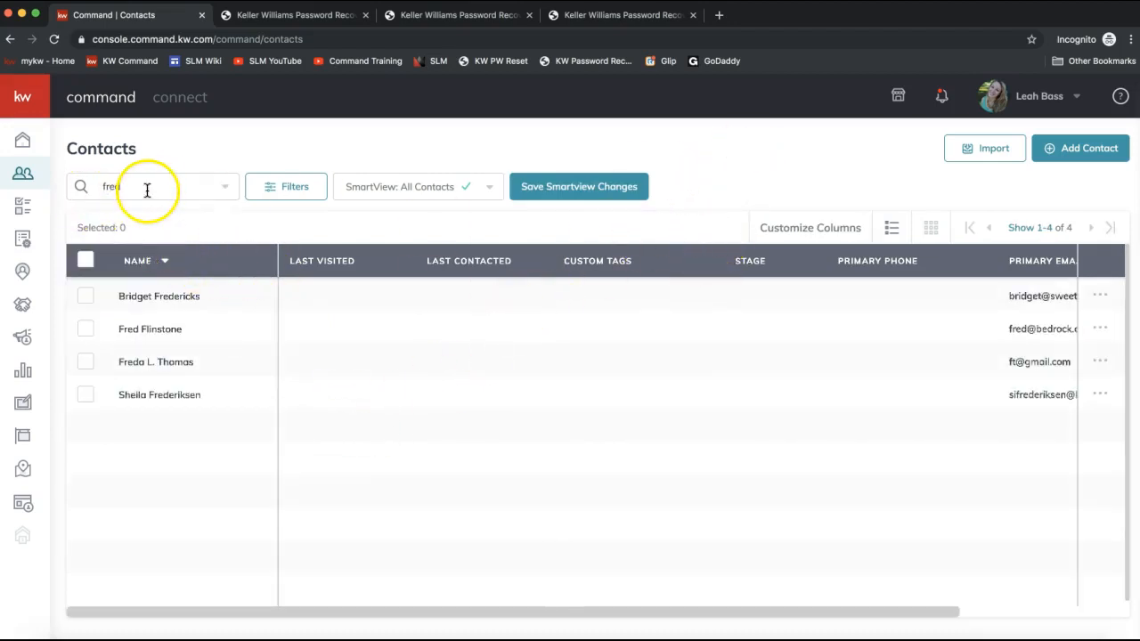
click(159, 337)
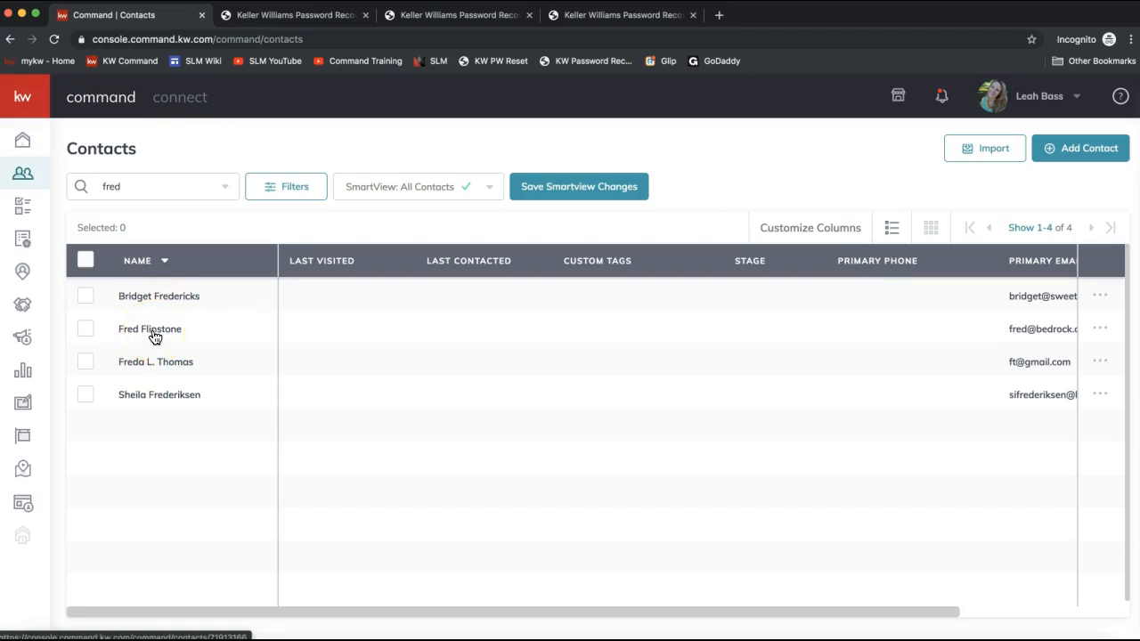
click(155, 334)
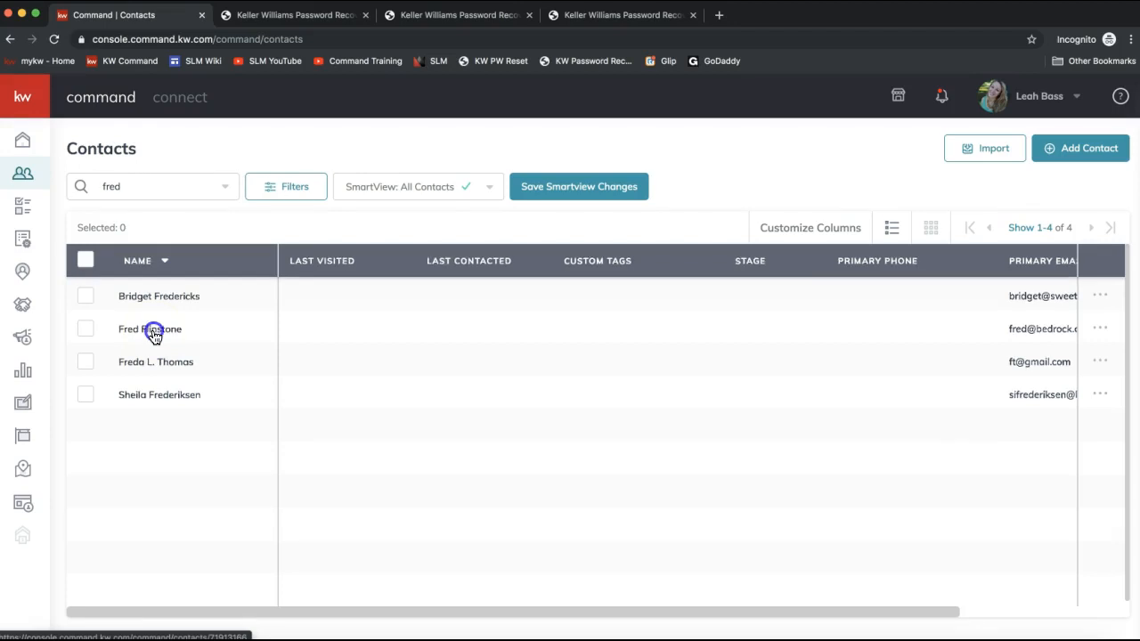
click(320, 573)
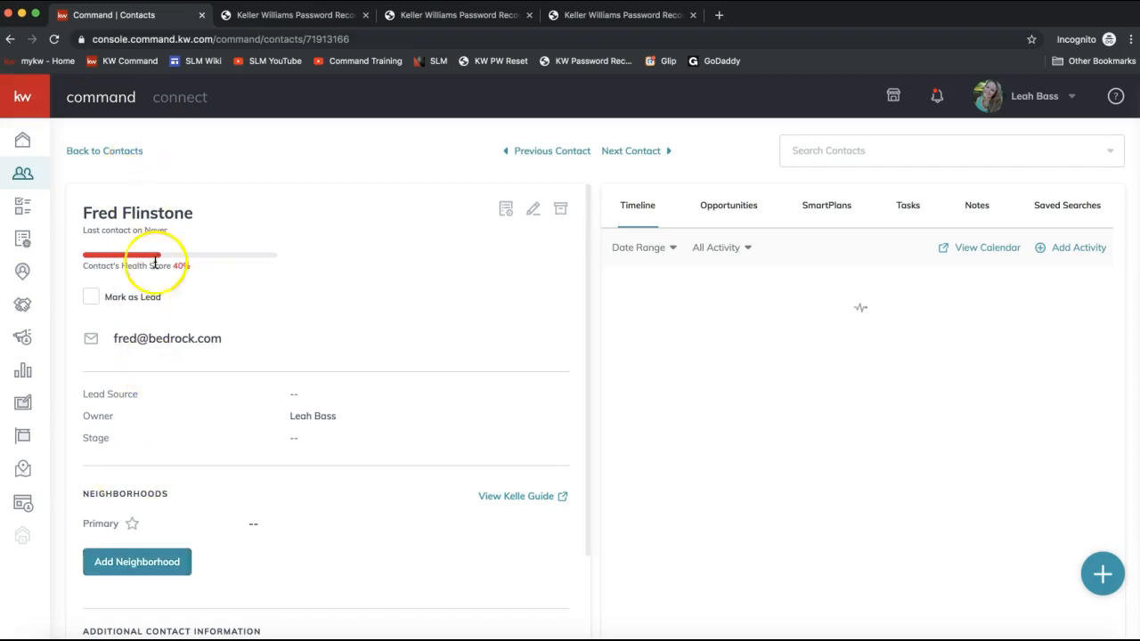
- Add the Ballantyne Country Club neighborhood to the contact by searching for "ballantyne"
scroll(152, 359, down, 3)
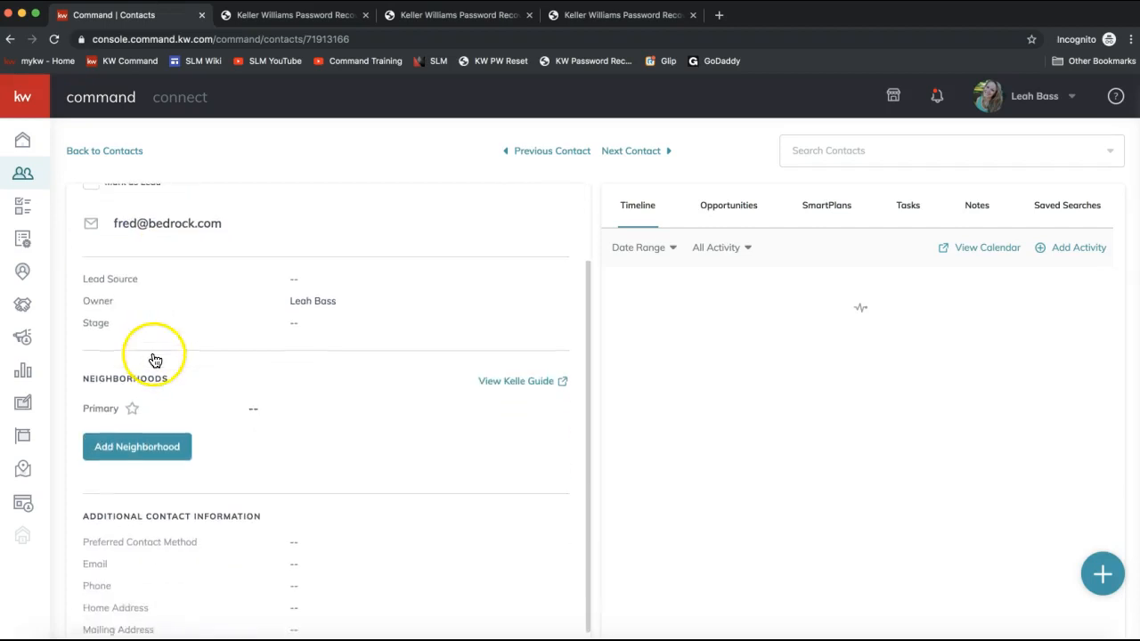
click(121, 450)
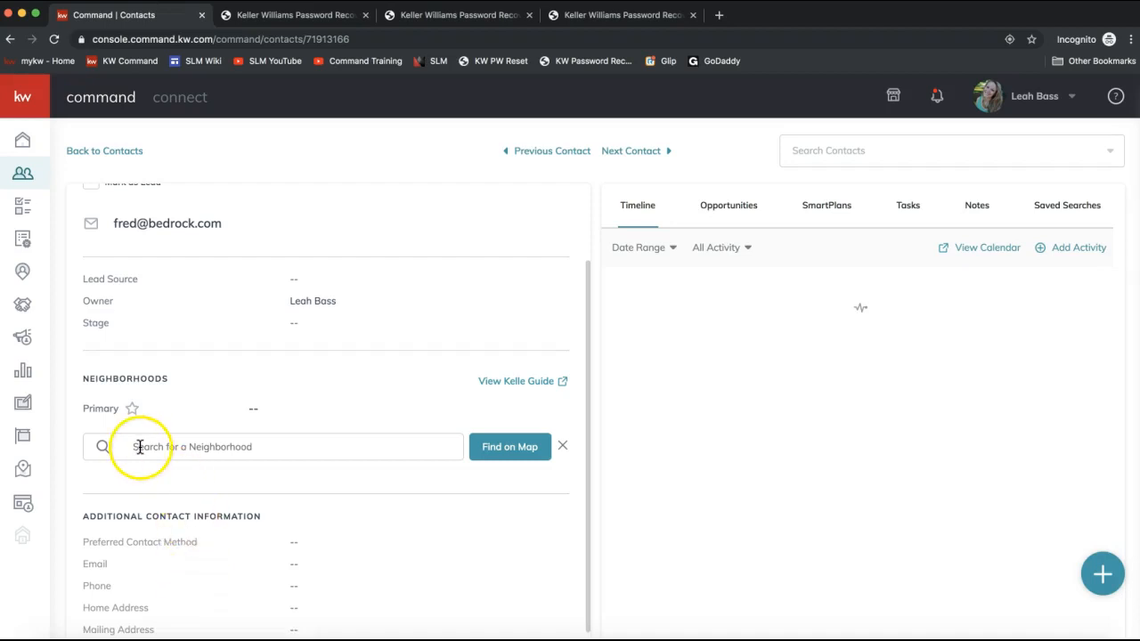
click(155, 446)
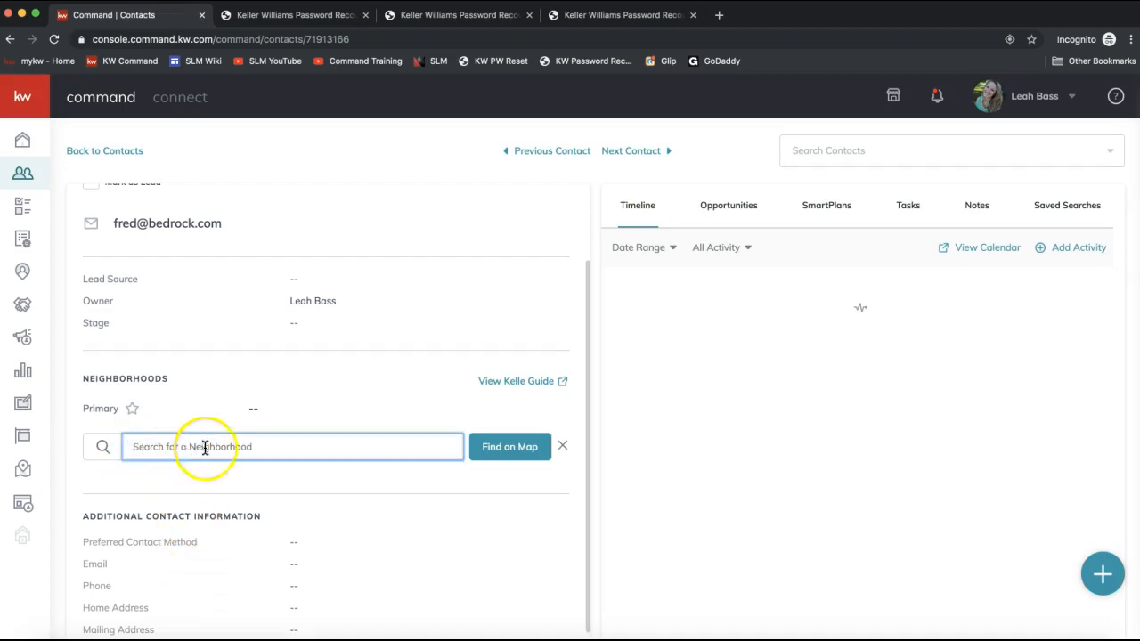
text(ballantyne)
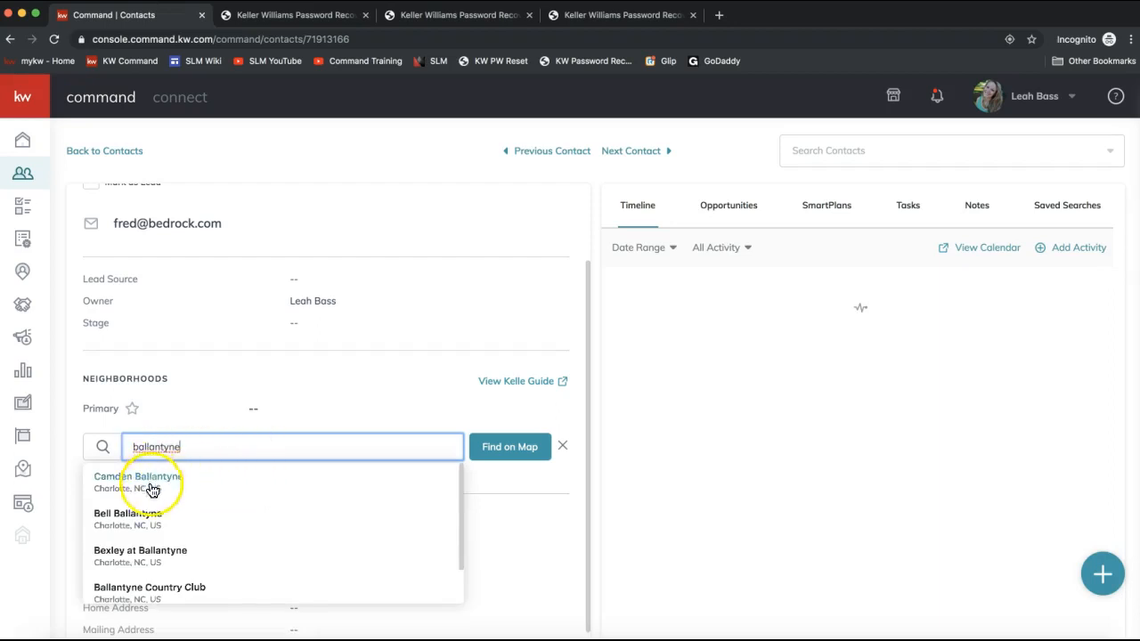
click(138, 594)
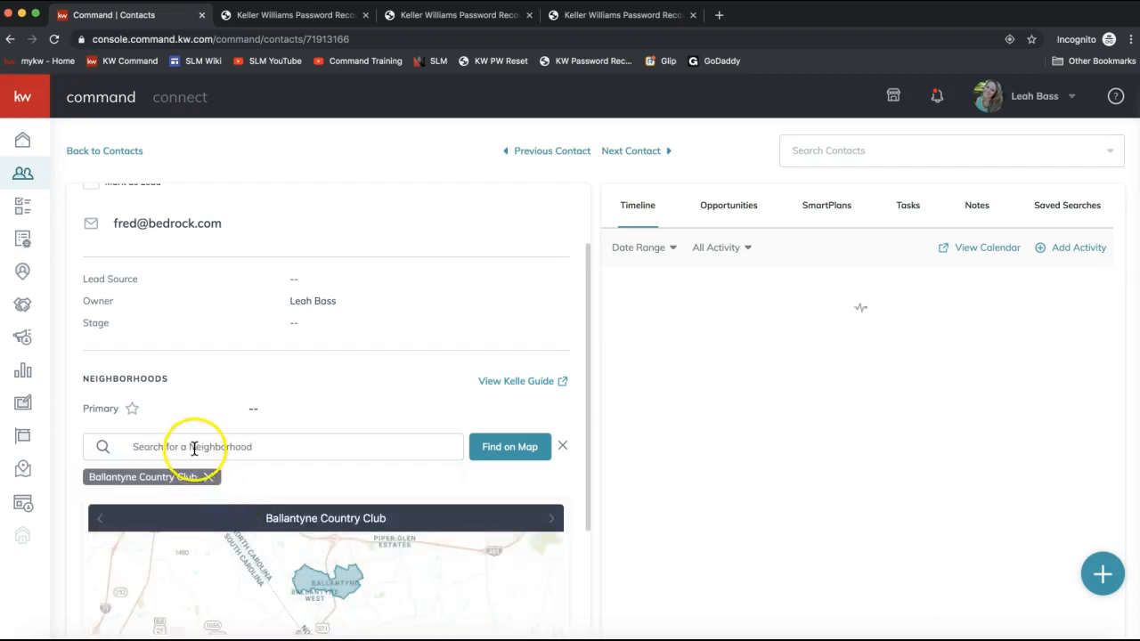
- Add the suggested neighborhoods Ballantyne Commons and Ballantyne Meadows to the contact
scroll(275, 466, down, 2)
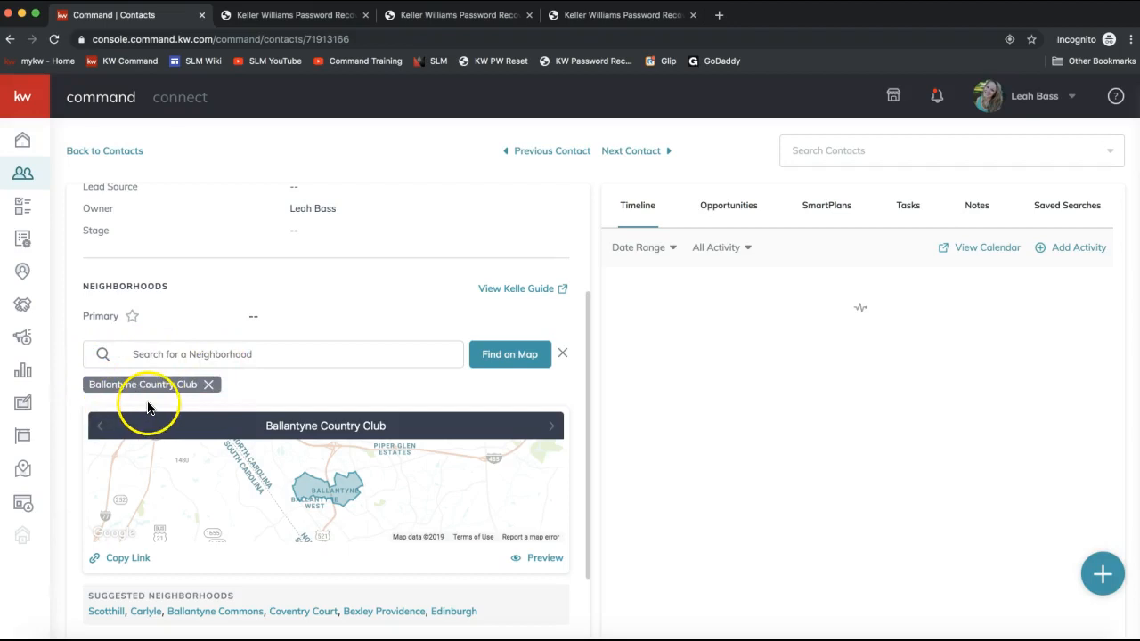
click(182, 357)
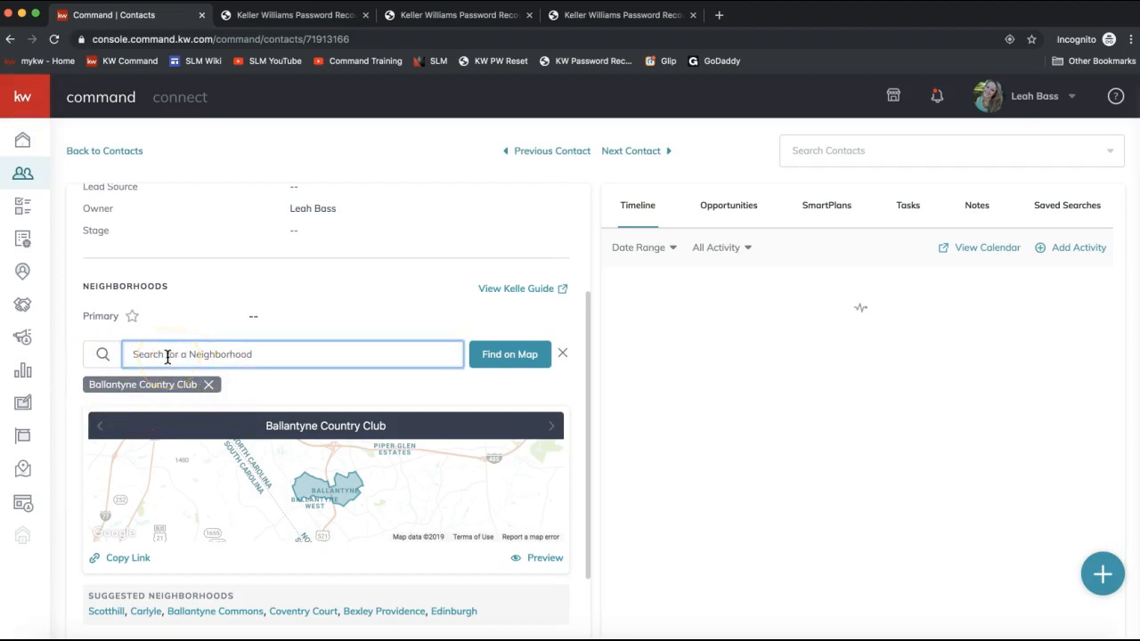
scroll(168, 357, down, 2)
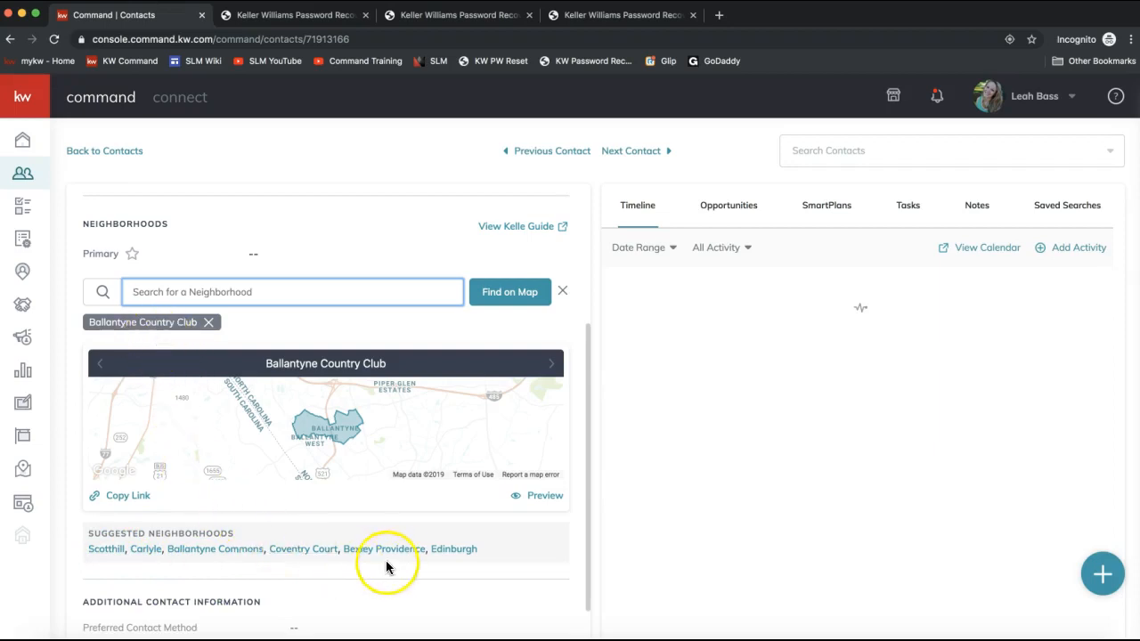
click(218, 549)
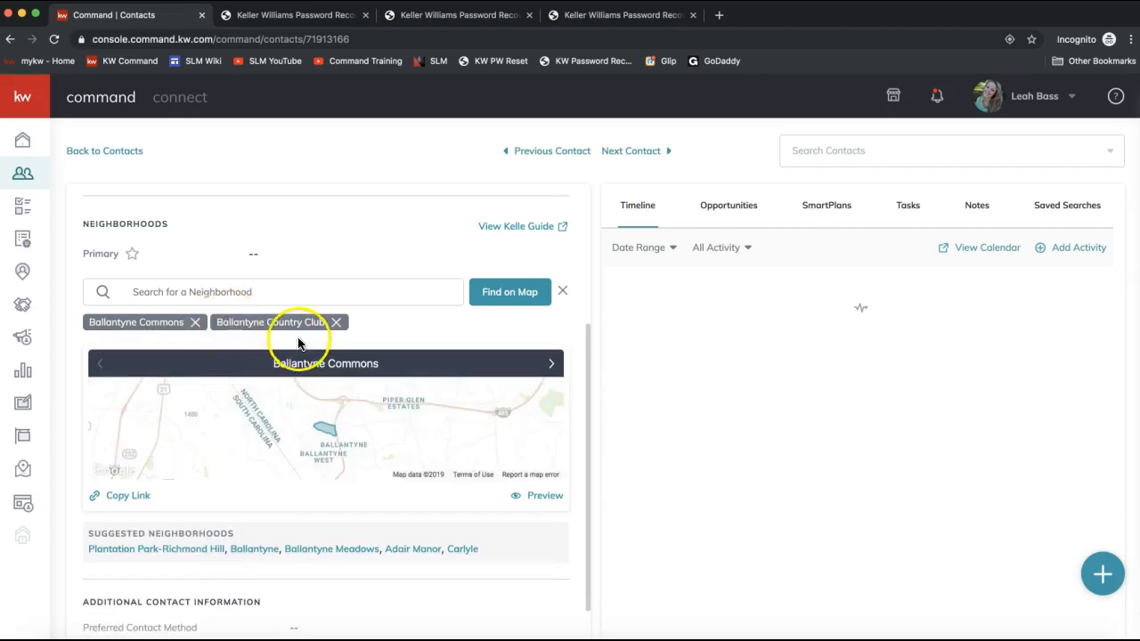
click(326, 548)
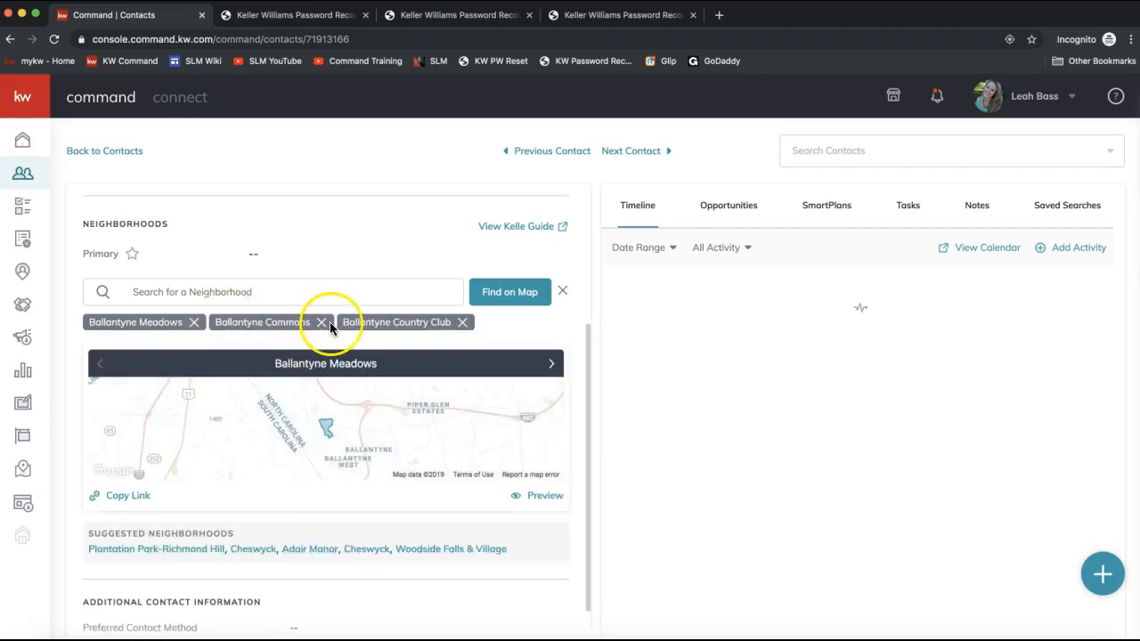
- Open the neighborhood map picker and locate Ballantyne Commons Parkway, Charlotte, NC, USA
click(502, 303)
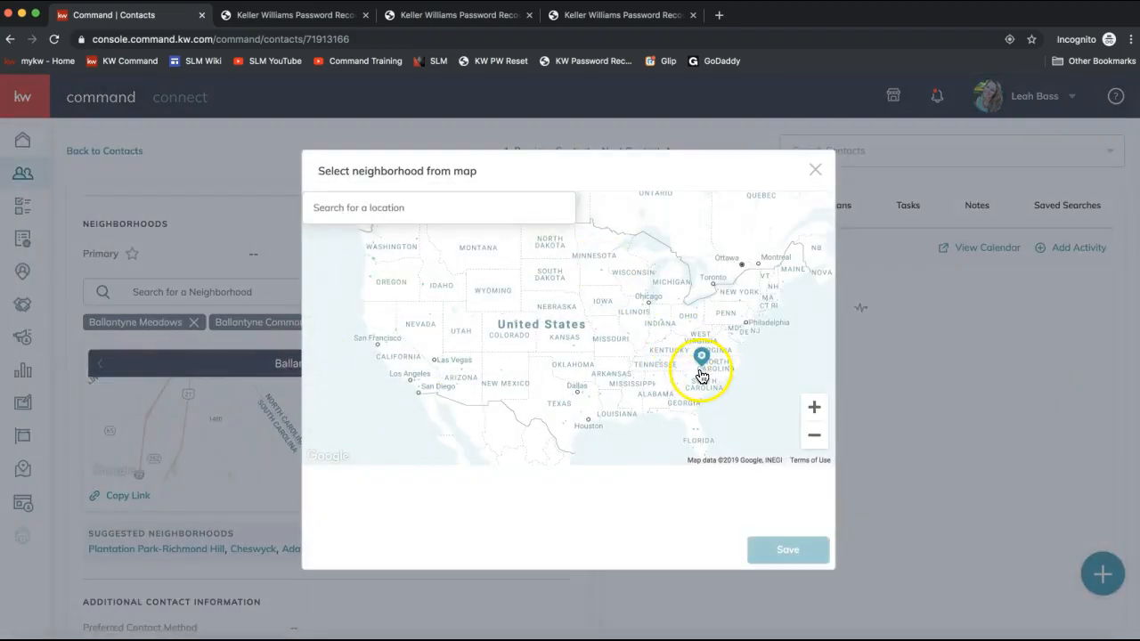
click(371, 211)
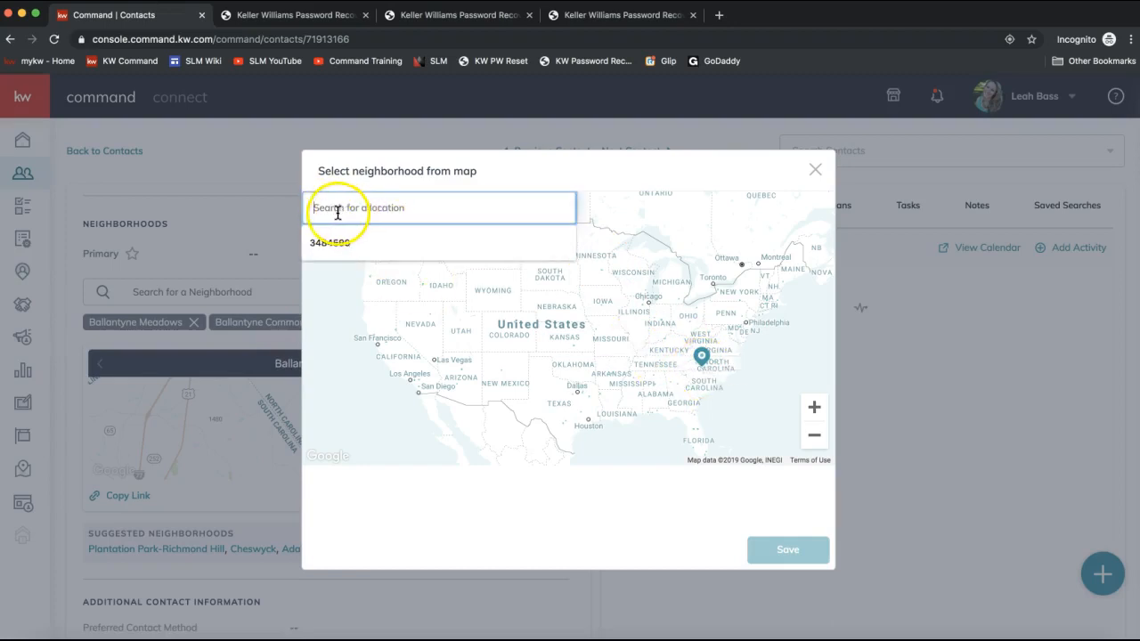
text(ballantye)
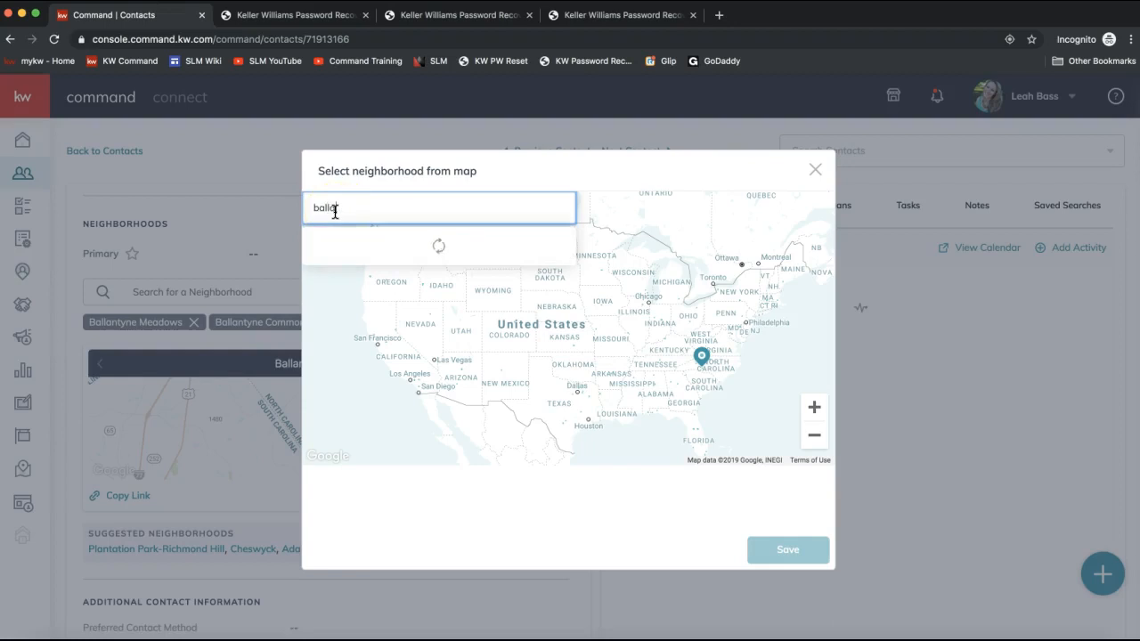
key(Left)
text(n)
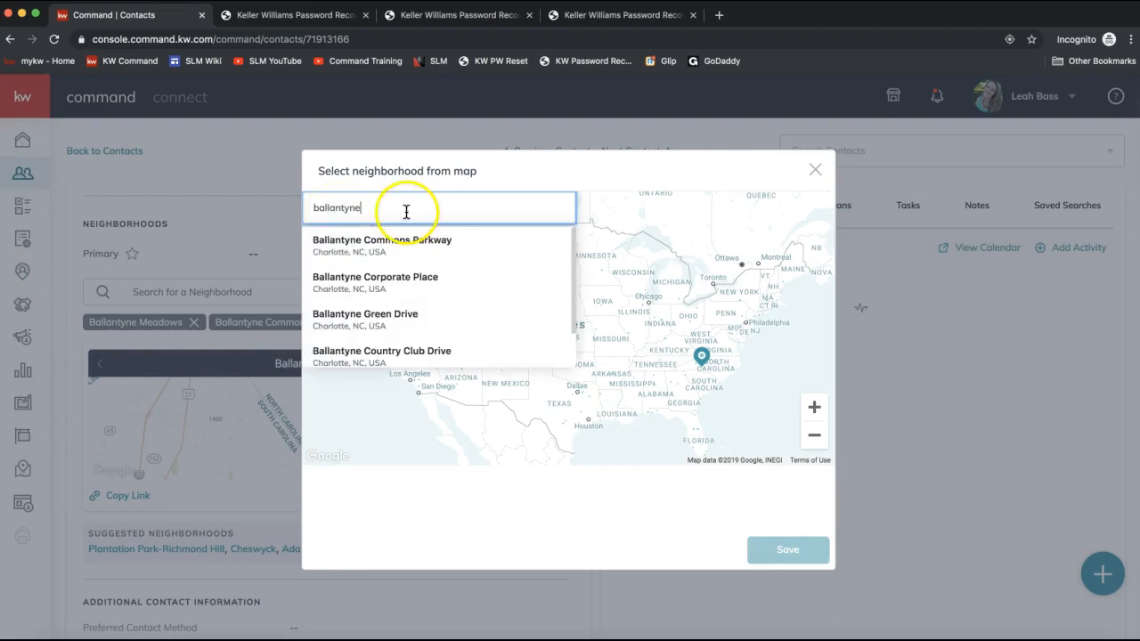
click(403, 246)
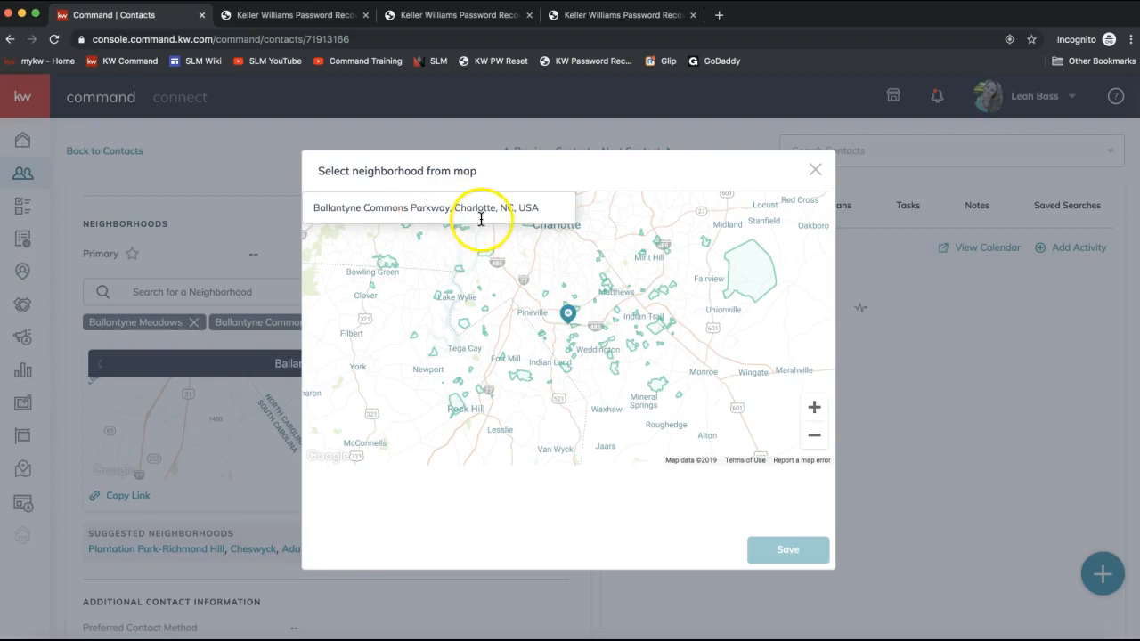
- Zoom into the map, select the Piper Glen and Williamsburg neighborhoods, and save them to the contact
click(814, 407)
click(814, 408)
click(813, 408)
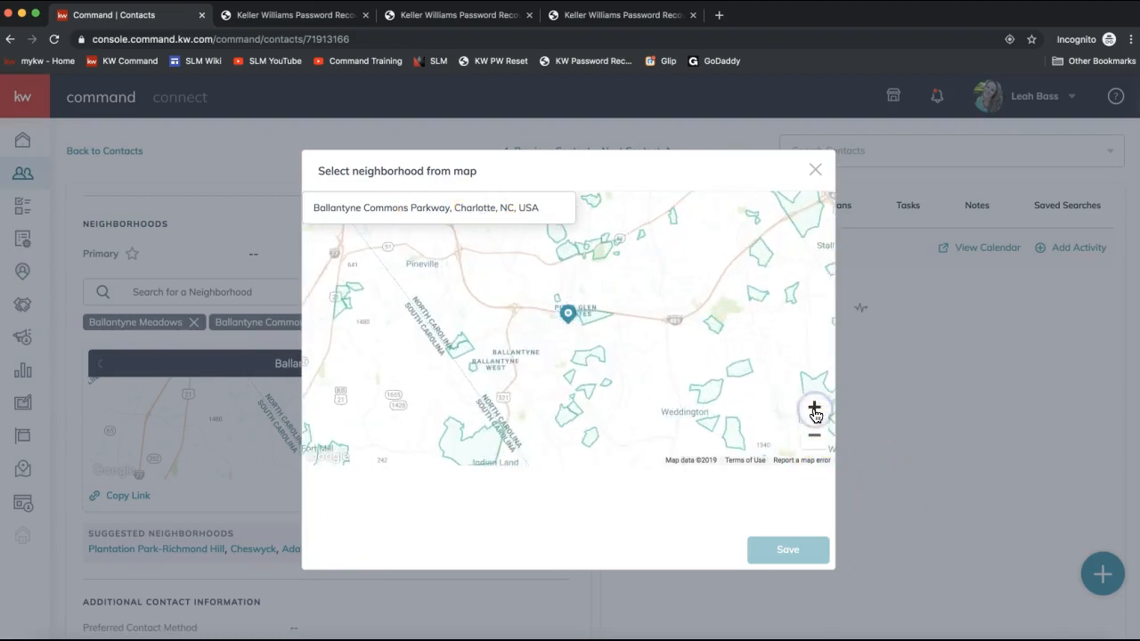
click(813, 407)
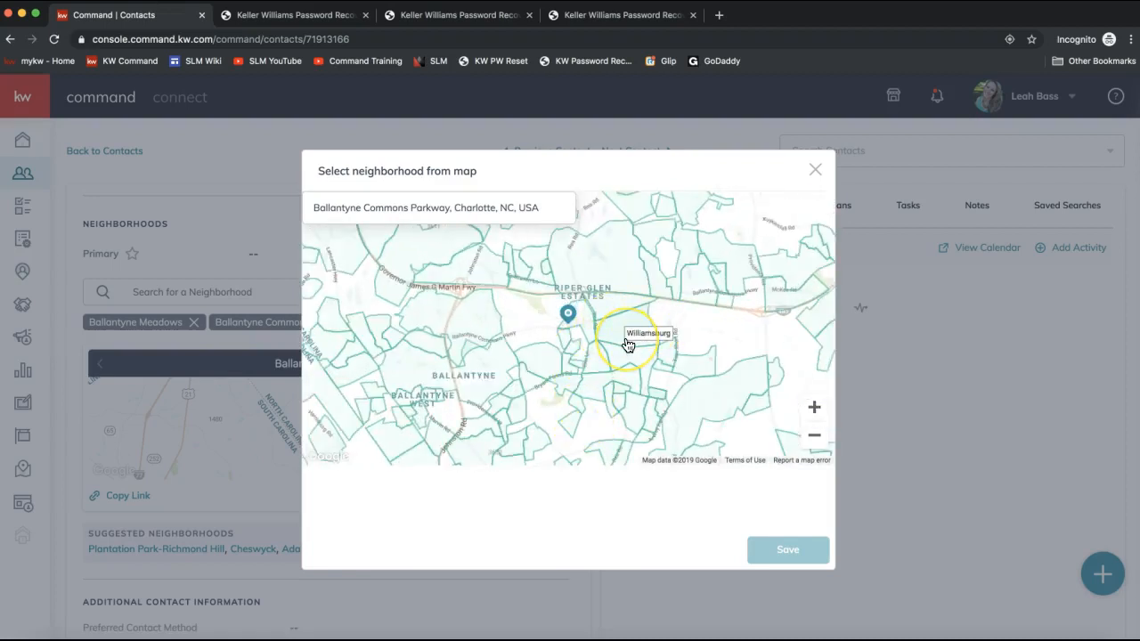
click(488, 372)
click(476, 330)
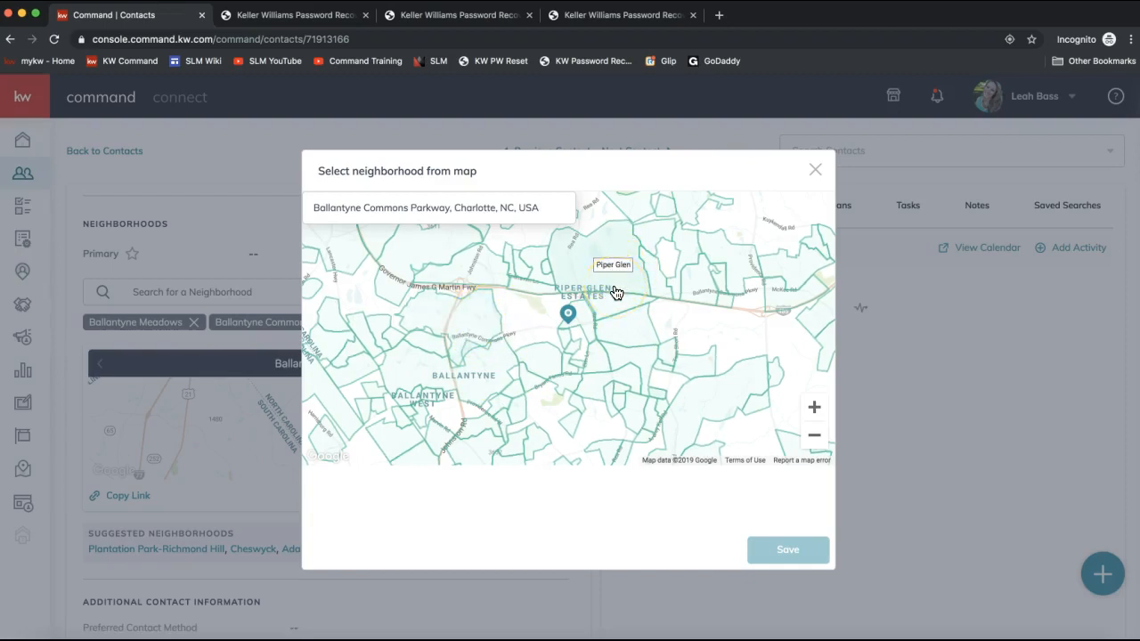
click(583, 265)
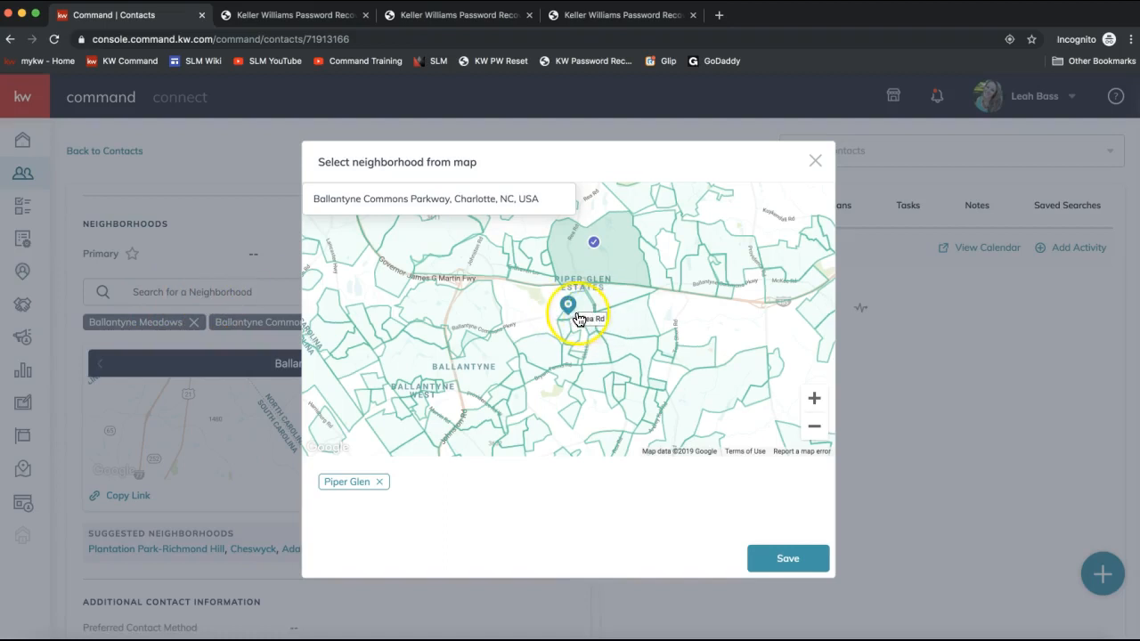
click(621, 322)
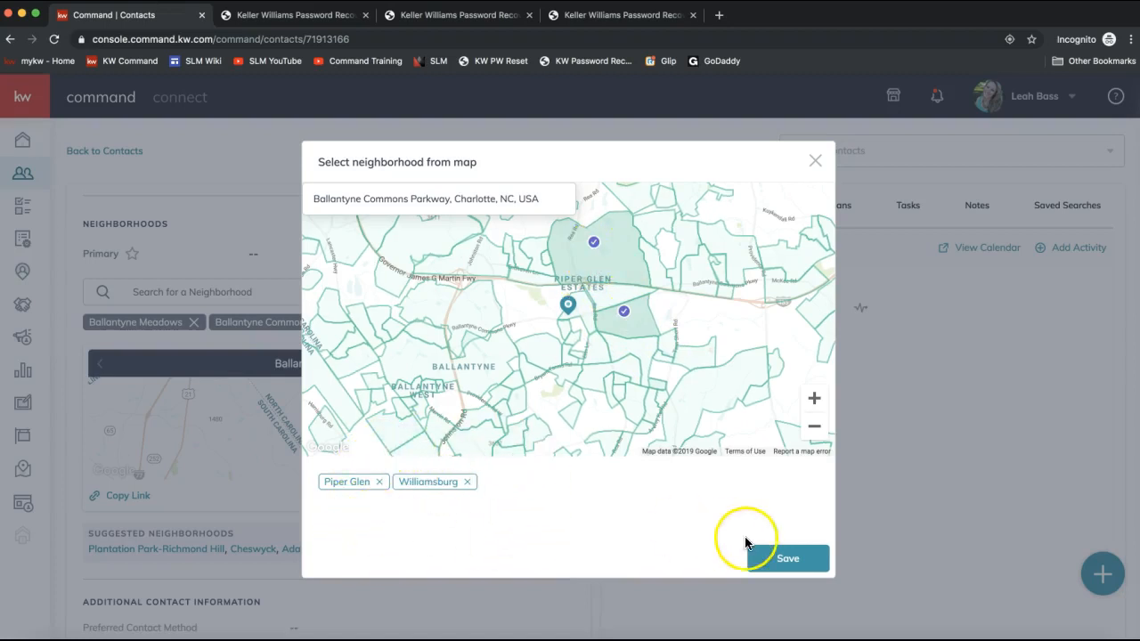
click(781, 561)
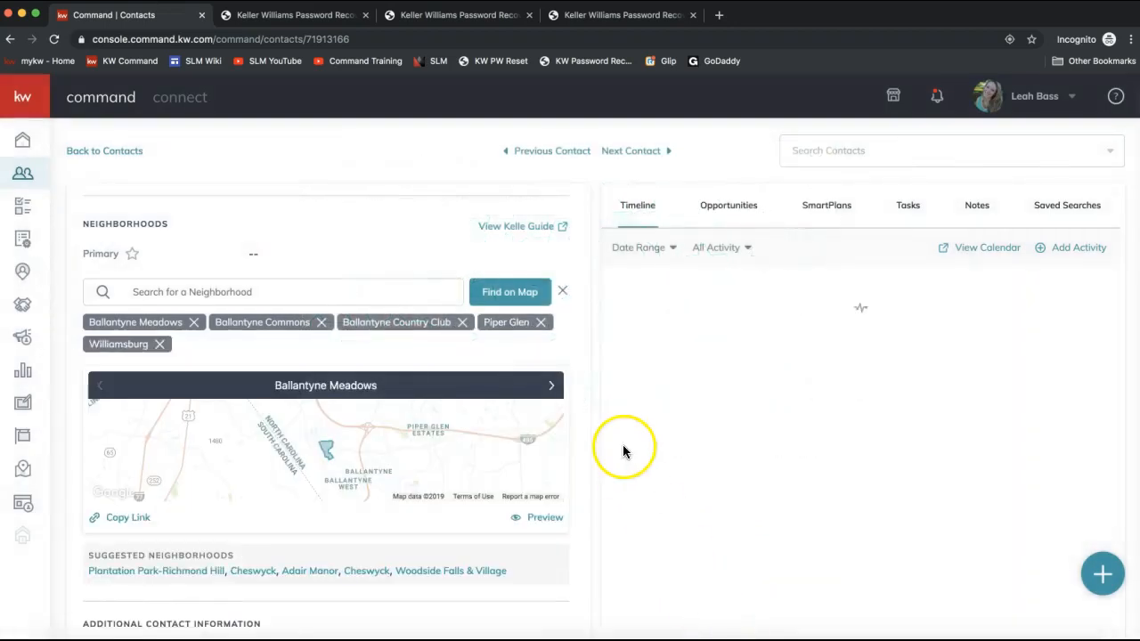
- Preview the neighborhood snapshot site and switch between the Ballantyne Commons and Ballantyne Country Club snapshots
scroll(623, 453, down, 2)
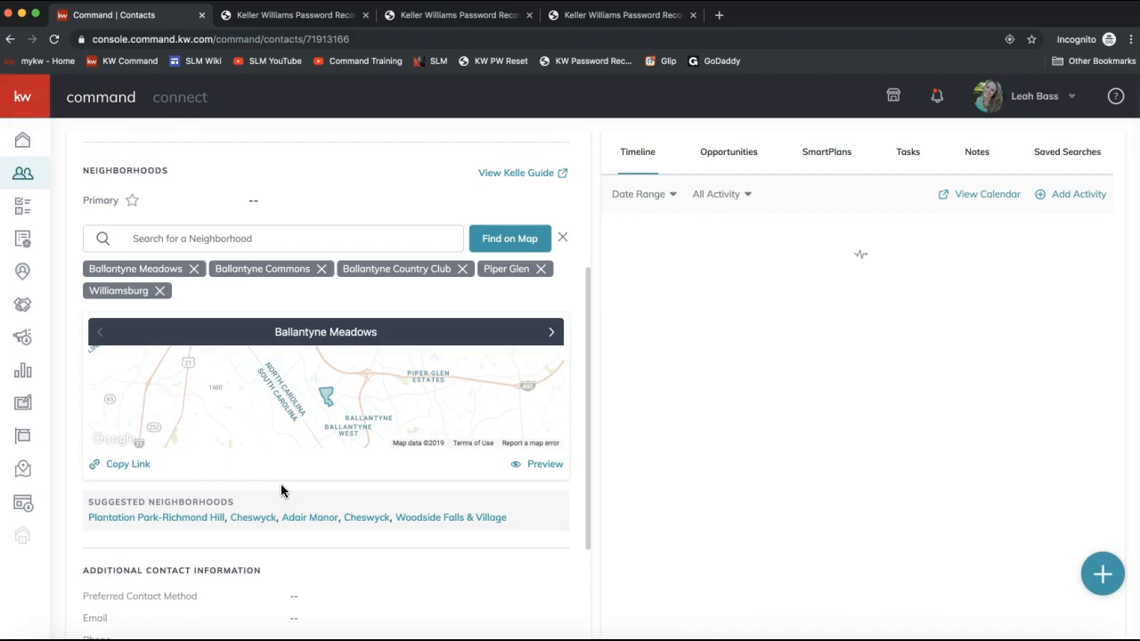
click(541, 464)
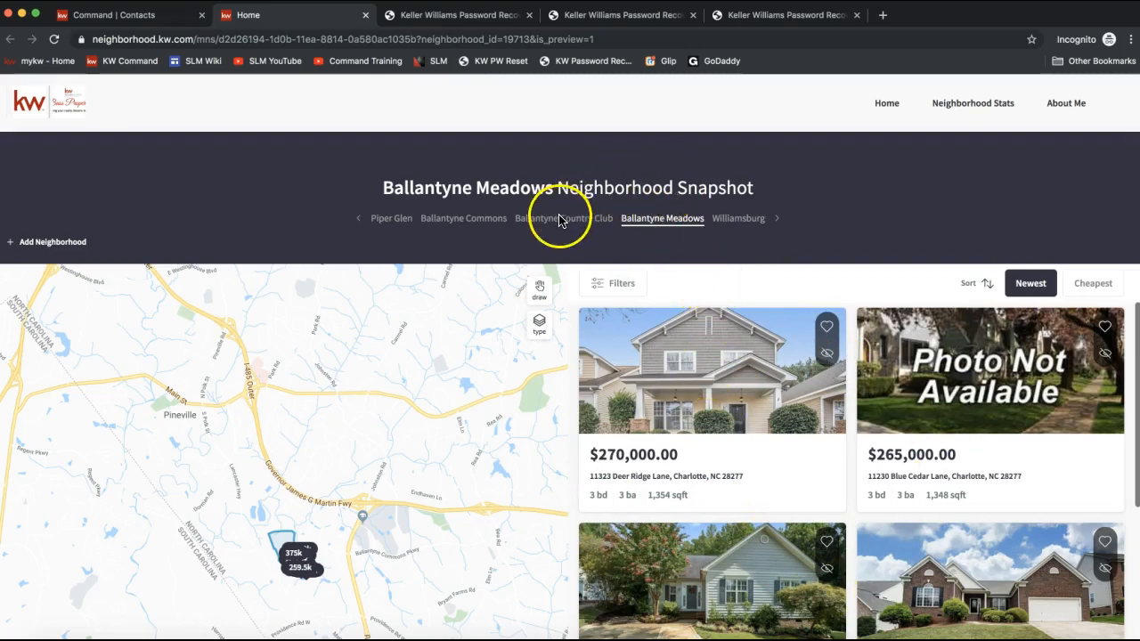
click(463, 223)
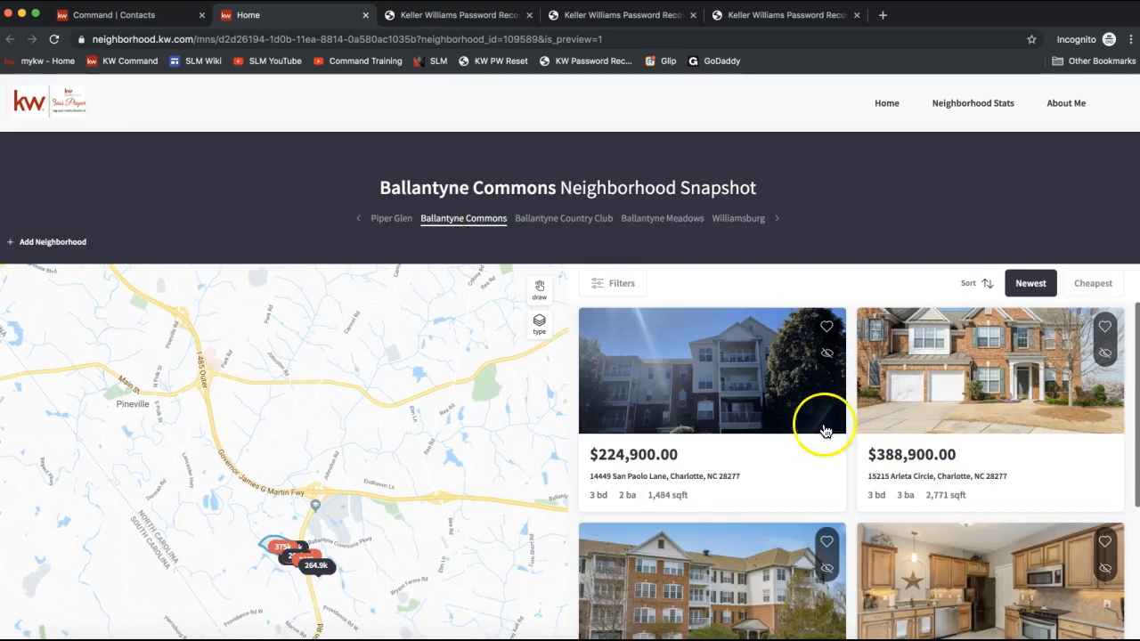
click(574, 221)
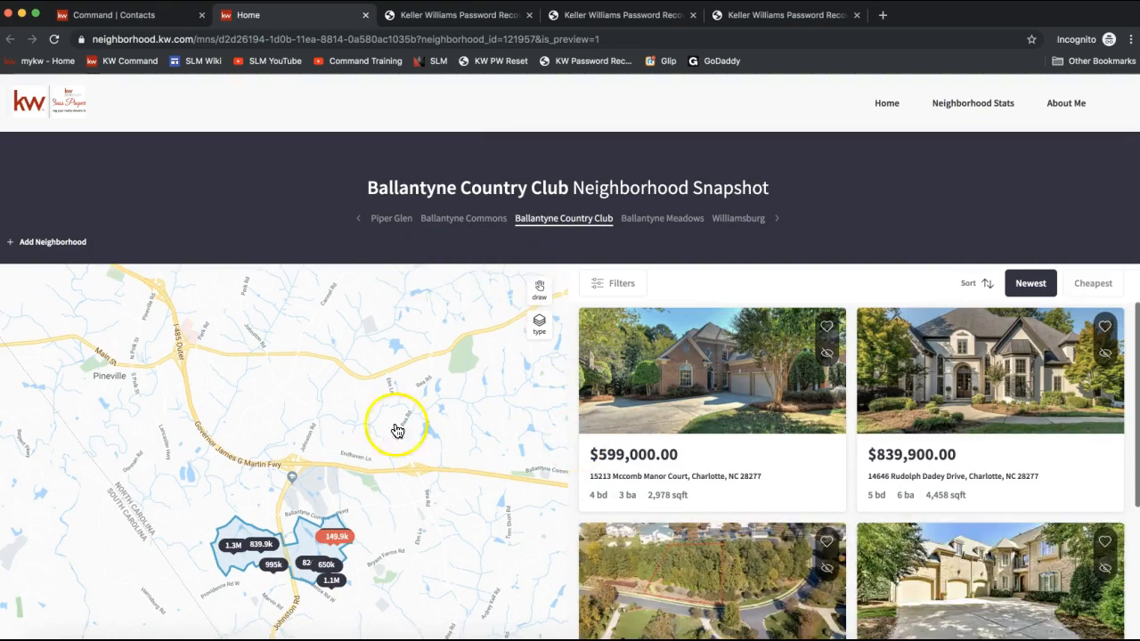
- Draw a custom search area around Ballantyne on the snapshot map to filter the listings
drag(318, 521, 321, 400)
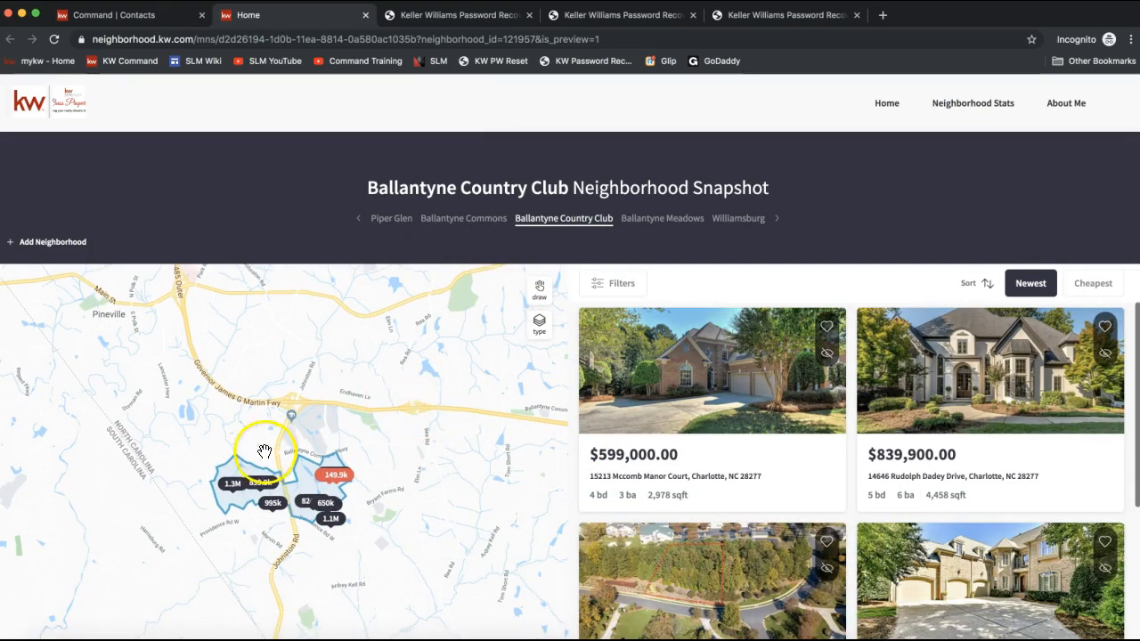
click(540, 290)
click(539, 293)
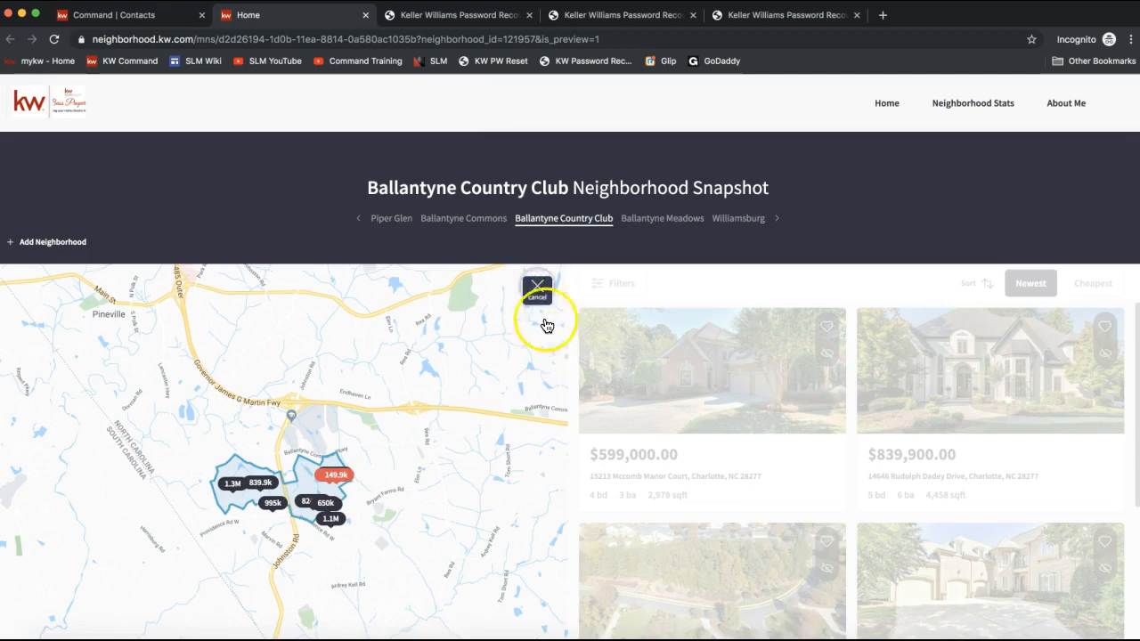
mouse_move(277, 393)
mouse_down()
mouse_move(140, 423)
mouse_move(269, 577)
mouse_move(387, 522)
mouse_move(326, 399)
mouse_move(270, 396)
mouse_up()
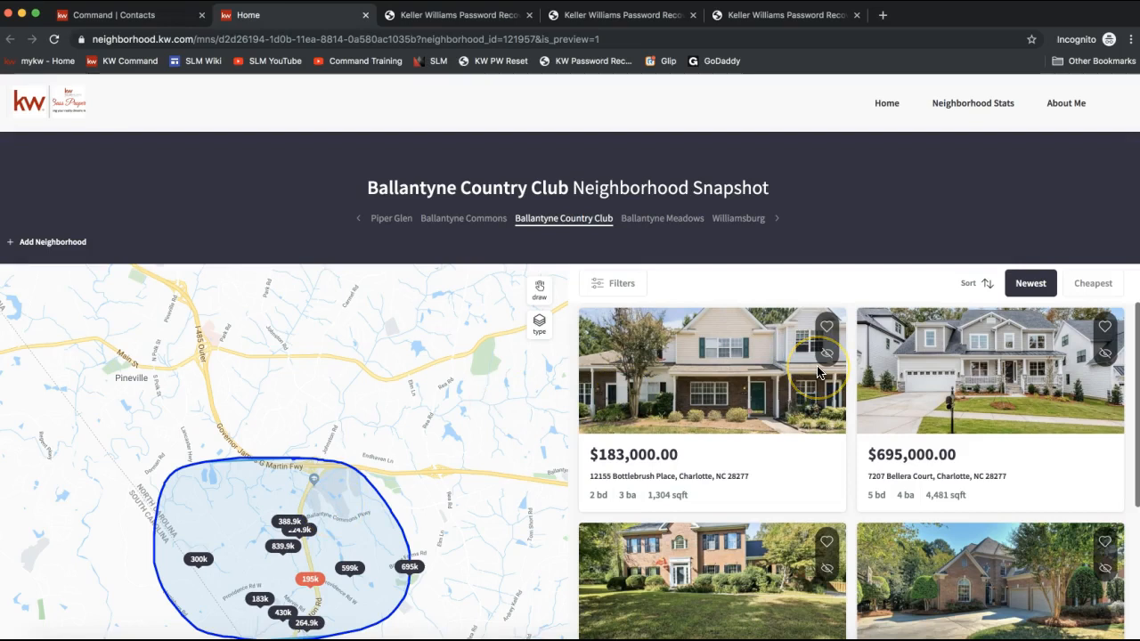
- Open the Neighborhood Stats page and scroll through the Piper Glen statistics
click(968, 110)
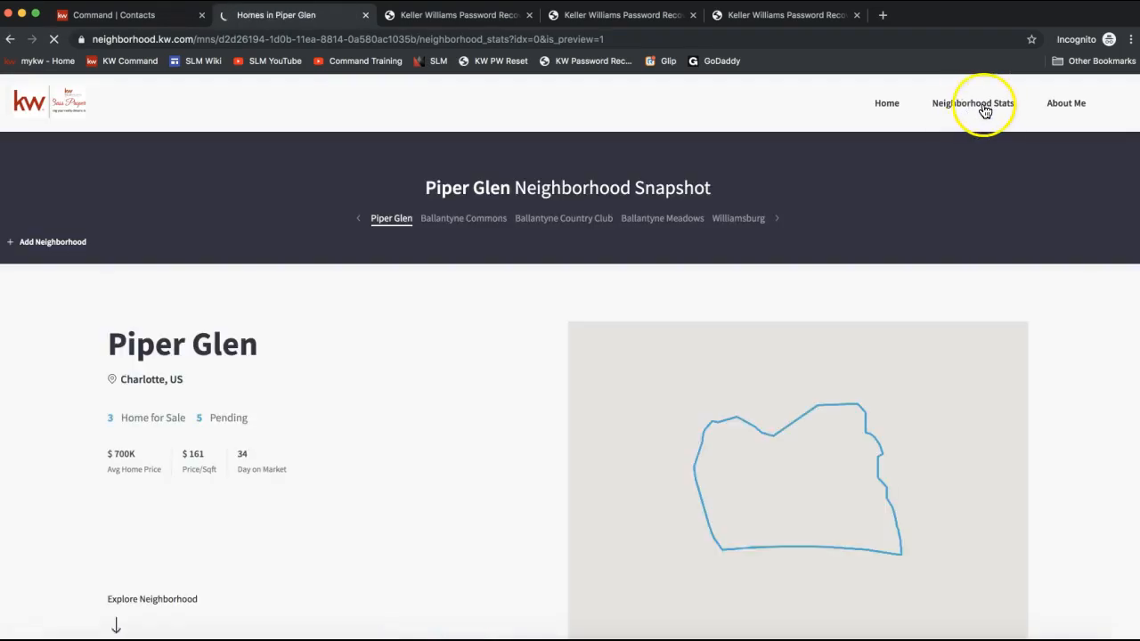
scroll(295, 468, down, 3)
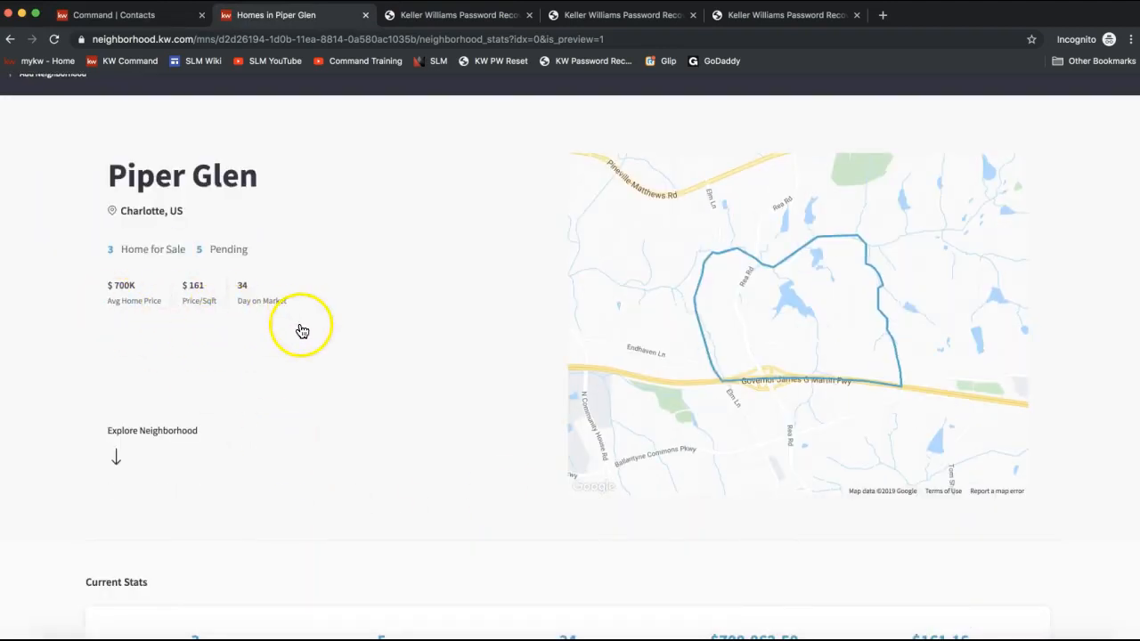
- Add Bank of America Stadium as a place in the Transit & Commute section to see commute time
scroll(237, 321, down, 1)
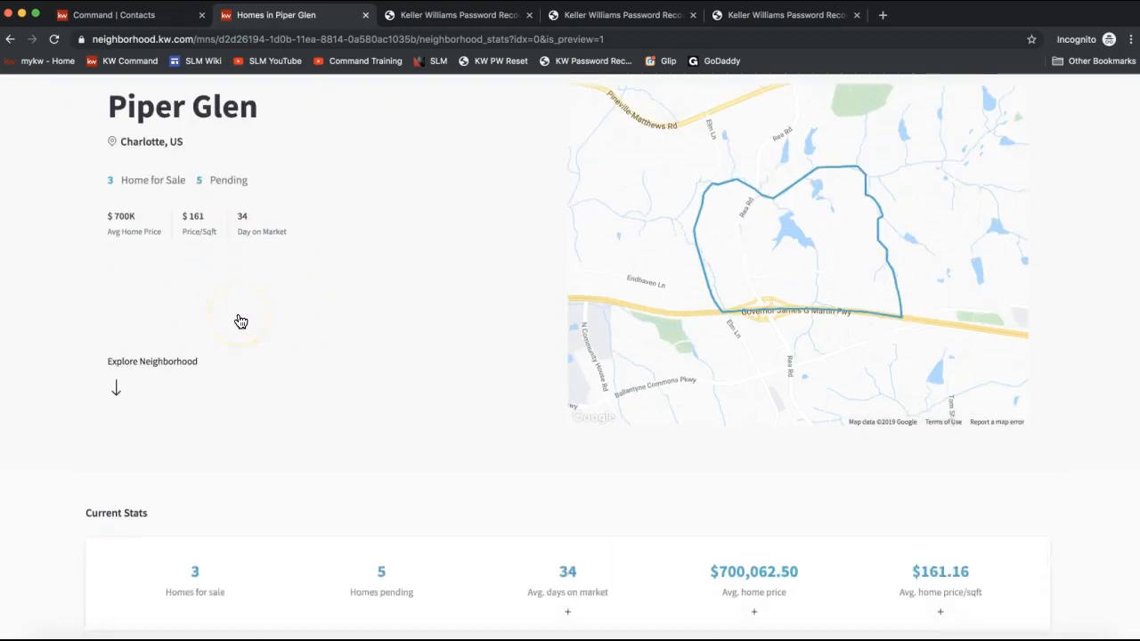
scroll(380, 367, down, 3)
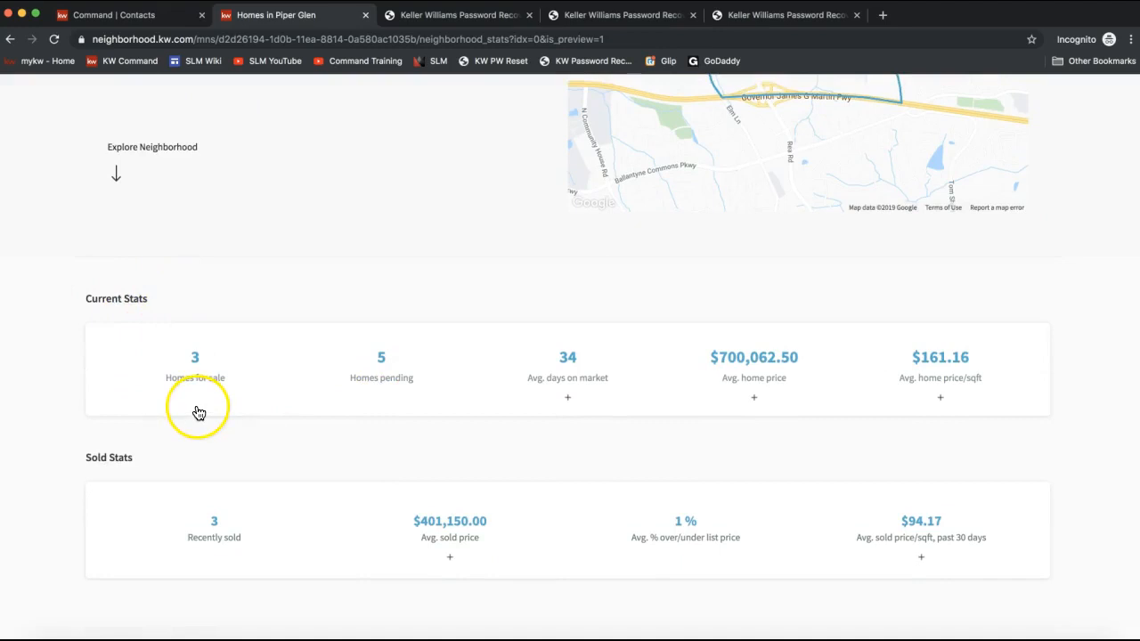
scroll(95, 463, down, 3)
scroll(96, 465, down, 4)
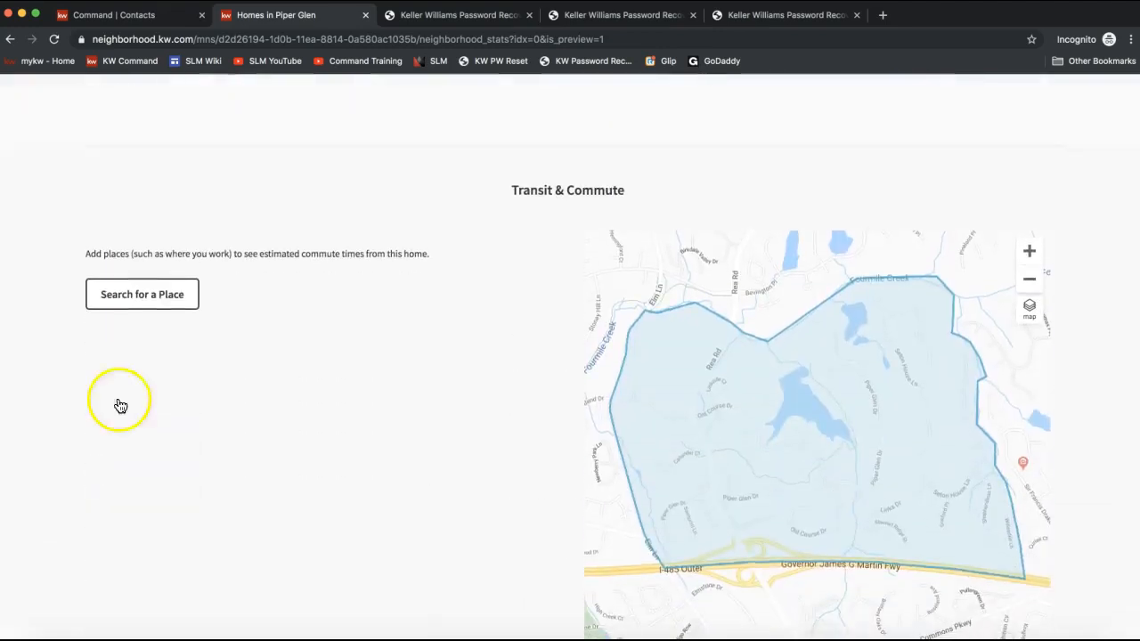
click(126, 293)
click(502, 247)
text(Bank of)
click(556, 317)
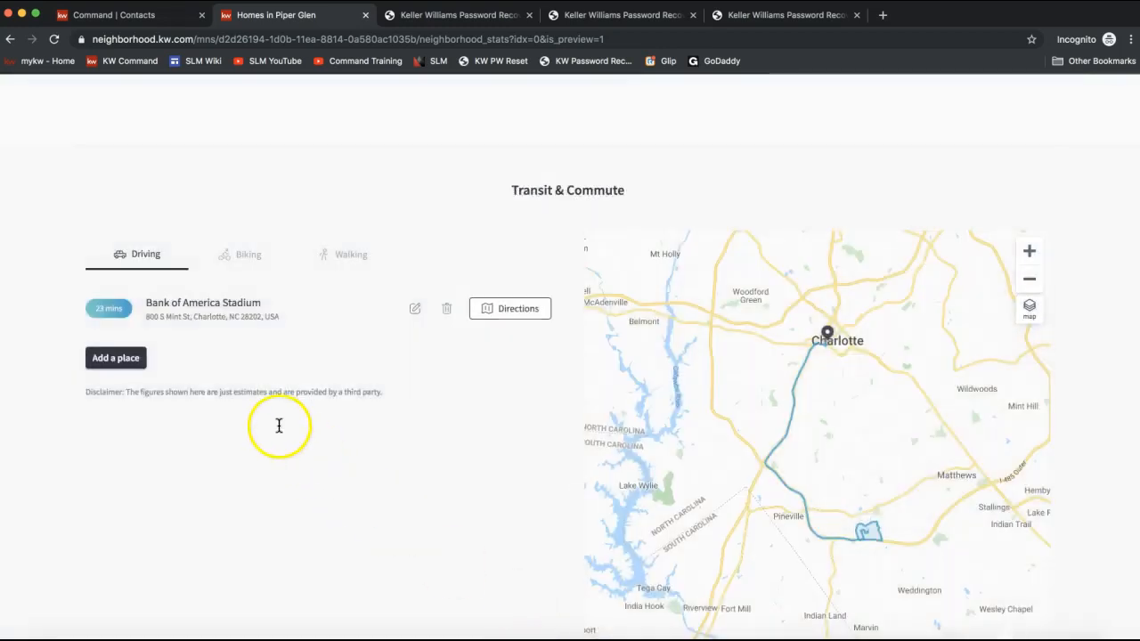
- Pan the commute map to follow the route from the neighborhood
drag(786, 465, 123, 408)
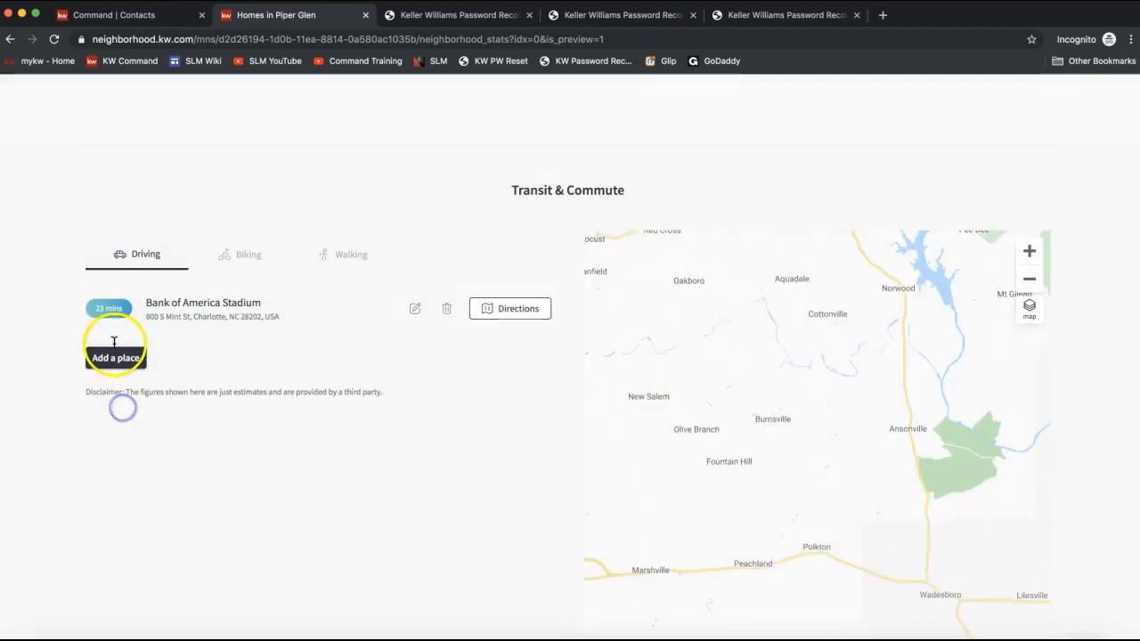
drag(716, 472, 917, 472)
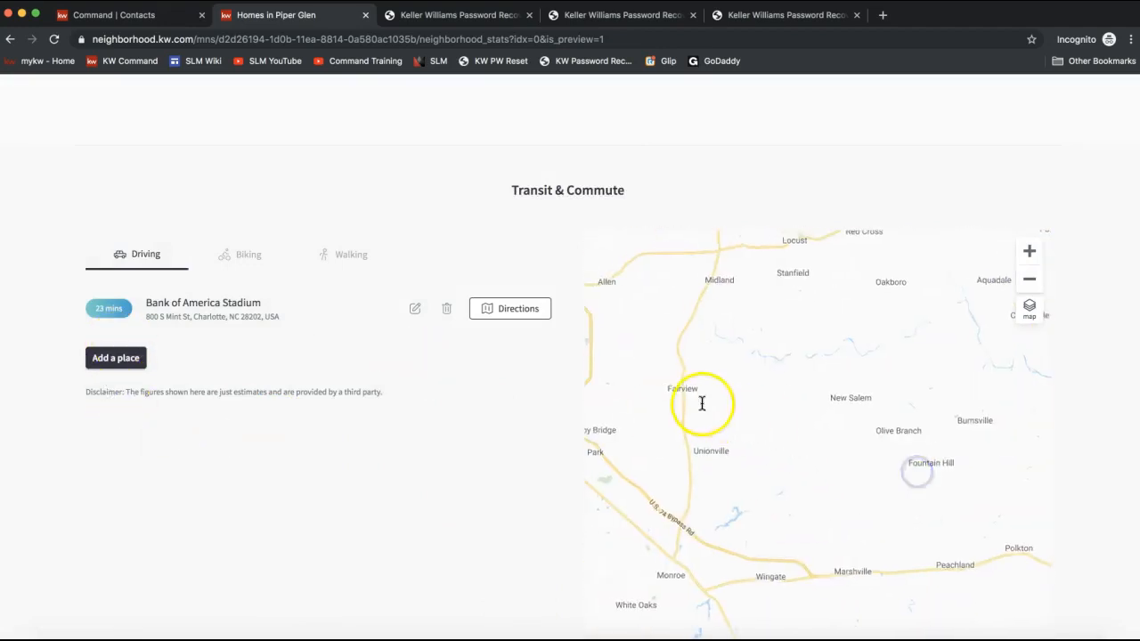
drag(702, 403, 922, 407)
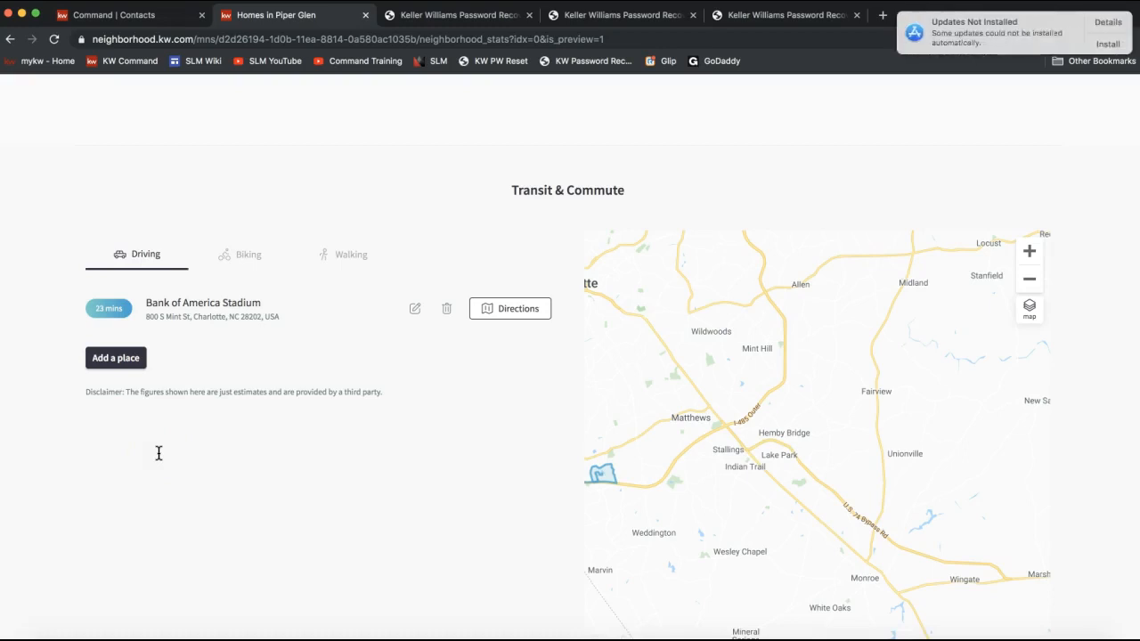
click(1110, 46)
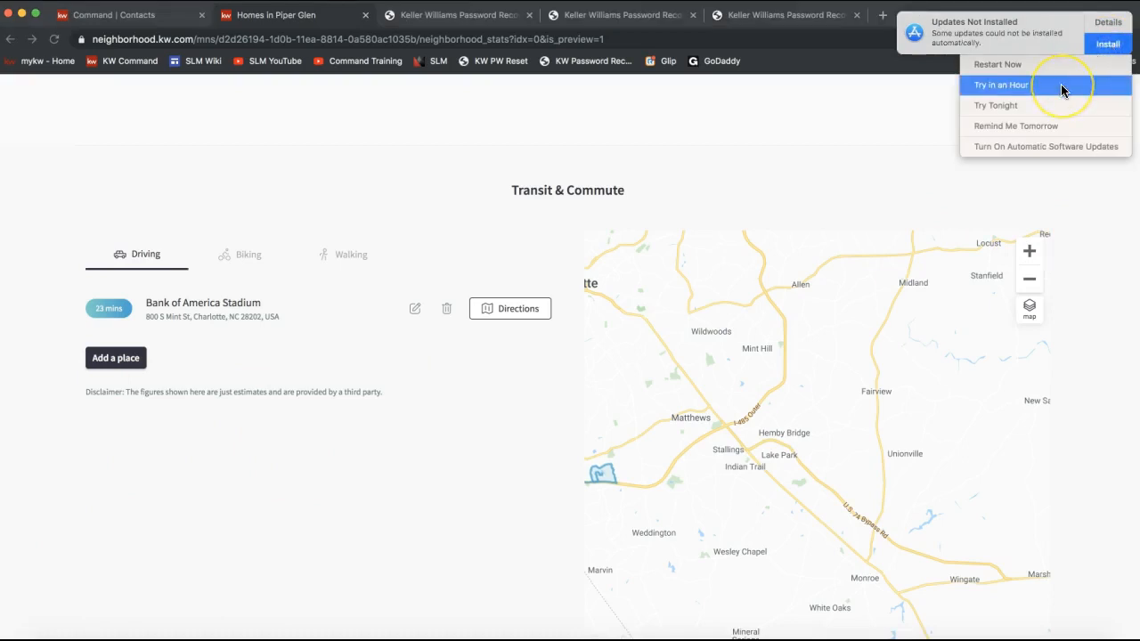
click(1022, 105)
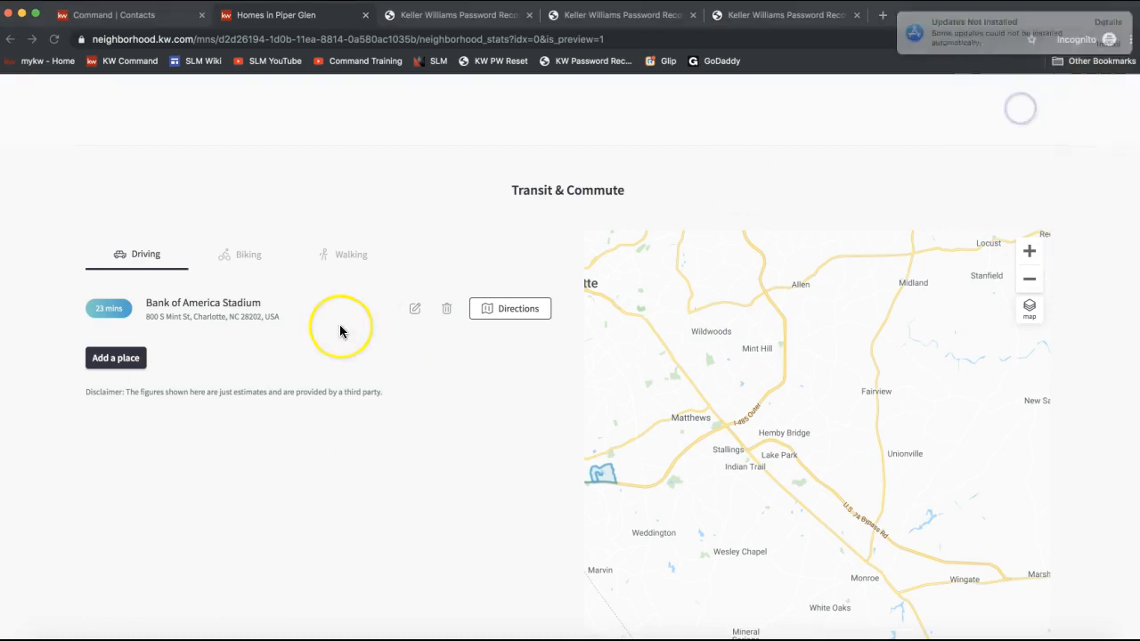
- Scroll through the Places, Homes for Sale and Nearby Neighborhoods sections of the snapshot page
scroll(339, 327, down, 5)
scroll(350, 475, down, 3)
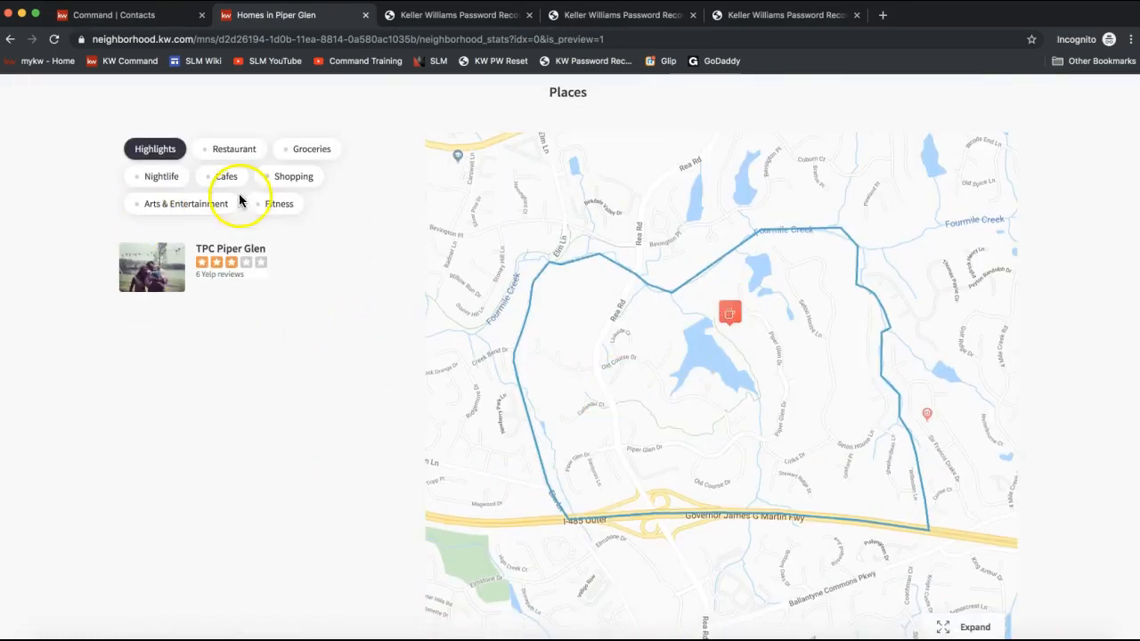
scroll(247, 423, down, 3)
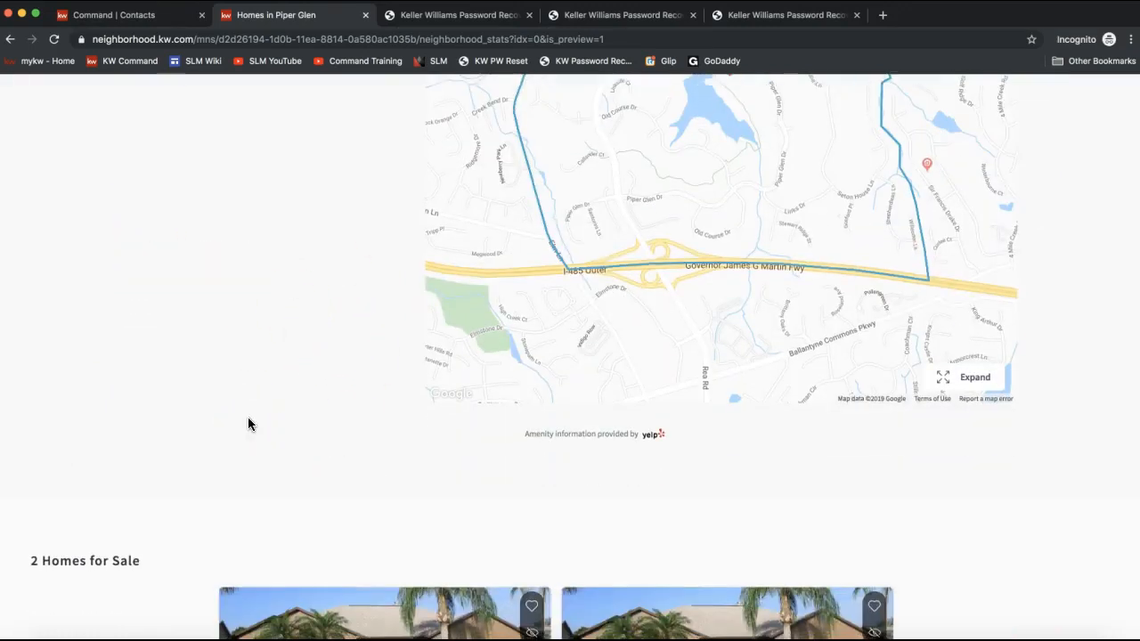
scroll(248, 423, up, 4)
scroll(216, 583, down, 5)
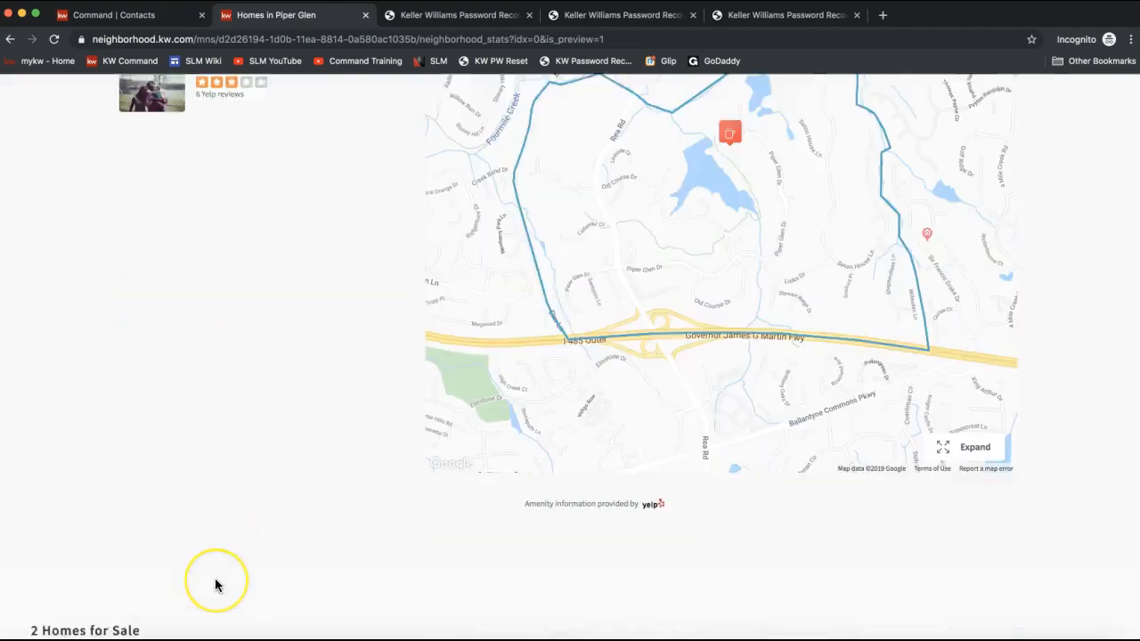
scroll(289, 405, down, 9)
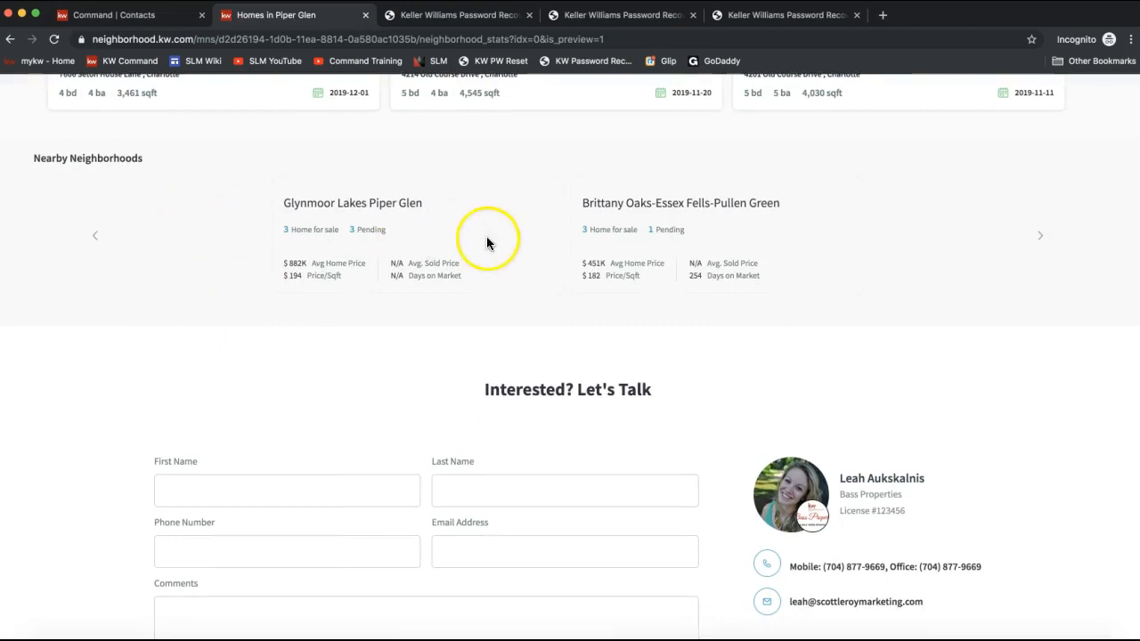
scroll(520, 422, down, 1)
scroll(522, 425, up, 20)
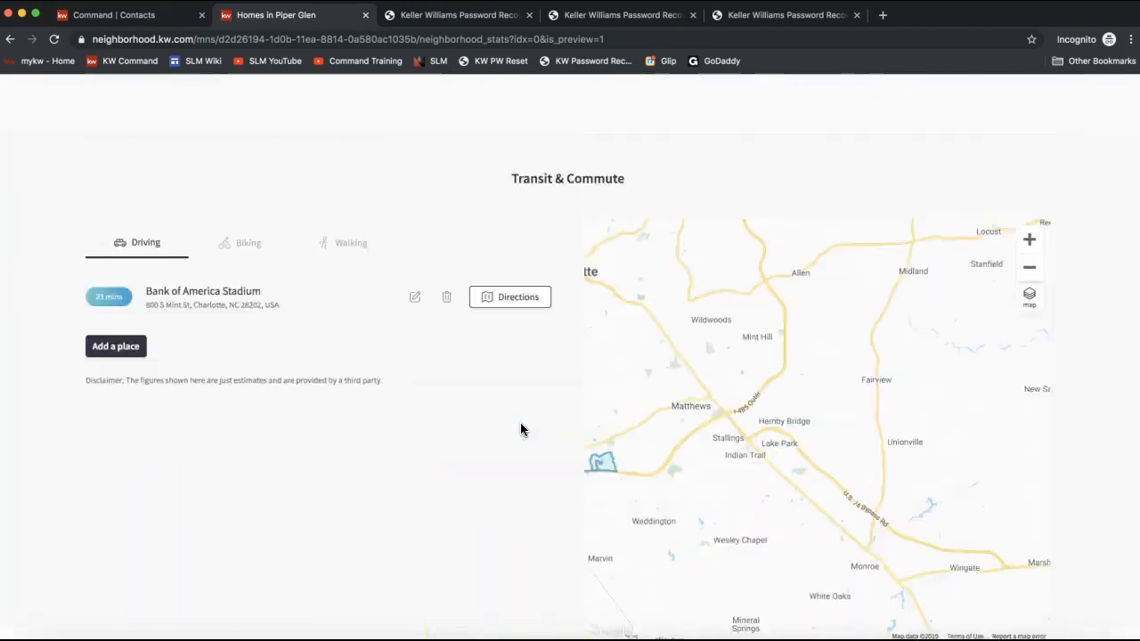
- Open the snapshot's About Me page and close the preview tab
click(1065, 104)
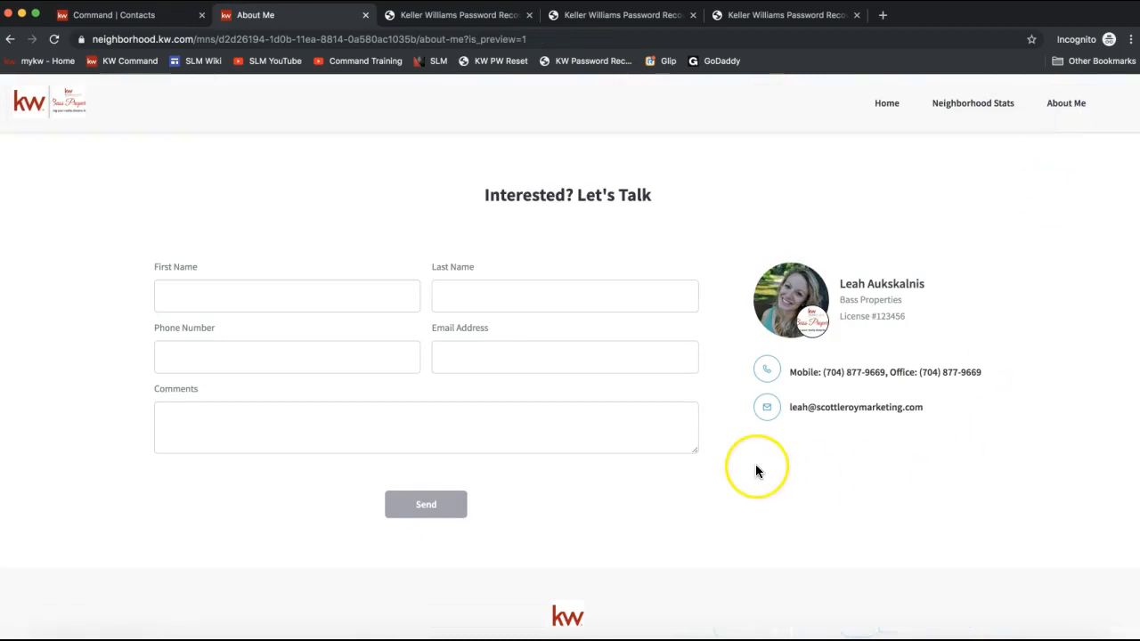
scroll(755, 467, down, 2)
scroll(755, 470, up, 2)
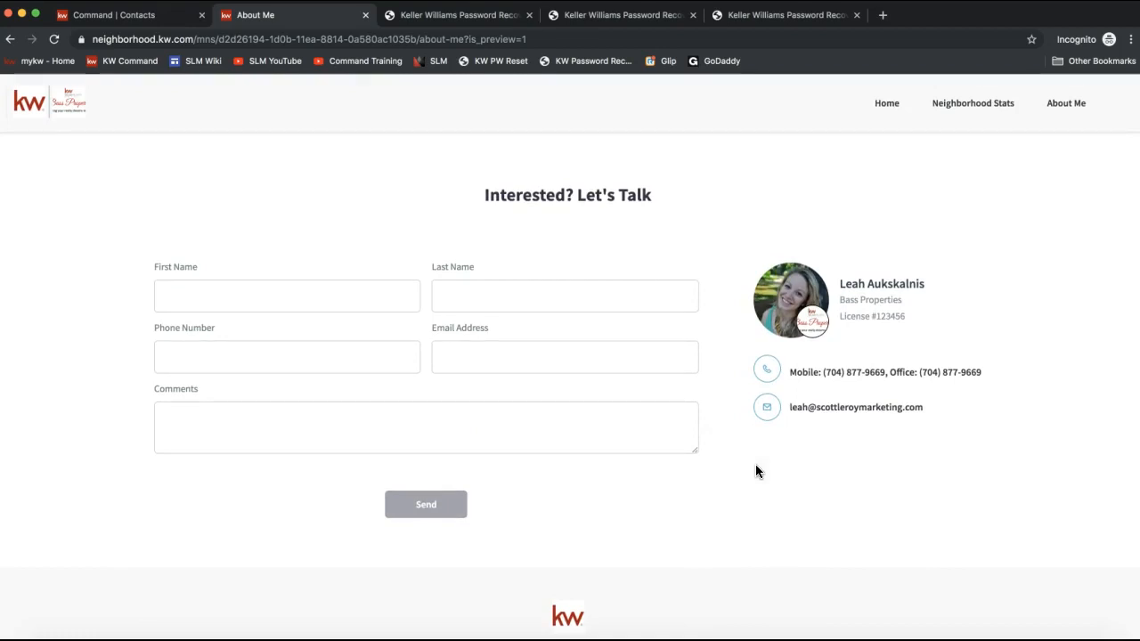
click(365, 15)
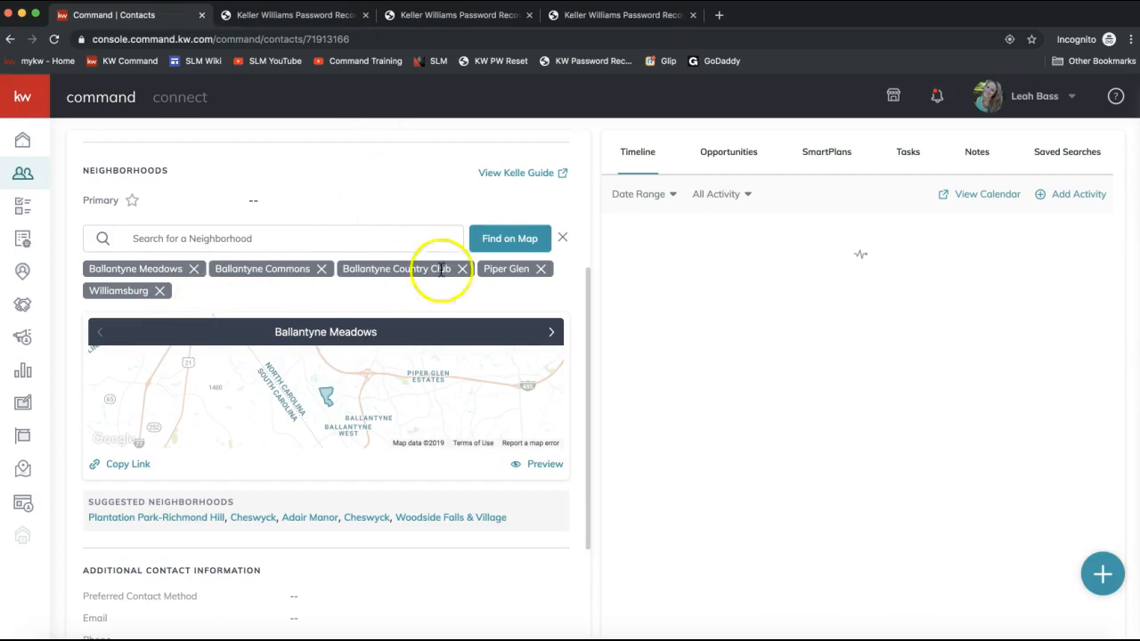
- Open the contact's SmartPlans tab, then the My SmartPlans list of People Plans
scroll(649, 361, up, 2)
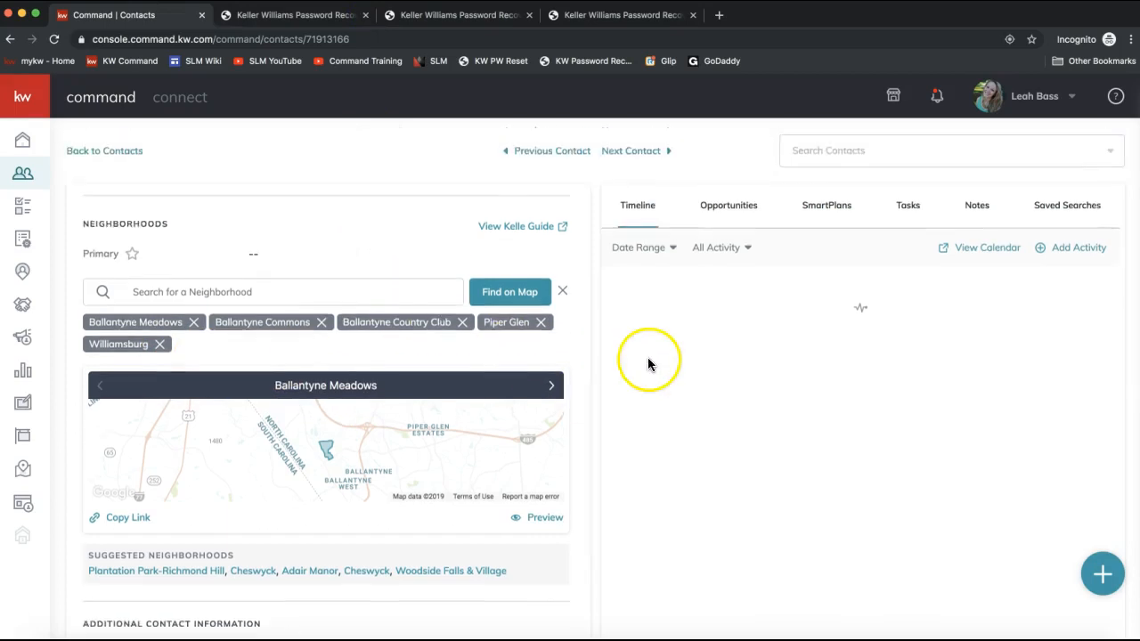
click(828, 212)
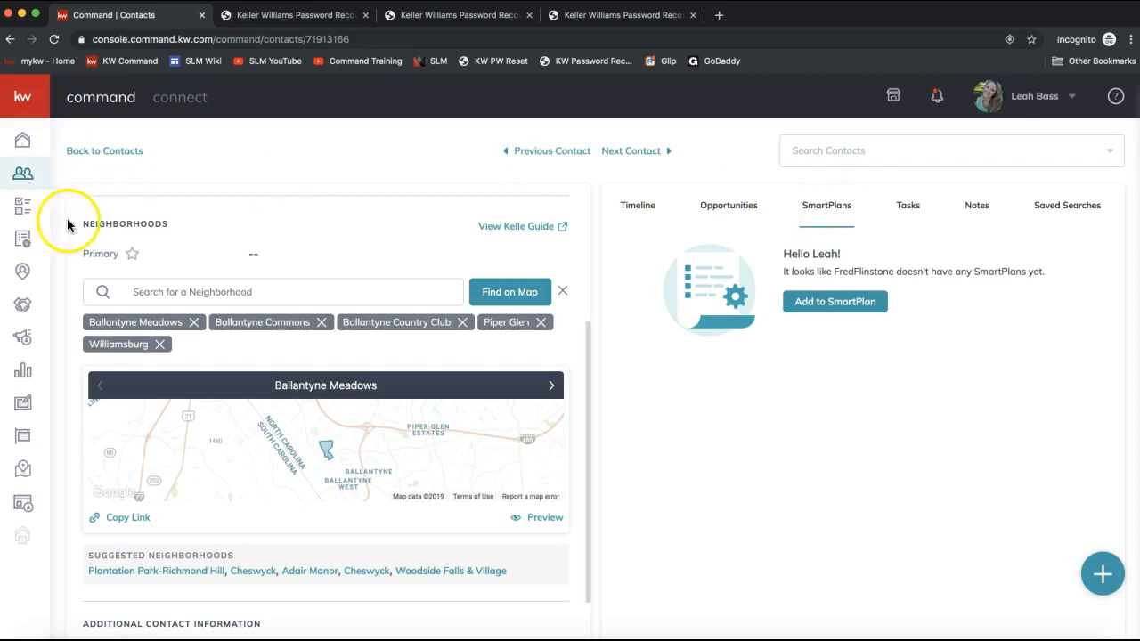
click(26, 245)
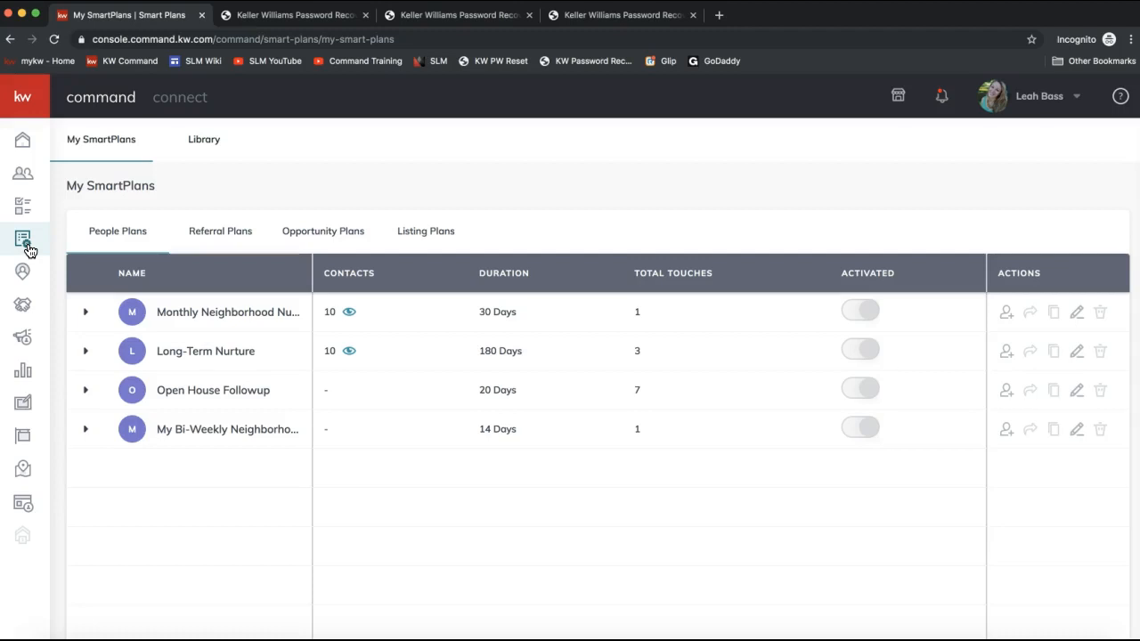
click(112, 152)
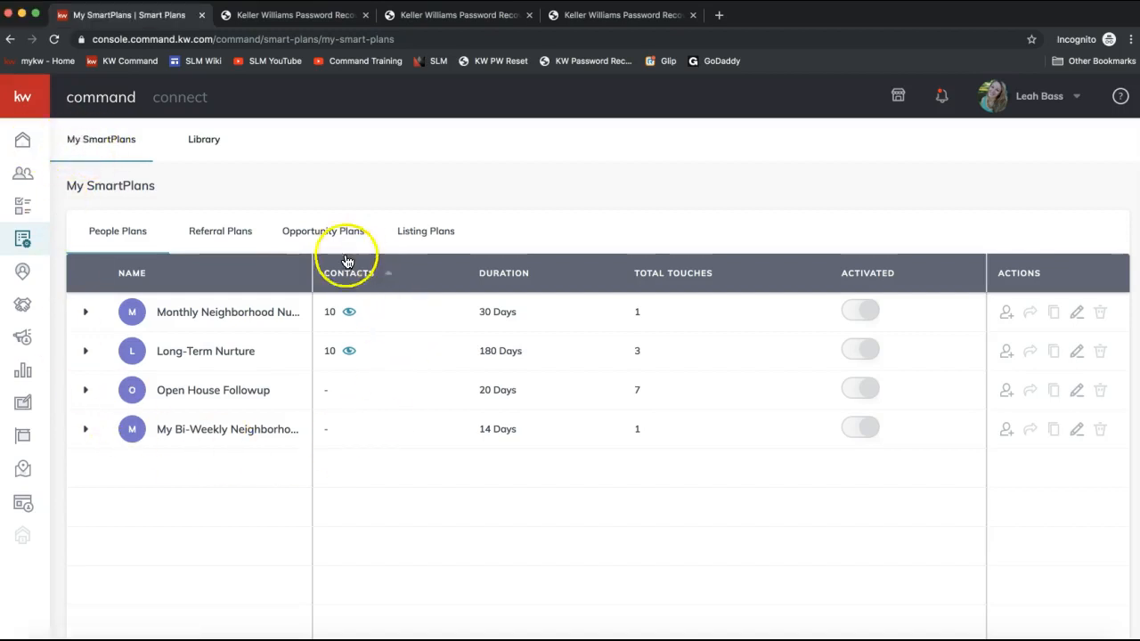
mouse_move(253, 435)
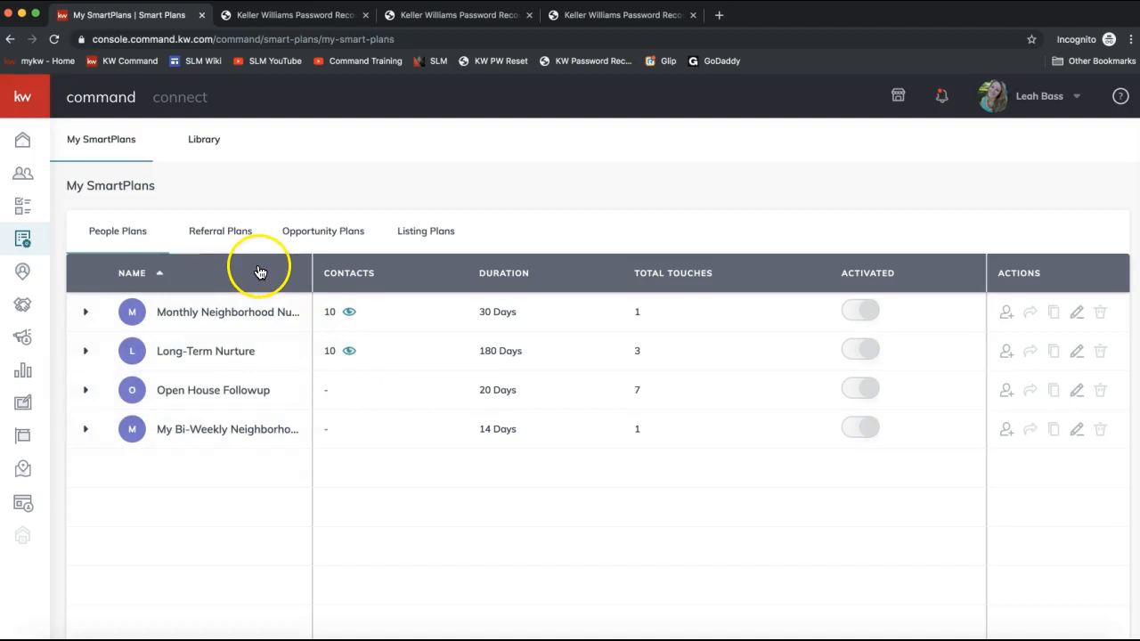
- Open the SmartPlans Library and browse the available plans, highlighting the neighborhood nurture plans
click(207, 148)
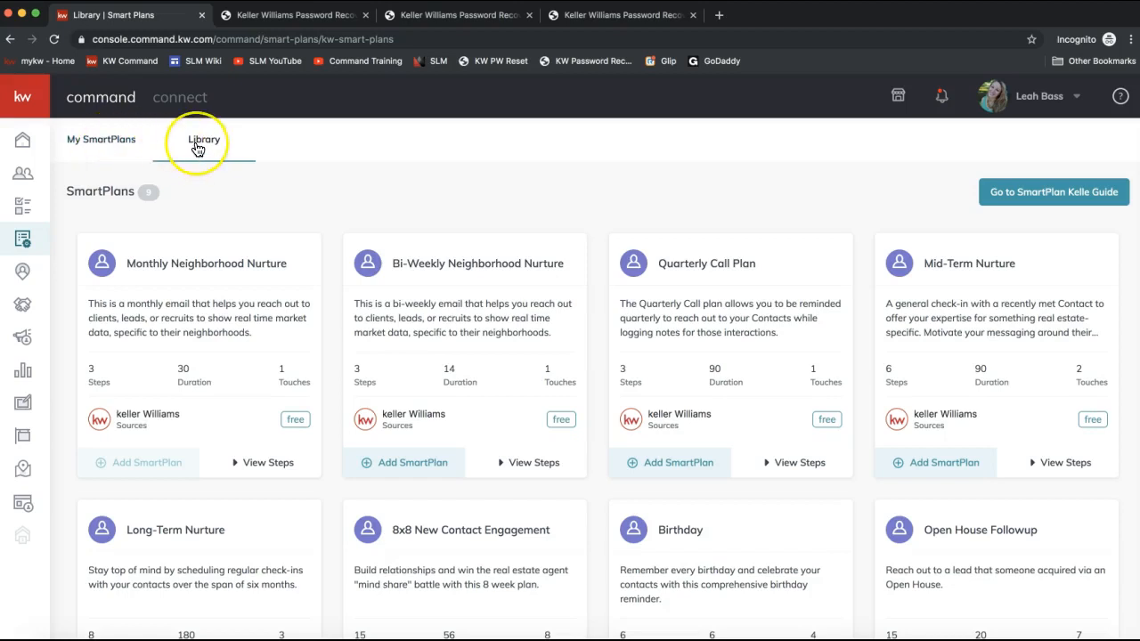
click(198, 148)
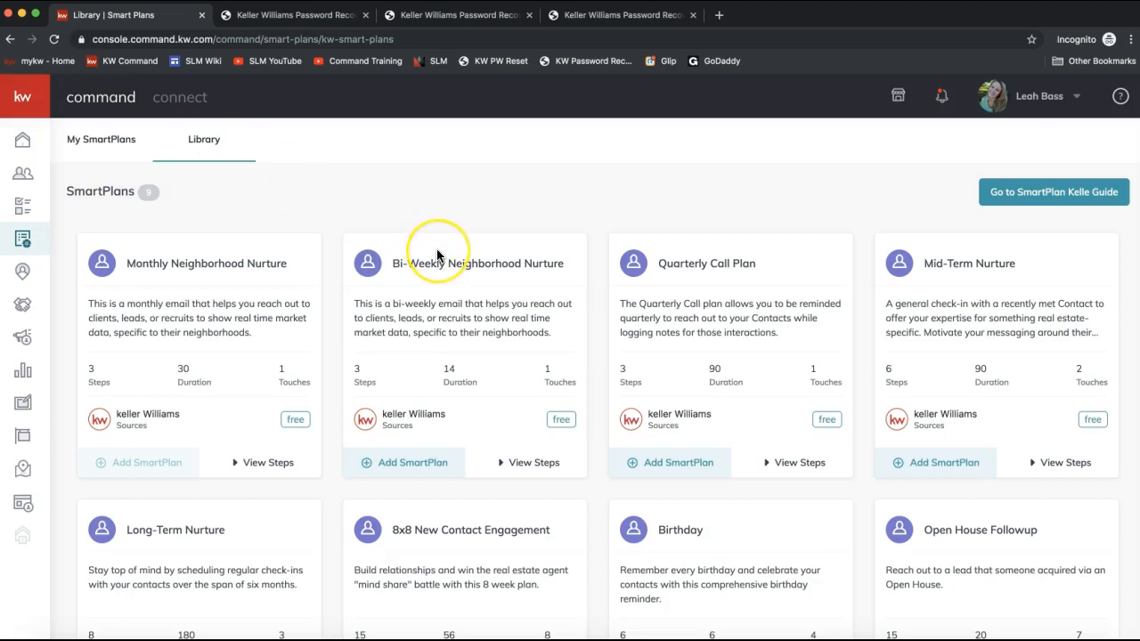
scroll(435, 253, down, 2)
scroll(436, 255, down, 3)
drag(565, 313, 387, 323)
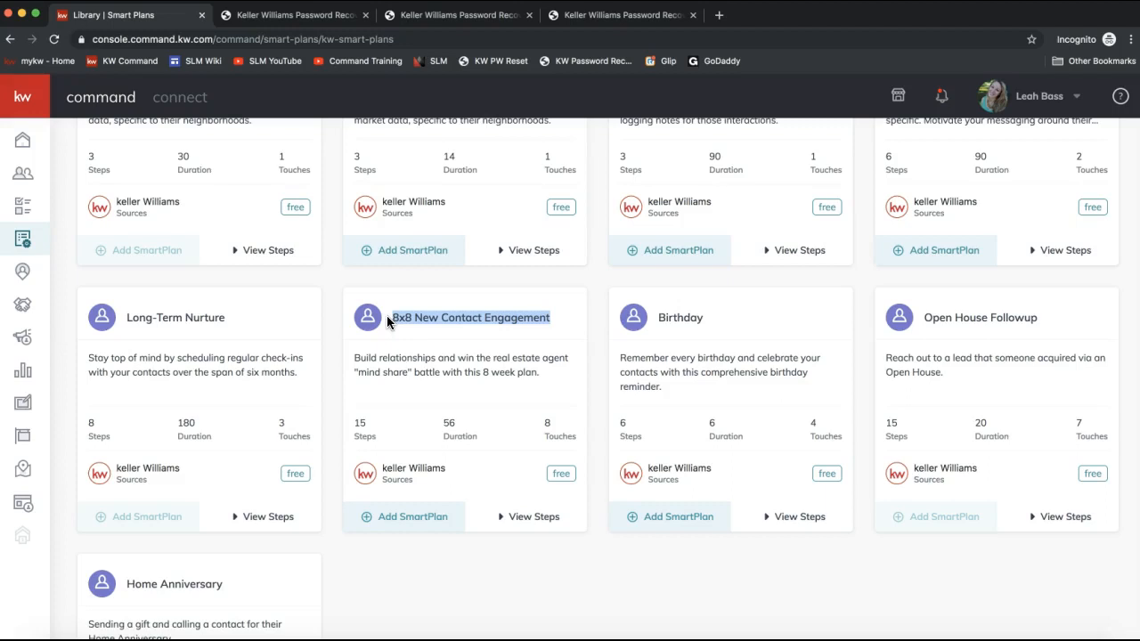
scroll(280, 412, up, 3)
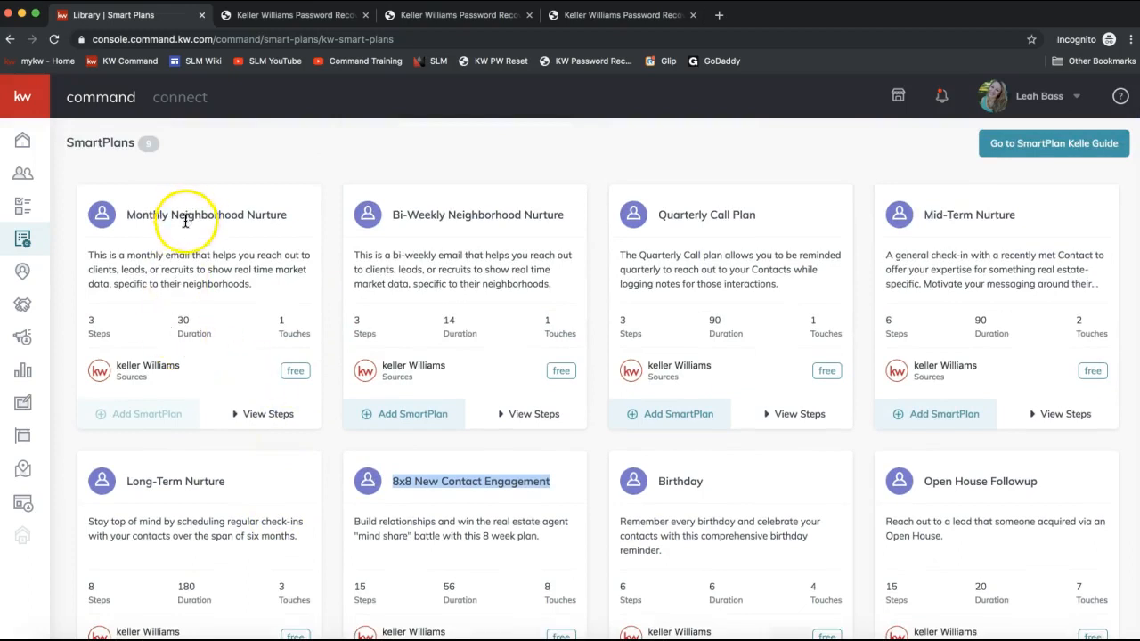
drag(131, 211, 280, 219)
drag(390, 217, 548, 221)
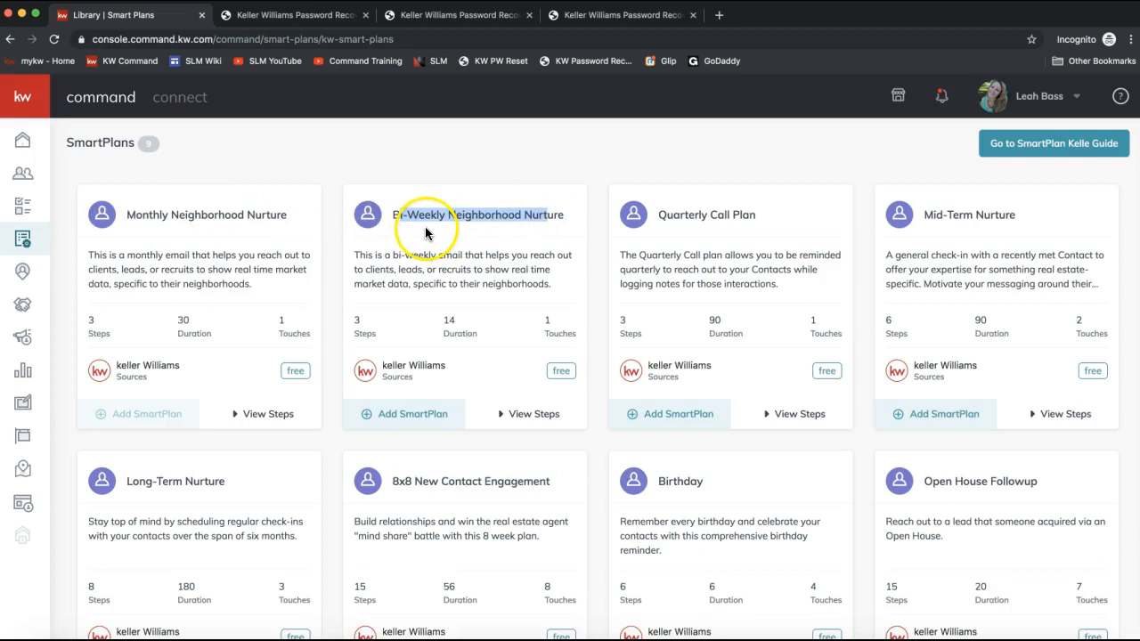
click(394, 223)
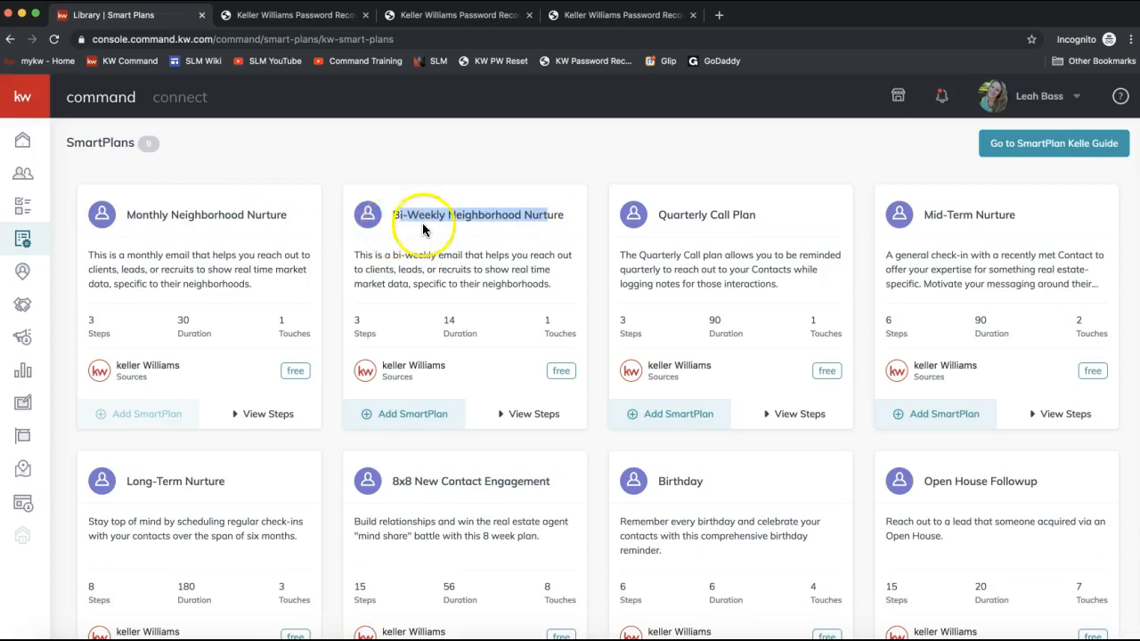
click(148, 205)
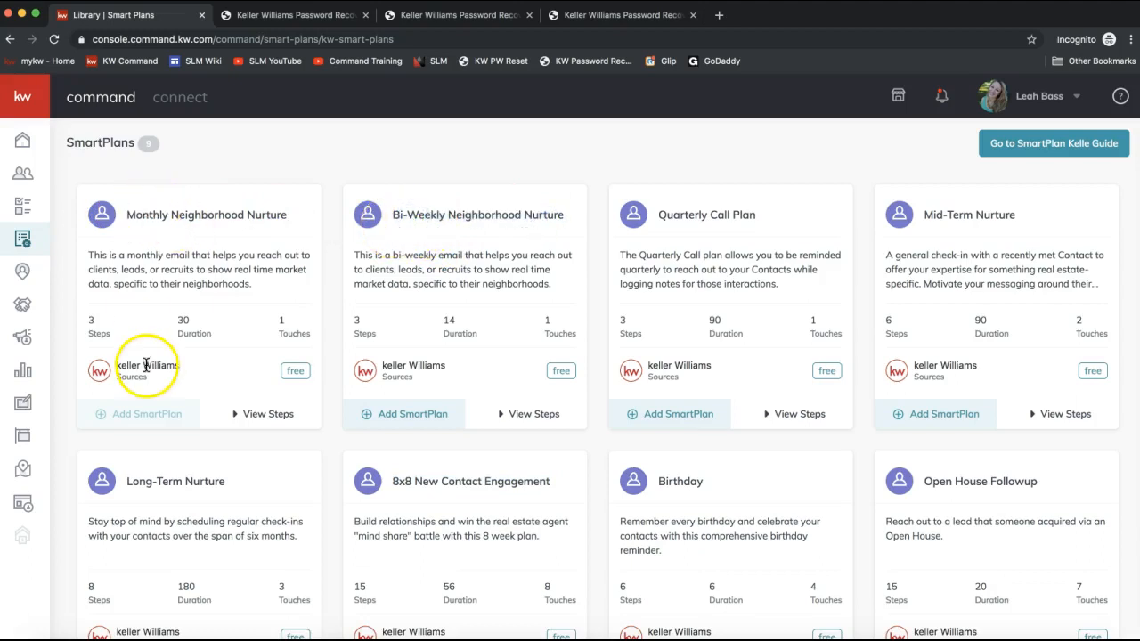
- Expand the steps of the Monthly and Bi-Weekly Neighborhood Nurture plans
click(260, 418)
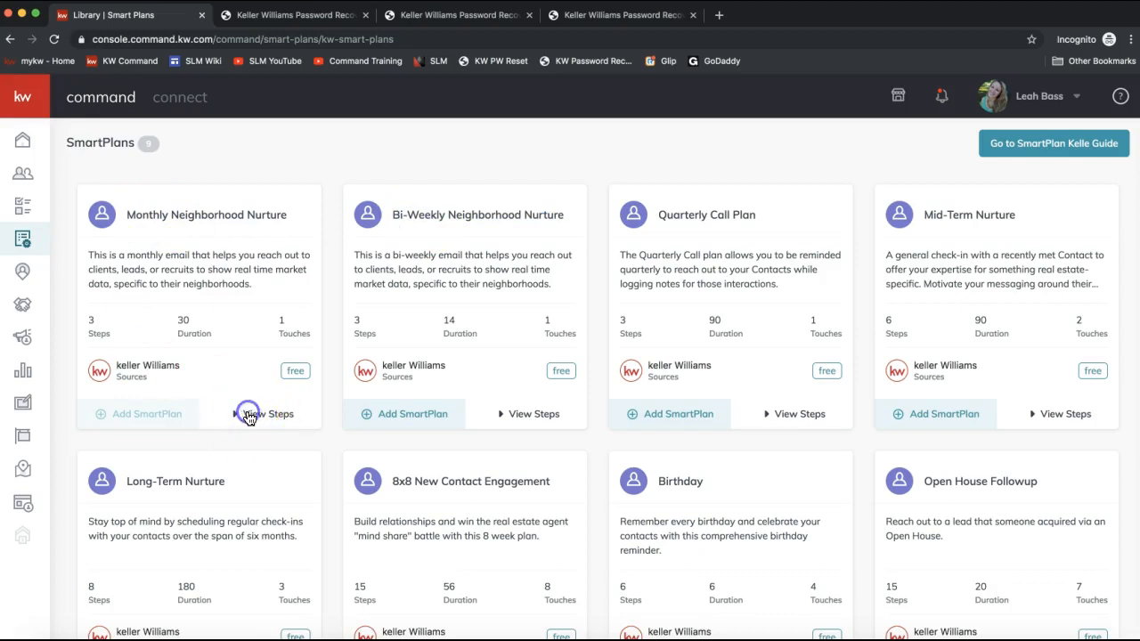
click(252, 416)
click(519, 415)
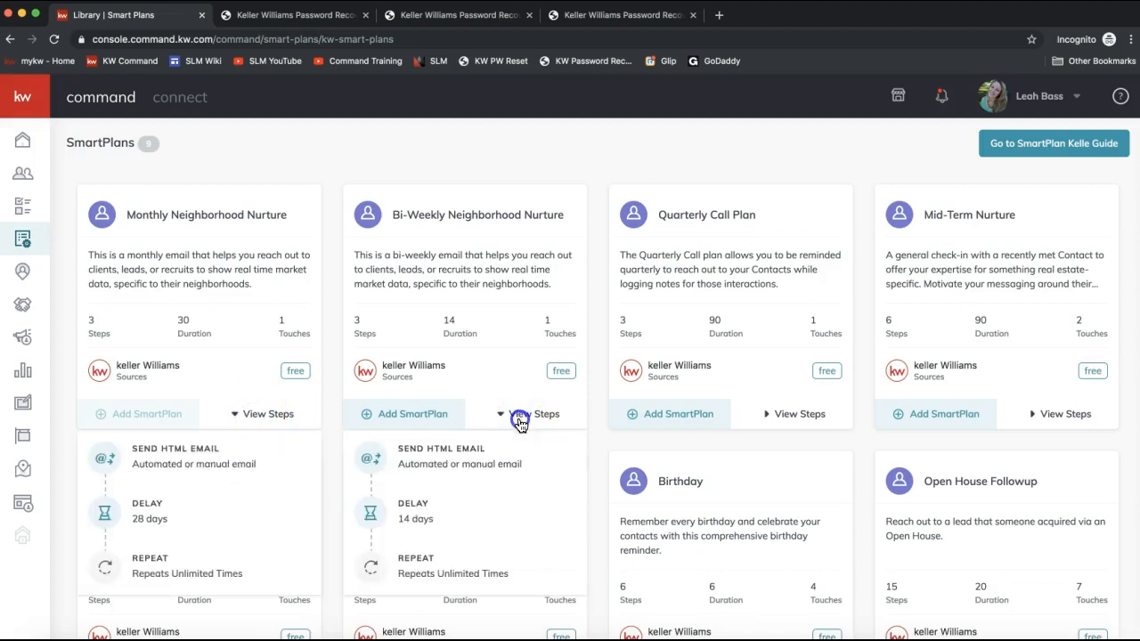
click(530, 416)
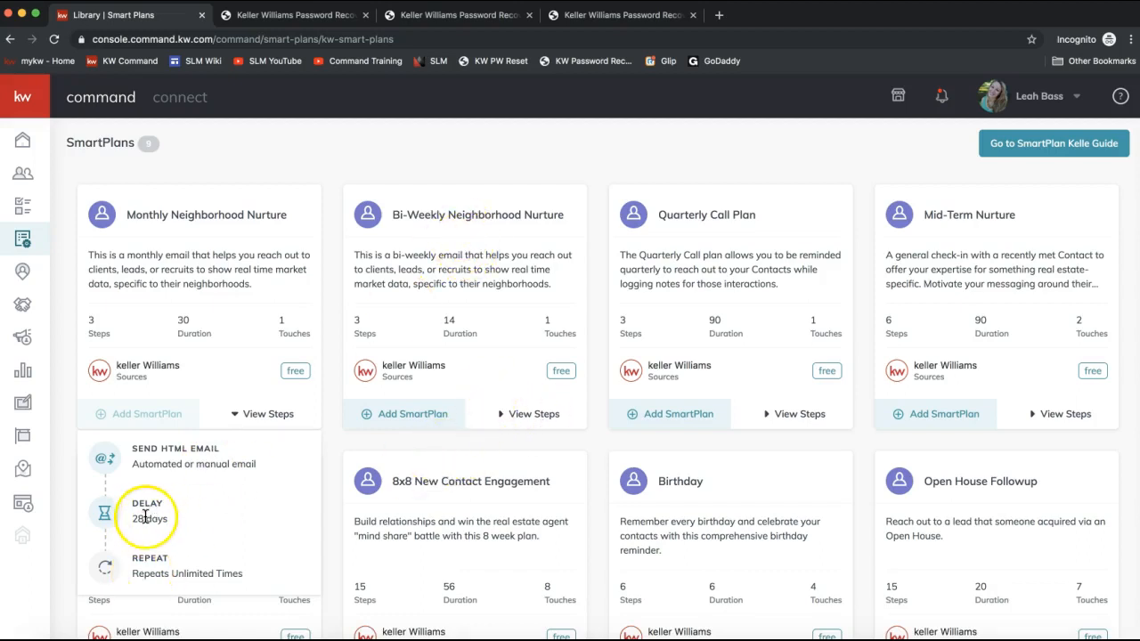
click(470, 445)
- Review the Long-Term Nurture plan's steps, duration and touches
scroll(703, 431, down, 3)
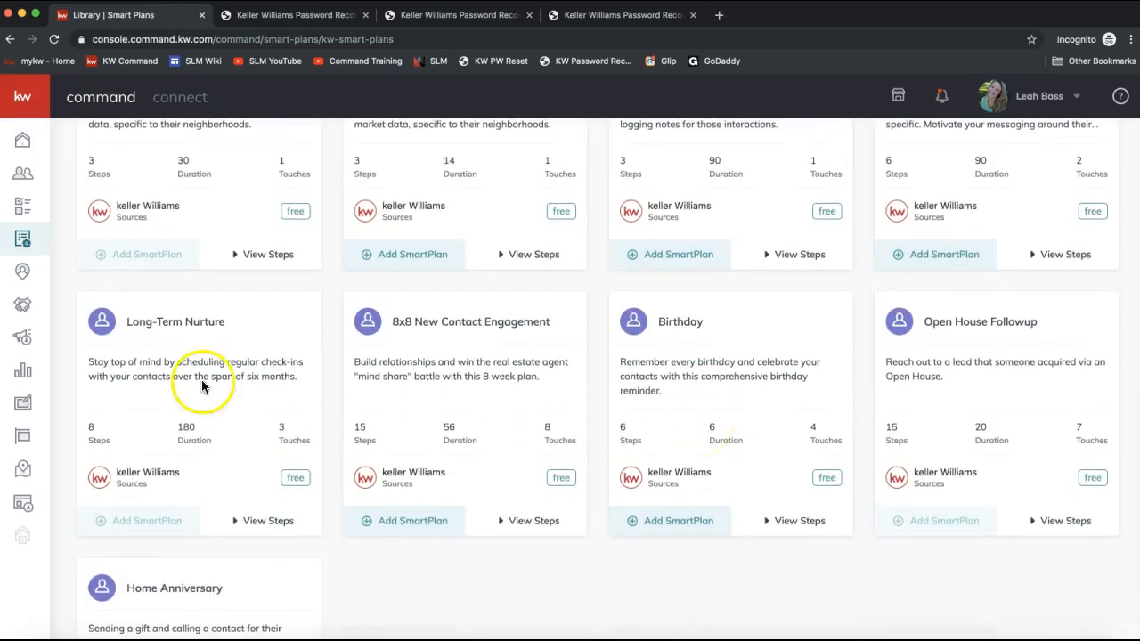
scroll(196, 428, up, 1)
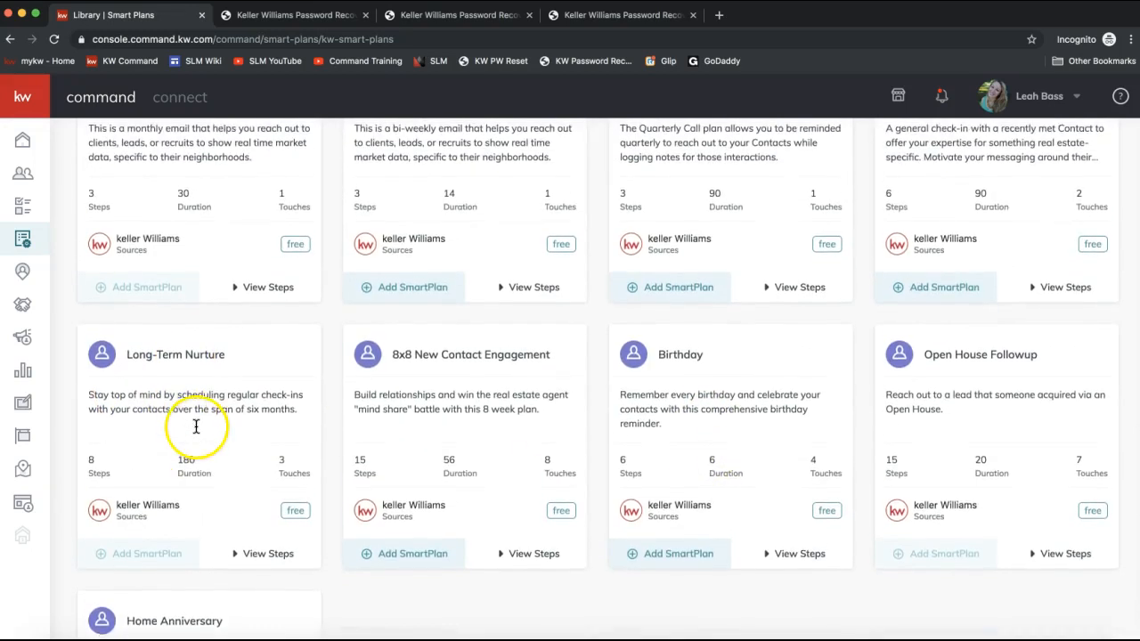
drag(104, 473, 82, 469)
double_click(100, 478)
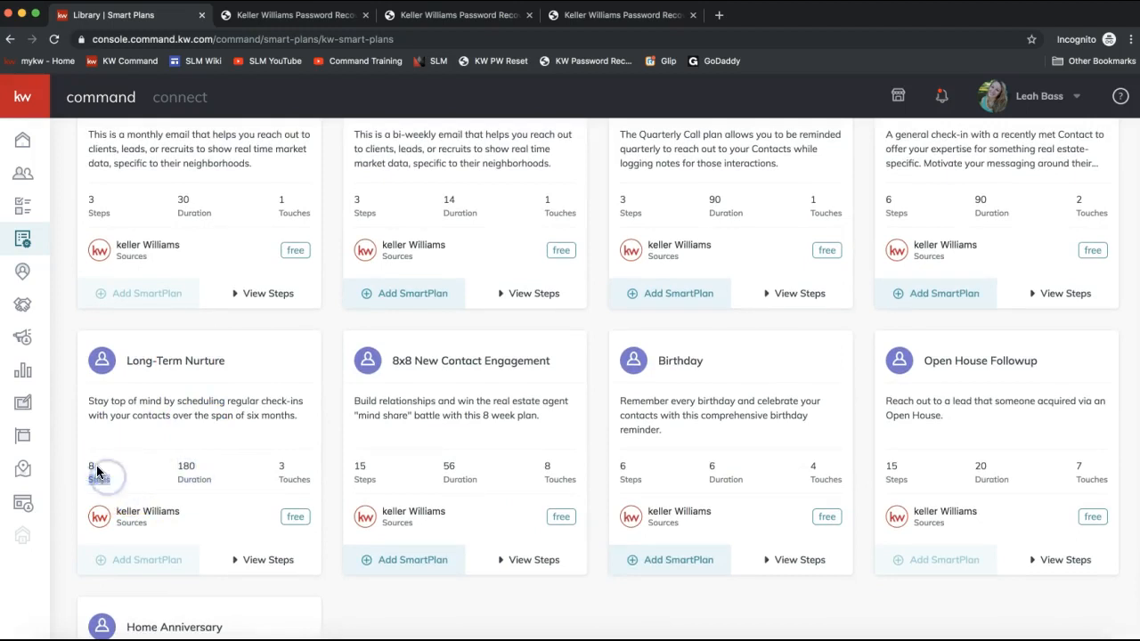
- Expand the Long-Term Nurture plan's step list, read through its delays, call, touch task and text, then collapse it
double_click(194, 479)
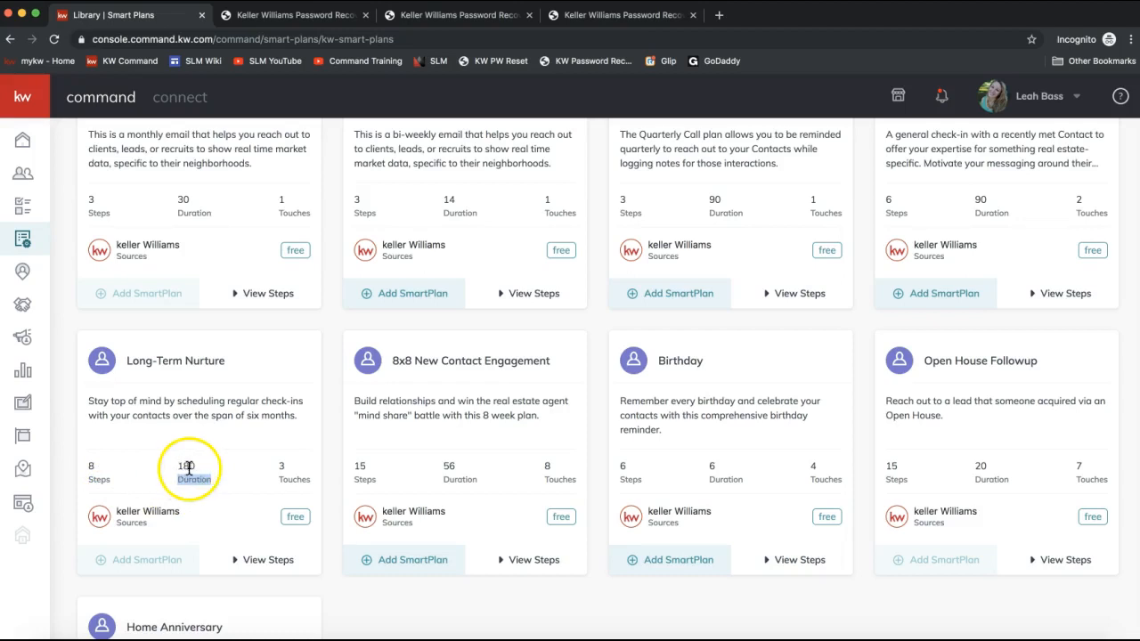
double_click(294, 479)
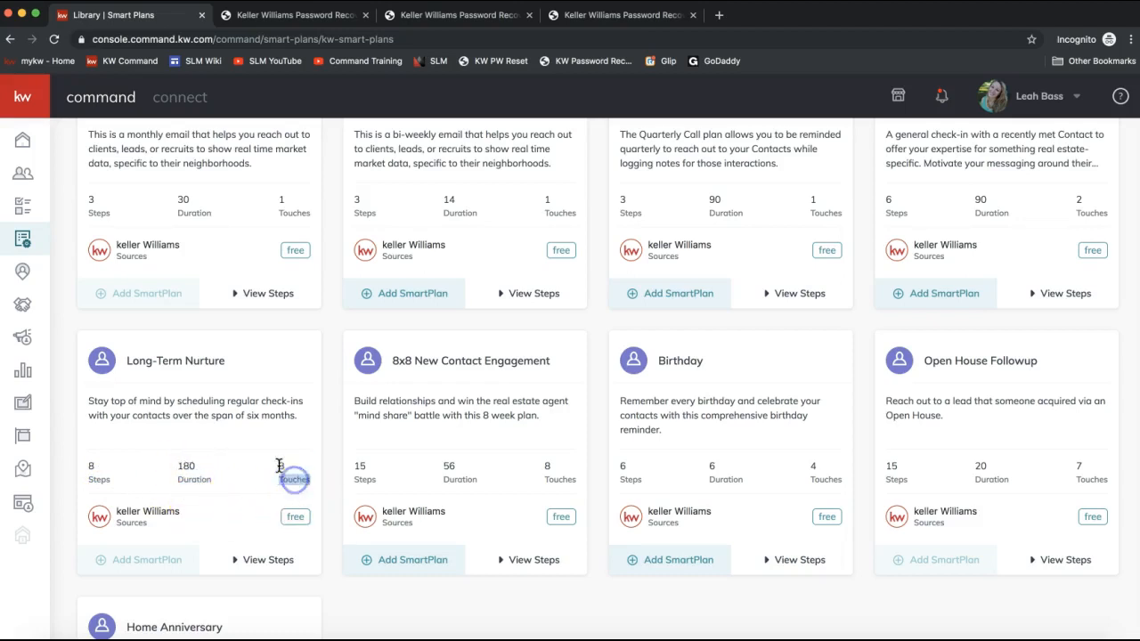
scroll(108, 525, down, 2)
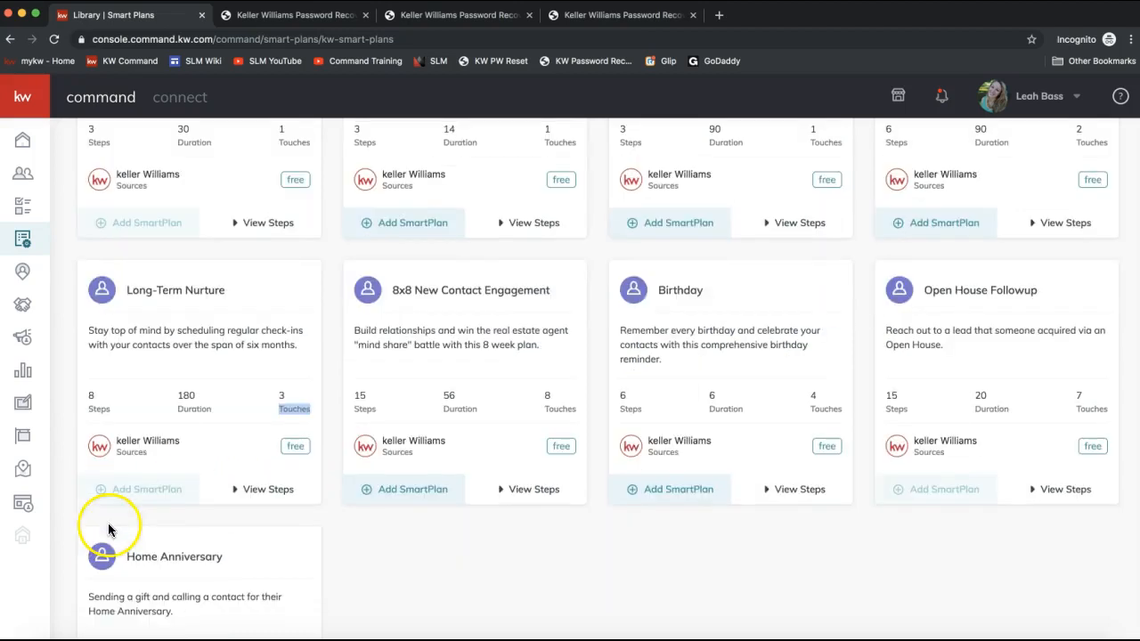
click(256, 488)
scroll(177, 481, down, 6)
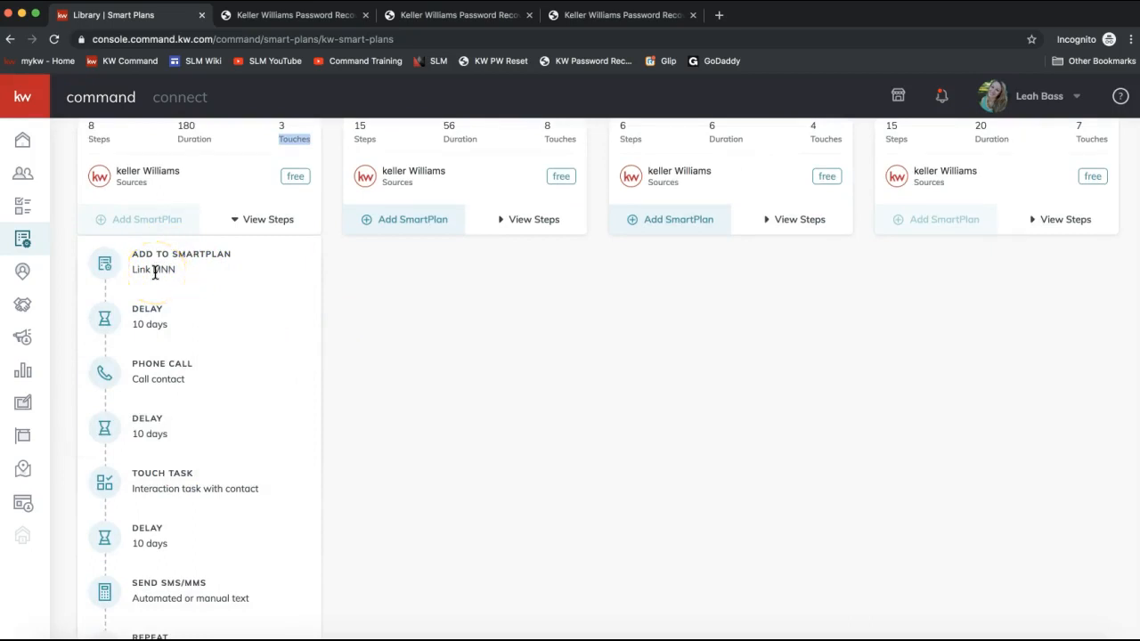
mouse_move(217, 385)
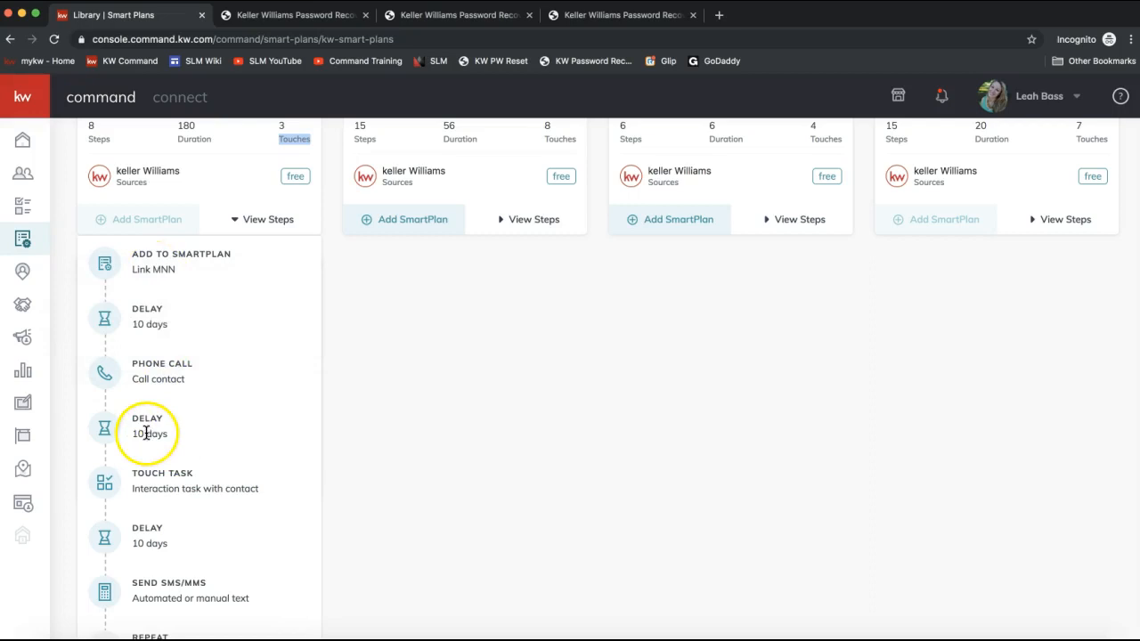
mouse_move(209, 484)
scroll(208, 481, down, 1)
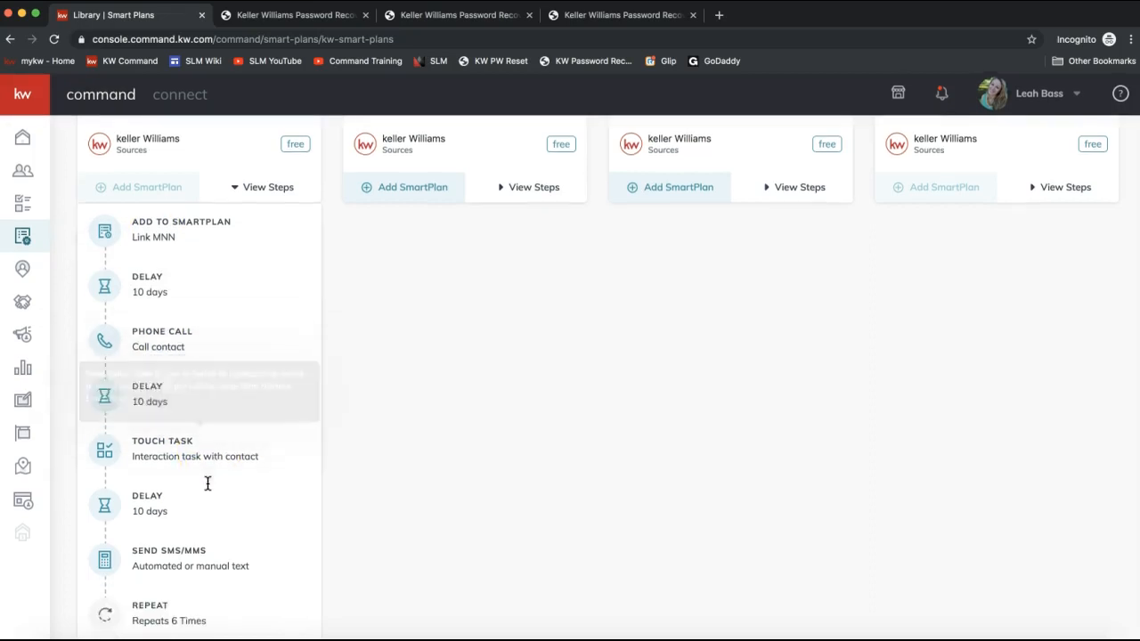
mouse_move(304, 530)
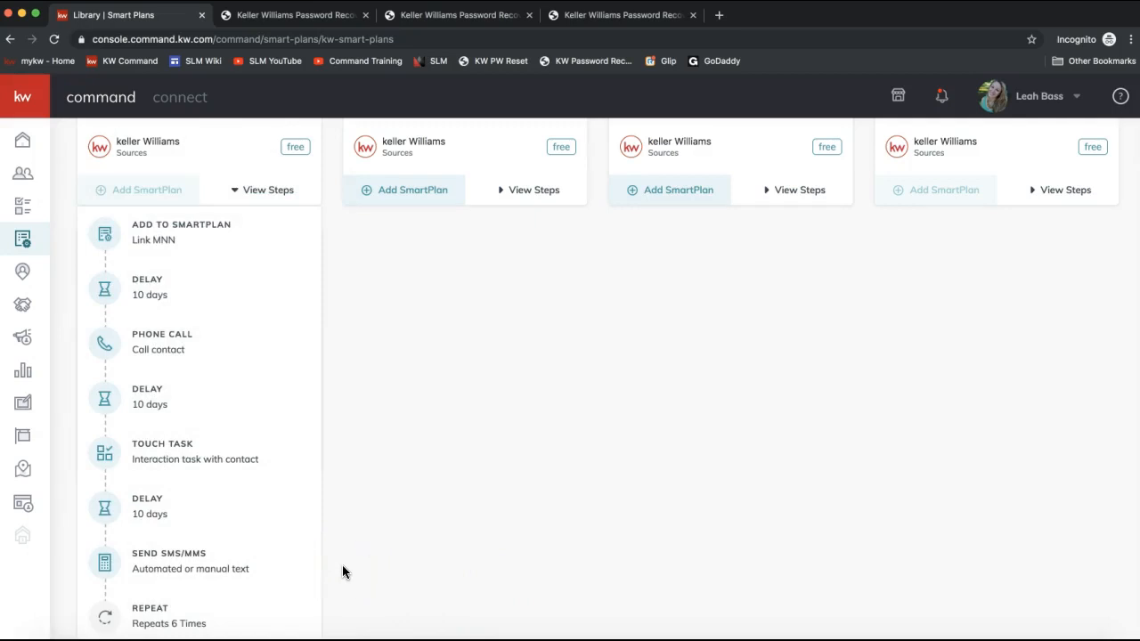
double_click(257, 191)
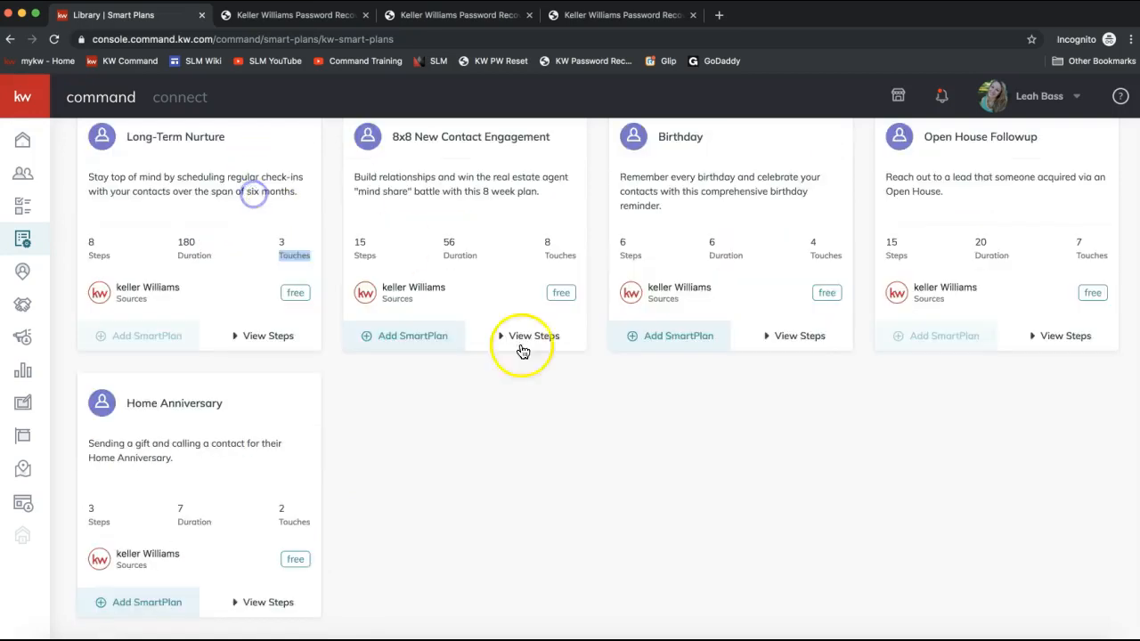
- Browse the SmartPlans Library plan cards again
scroll(528, 356, up, 1)
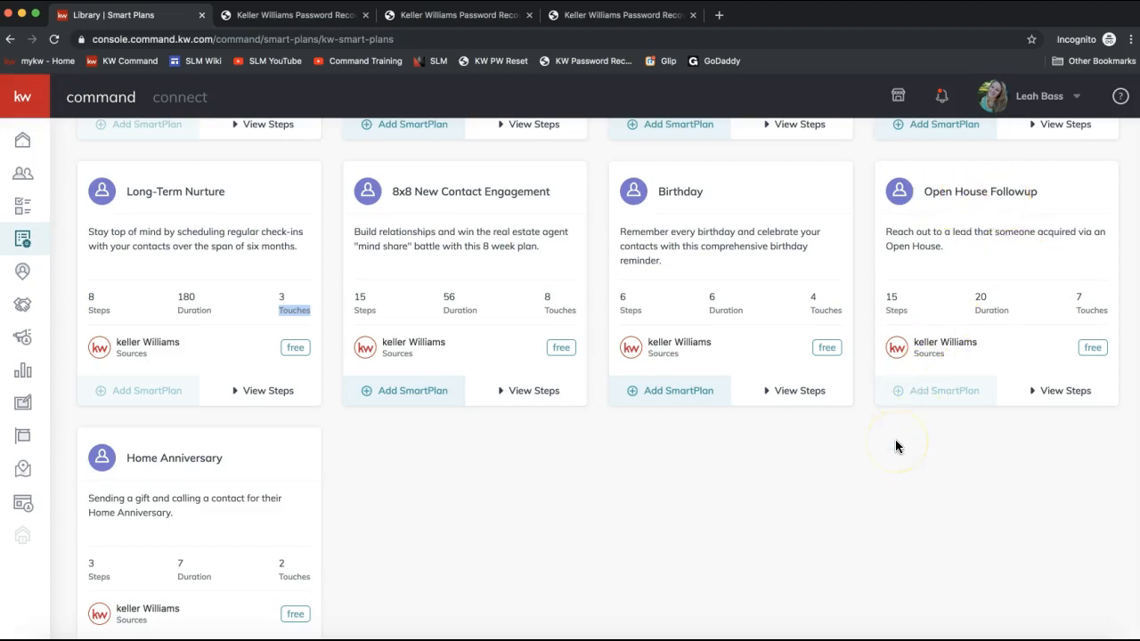
scroll(791, 501, up, 1)
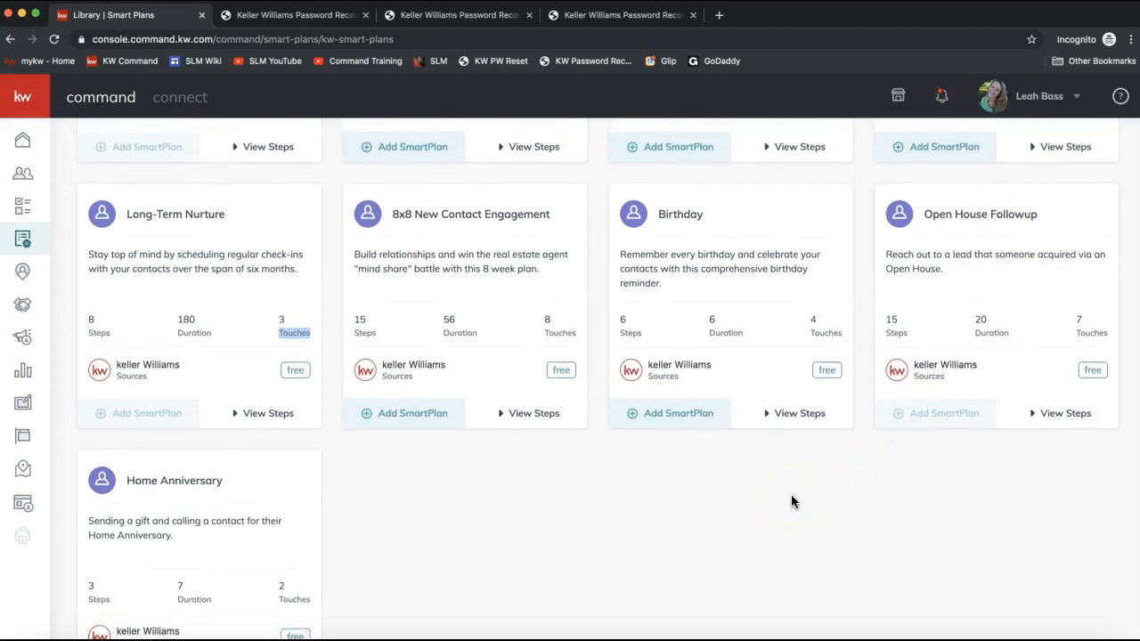
scroll(790, 501, down, 3)
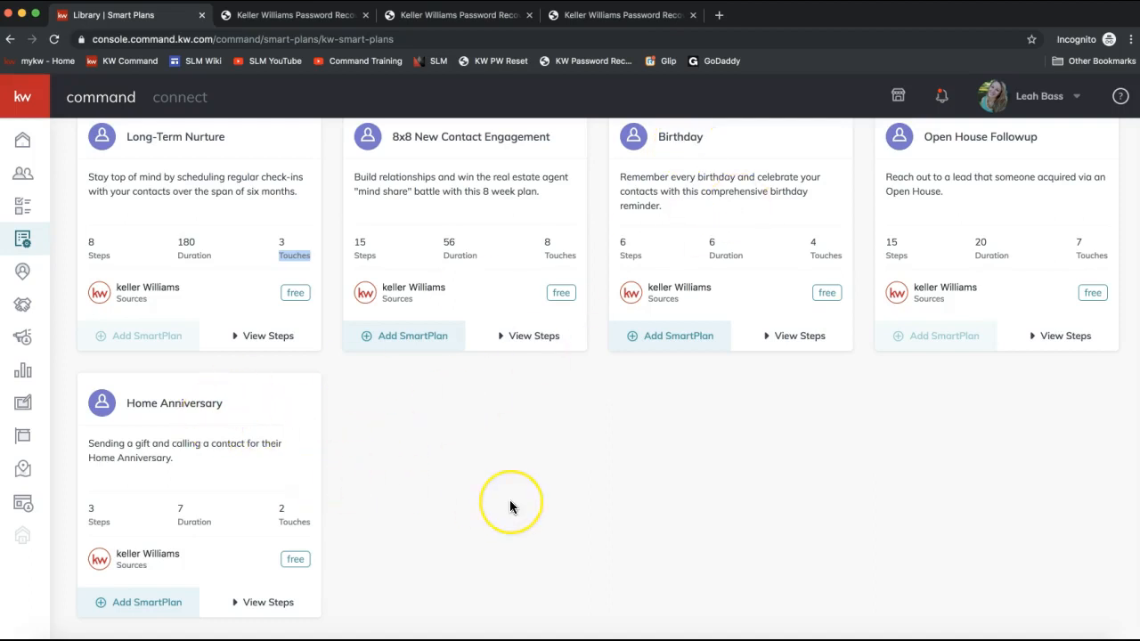
scroll(509, 507, up, 3)
scroll(509, 504, up, 1)
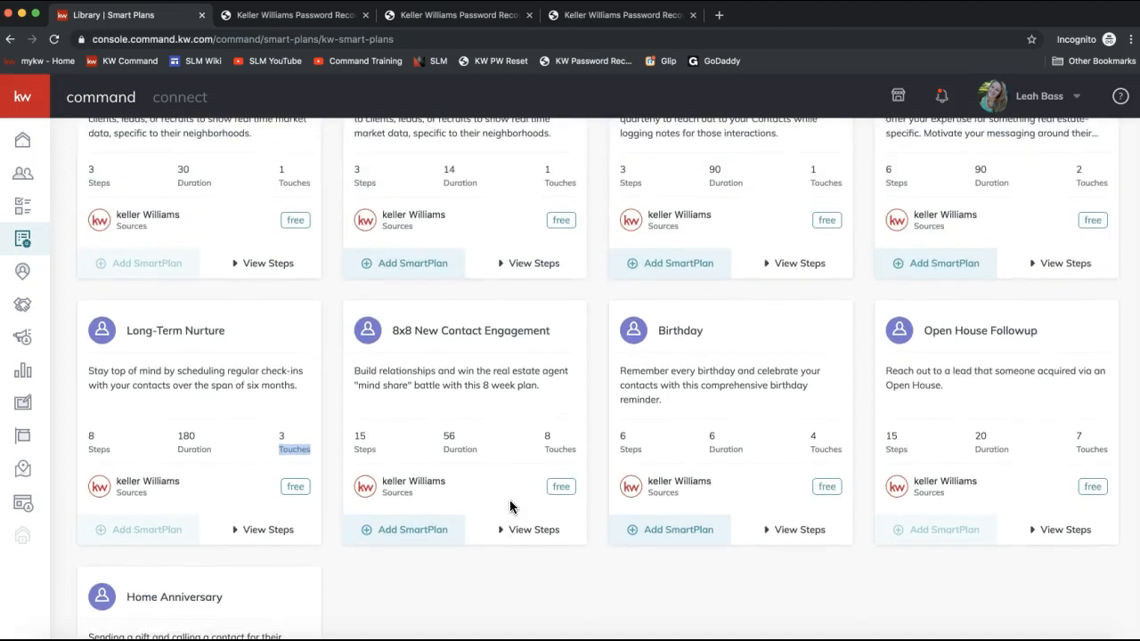
scroll(155, 274, up, 3)
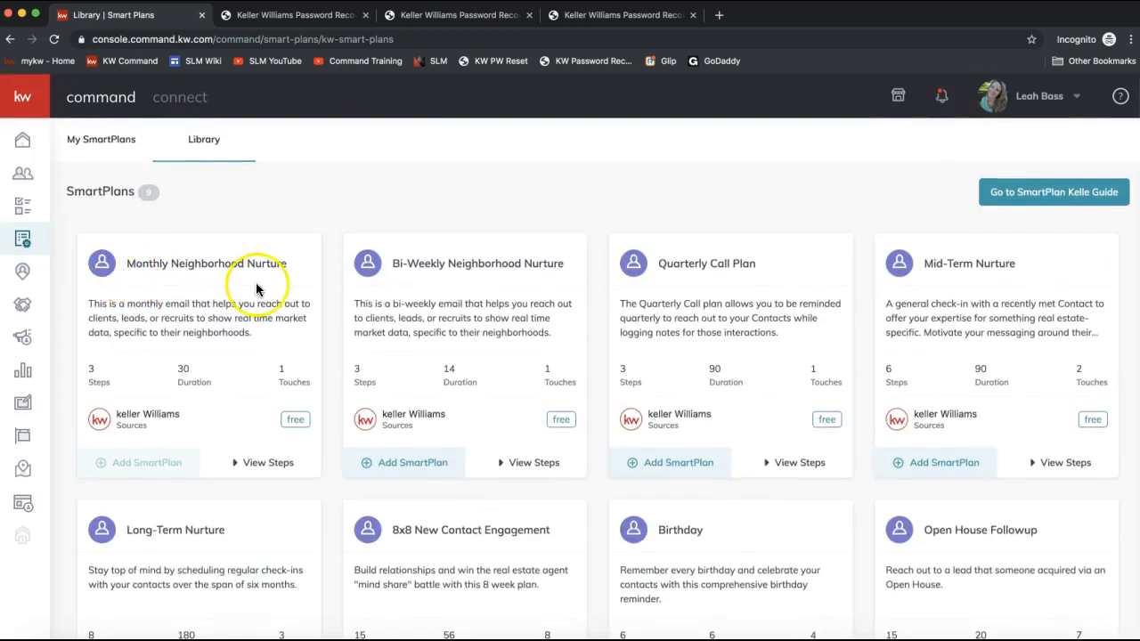
scroll(206, 281, down, 2)
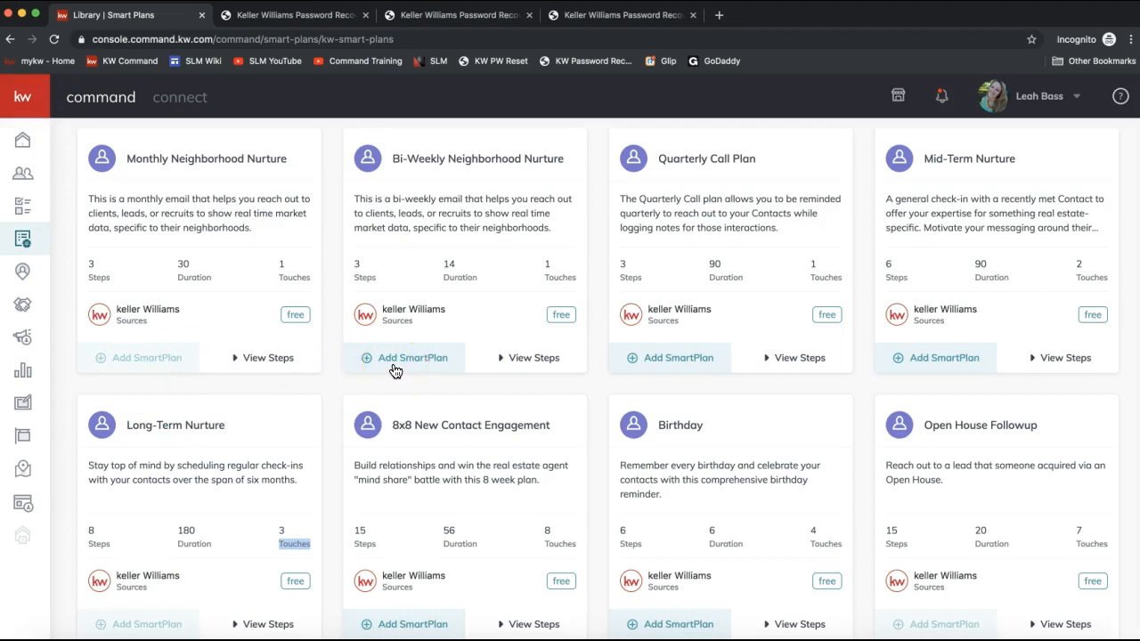
scroll(394, 368, up, 1)
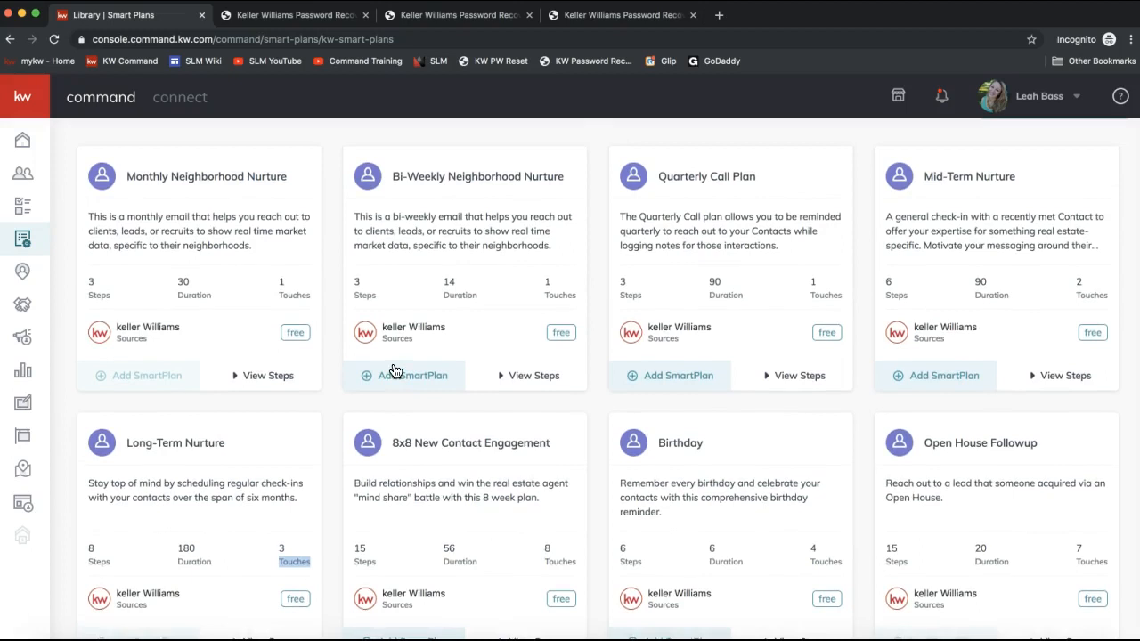
right_click(393, 362)
click(390, 291)
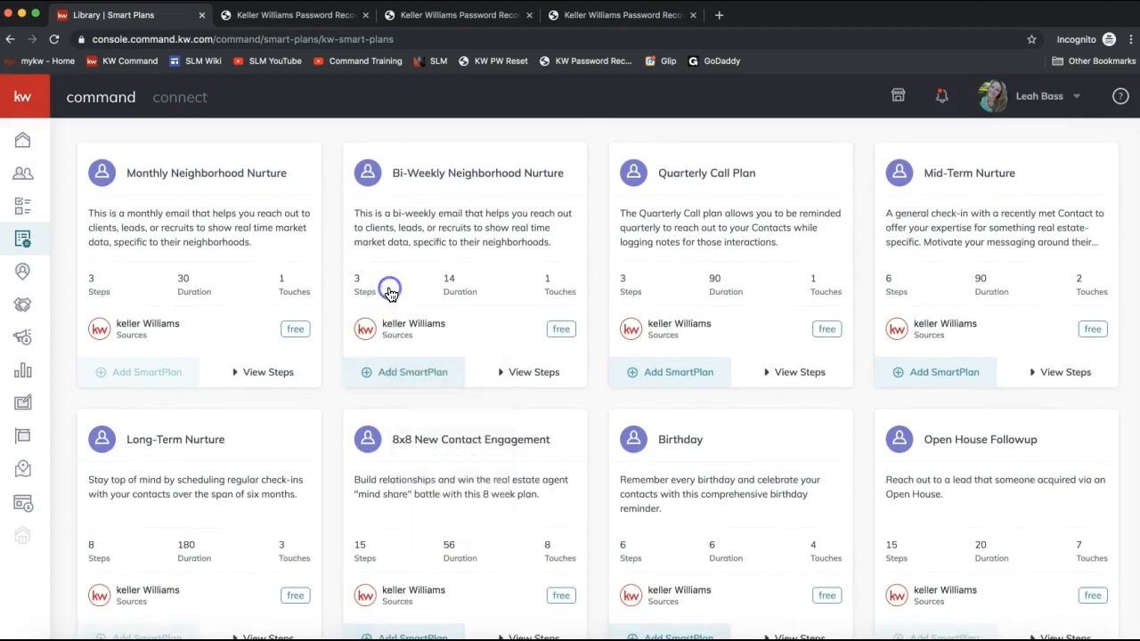
scroll(390, 290, up, 2)
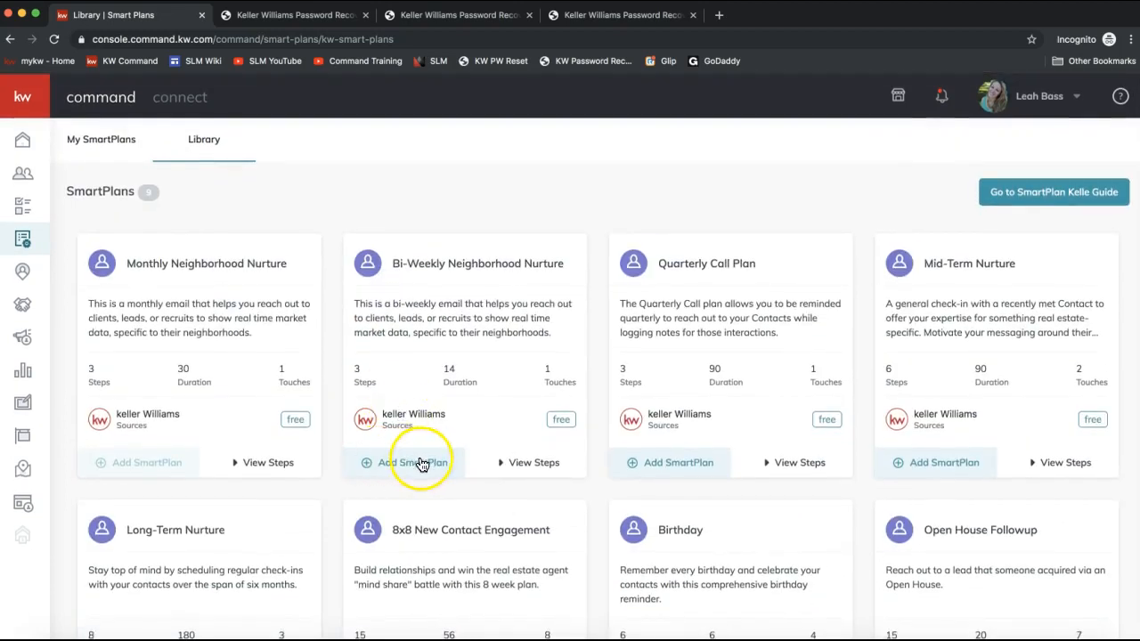
- Return to My SmartPlans and expand then collapse the Monthly Neighborhood Nurture plan's steps
click(105, 149)
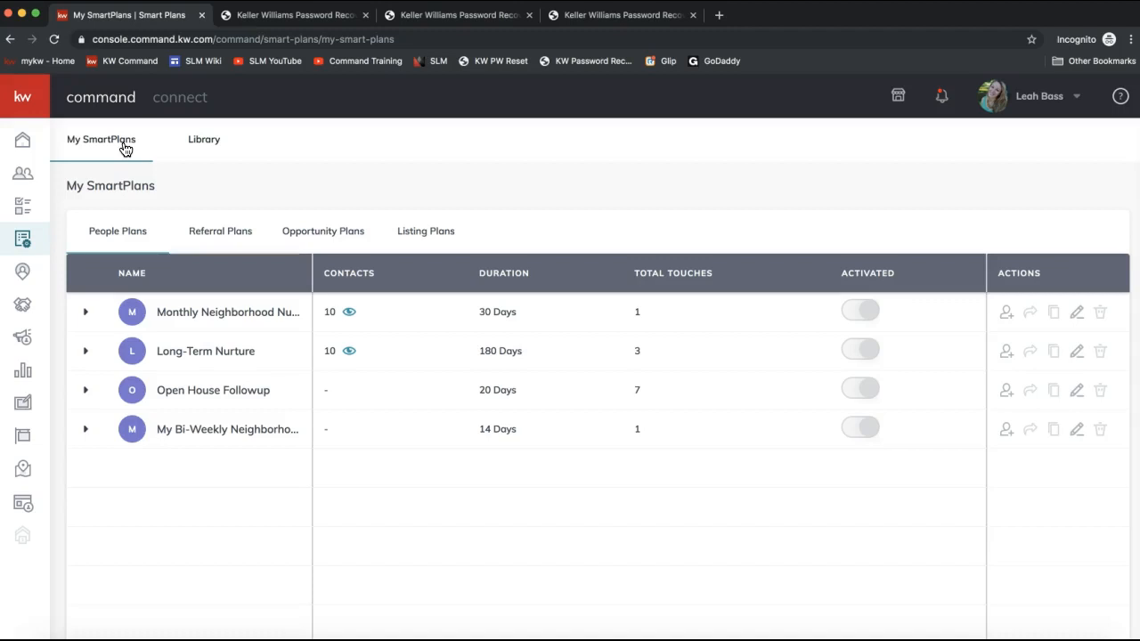
click(871, 311)
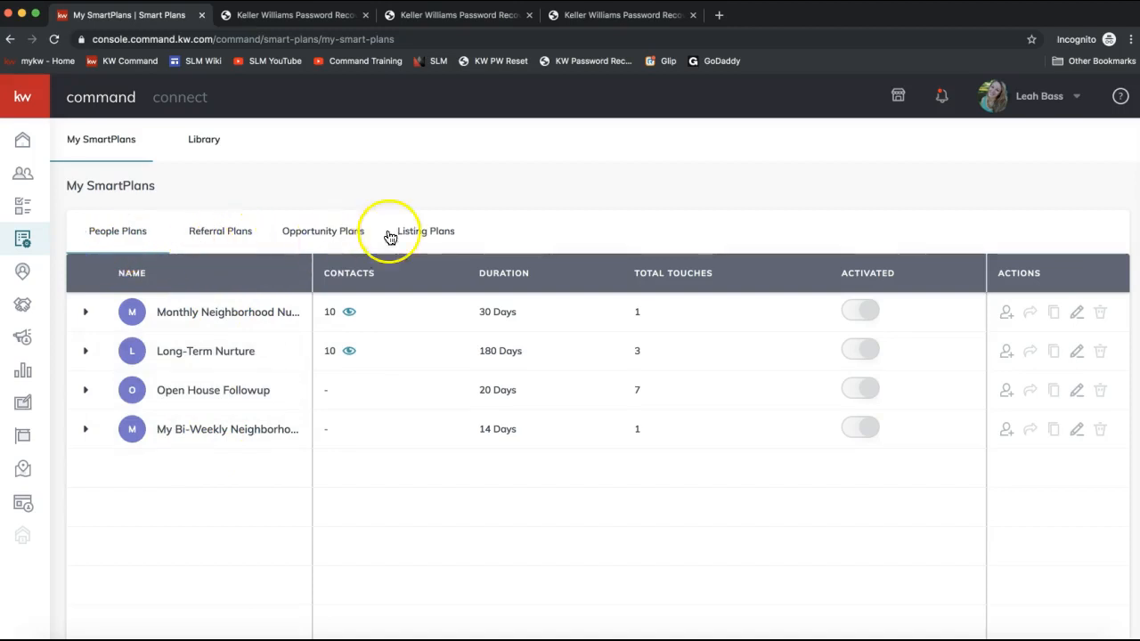
click(436, 235)
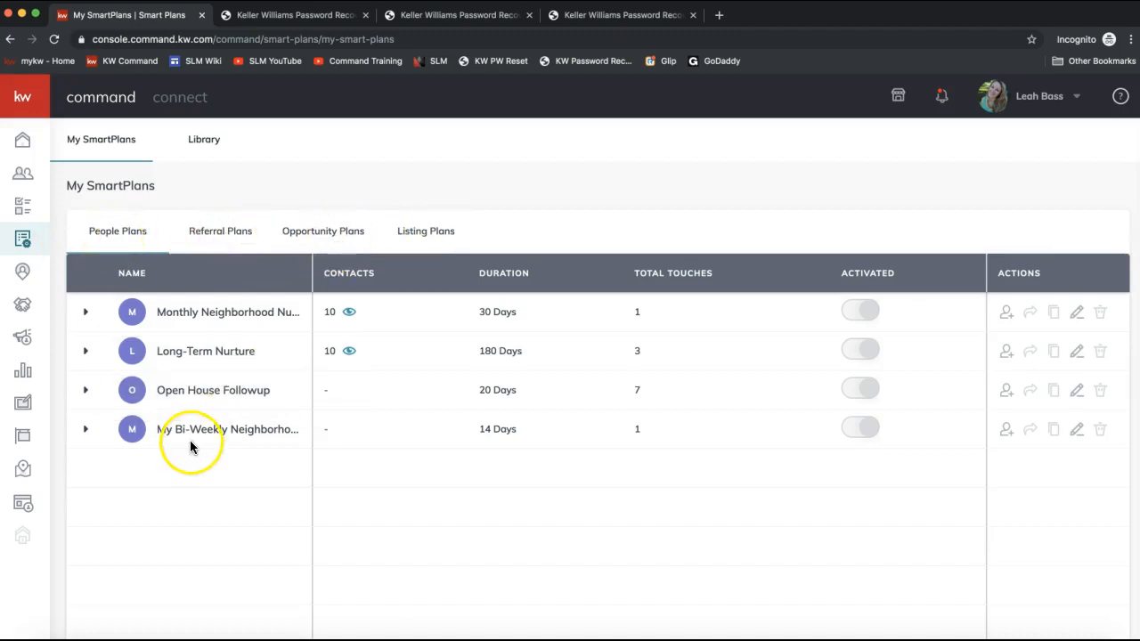
click(86, 314)
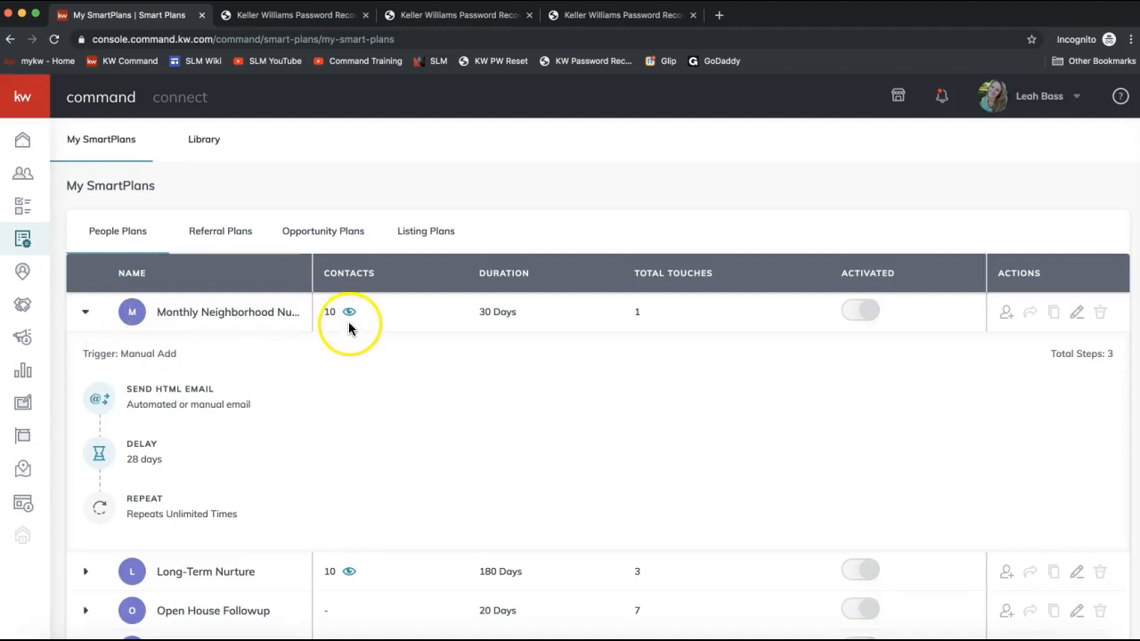
click(86, 312)
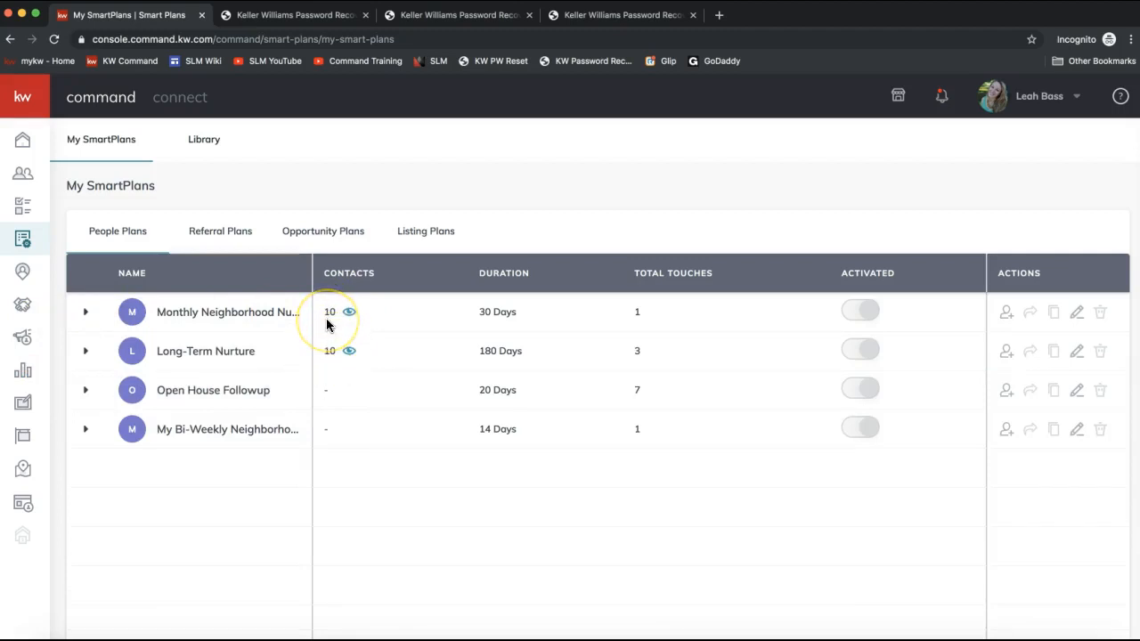
- Open the Monthly Neighborhood Nurture plan's contact list, select three contacts and try to unsubscribe them
click(334, 354)
click(350, 317)
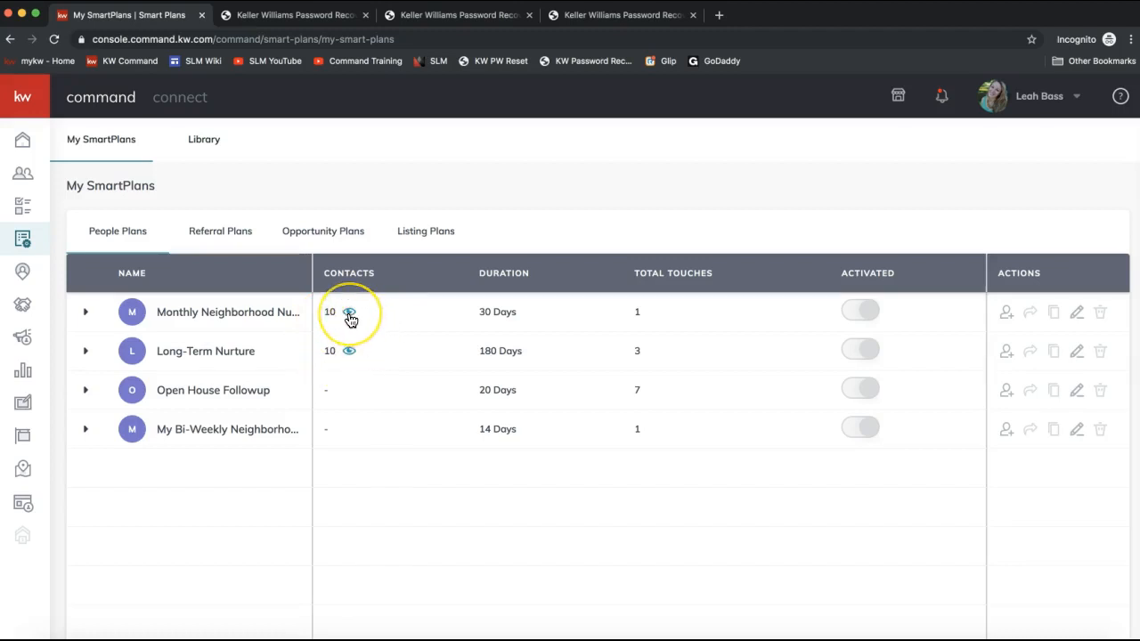
click(350, 318)
click(1033, 296)
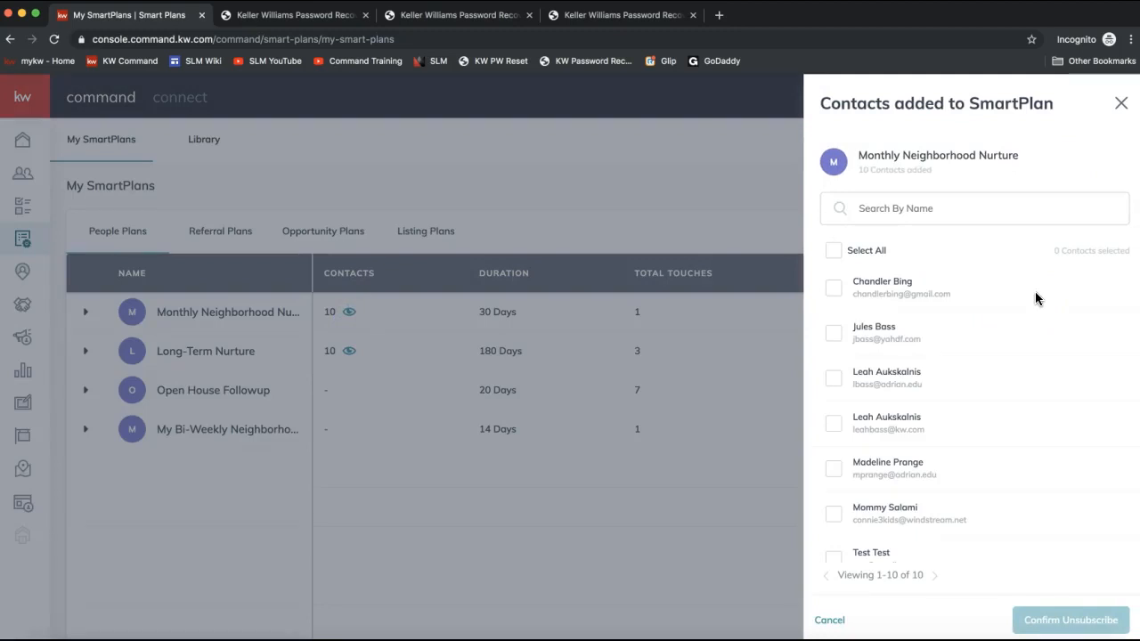
click(1056, 623)
click(832, 288)
click(832, 333)
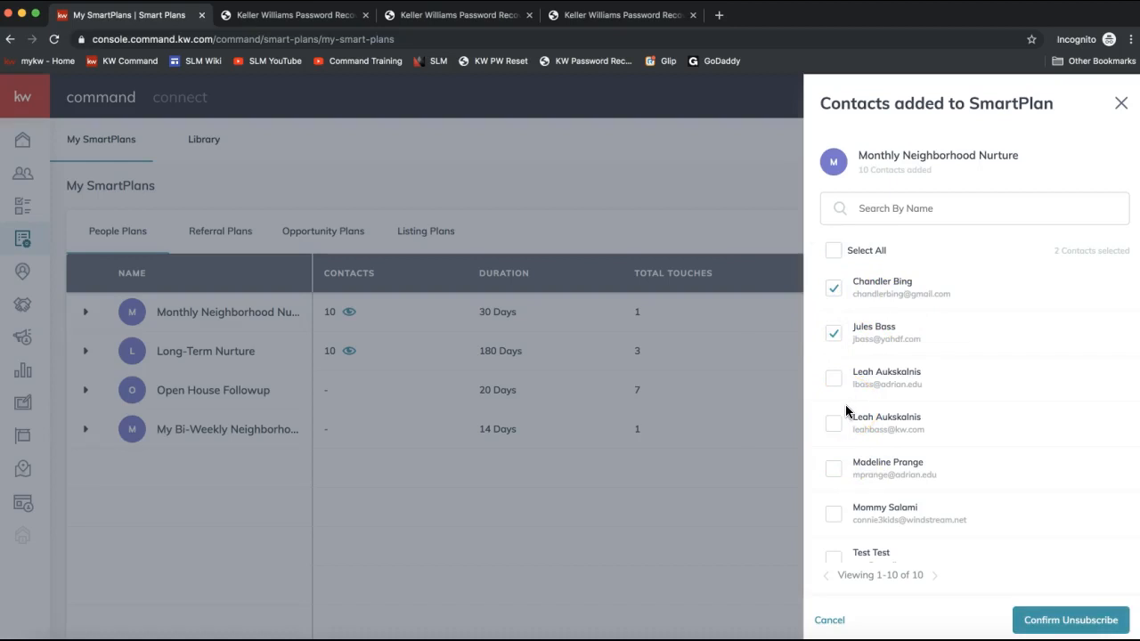
click(832, 378)
click(1050, 625)
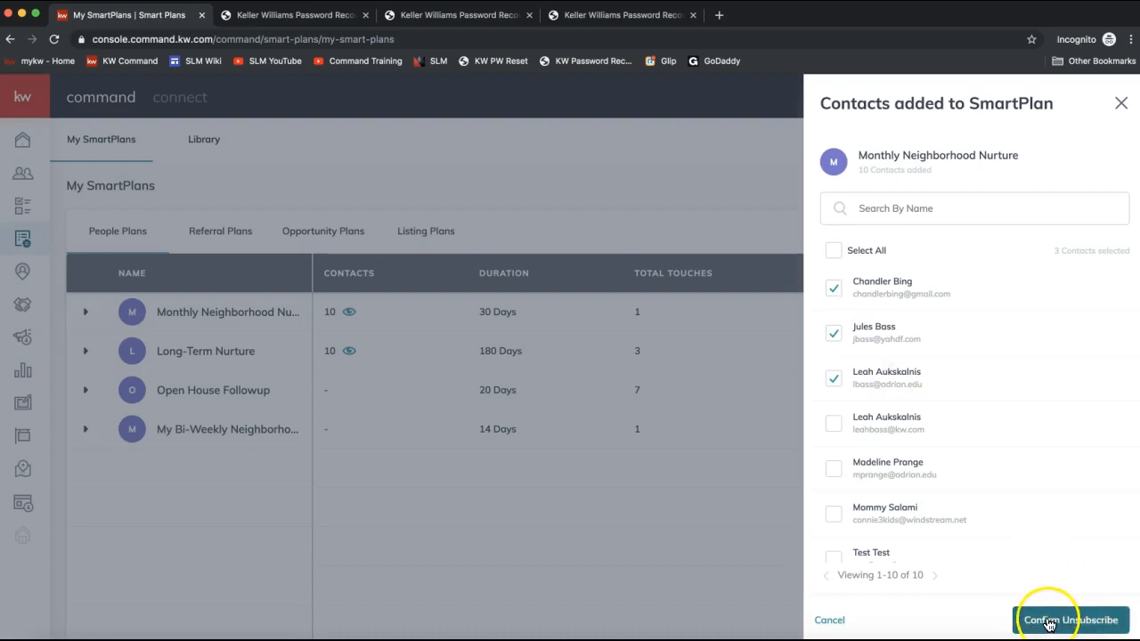
click(1121, 103)
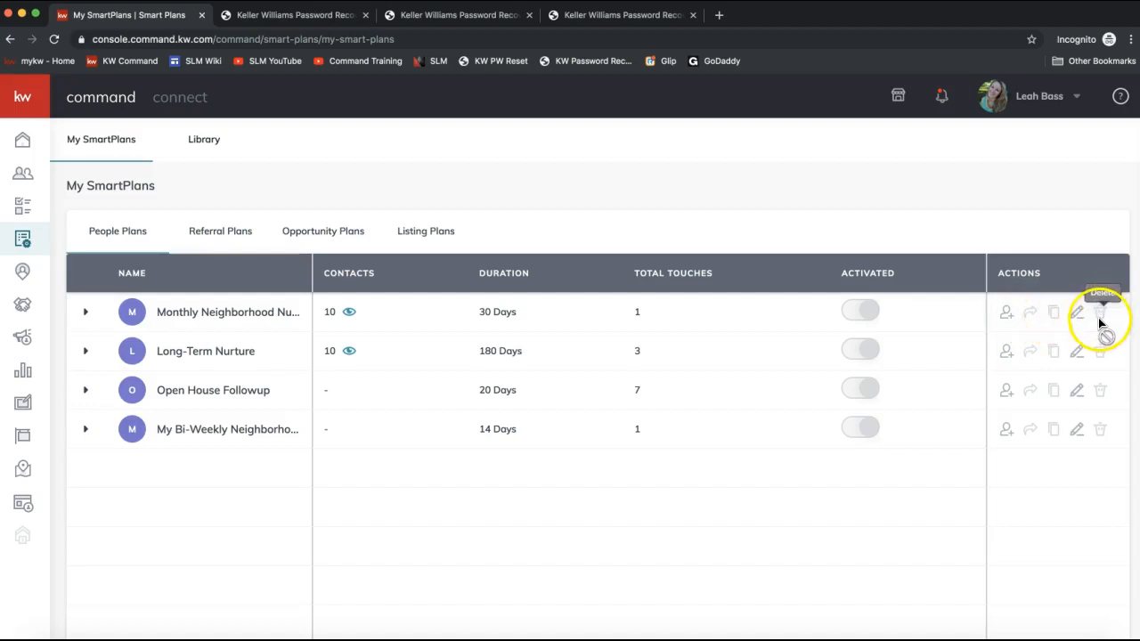
- Open the add-contacts dialog for Monthly Neighborhood Nurture and filter contacts by the Buyer tag
click(1004, 321)
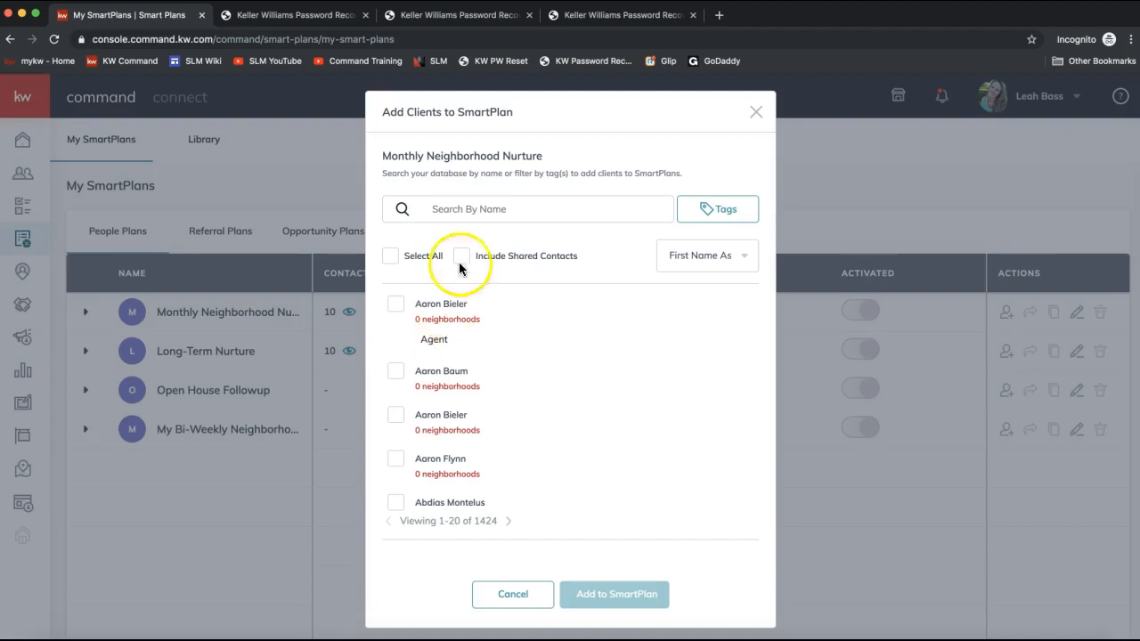
click(504, 208)
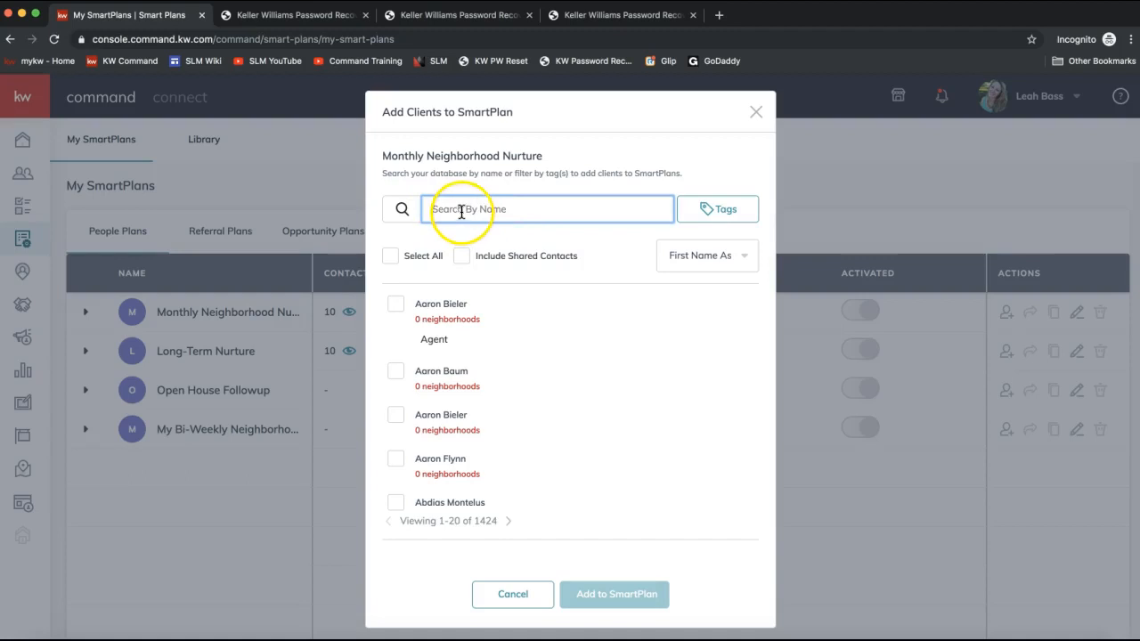
click(714, 219)
scroll(675, 279, down, 3)
click(660, 251)
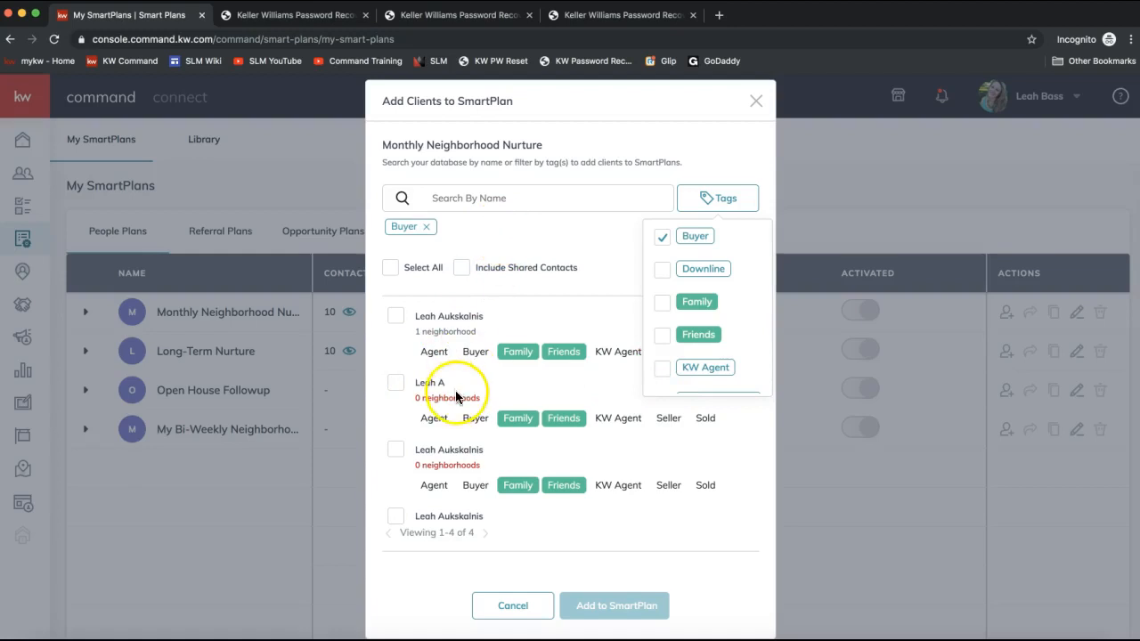
- Select all Buyer-tagged contacts, include shared contacts, and add them to the Monthly Neighborhood Nurture plan
scroll(456, 397, down, 1)
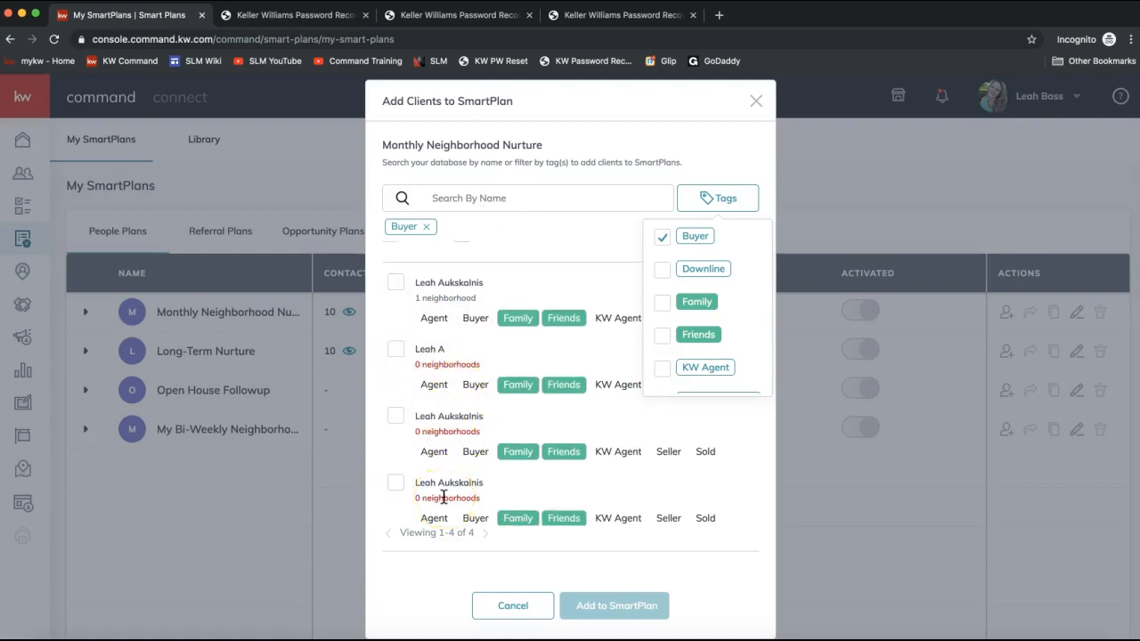
scroll(407, 311, up, 1)
click(396, 321)
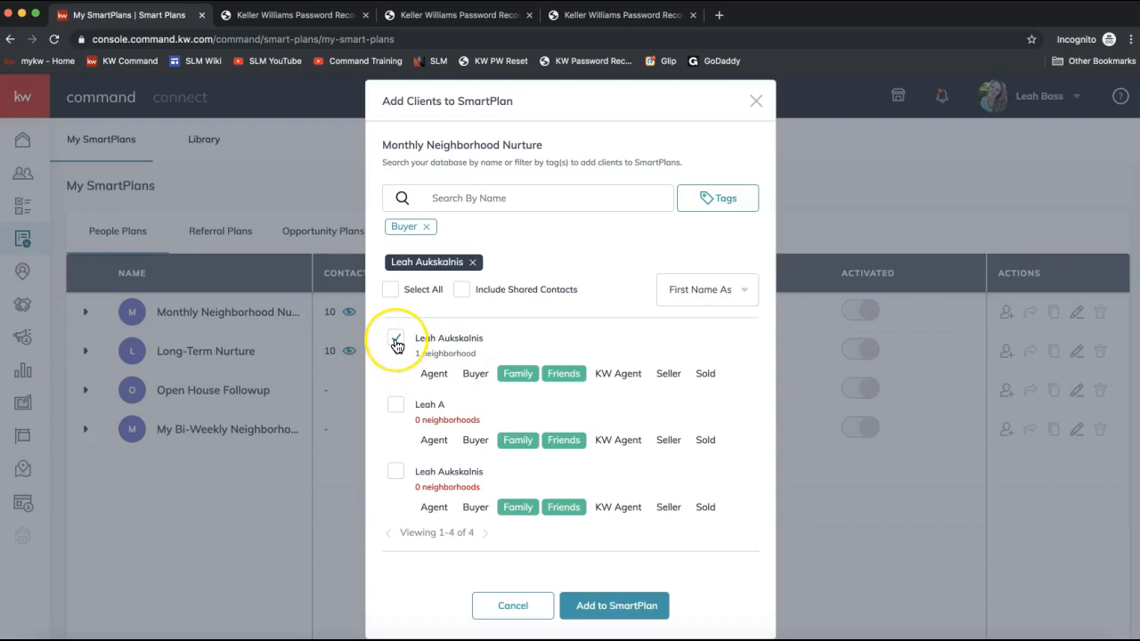
click(390, 290)
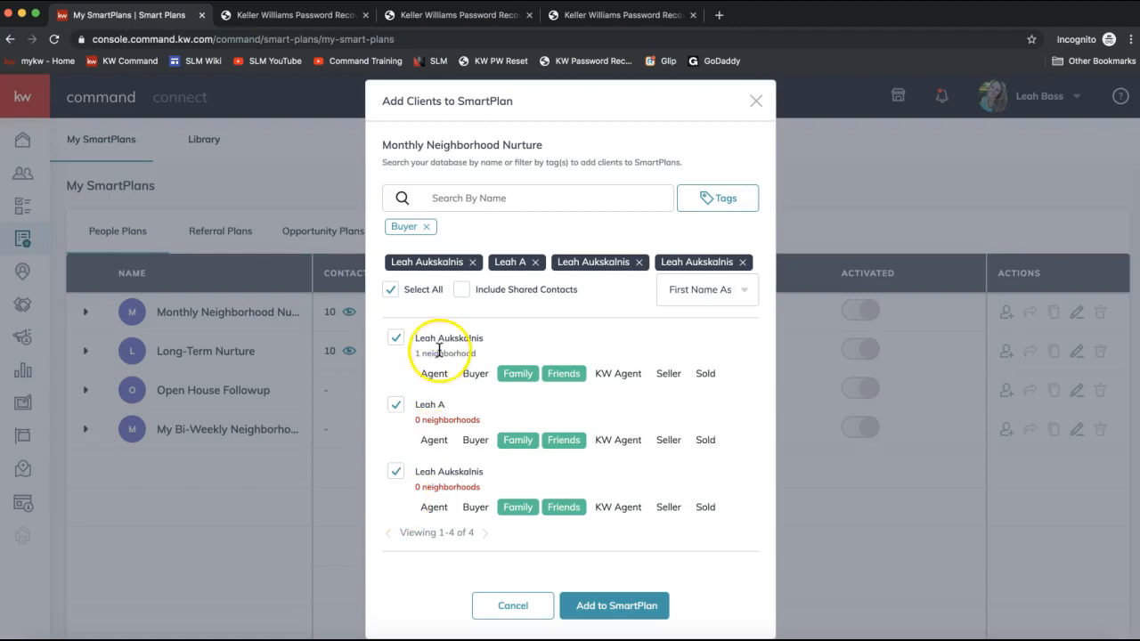
click(463, 291)
click(465, 297)
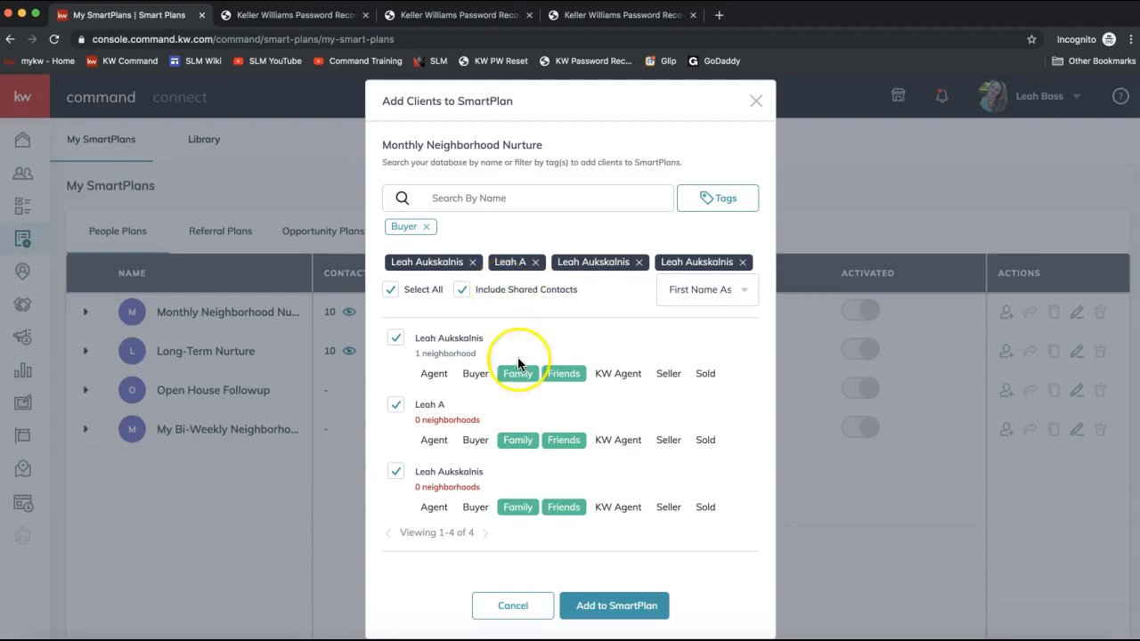
click(637, 613)
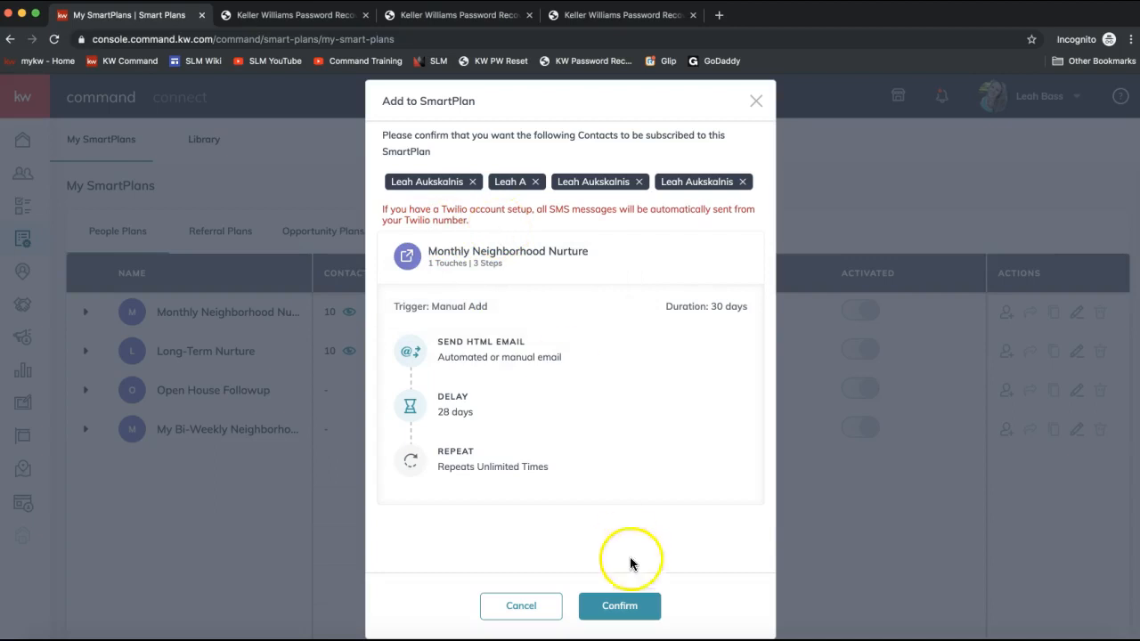
click(603, 614)
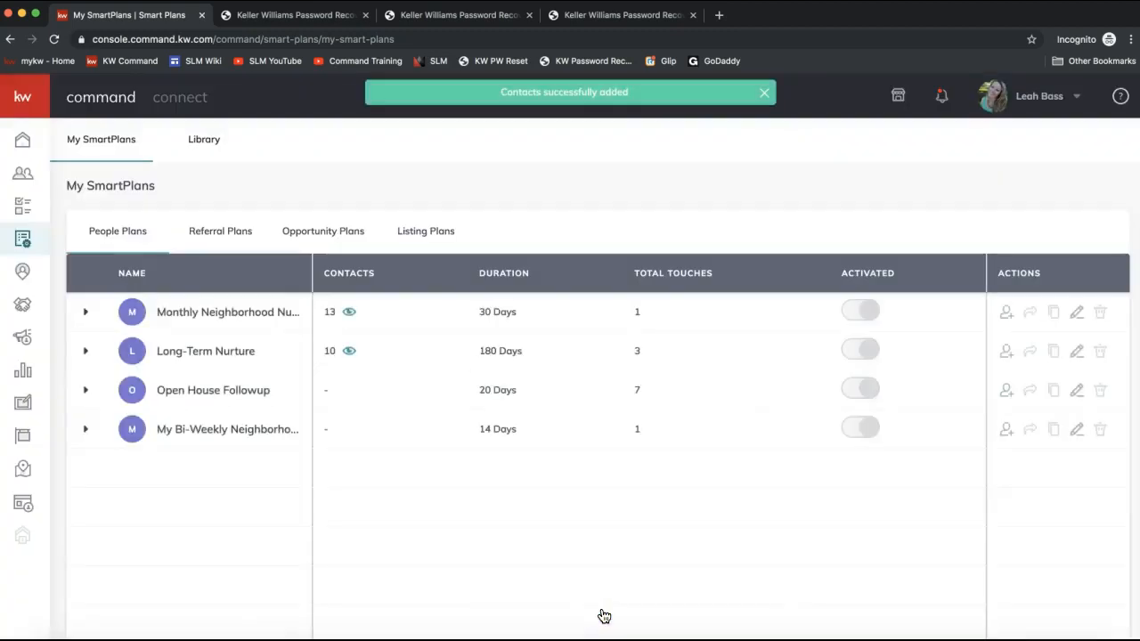
- Open the Long-Term Nurture plan in the SmartPlan editor
click(330, 316)
double_click(329, 312)
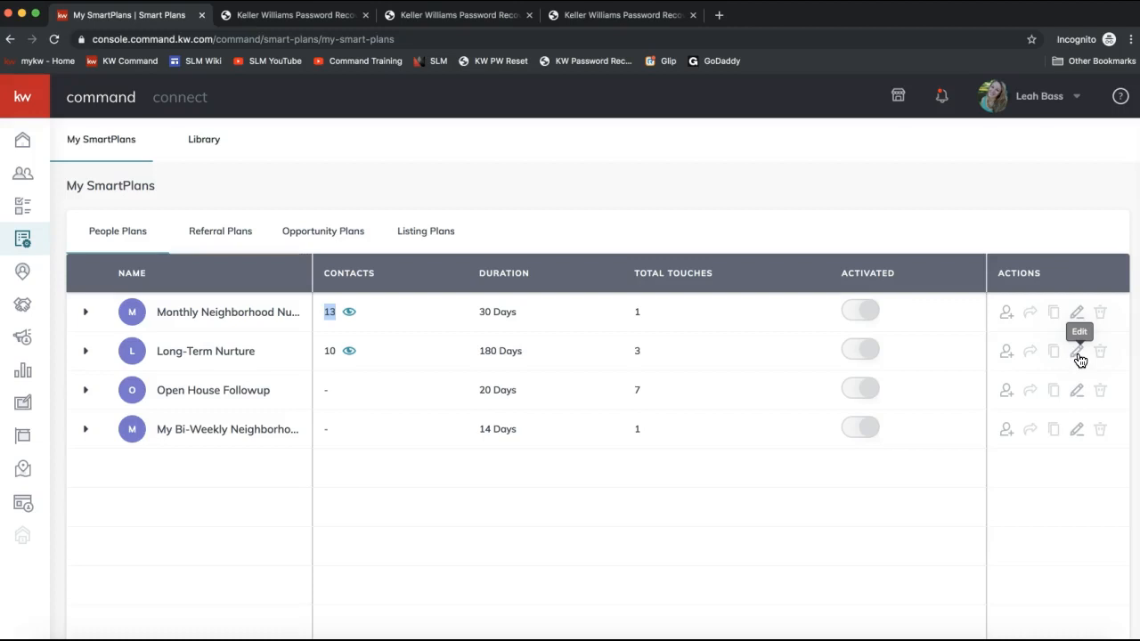
click(1077, 356)
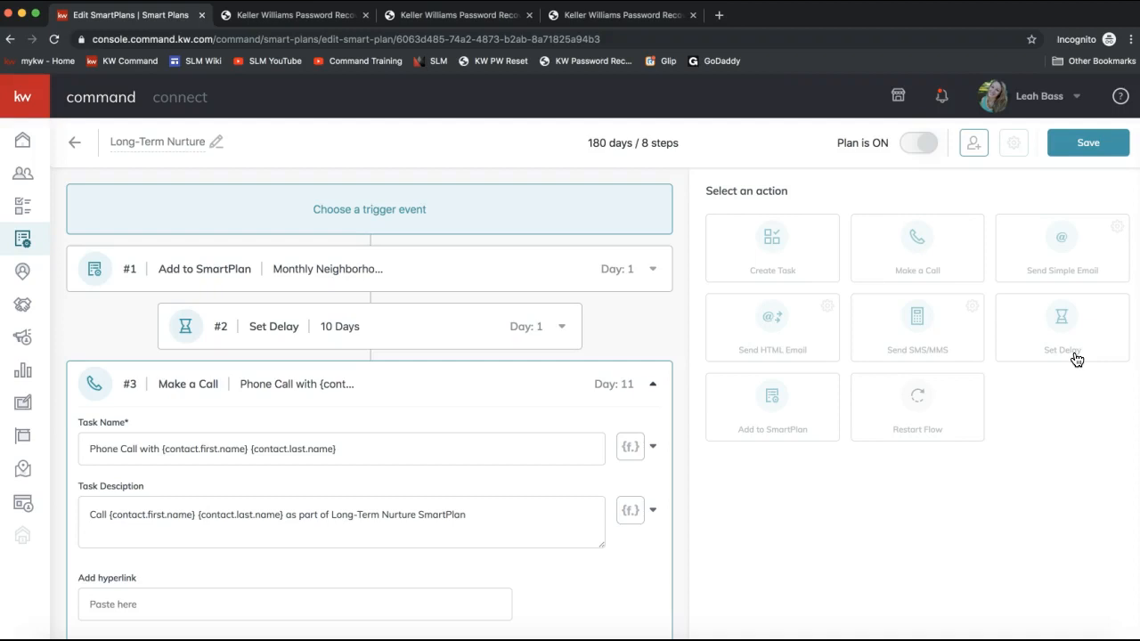
- Review the Long-Term Nurture plan's trigger, delay and phone call steps
drag(1076, 358, 392, 287)
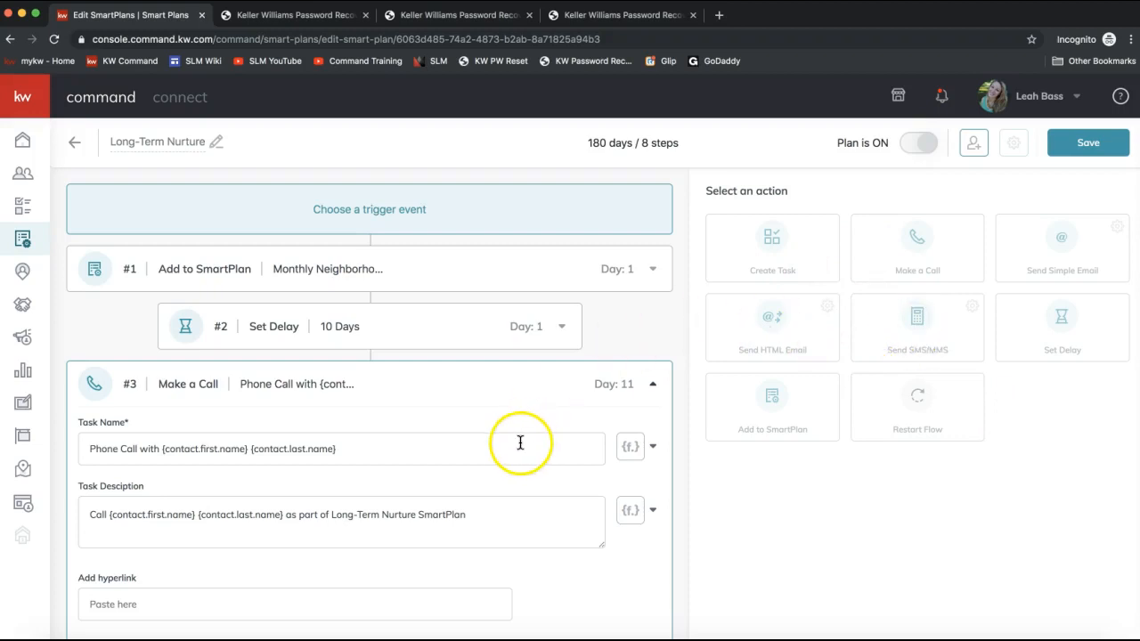
drag(248, 331, 333, 326)
click(345, 329)
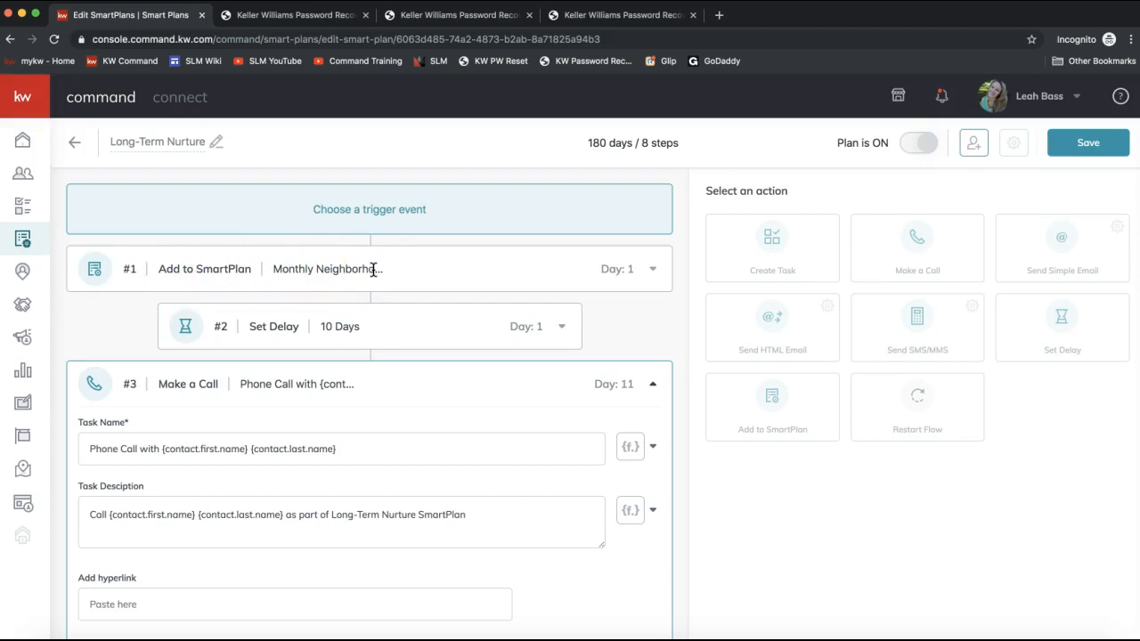
scroll(305, 265, down, 3)
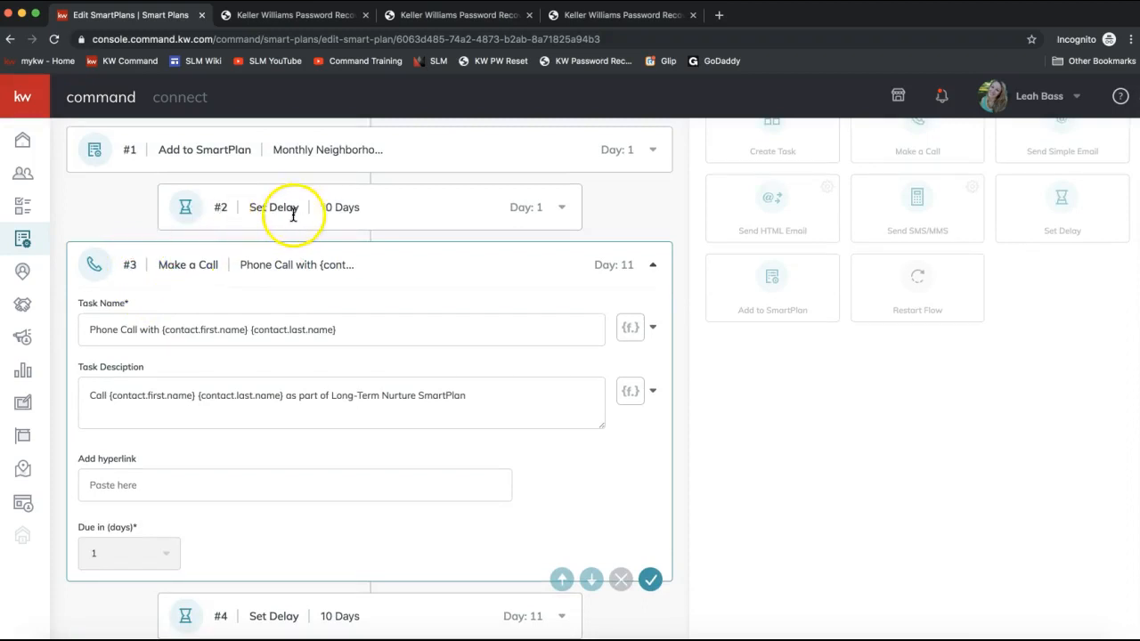
scroll(179, 263, down, 2)
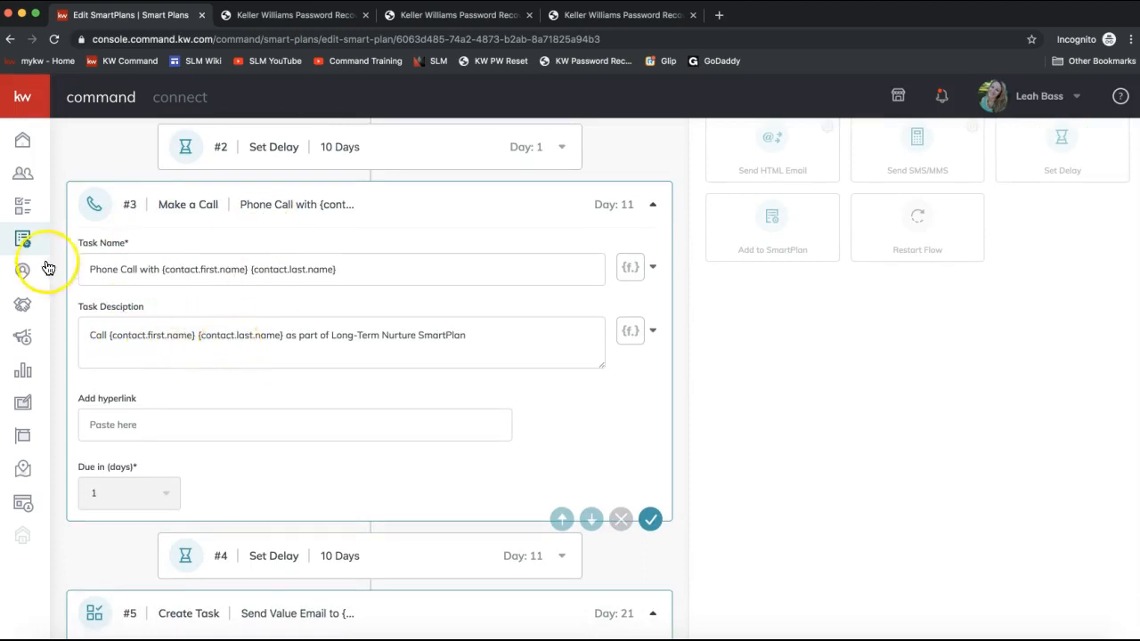
click(23, 212)
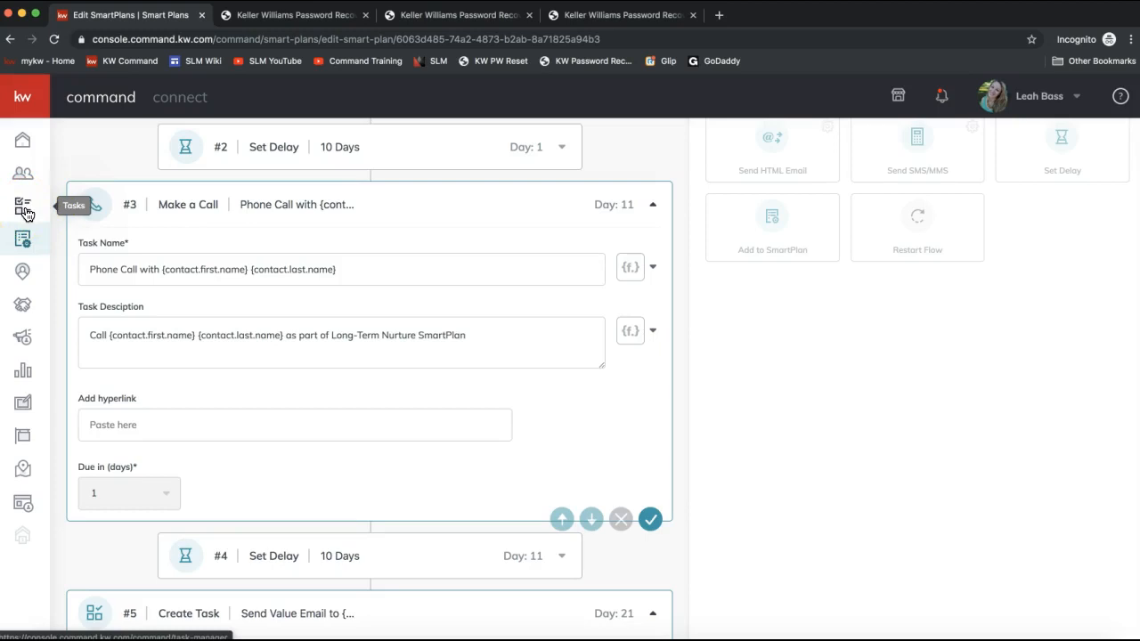
click(25, 142)
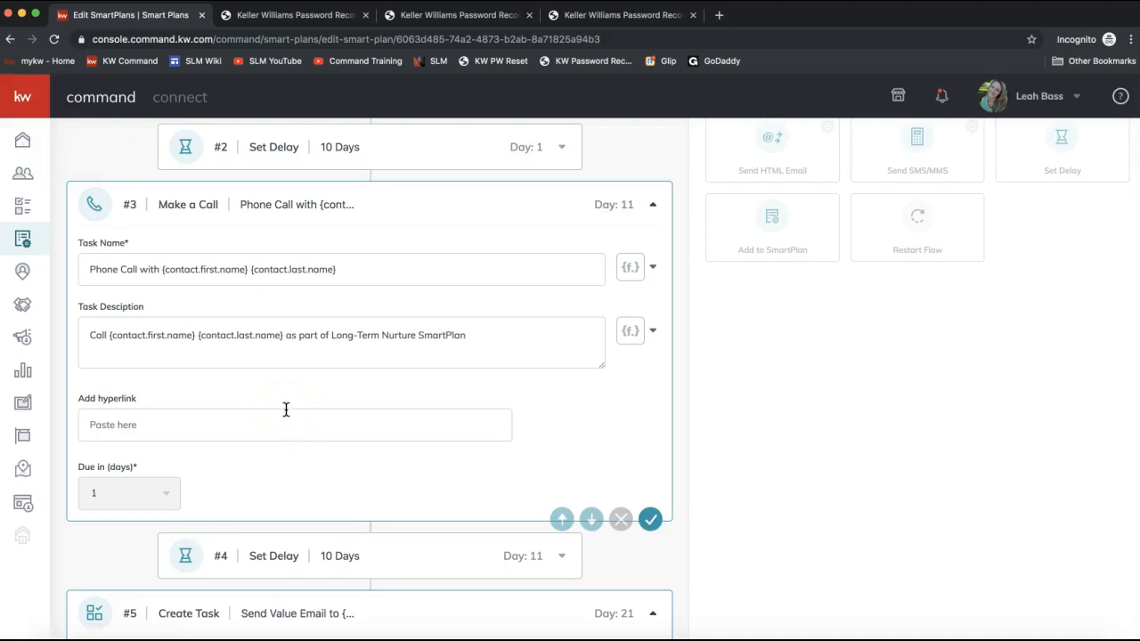
click(499, 337)
click(153, 426)
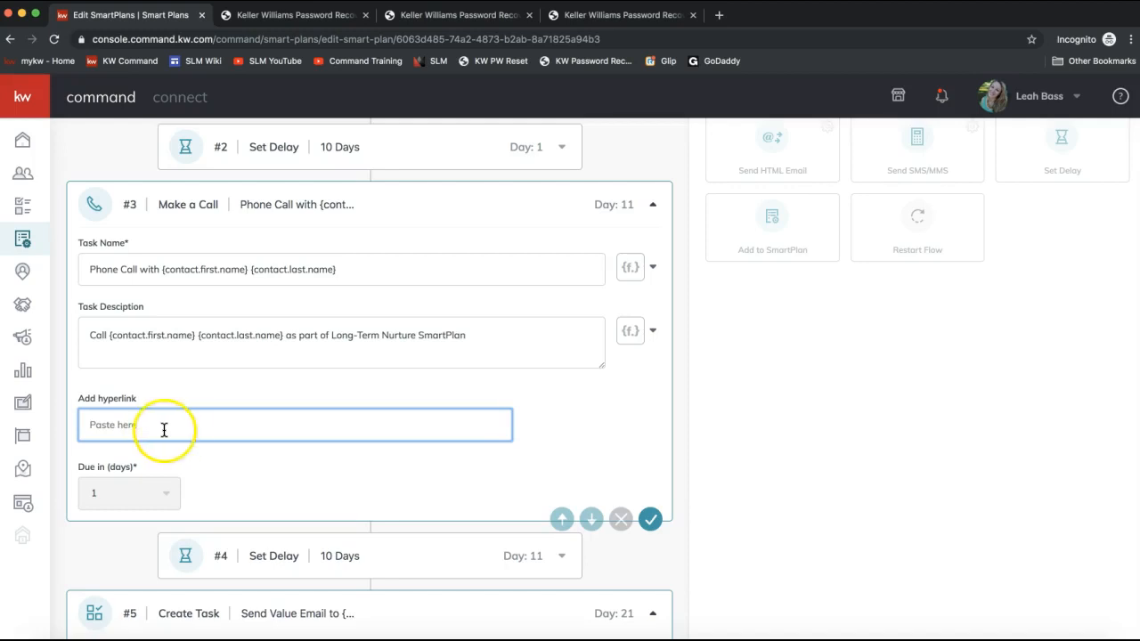
- Scroll through the plan's value email task and SMS text messages to review their content
scroll(666, 539, down, 1)
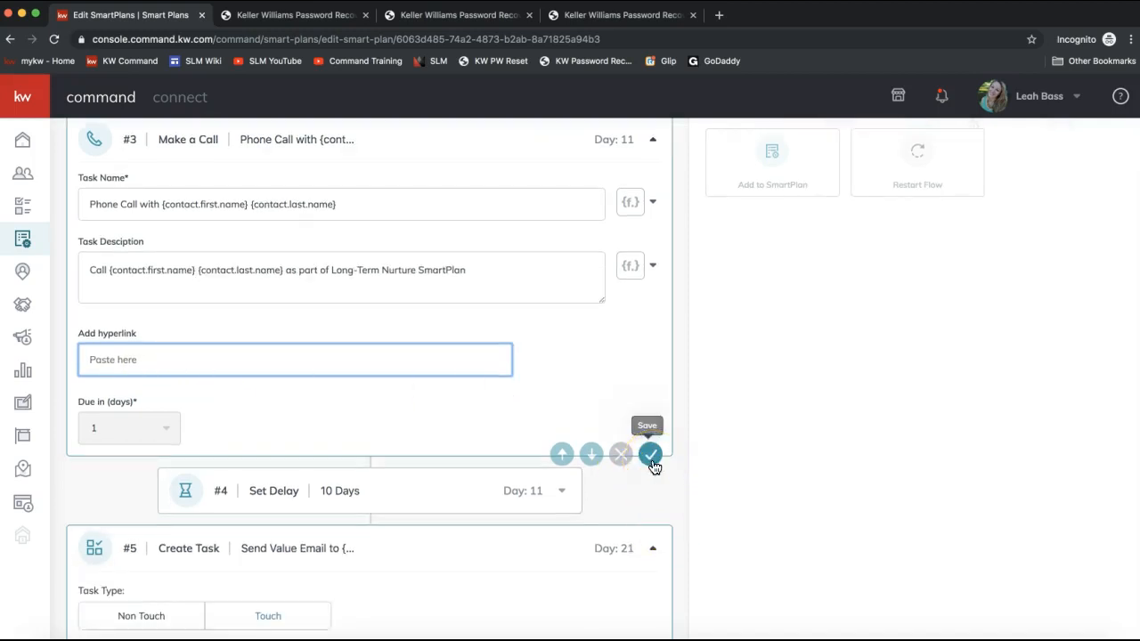
scroll(653, 465, down, 5)
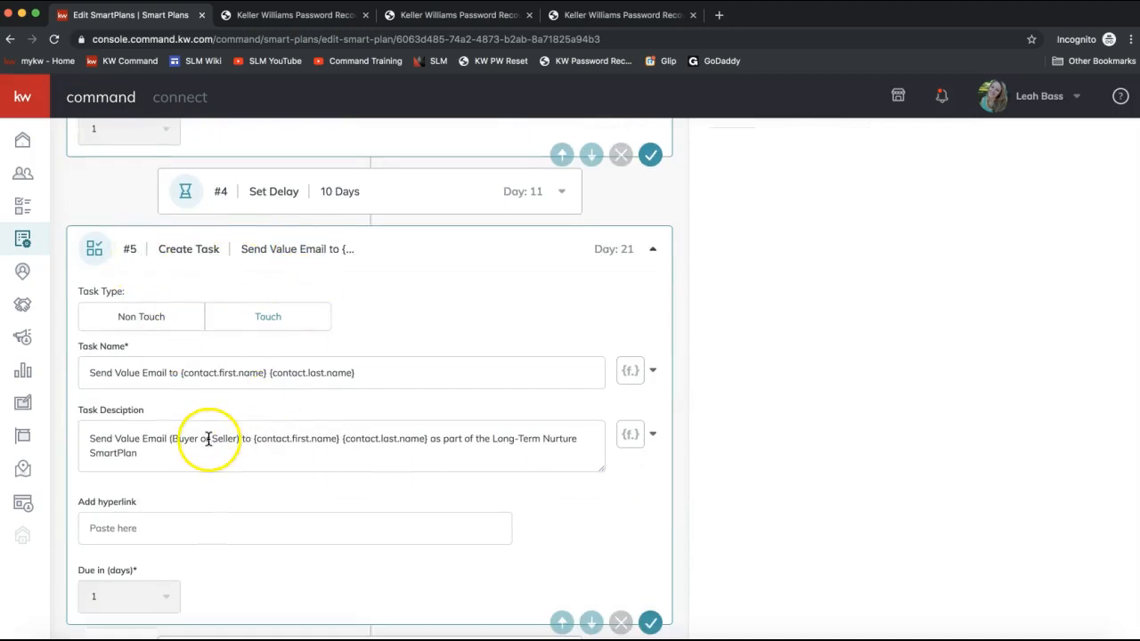
scroll(317, 294, up, 1)
drag(374, 244, 287, 251)
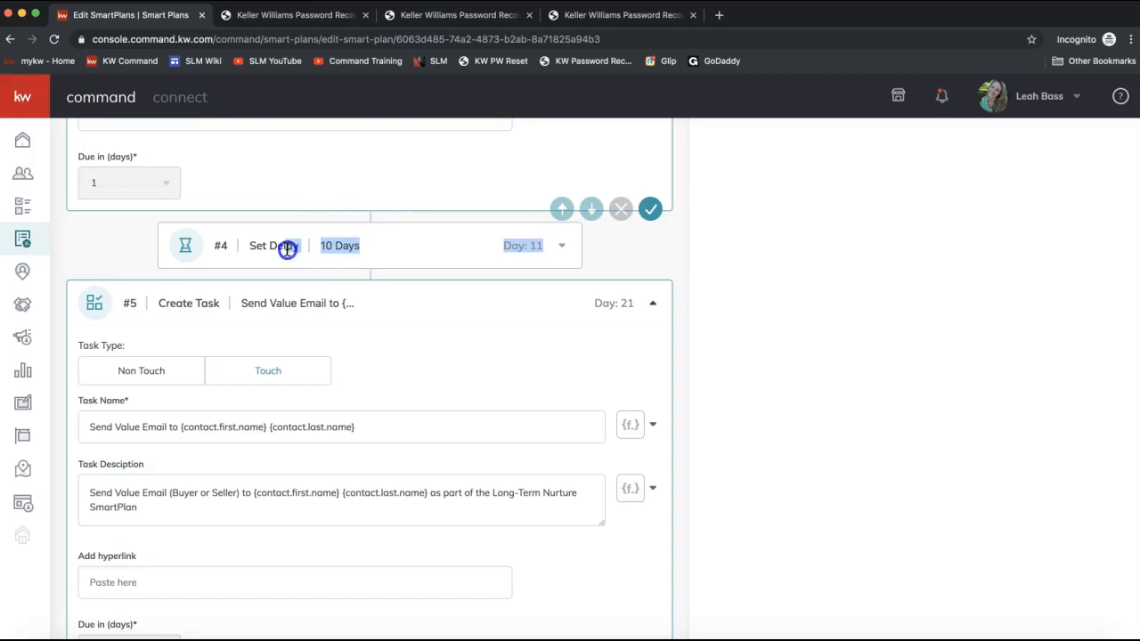
click(246, 324)
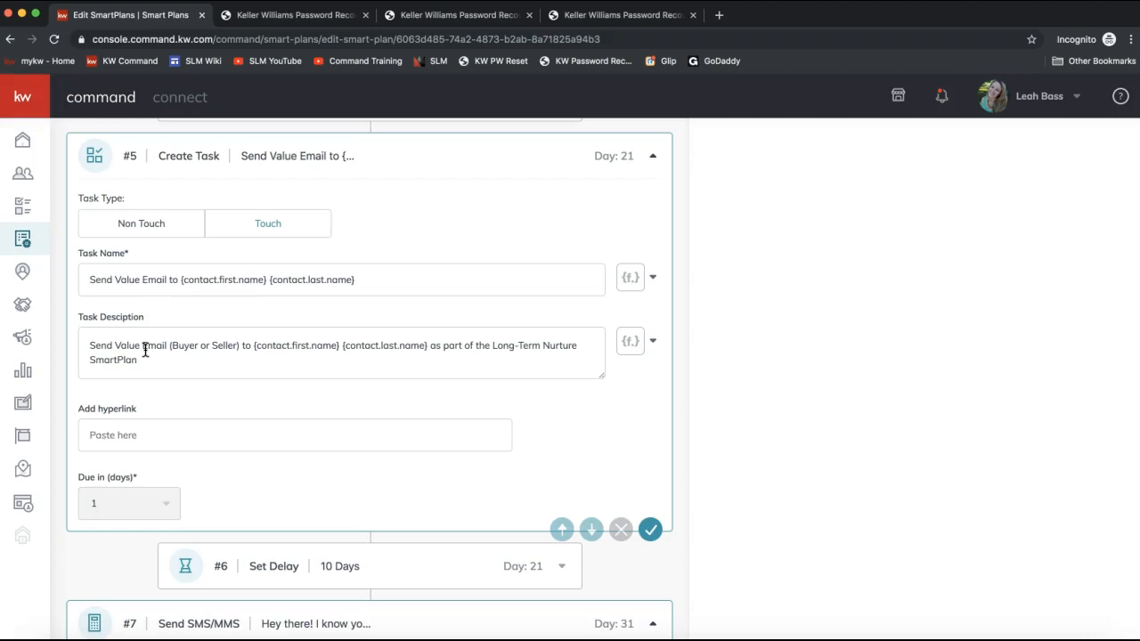
drag(86, 348, 216, 407)
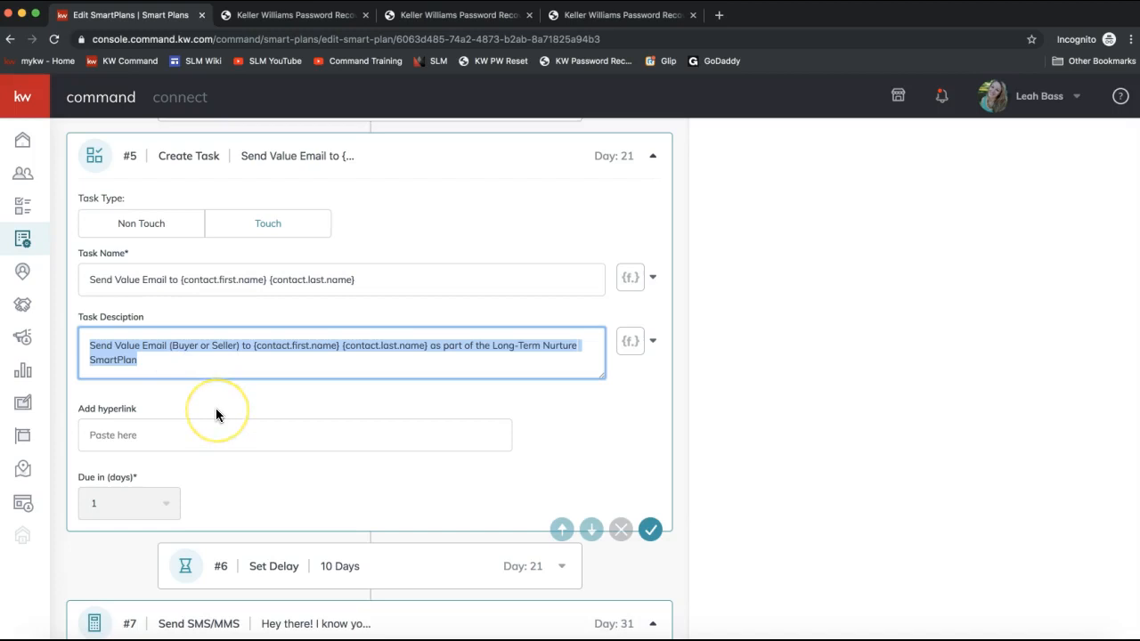
scroll(216, 407, down, 2)
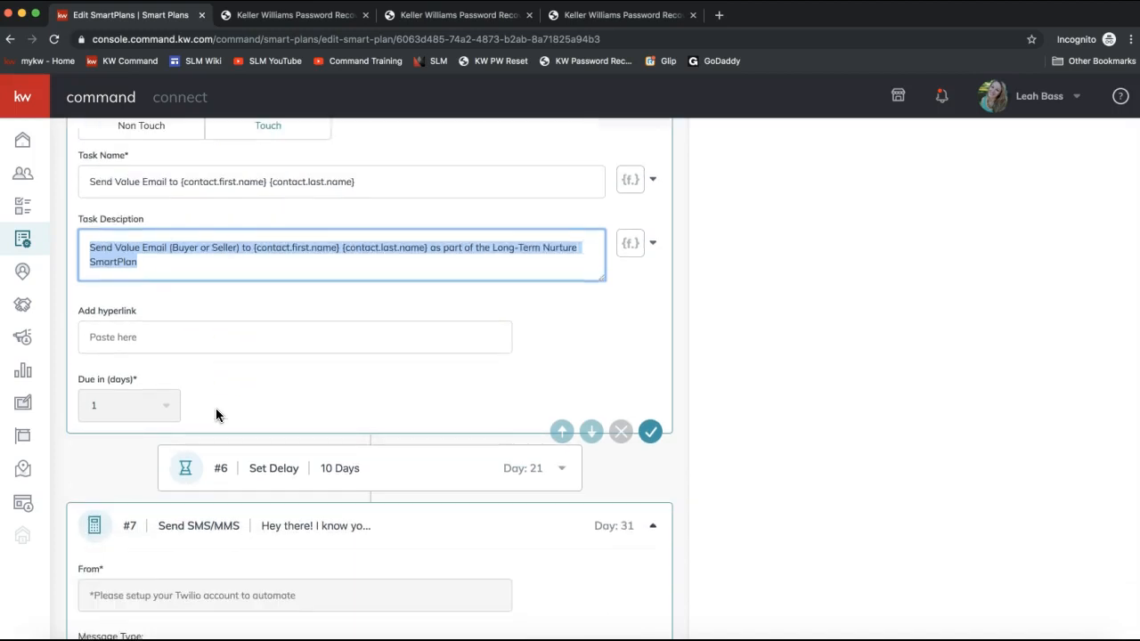
scroll(211, 436, down, 7)
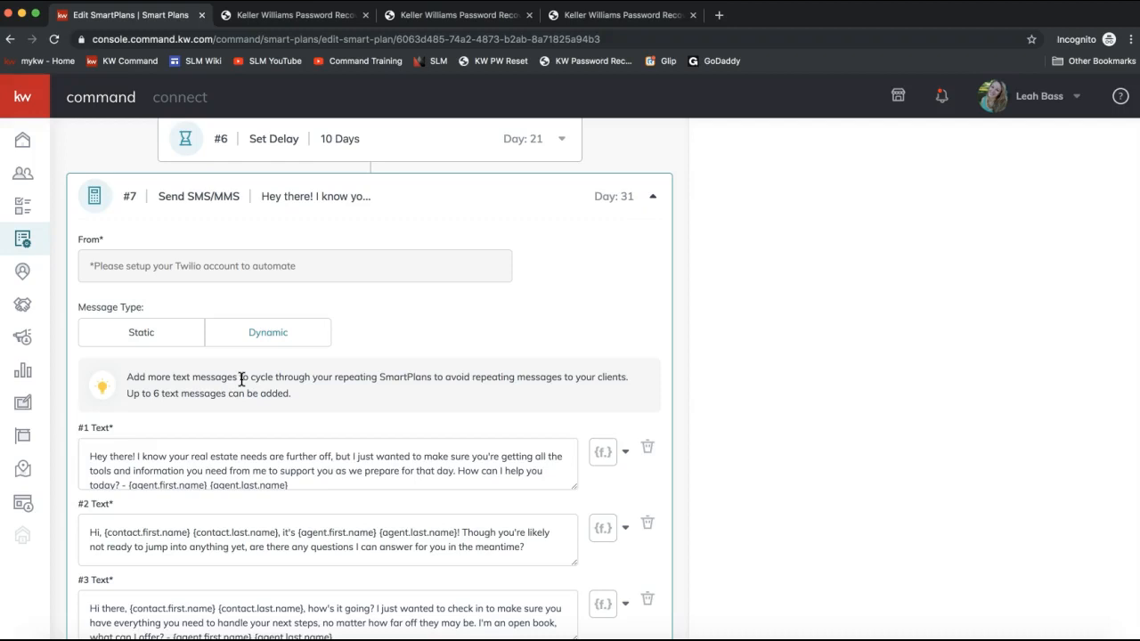
scroll(300, 305, down, 2)
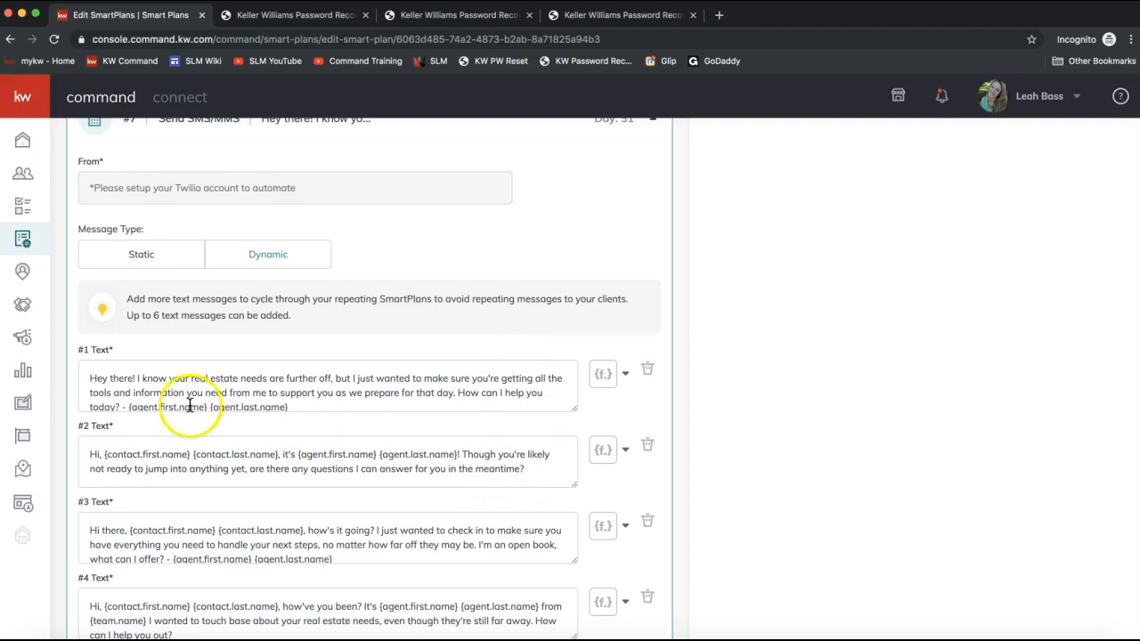
triple_click(130, 383)
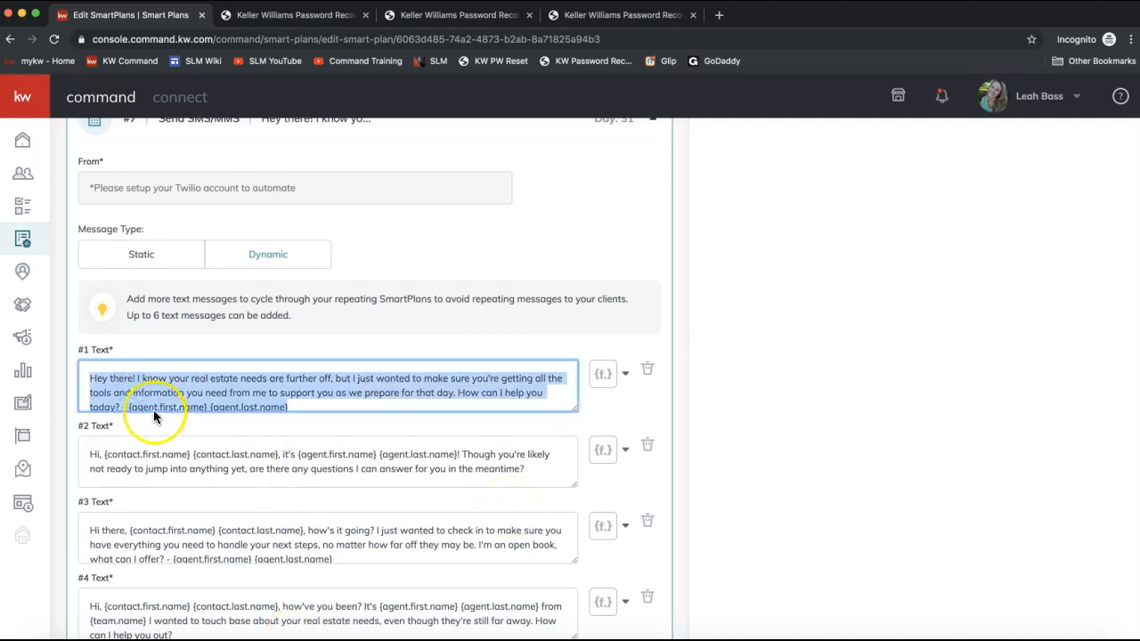
scroll(203, 400, down, 1)
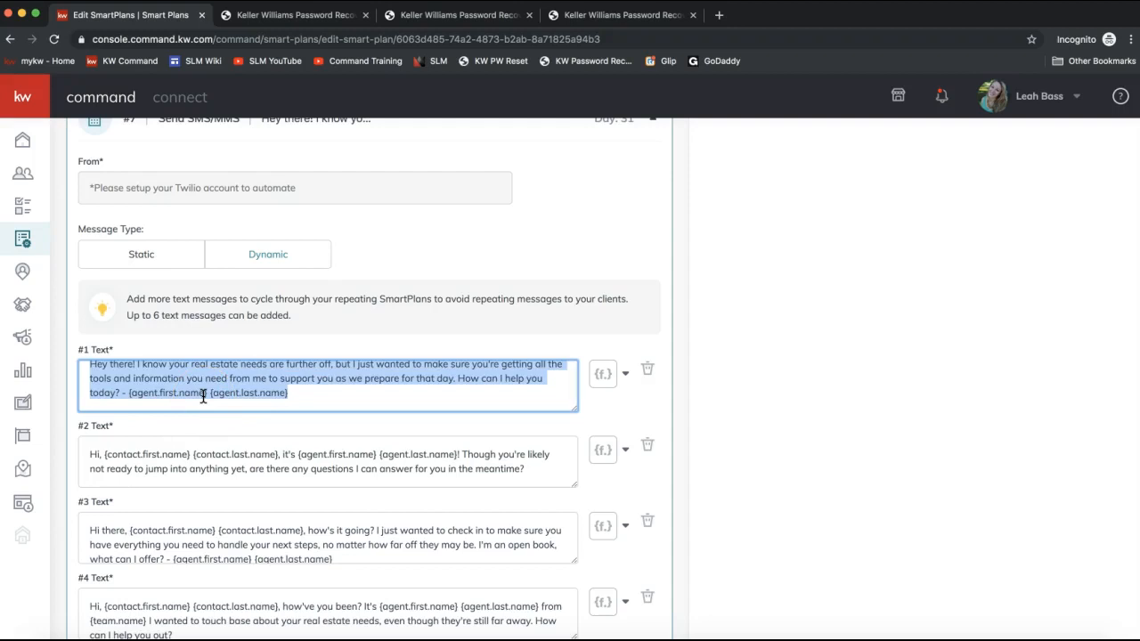
triple_click(138, 455)
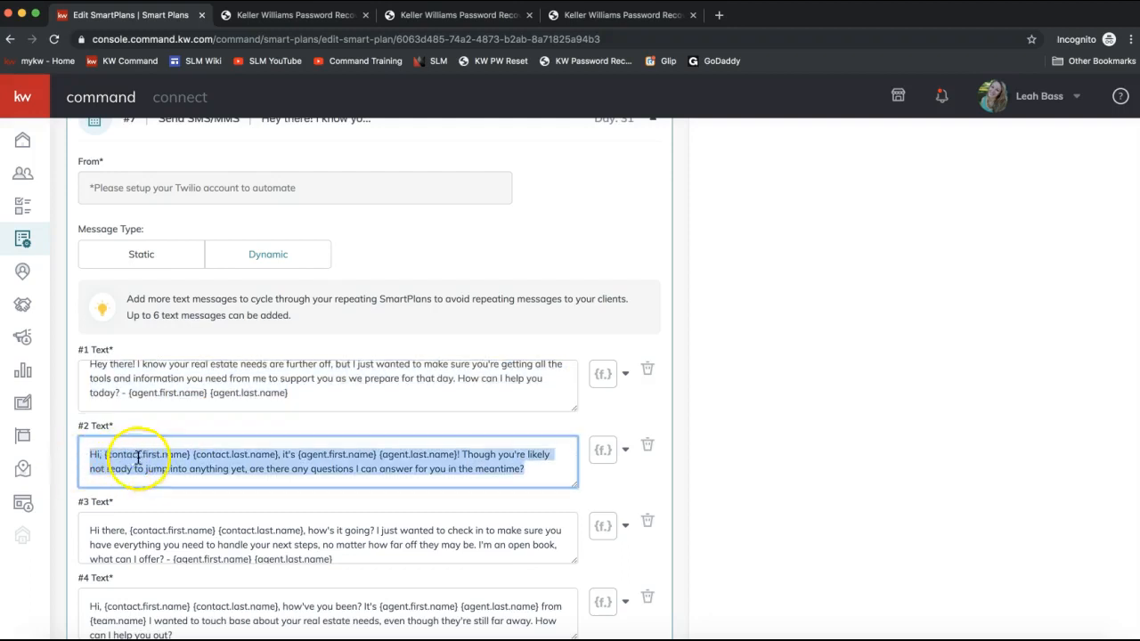
click(189, 390)
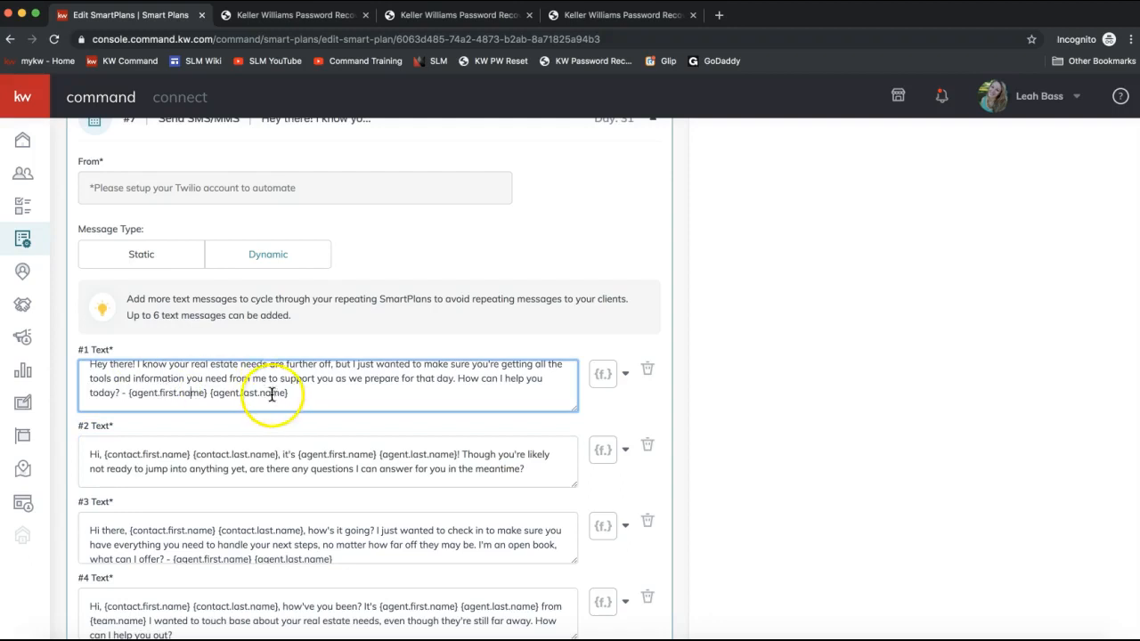
scroll(250, 385, up, 1)
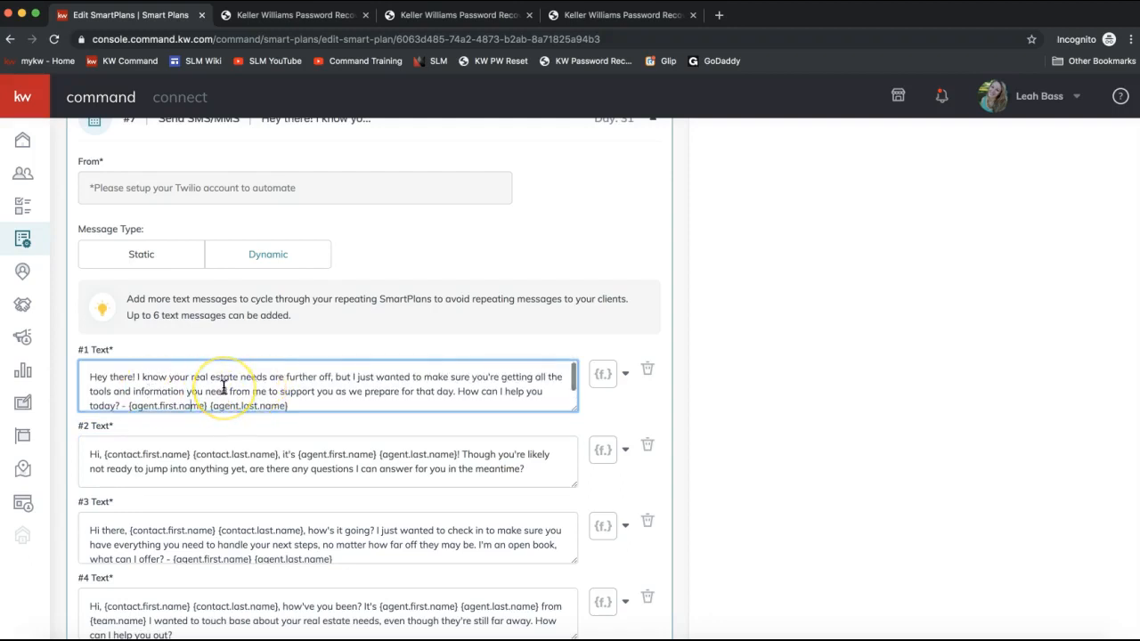
scroll(232, 392, down, 1)
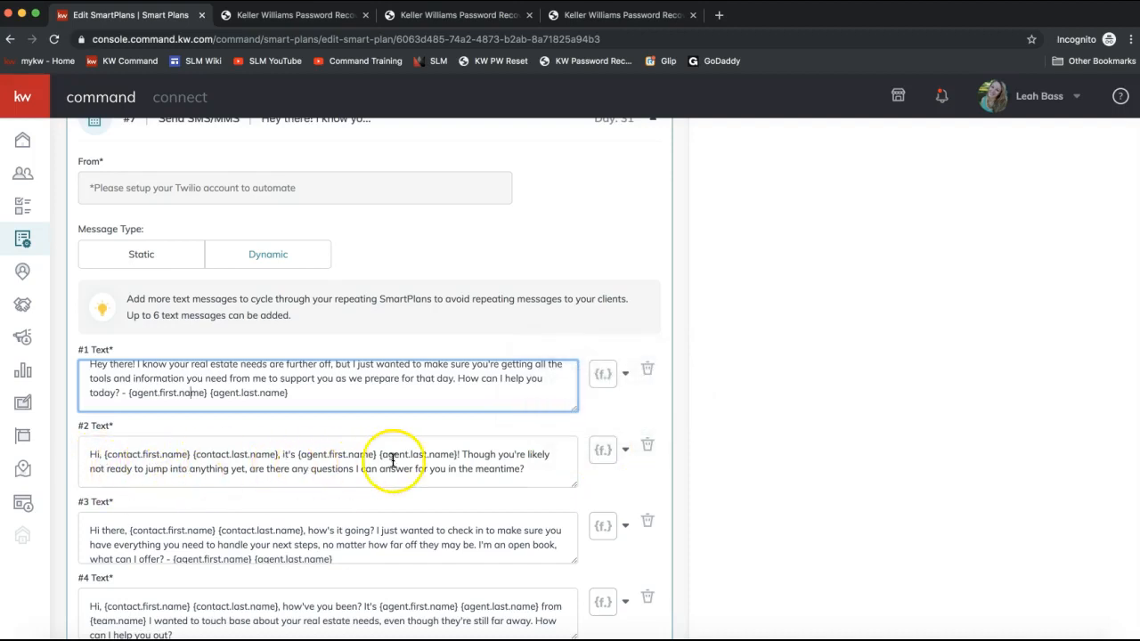
- Remove the {contact.last.name} merge field from the #2 text message and try reinserting contact.last.name from the merge fields
click(278, 454)
drag(278, 454, 193, 454)
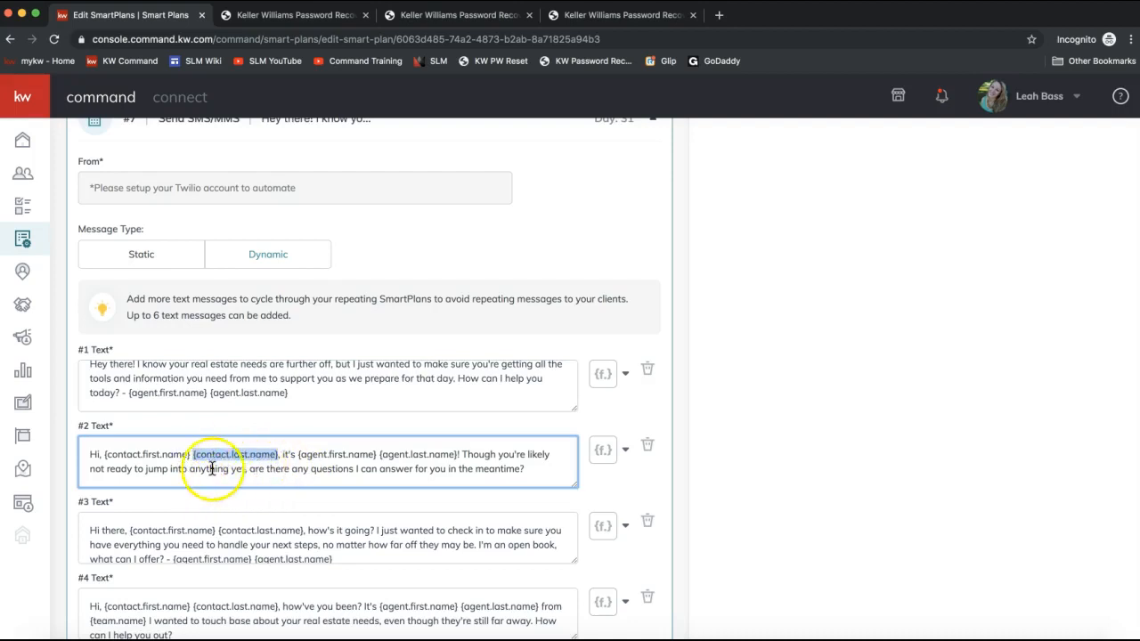
key(BackSpace)
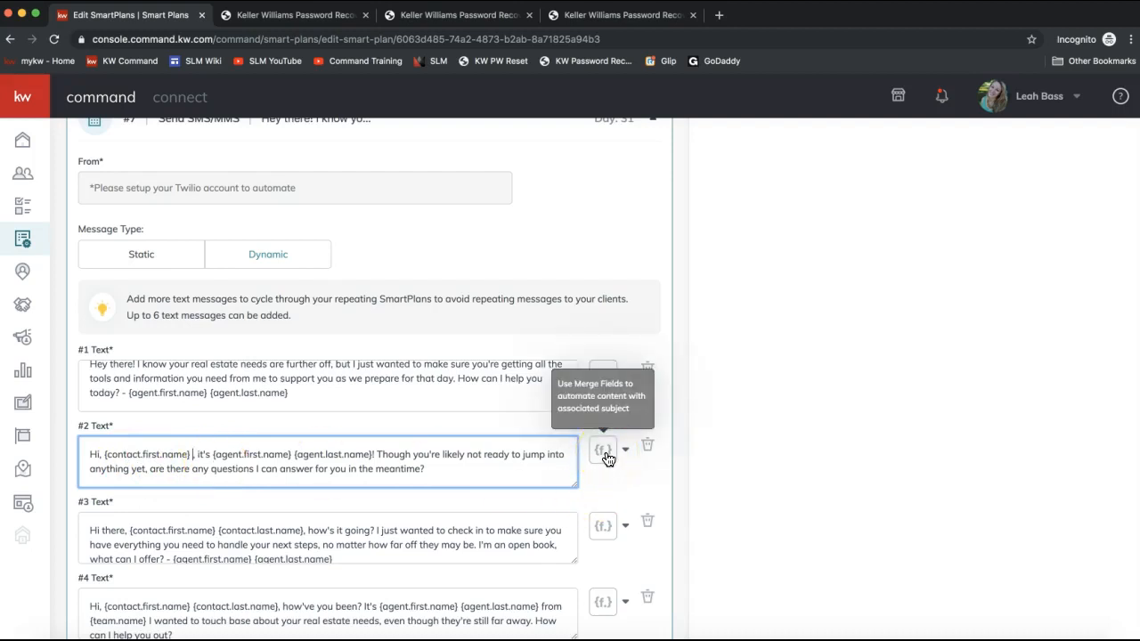
click(606, 454)
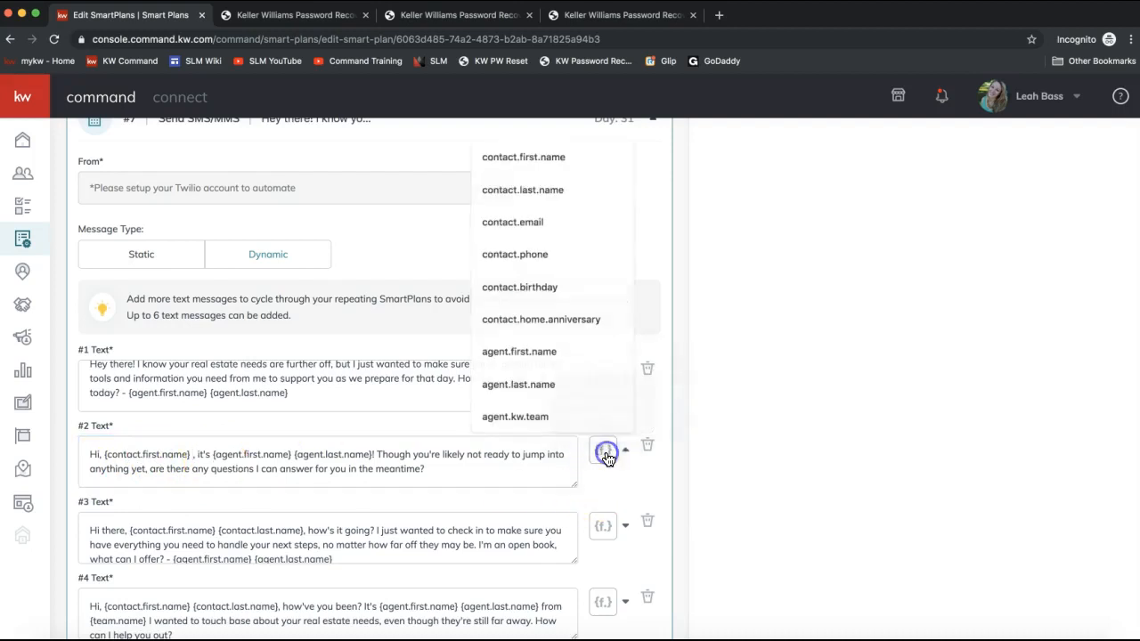
click(521, 193)
click(377, 469)
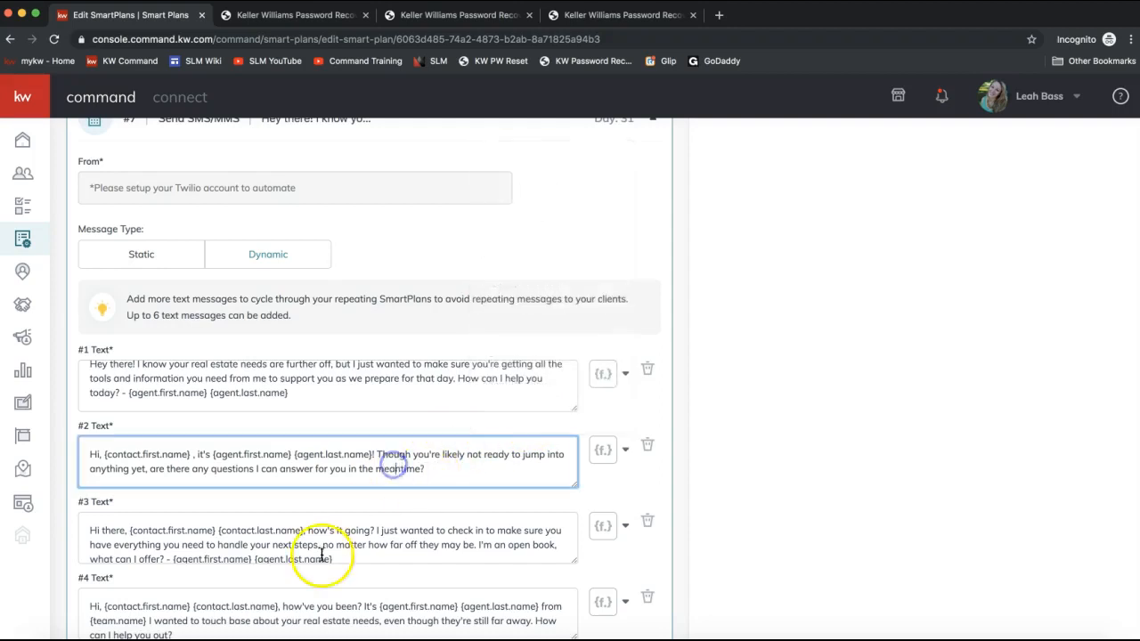
- Leave the plan editor and return to My SmartPlans
scroll(278, 507, down, 3)
scroll(277, 507, down, 3)
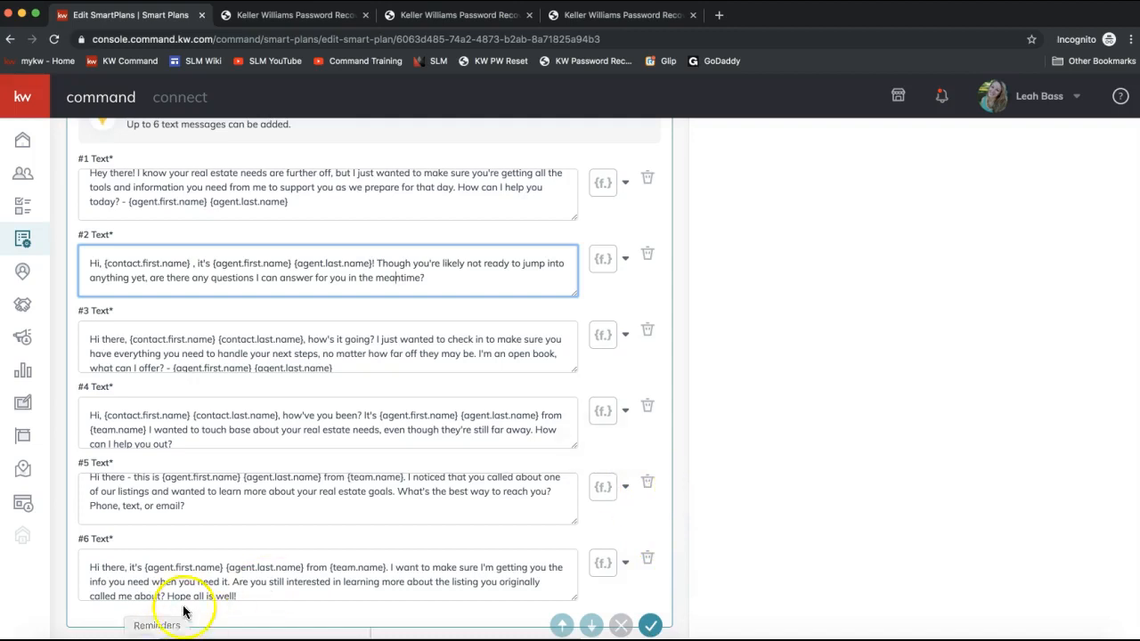
scroll(888, 422, up, 15)
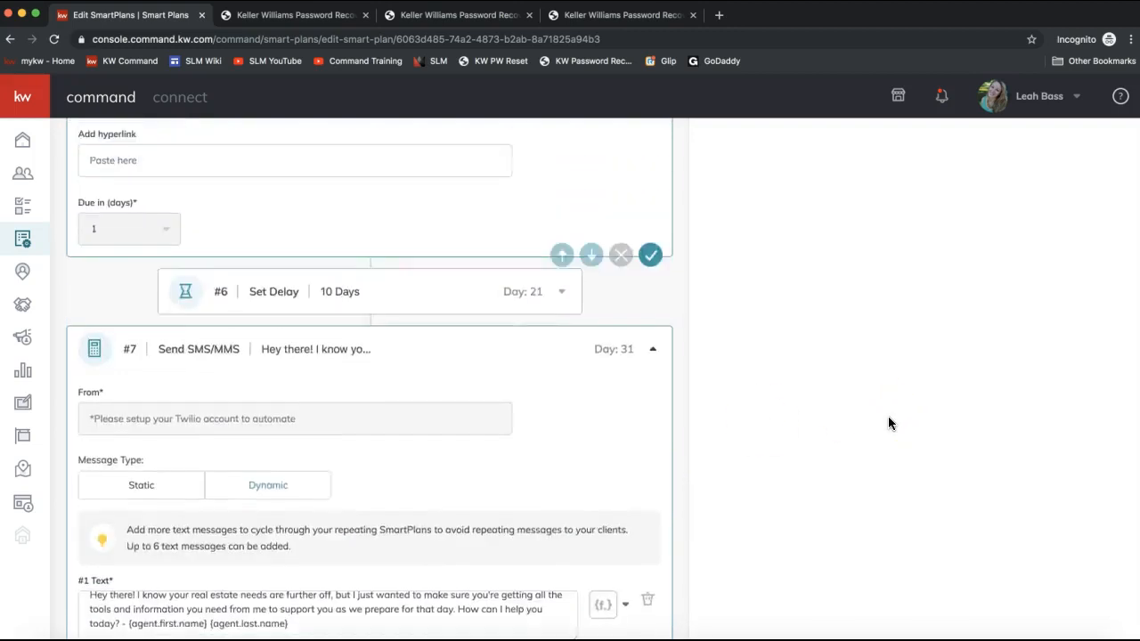
scroll(888, 422, up, 3)
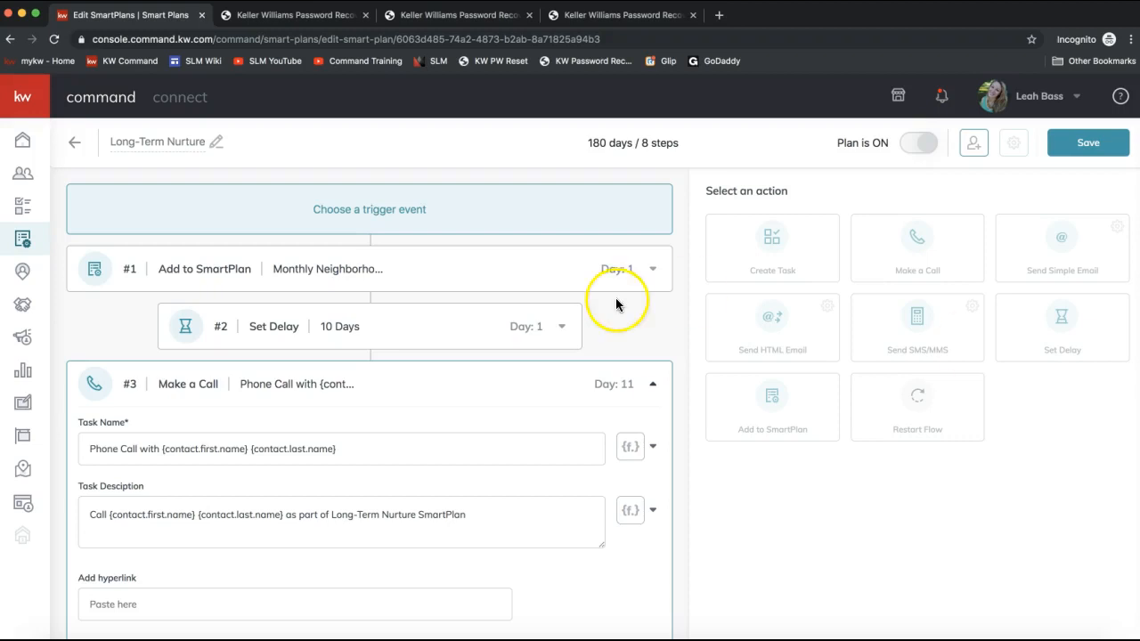
click(30, 244)
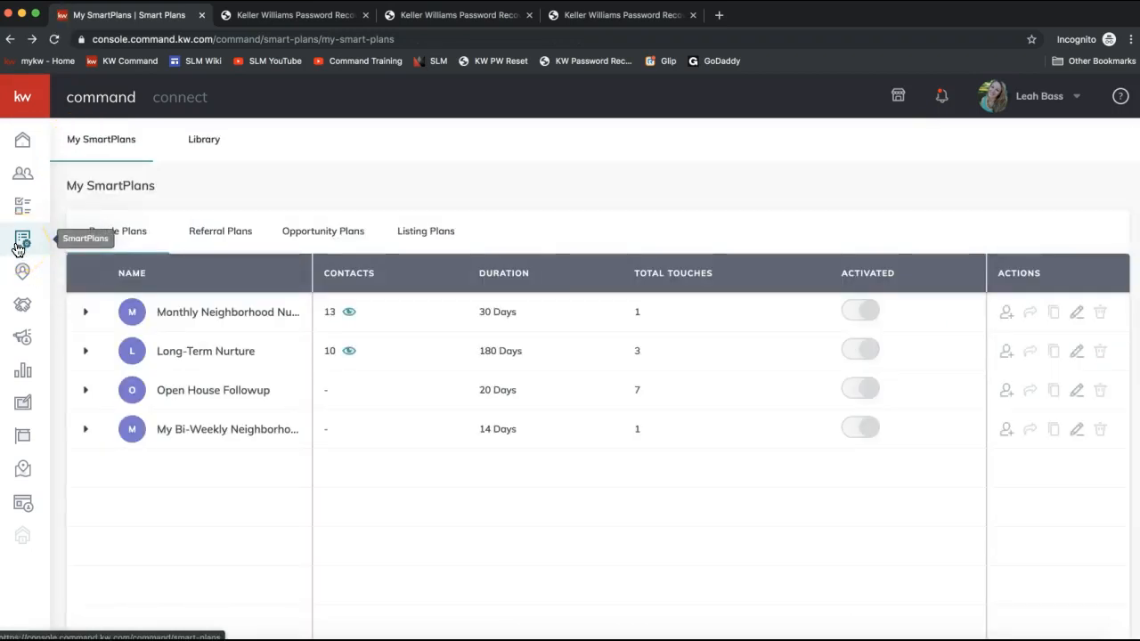
- Search the contacts by the demo contact's first name and open that contact's record
click(28, 175)
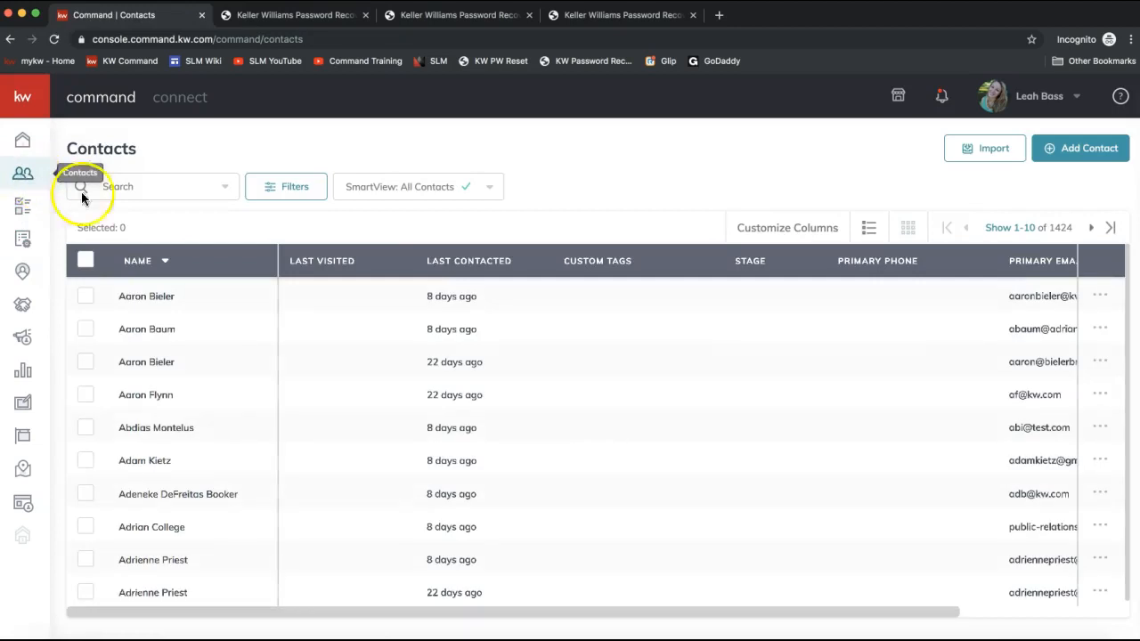
click(132, 186)
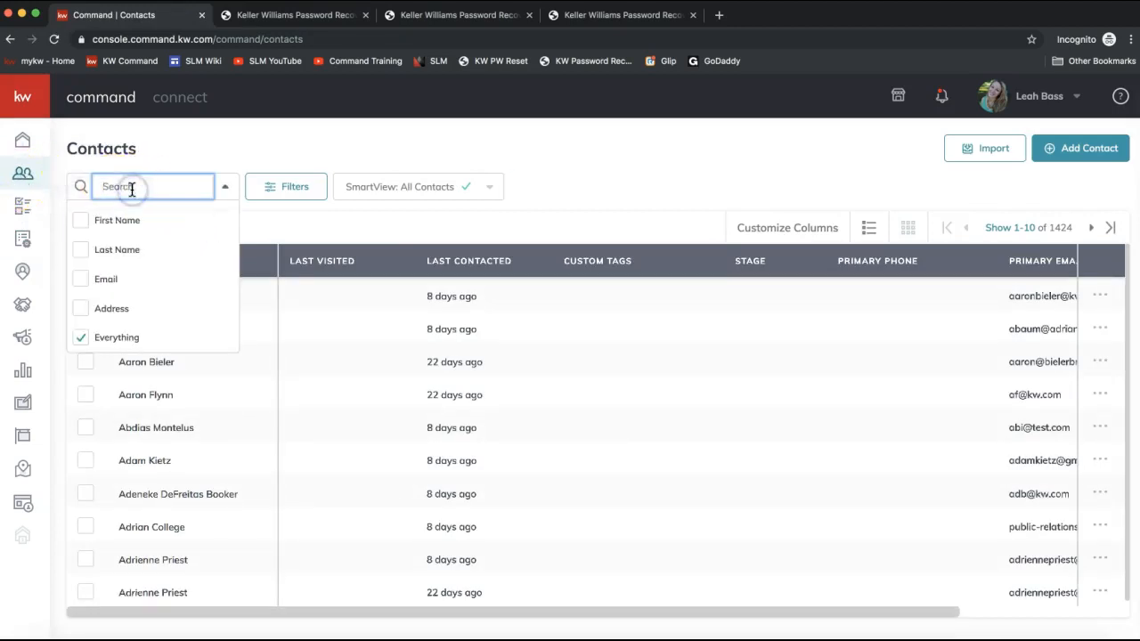
text(fred)
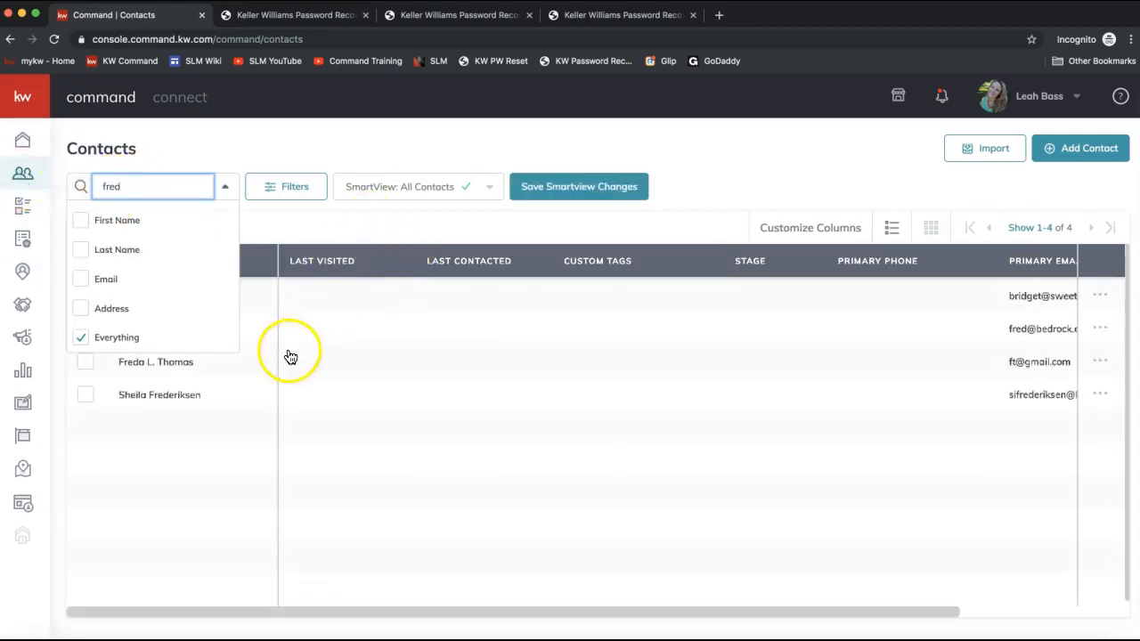
click(335, 228)
click(182, 330)
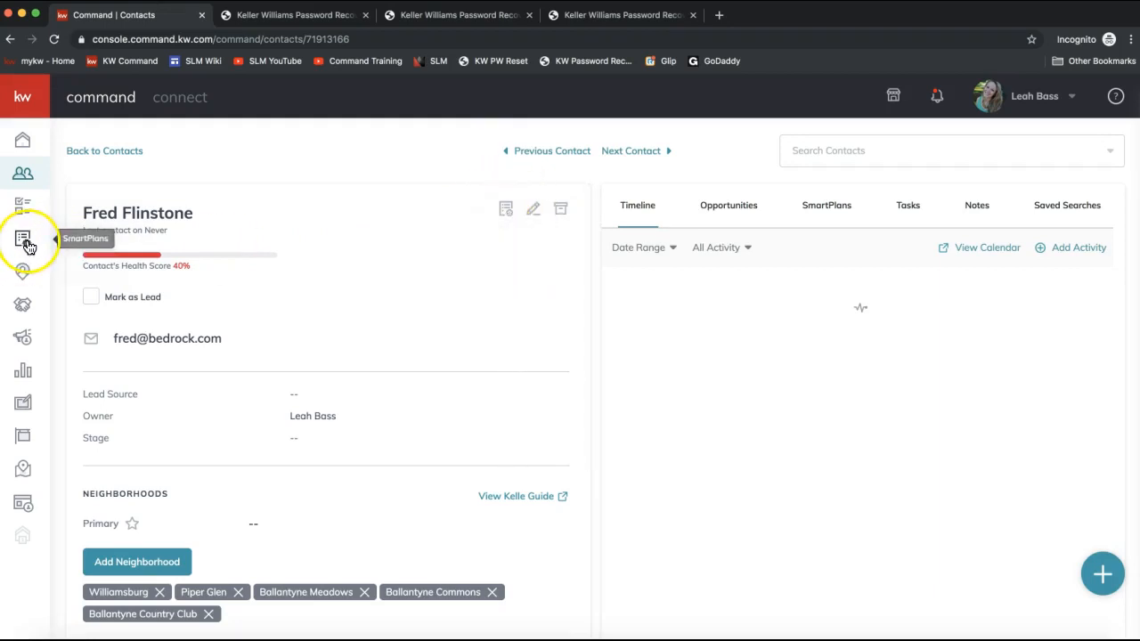
- Open and close the add-to-SmartPlan panel, then view the contact's SmartPlans tab
click(504, 213)
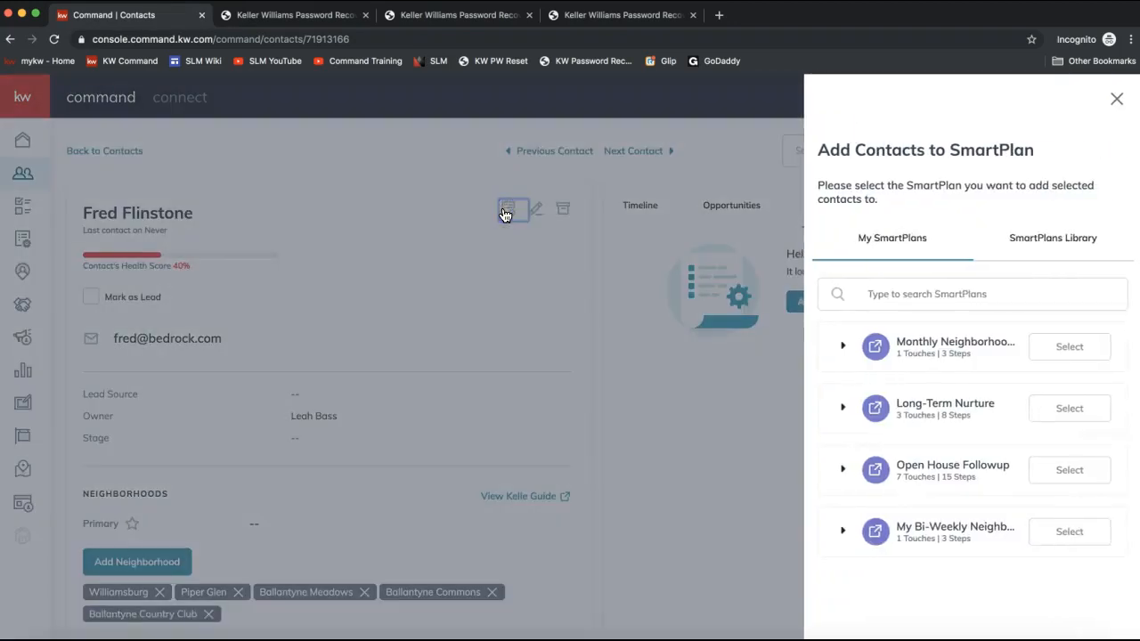
click(616, 206)
click(828, 218)
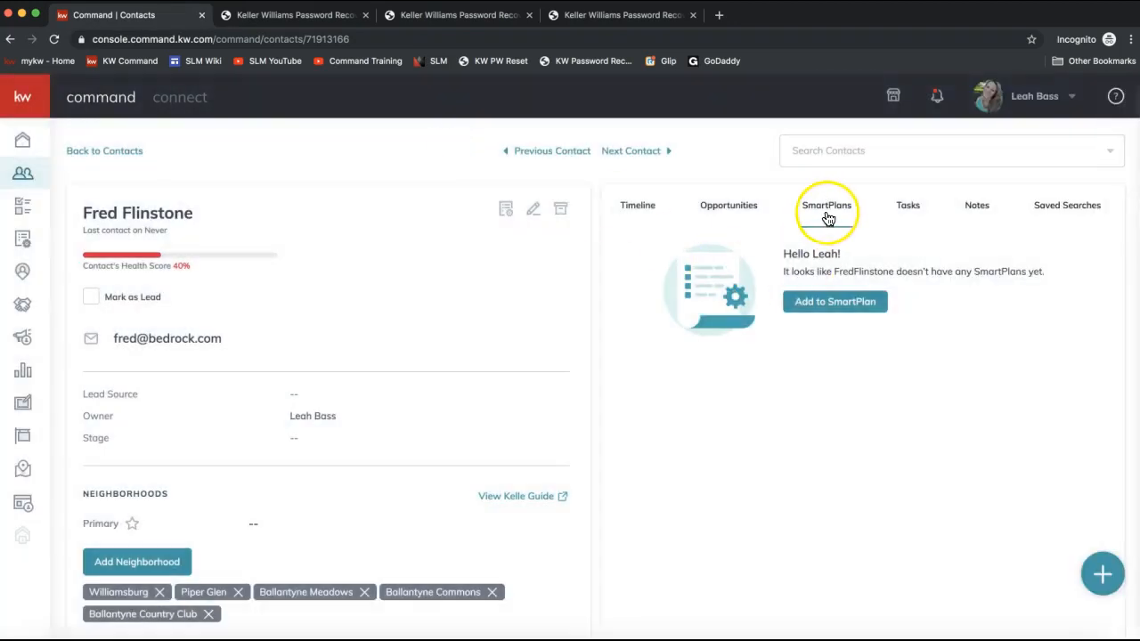
- Add the contact to the Monthly Neighborhood Nurture SmartPlan and confirm the subscription
click(1101, 572)
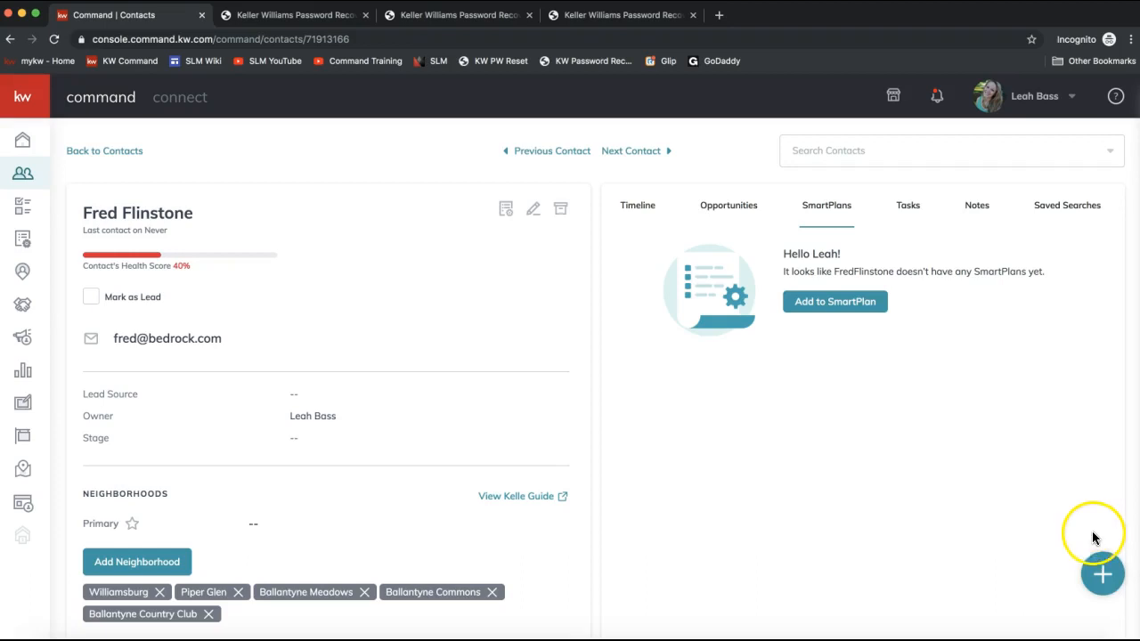
click(819, 305)
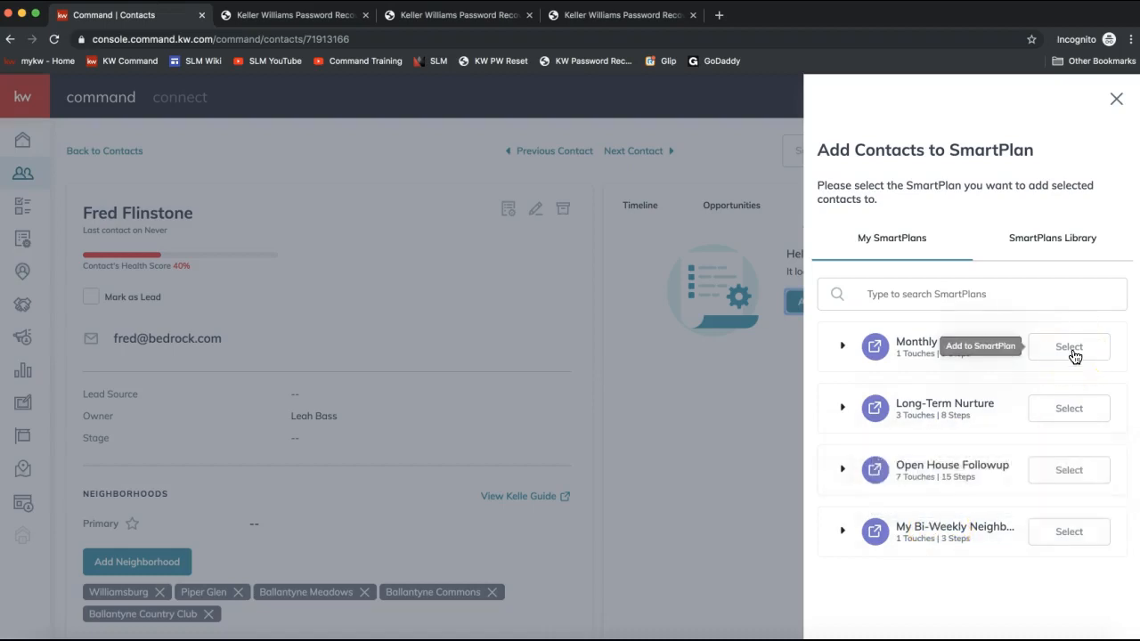
click(1072, 350)
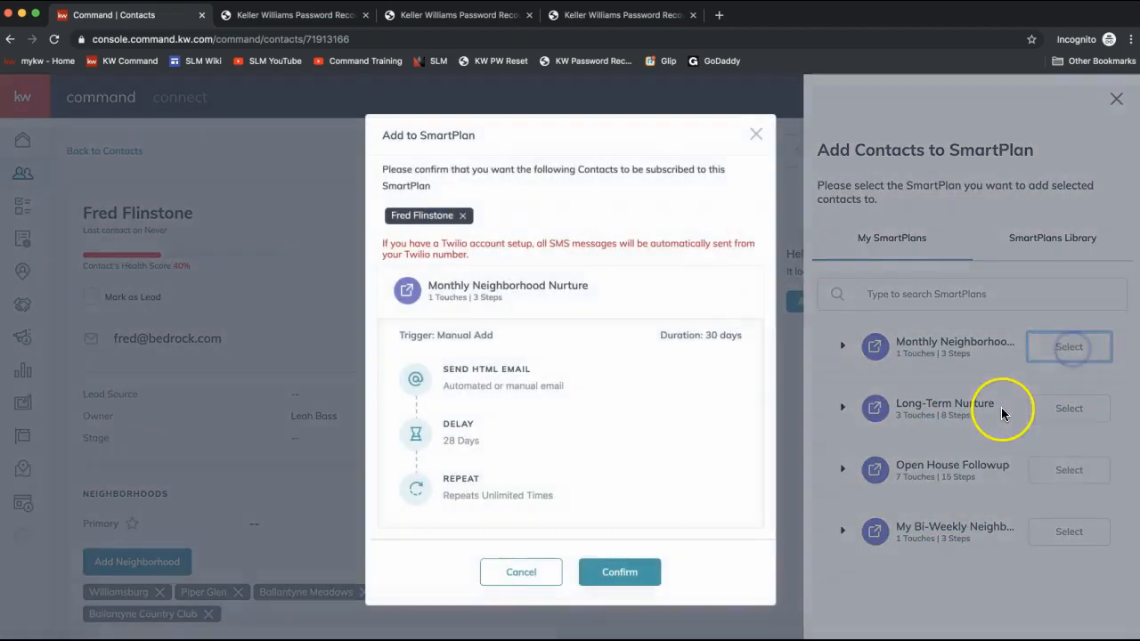
click(632, 577)
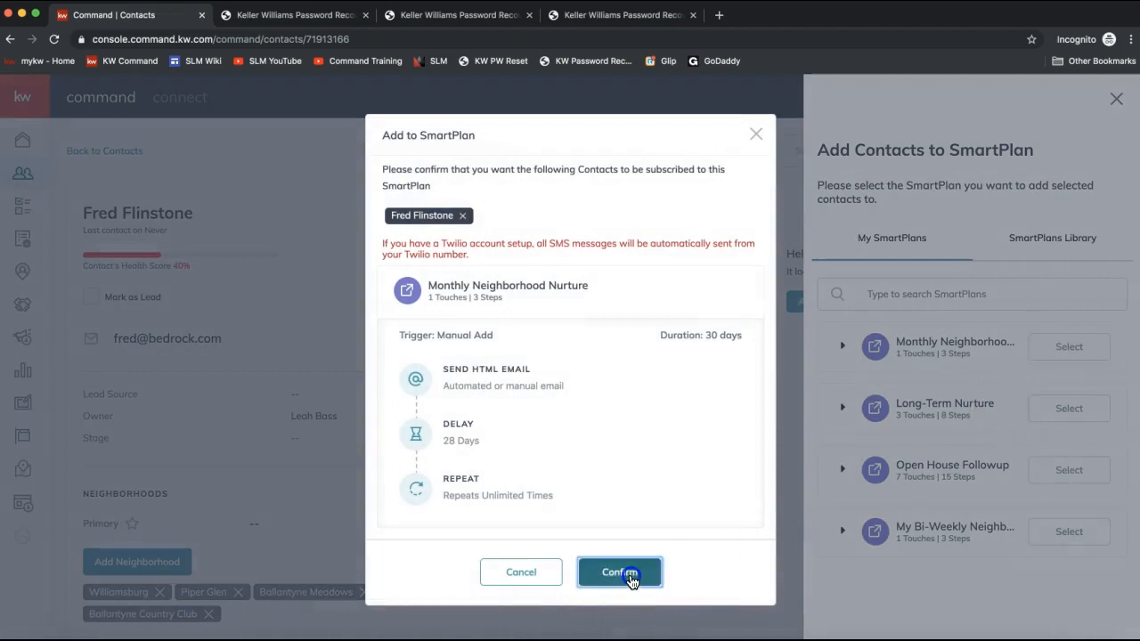
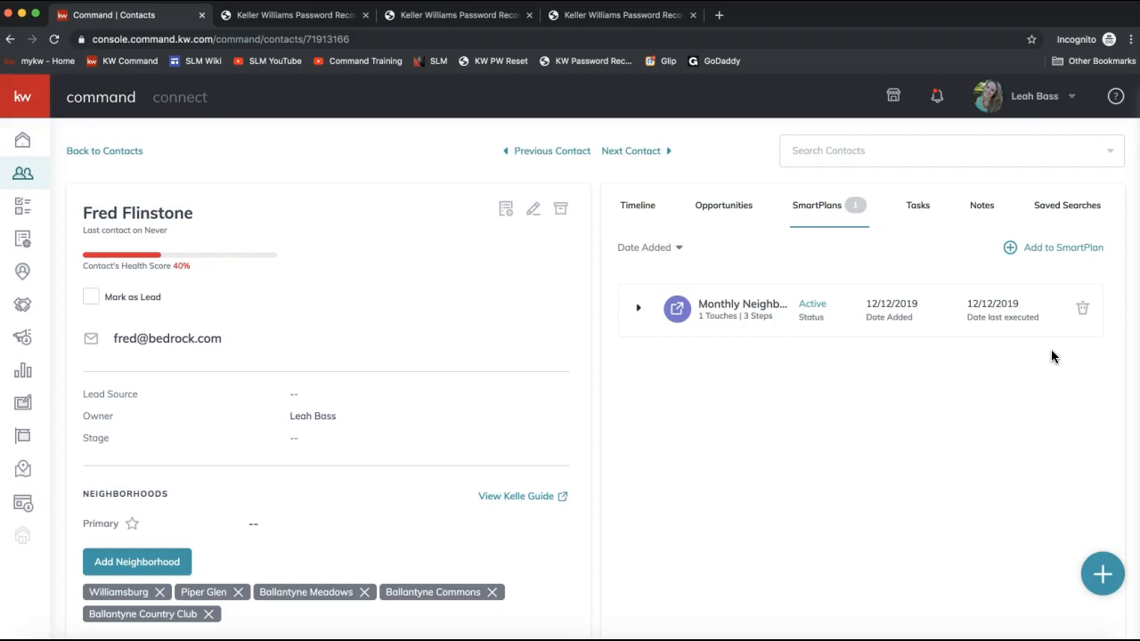
- Open the account Settings page from the profile menu
click(1014, 103)
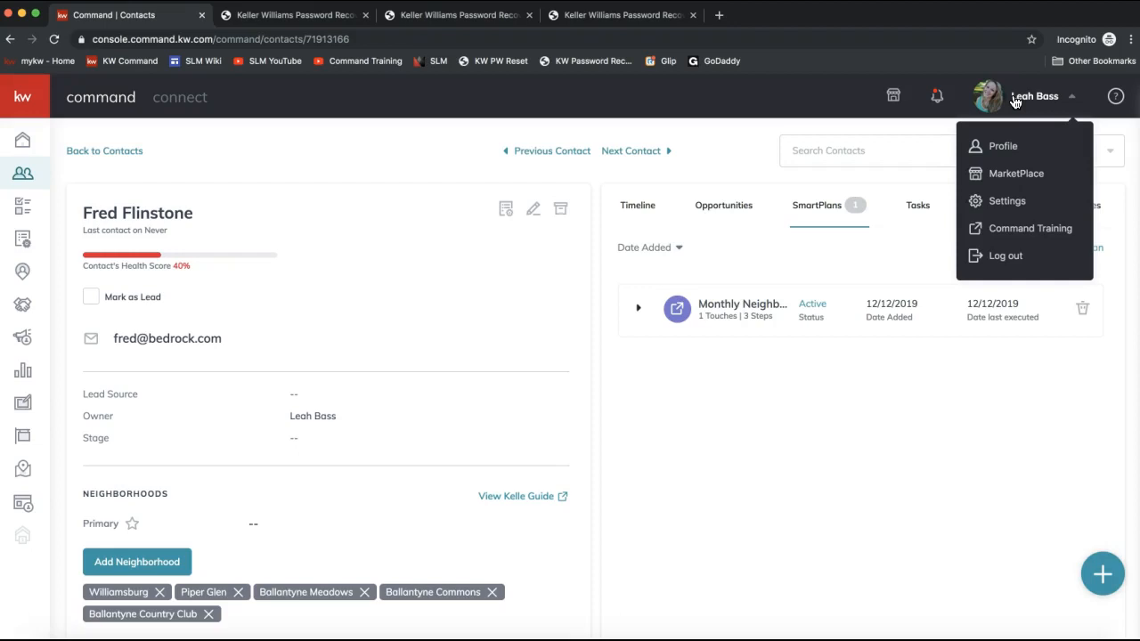
click(1011, 214)
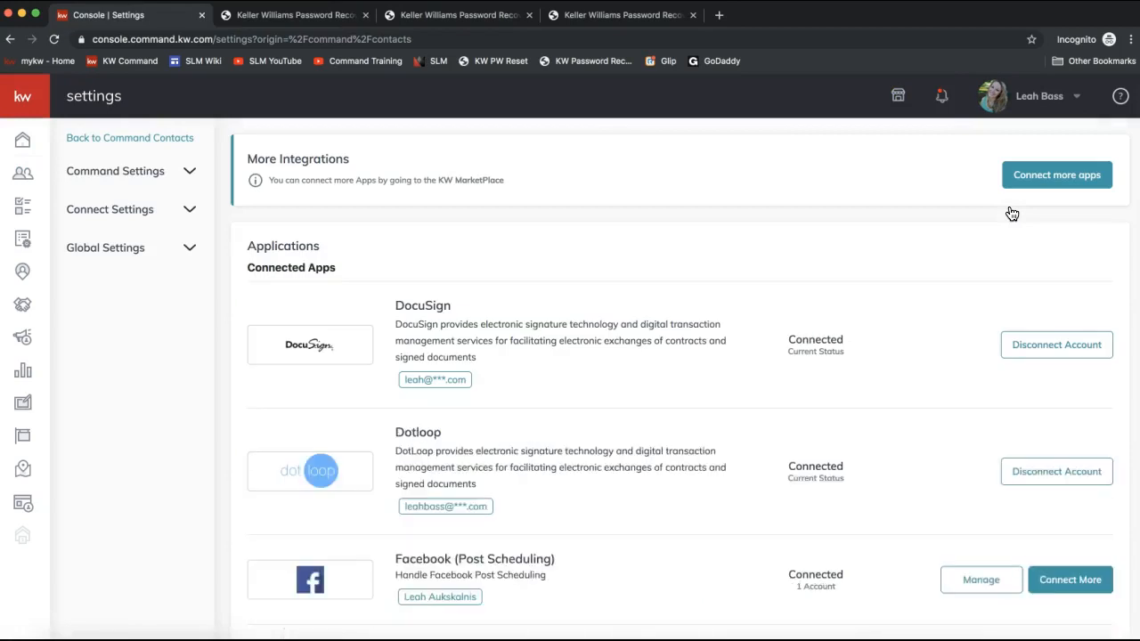
- Review the list of connected and available app integrations in Settings
click(1039, 96)
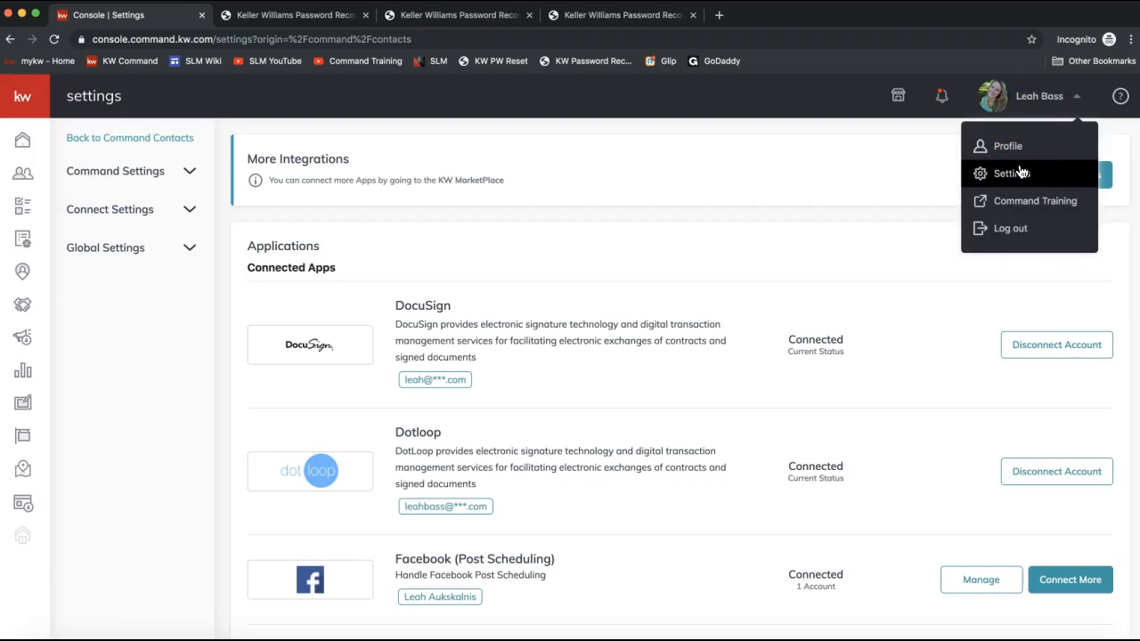
triple_click(281, 265)
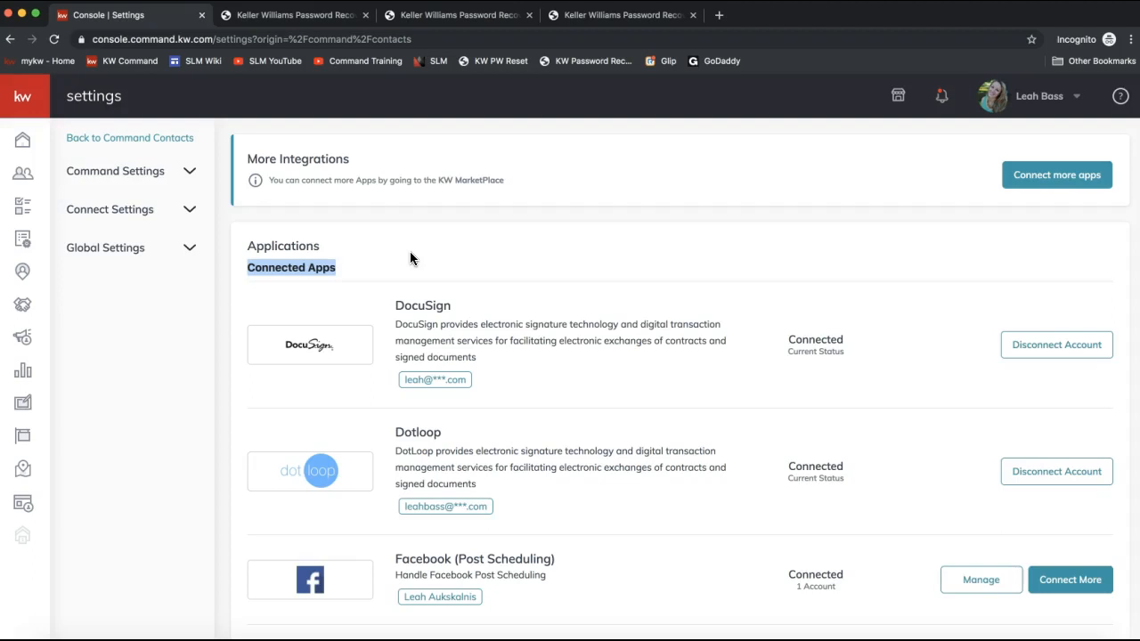
scroll(381, 278, down, 4)
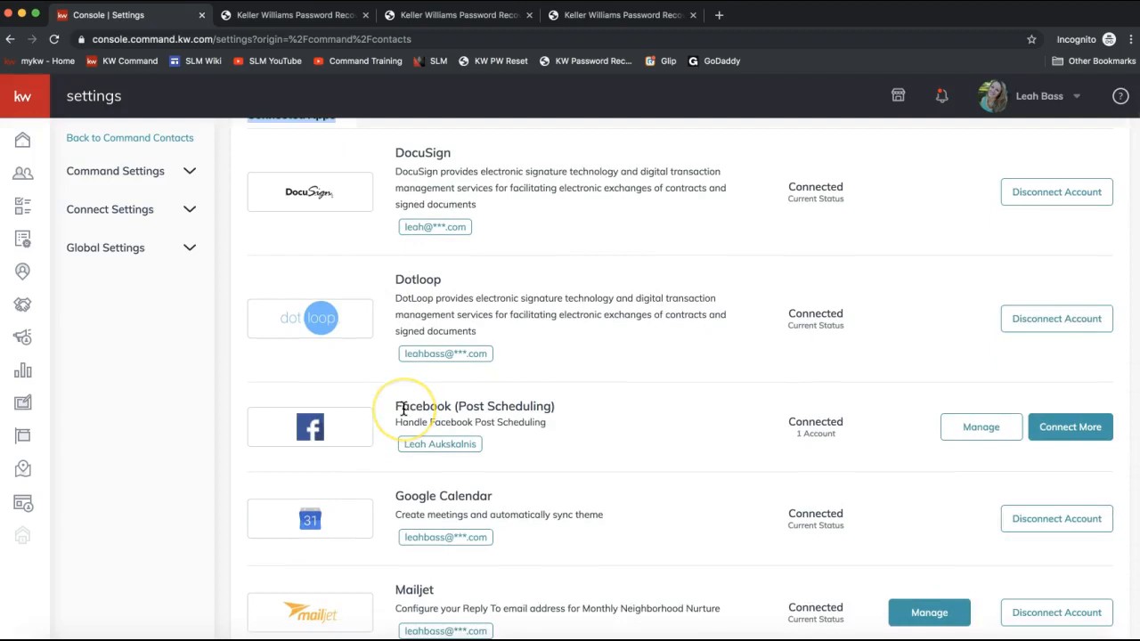
scroll(405, 392, down, 7)
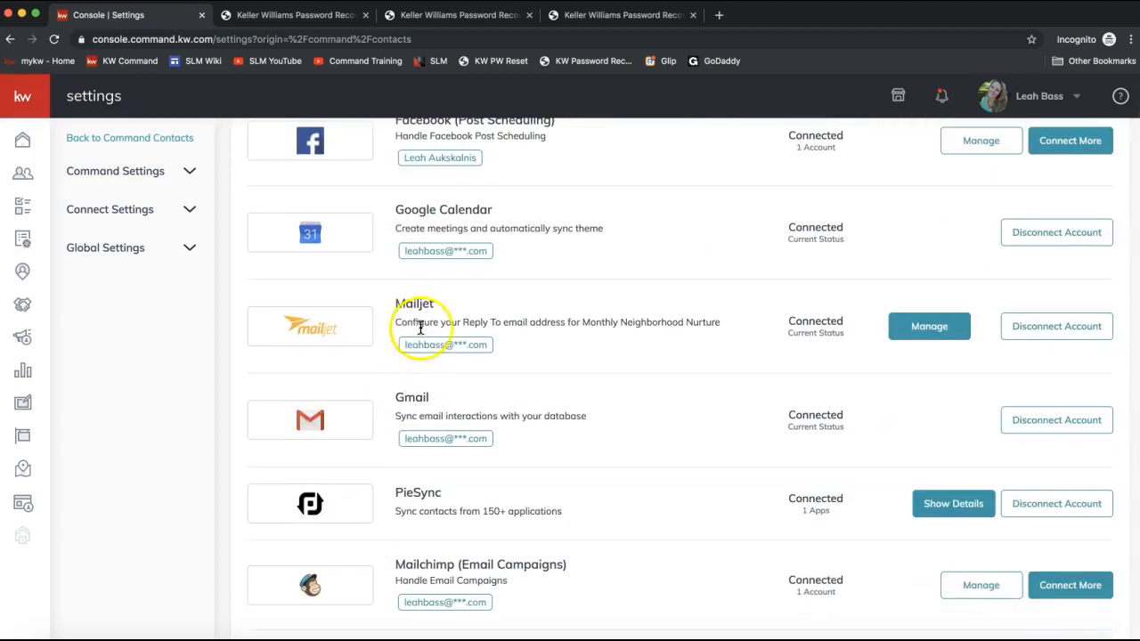
scroll(420, 328, up, 3)
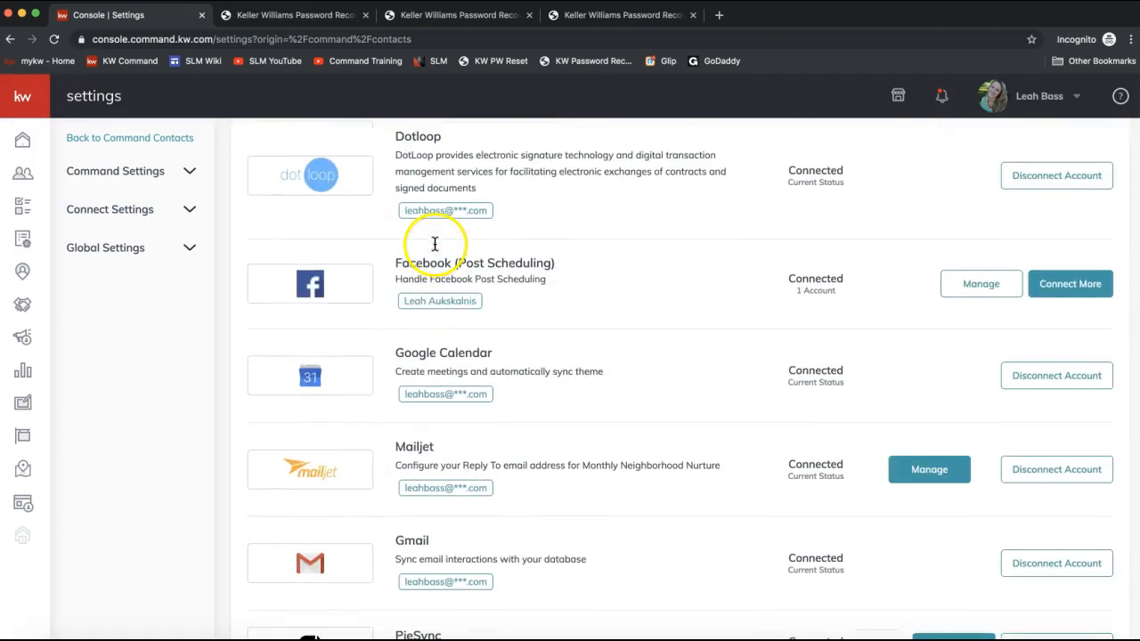
click(485, 275)
scroll(460, 283, down, 10)
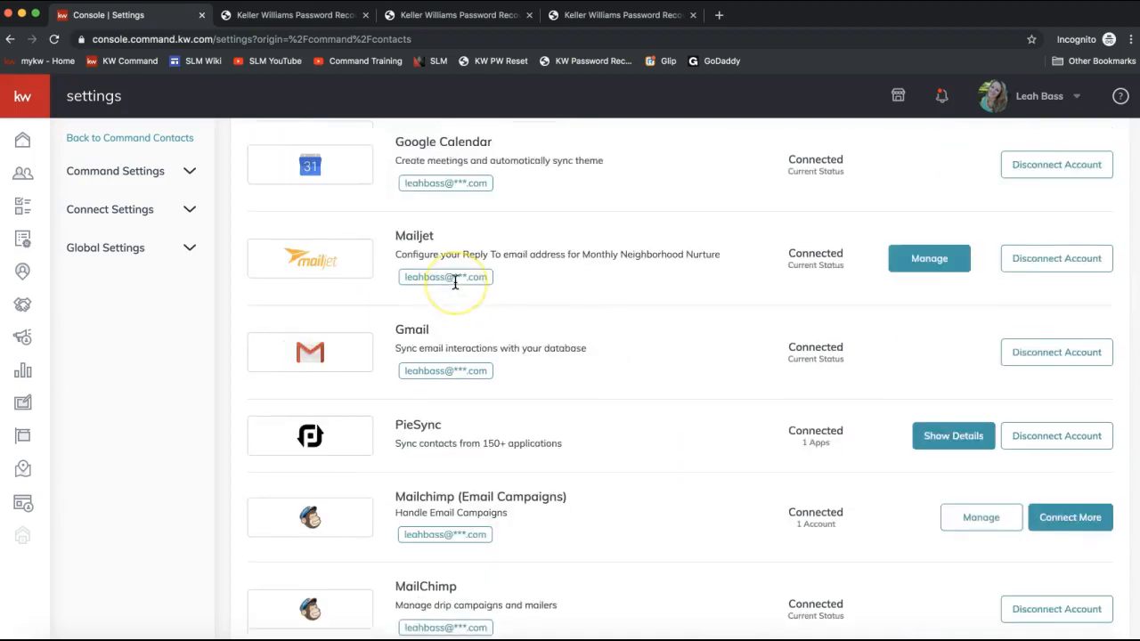
scroll(455, 283, down, 9)
click(539, 522)
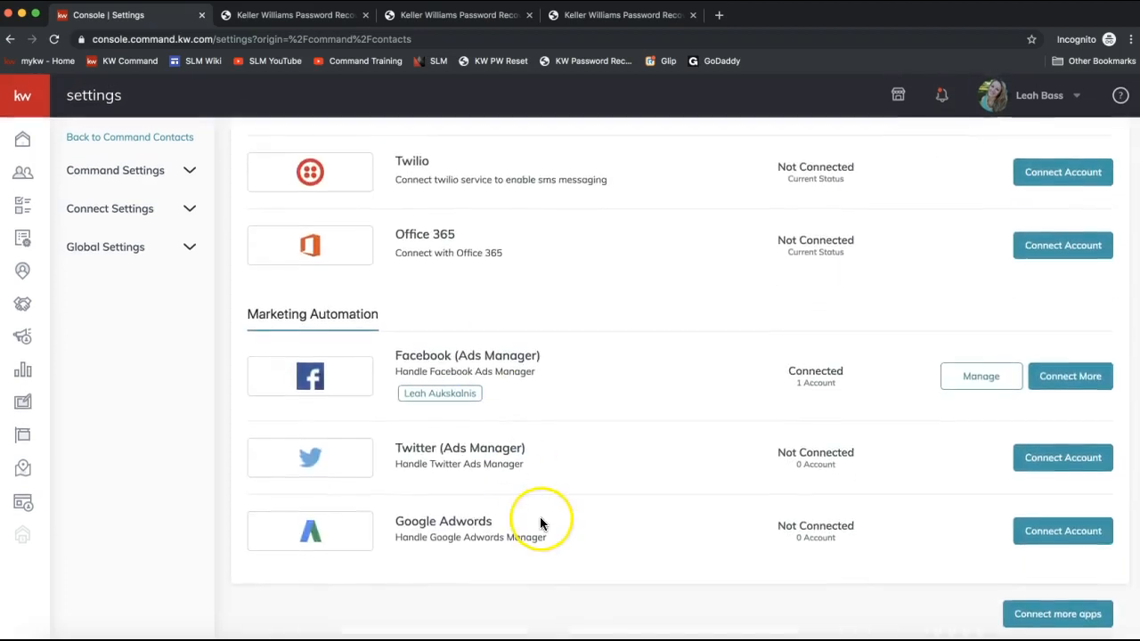
scroll(539, 522, up, 8)
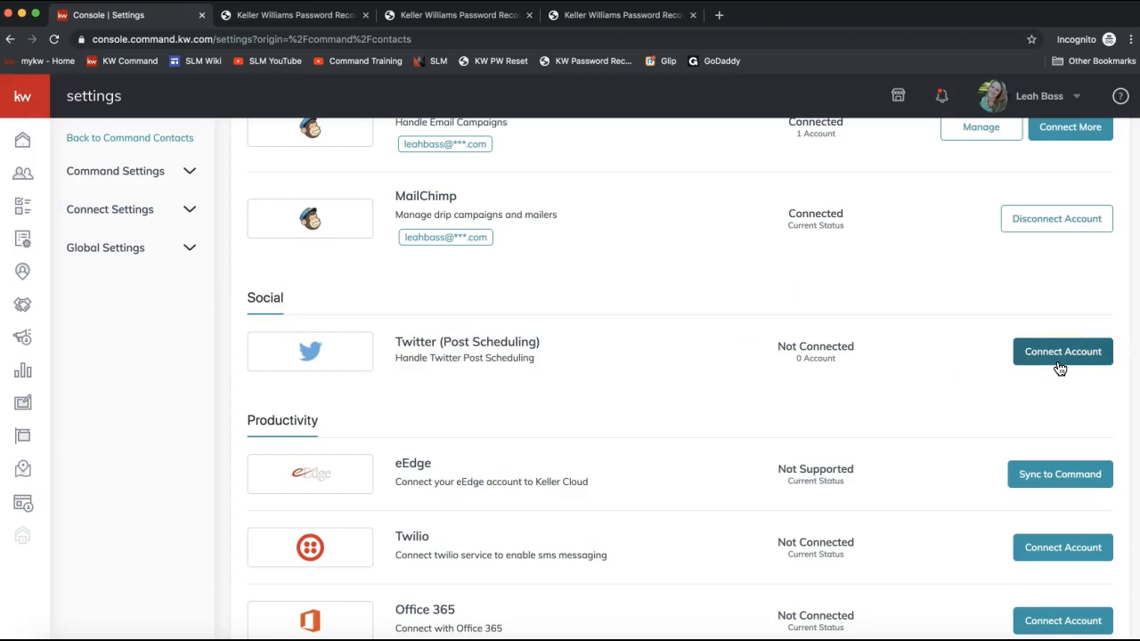
scroll(496, 425, up, 6)
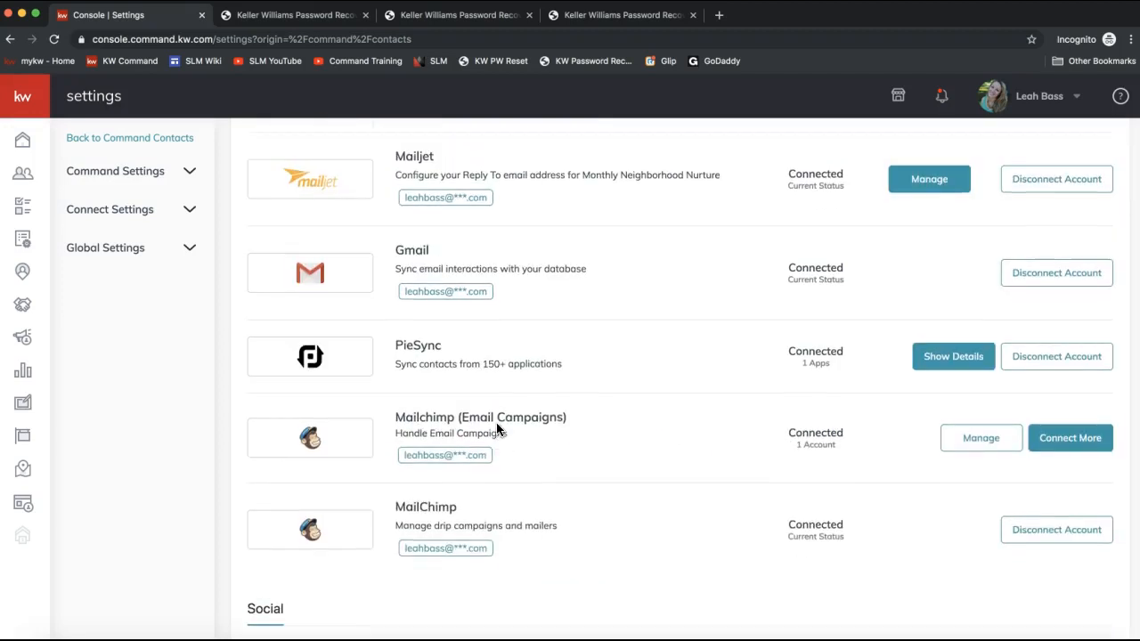
scroll(497, 331, up, 1)
drag(555, 256, 388, 258)
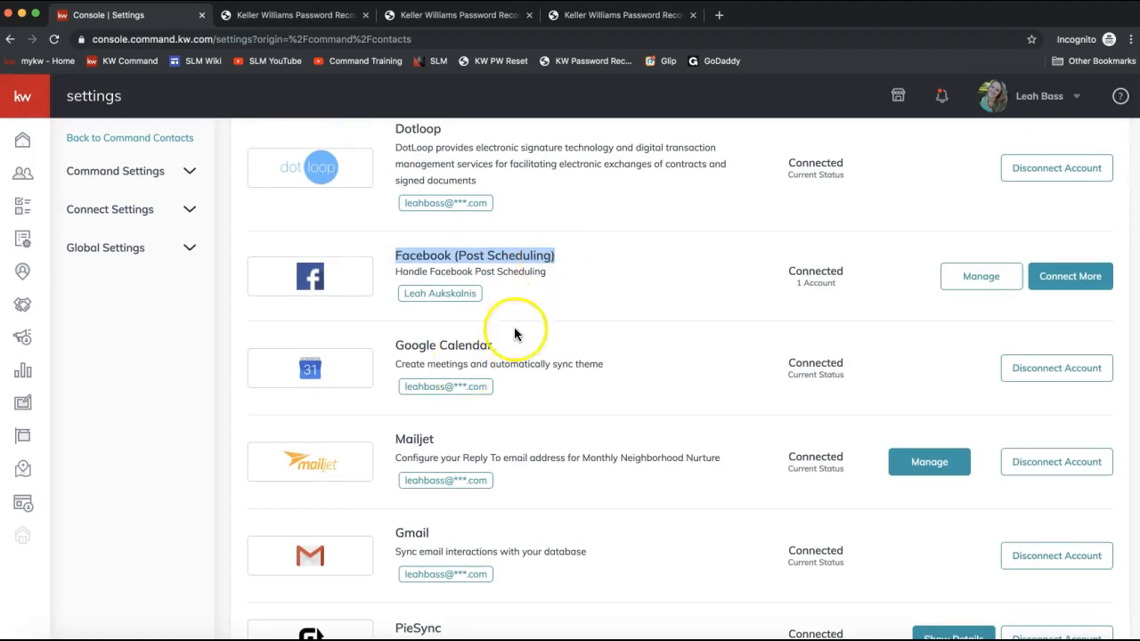
scroll(524, 305, down, 10)
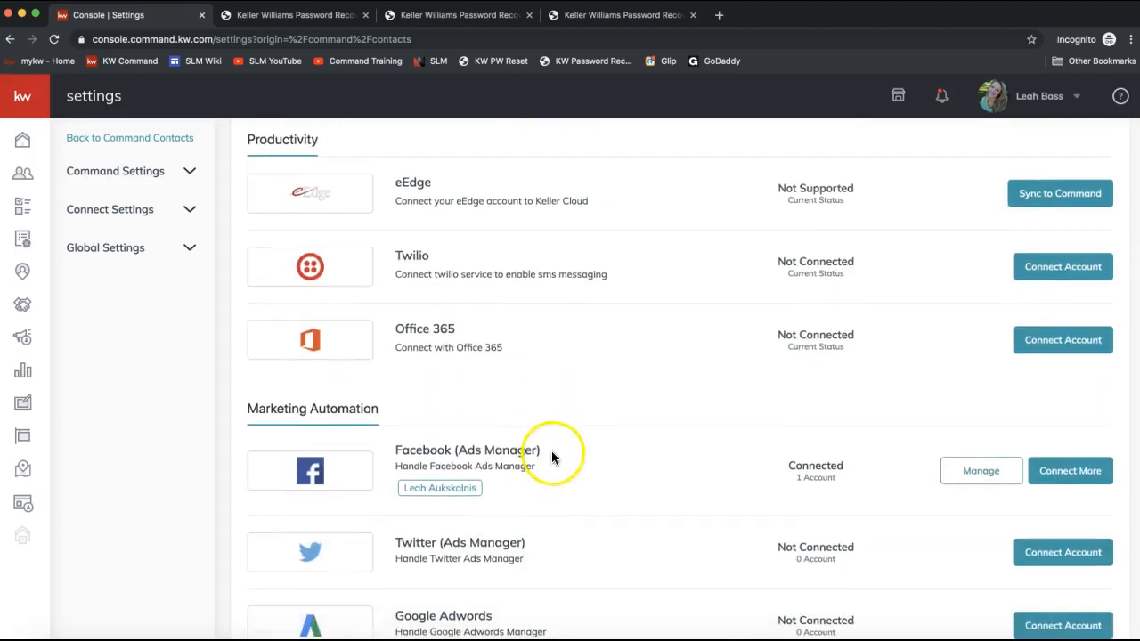
drag(555, 457, 390, 453)
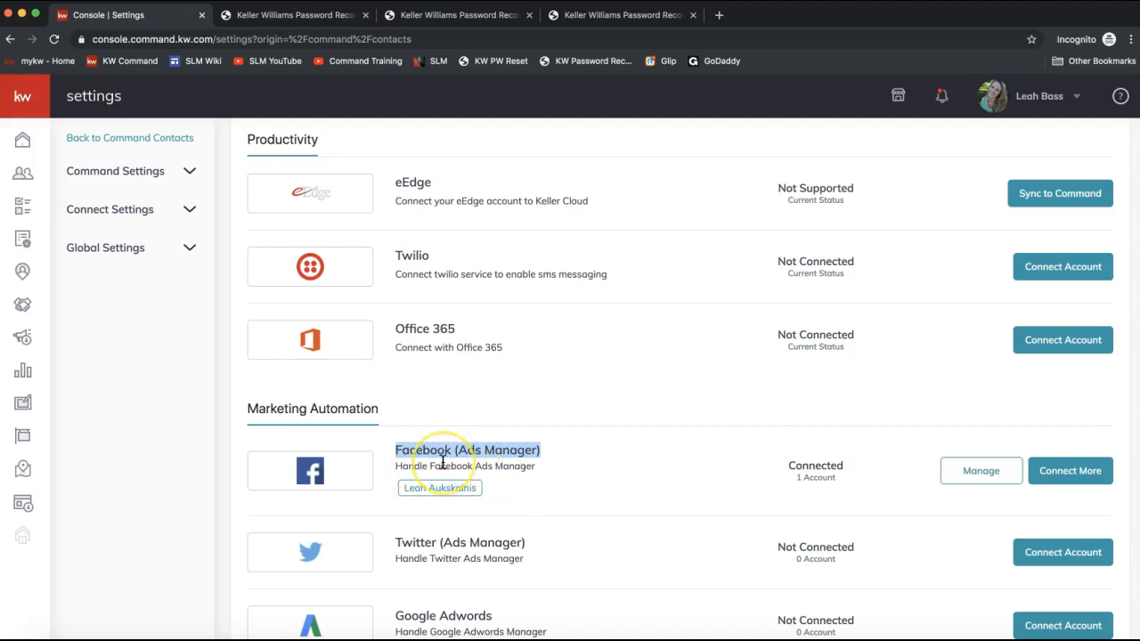
scroll(445, 512, down, 1)
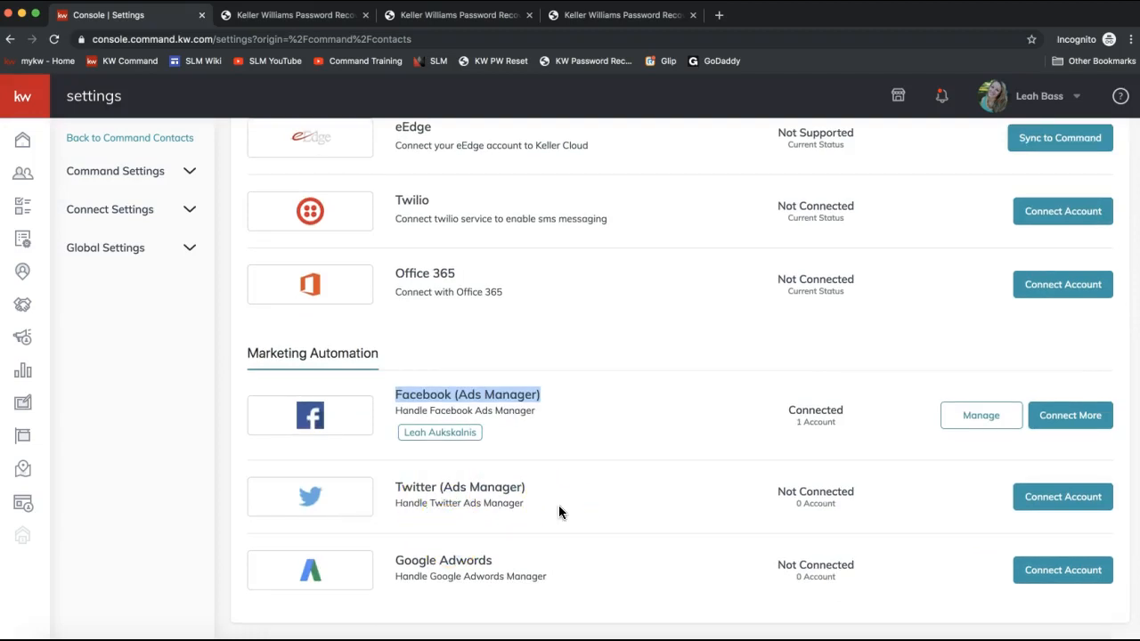
scroll(559, 506, up, 2)
scroll(559, 506, down, 1)
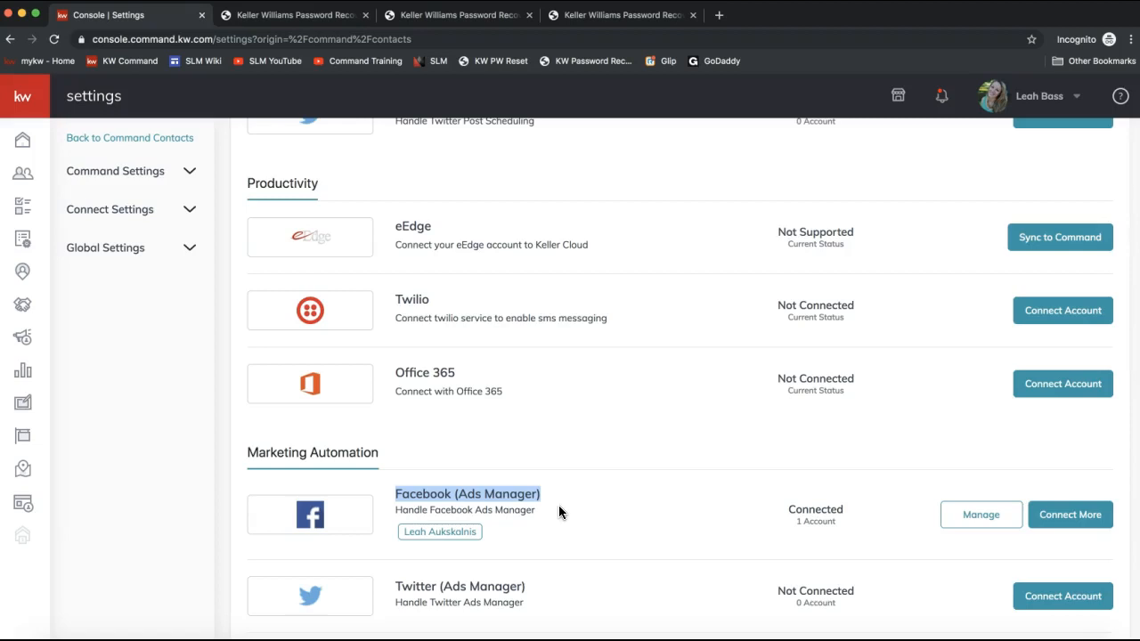
scroll(559, 510, up, 5)
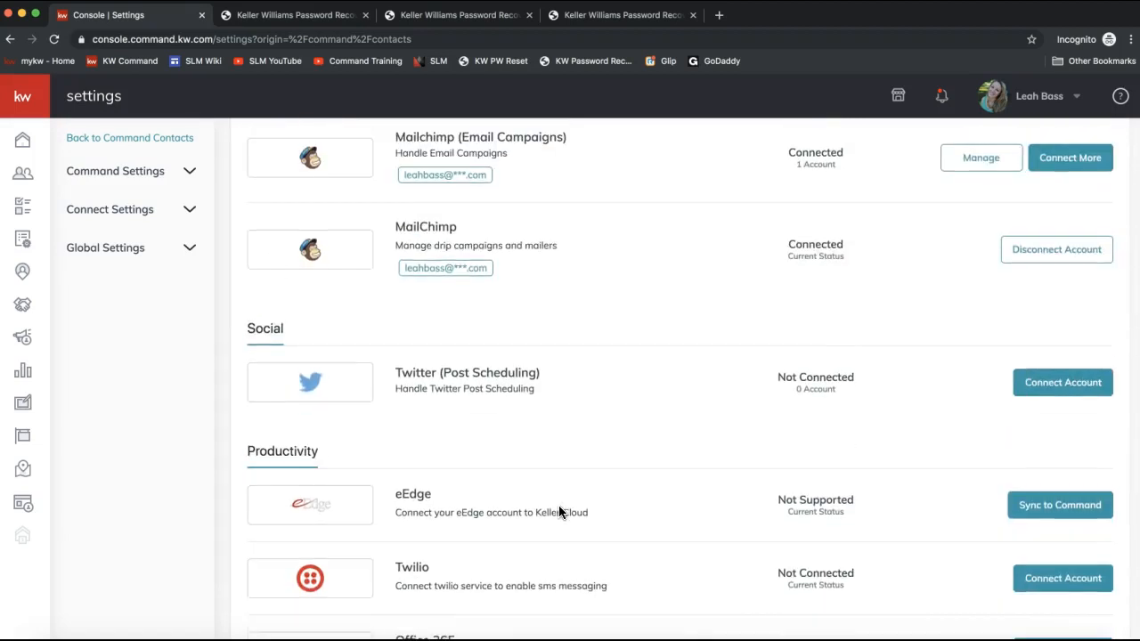
scroll(559, 508, up, 3)
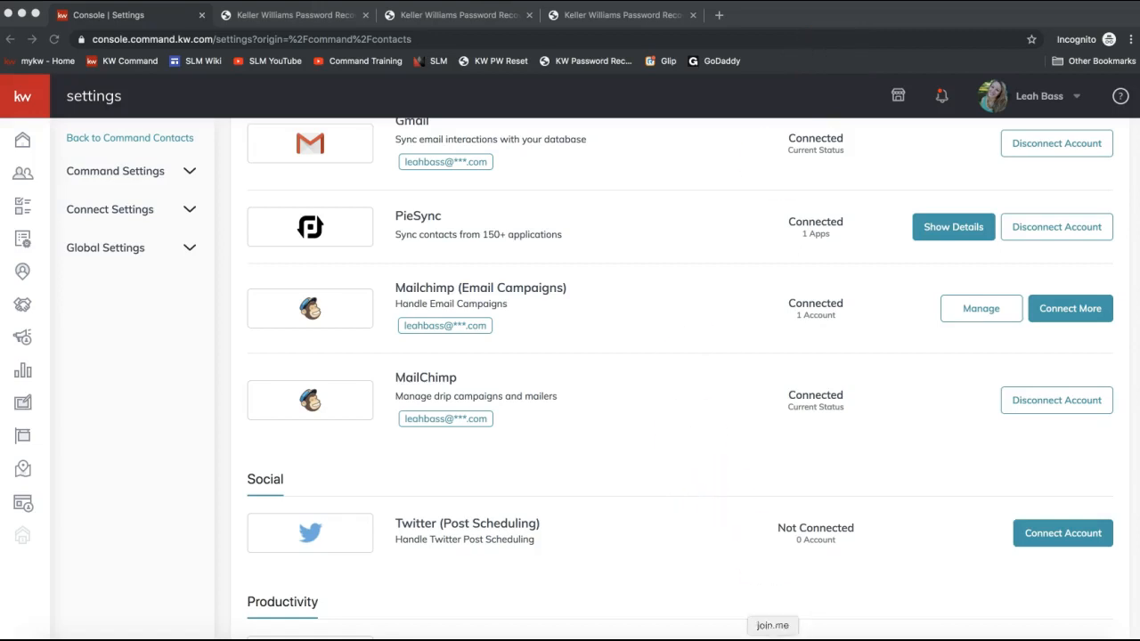
- Paste the clipboard contents into the join.me chat to everyone, send it, and close the chat window
click(533, 39)
click(583, 392)
text(https://login.mailchimp.com/signup/)
key(Return)
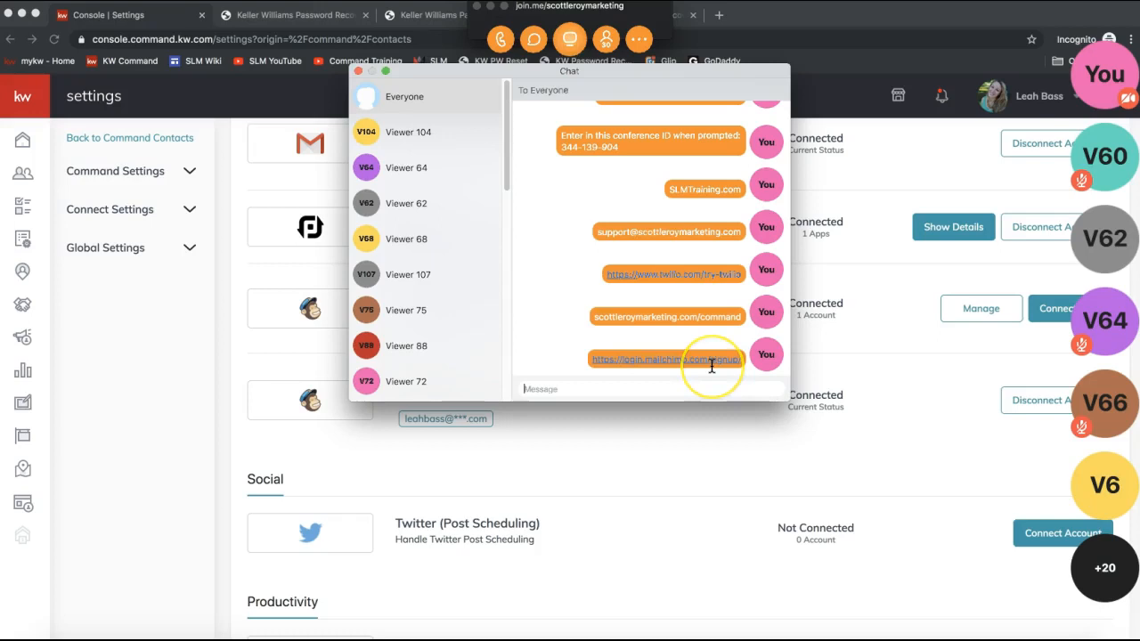
click(359, 74)
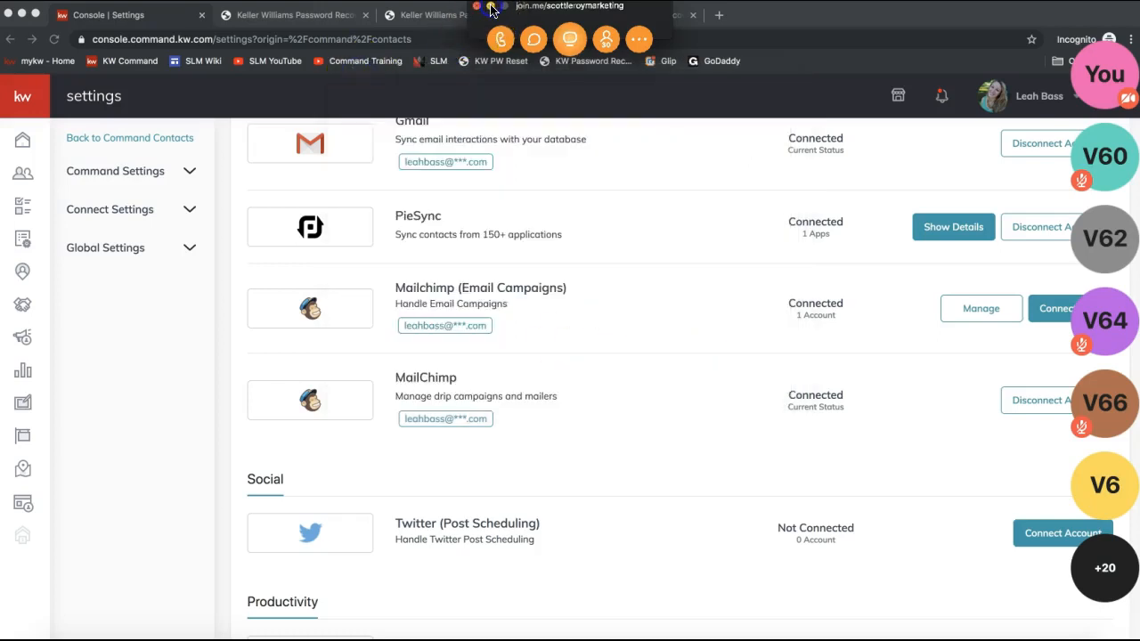
click(490, 8)
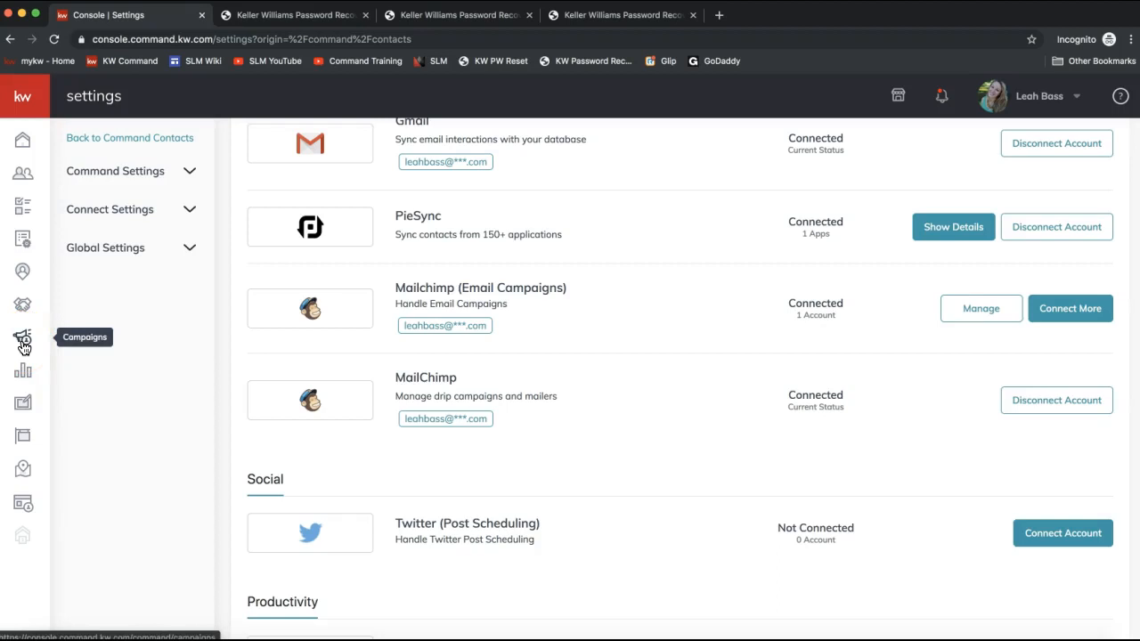
- Open the Campaigns section and view the Paid Ads and Social Posts campaign pages
click(23, 343)
click(25, 342)
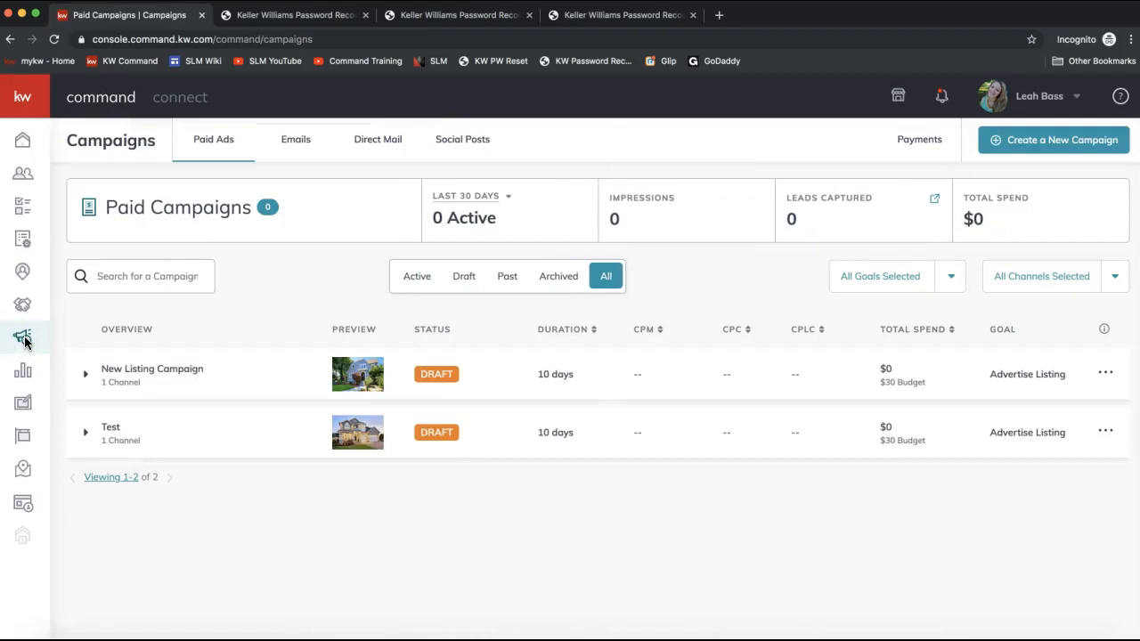
click(21, 346)
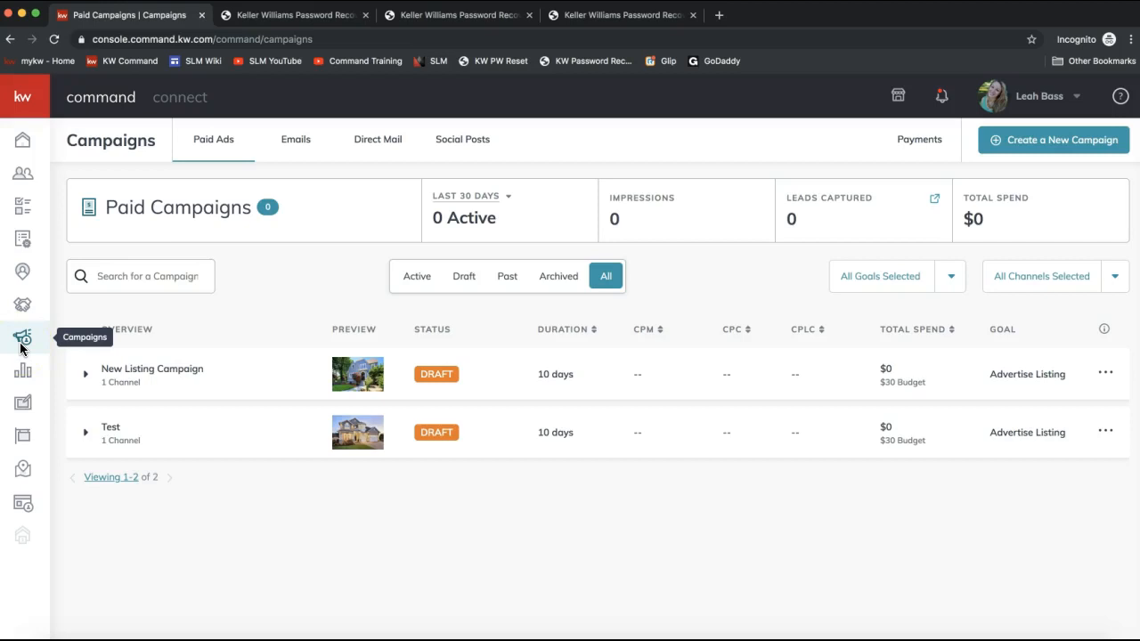
click(22, 344)
click(227, 147)
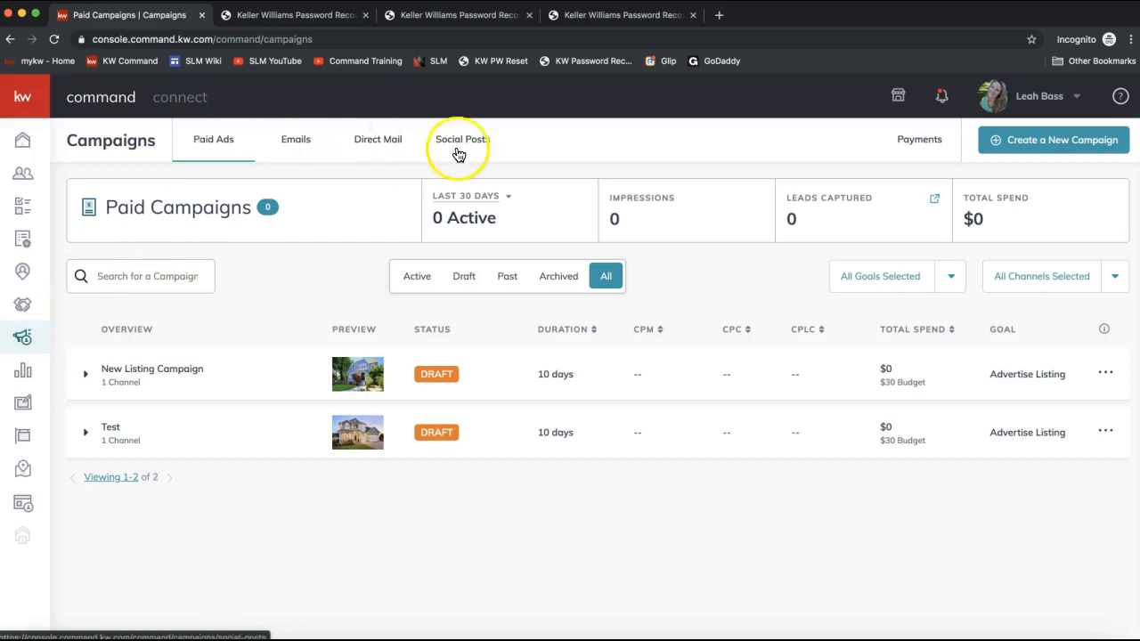
click(213, 155)
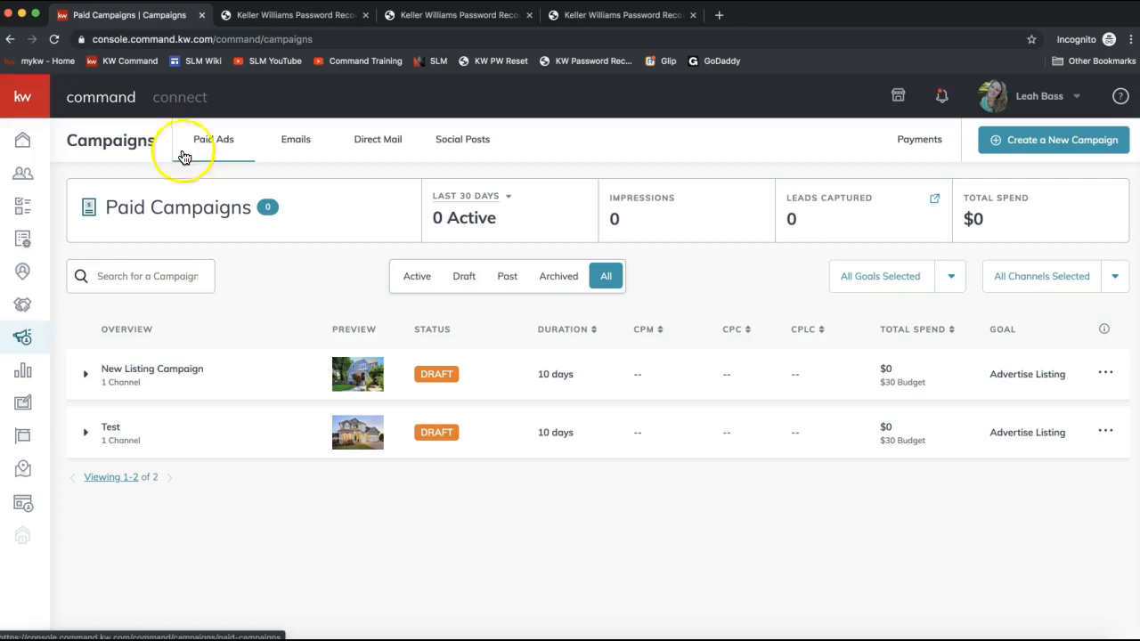
click(464, 151)
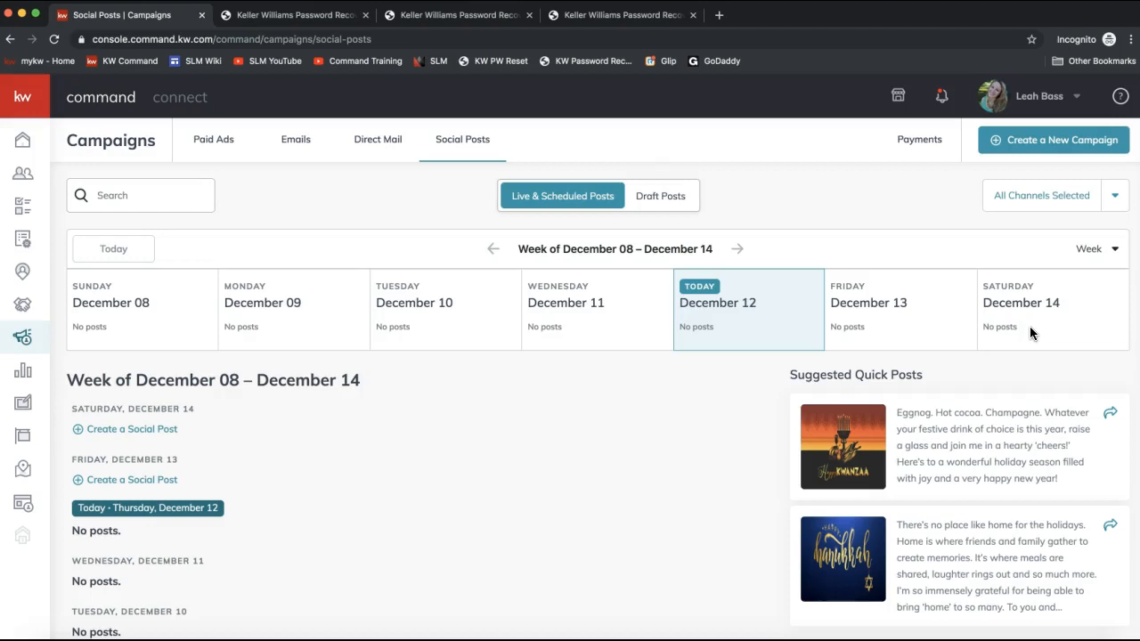
click(477, 143)
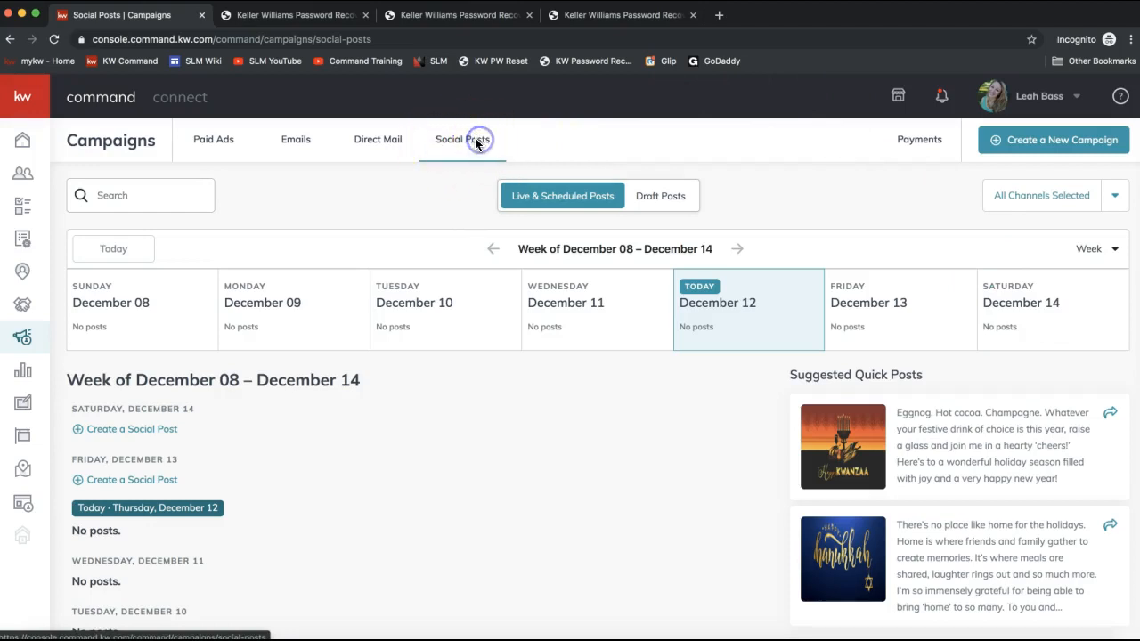
click(215, 141)
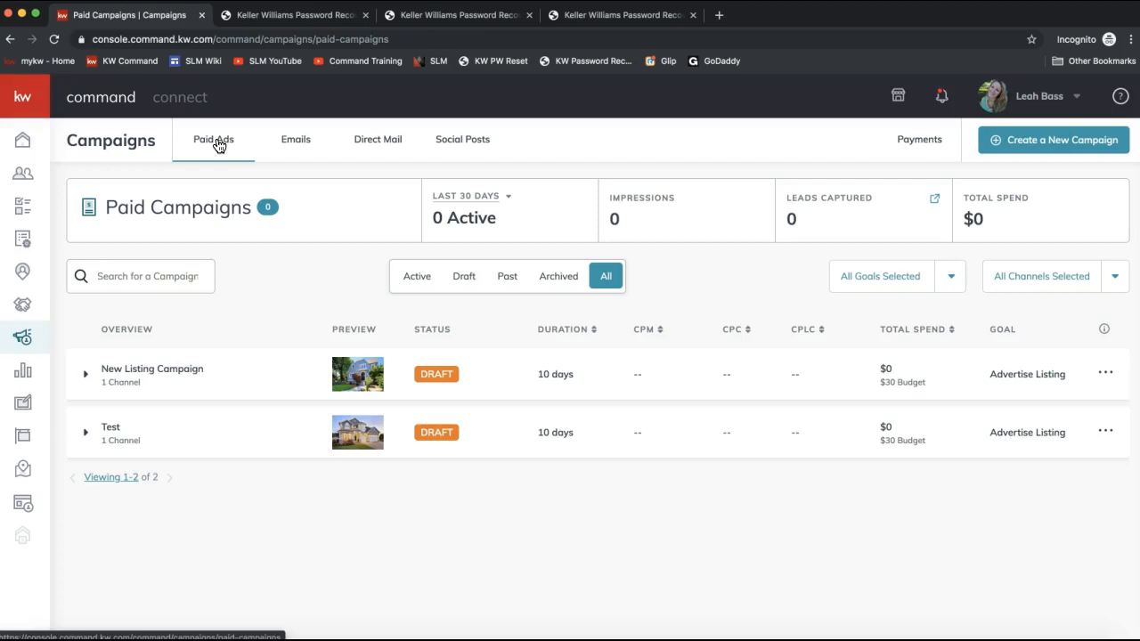
click(214, 145)
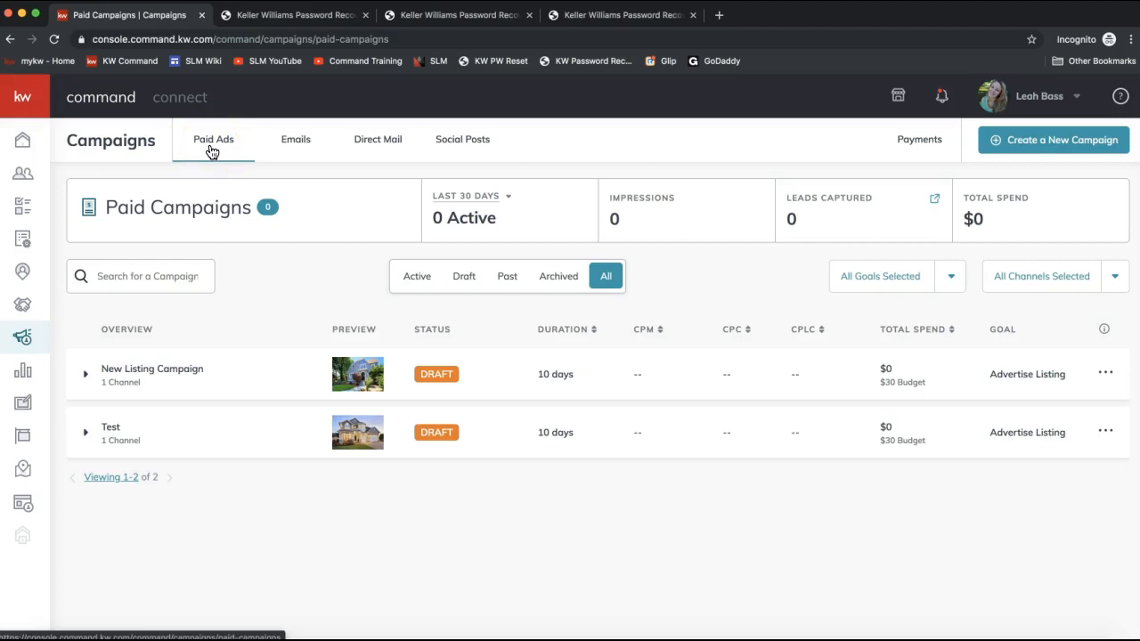
- View the Emails and Direct Mail campaign pages, then return to the Paid Ads campaigns list
click(291, 148)
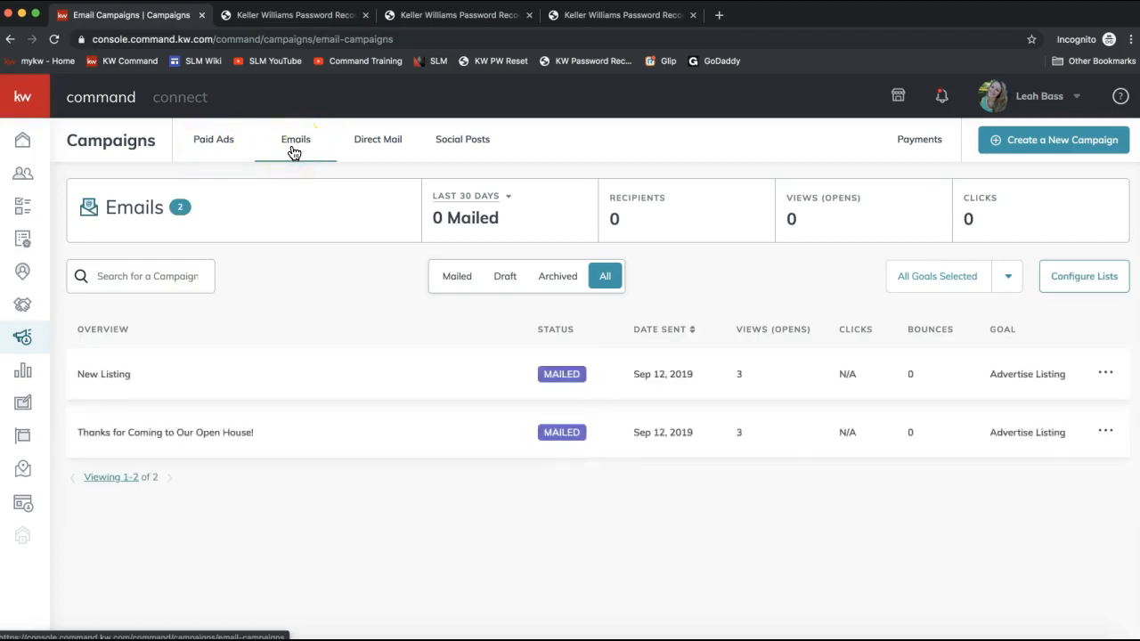
click(385, 153)
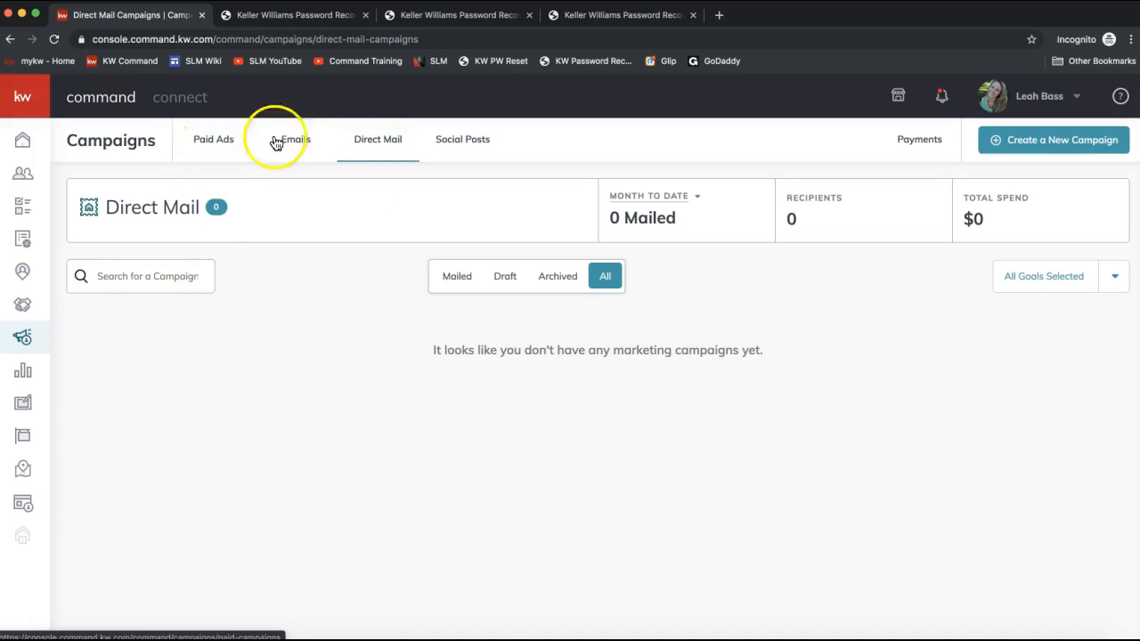
click(829, 152)
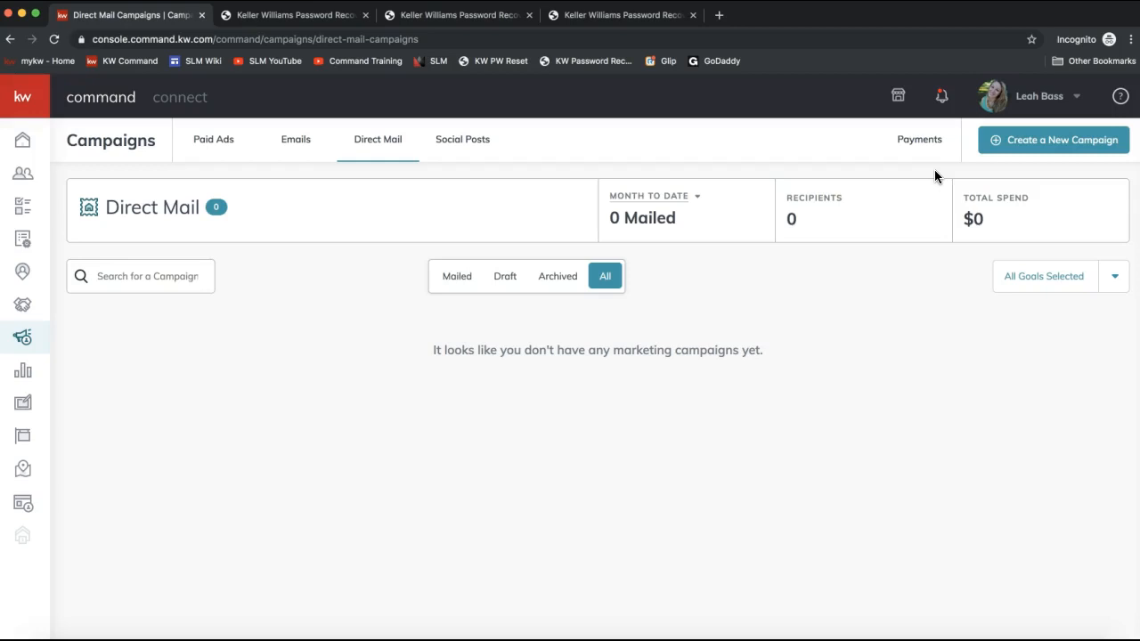
click(211, 138)
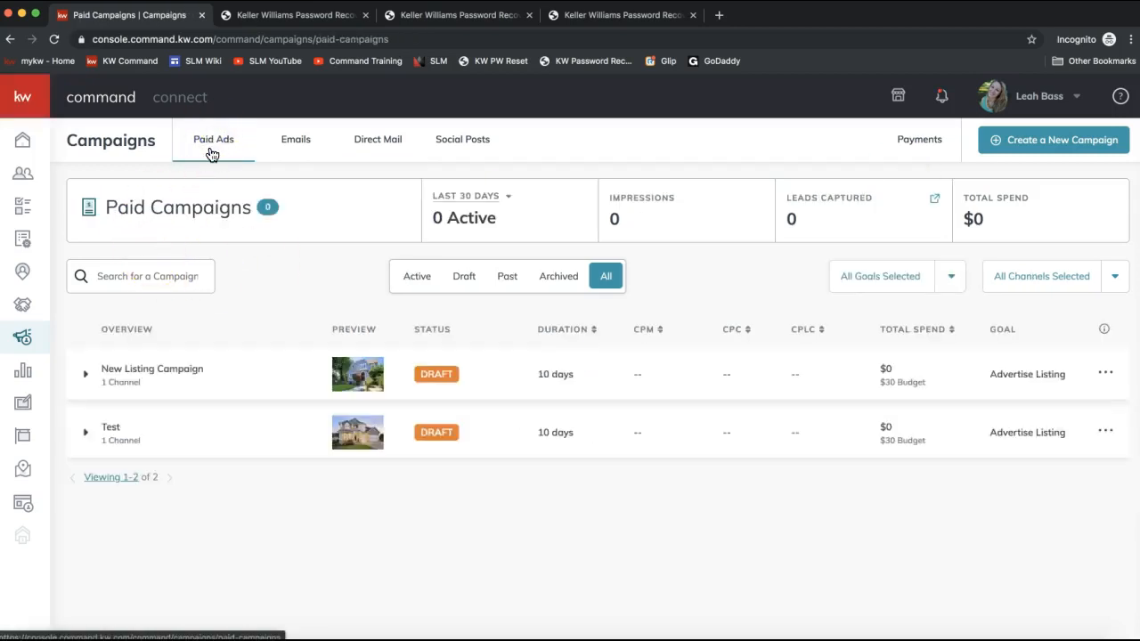
click(196, 375)
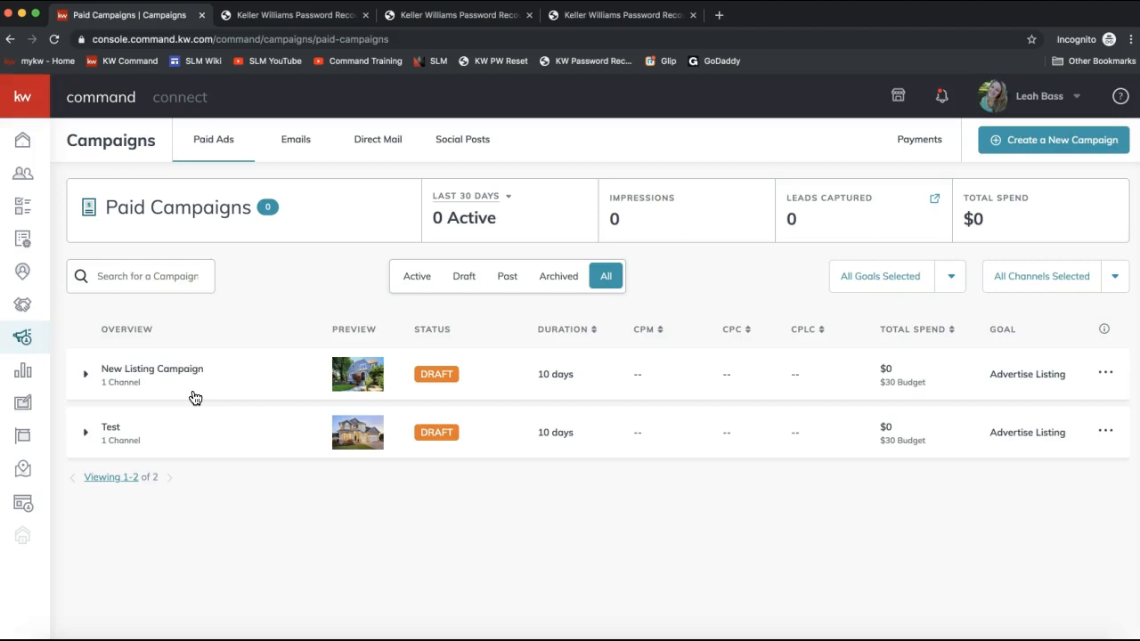
click(214, 147)
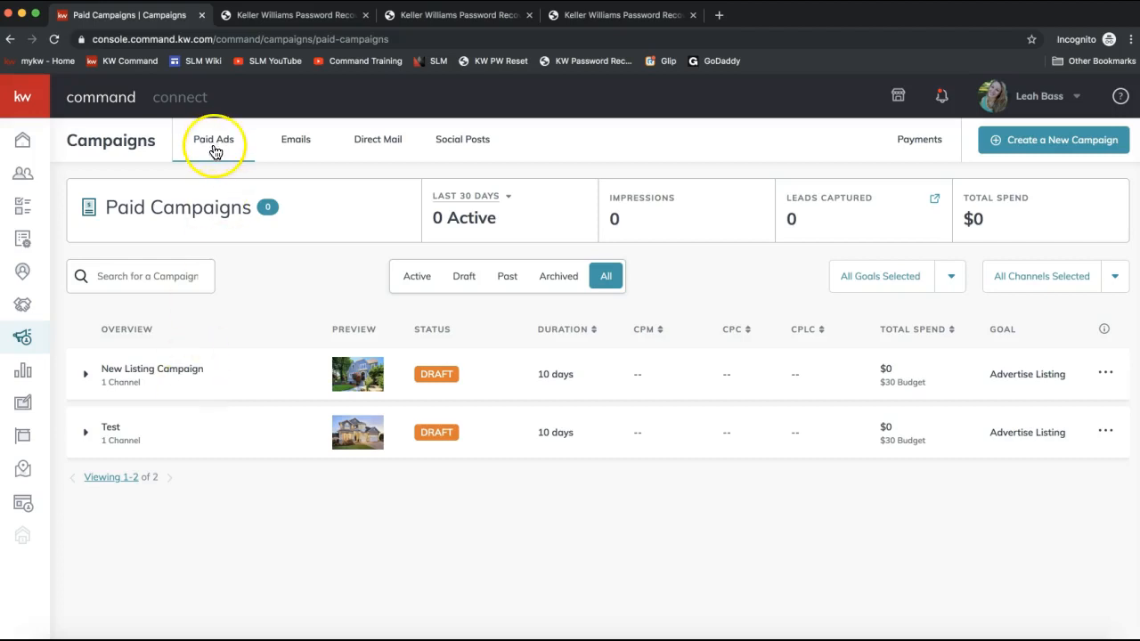
click(153, 401)
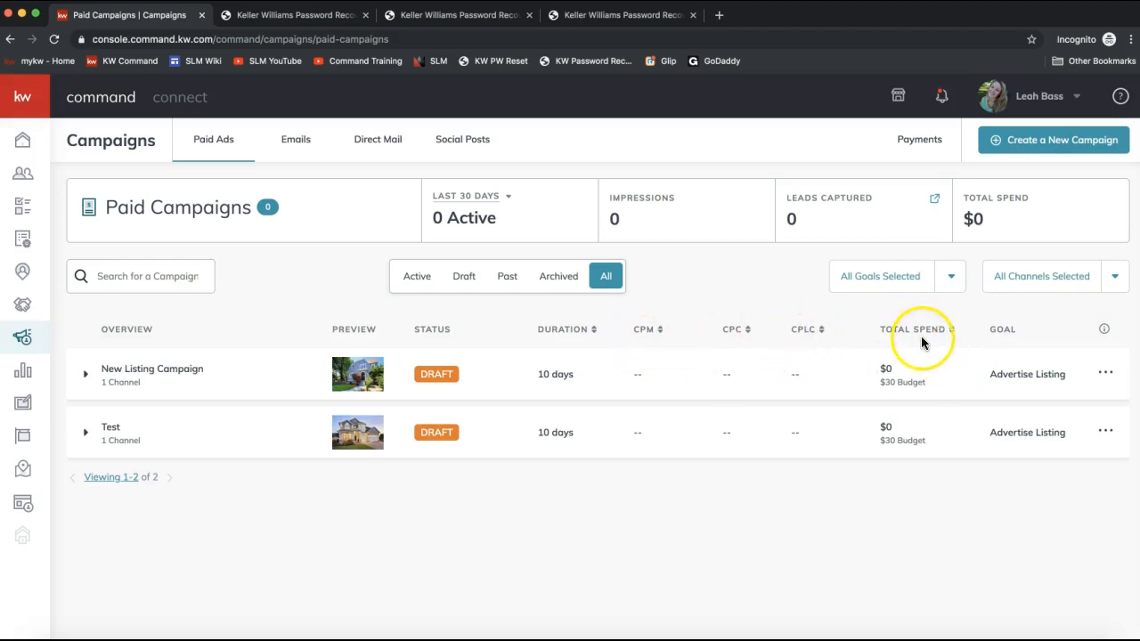
- View the options menu of the New Listing Campaign draft, then close it
click(1105, 377)
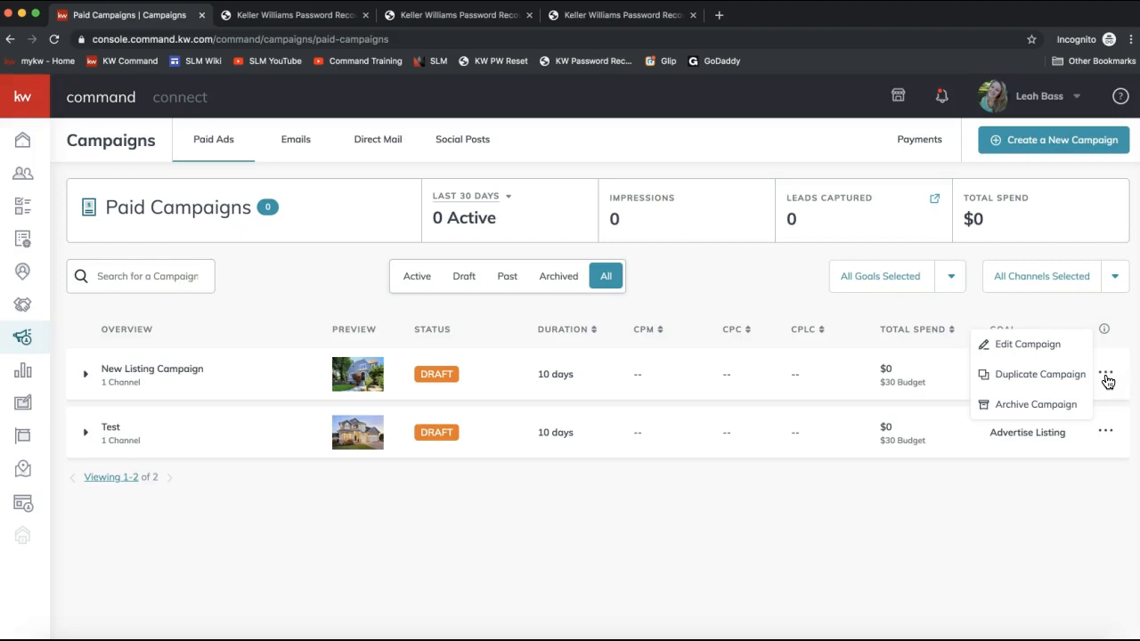
click(568, 549)
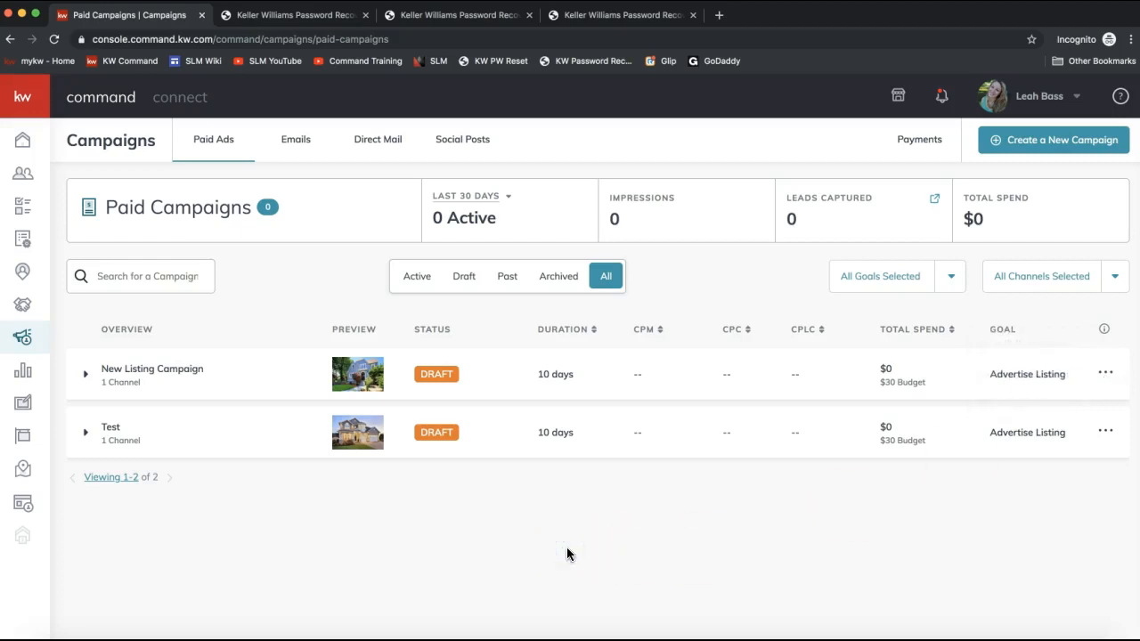
- Start creating a new campaign of the Social Ad (Paid) type
click(1062, 156)
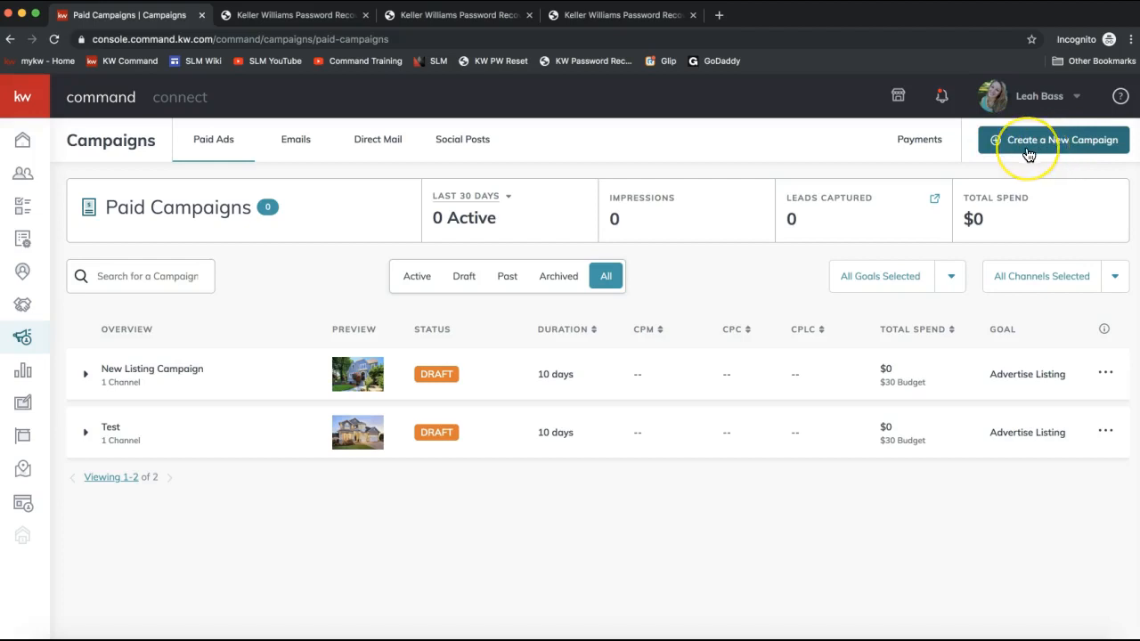
click(1027, 152)
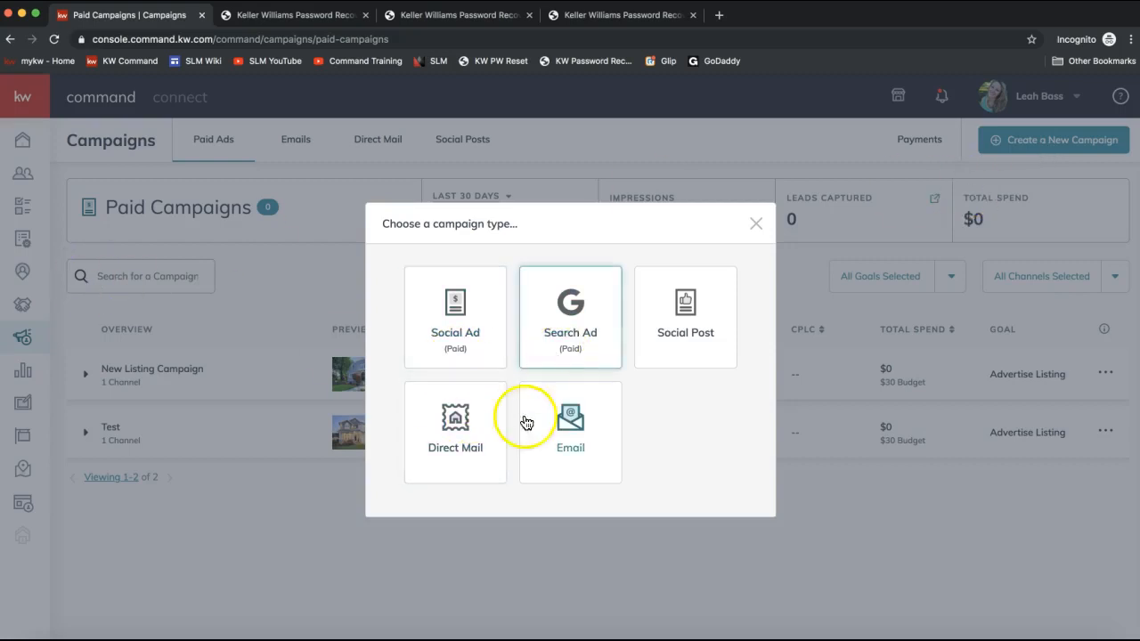
click(459, 466)
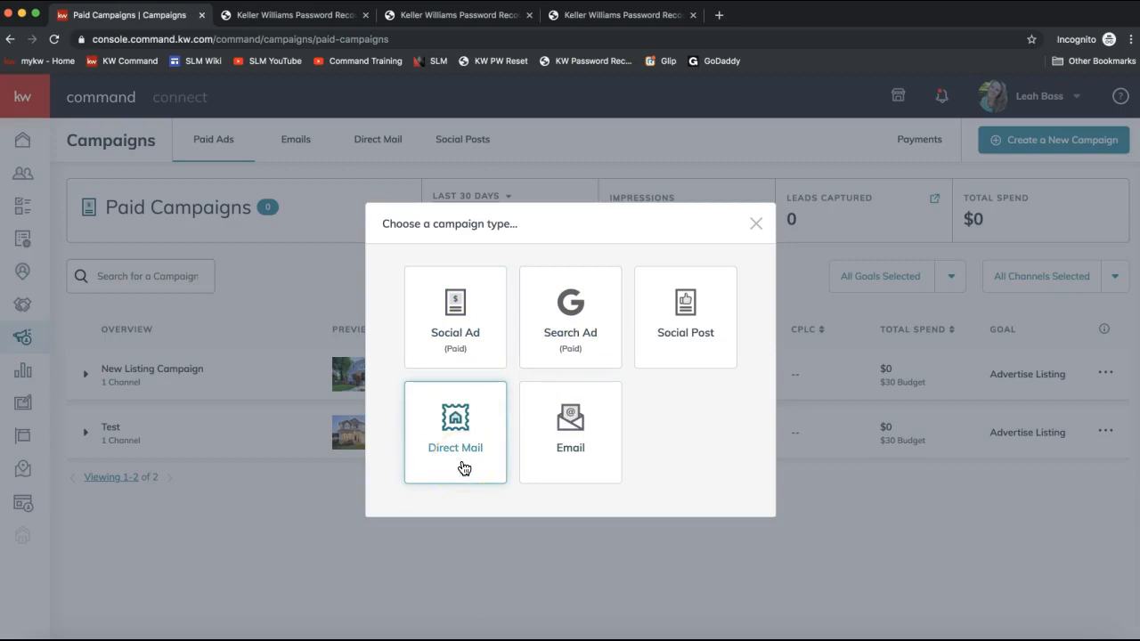
click(456, 346)
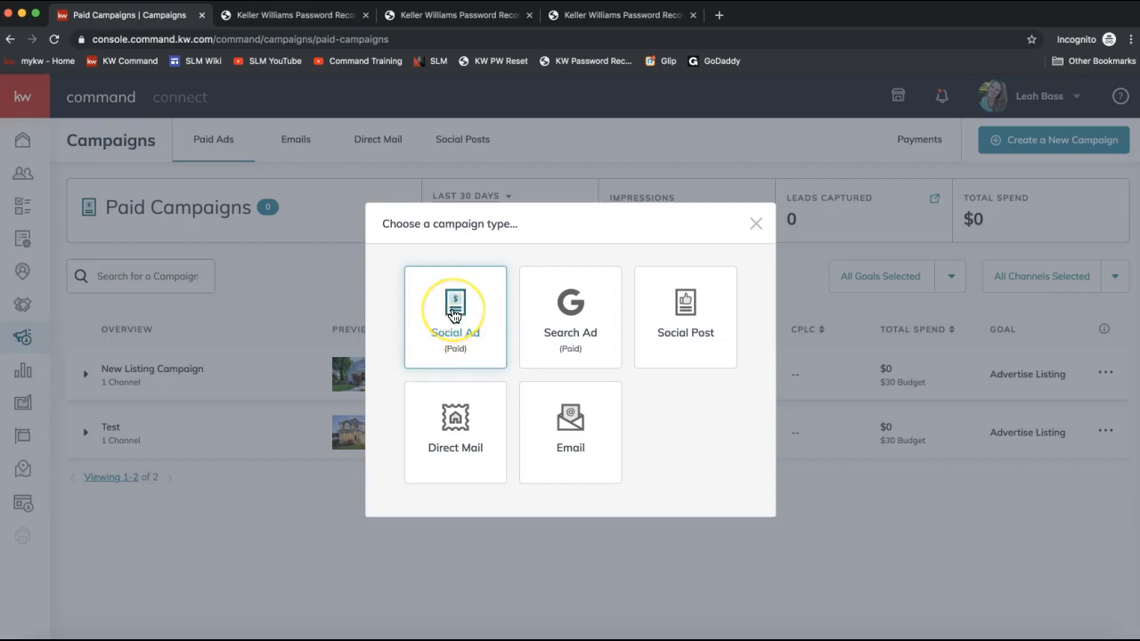
click(454, 315)
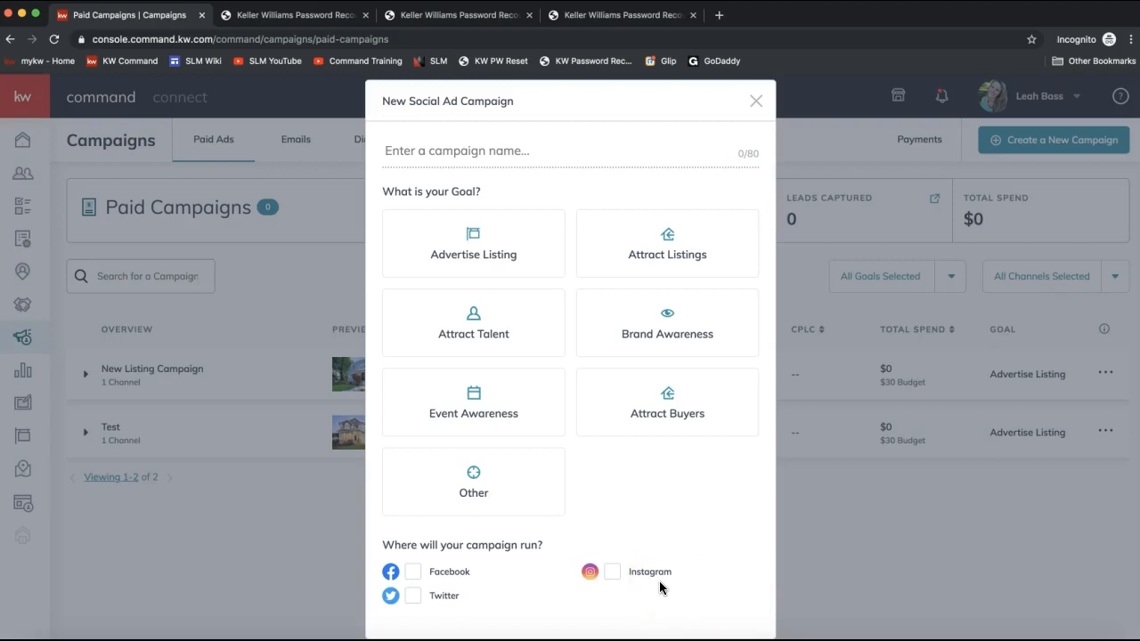
- Choose Facebook as the channel where the new social ad campaign will run
click(638, 587)
click(415, 574)
click(628, 577)
click(616, 579)
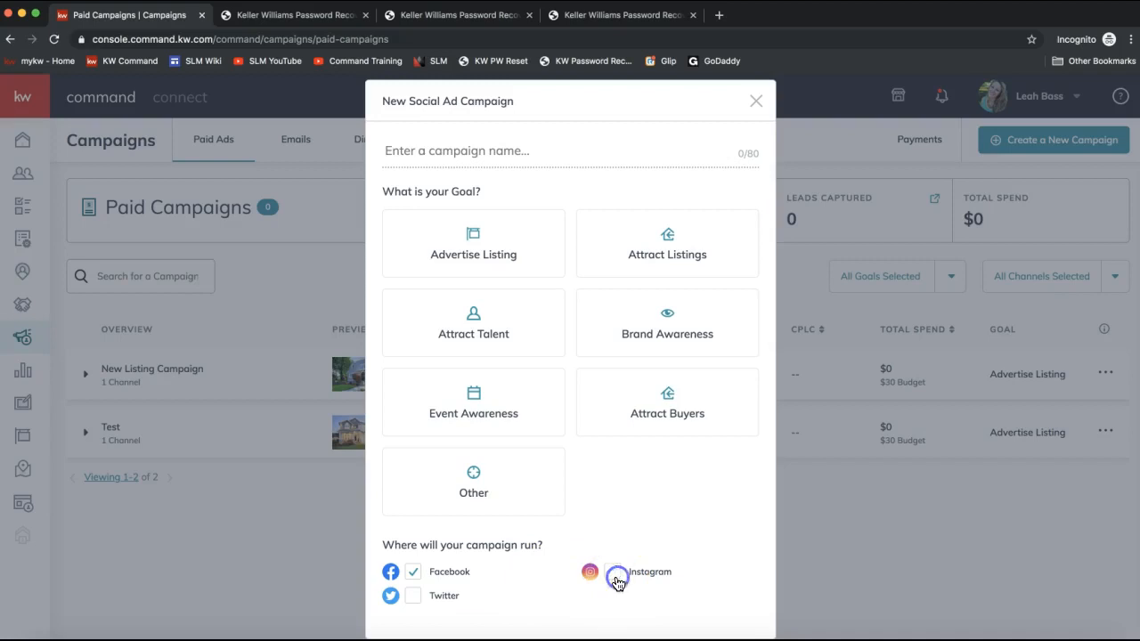
- Name the campaign "New Listing - 123 Command Rocks Drive"
click(427, 157)
text(New Listi)
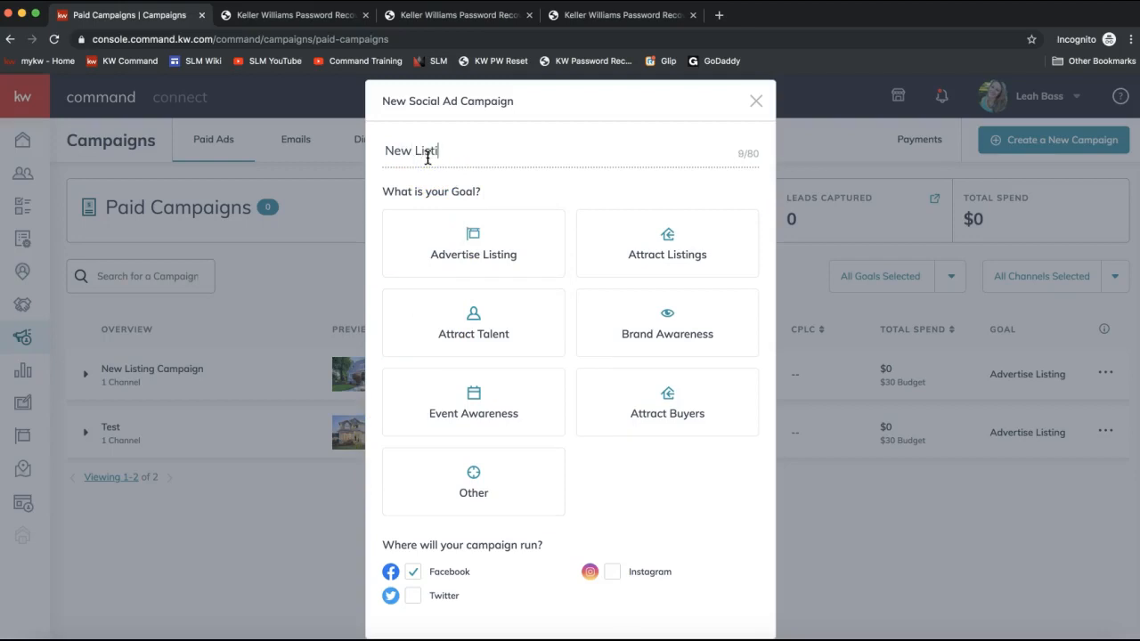
text(ng - 123)
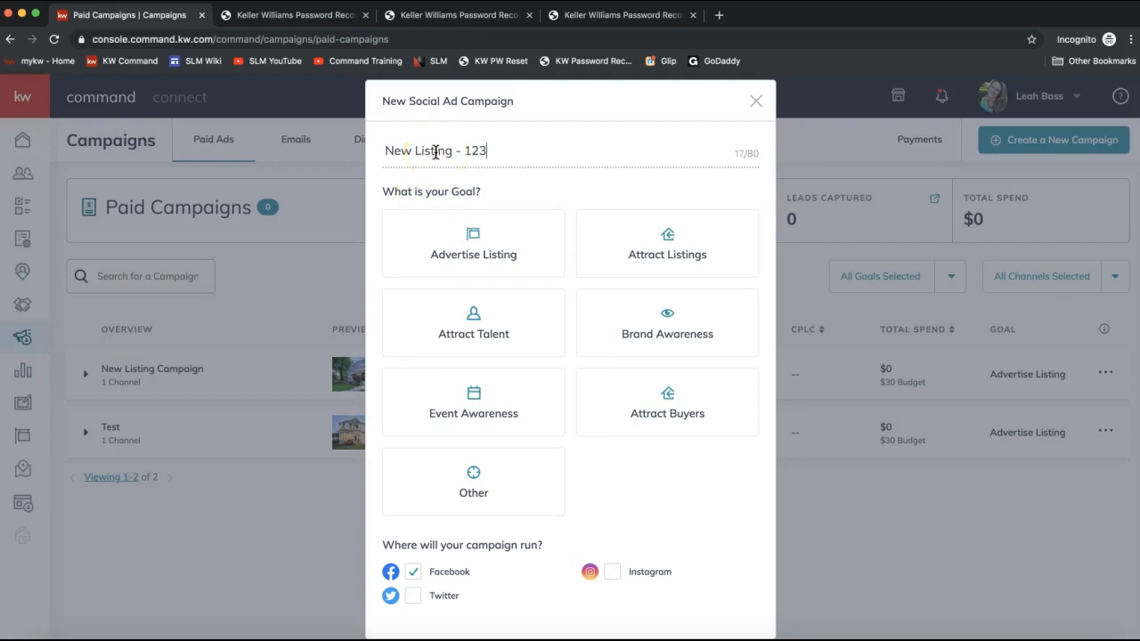
key(BackSpace)
text(3 Command Rocks Drive)
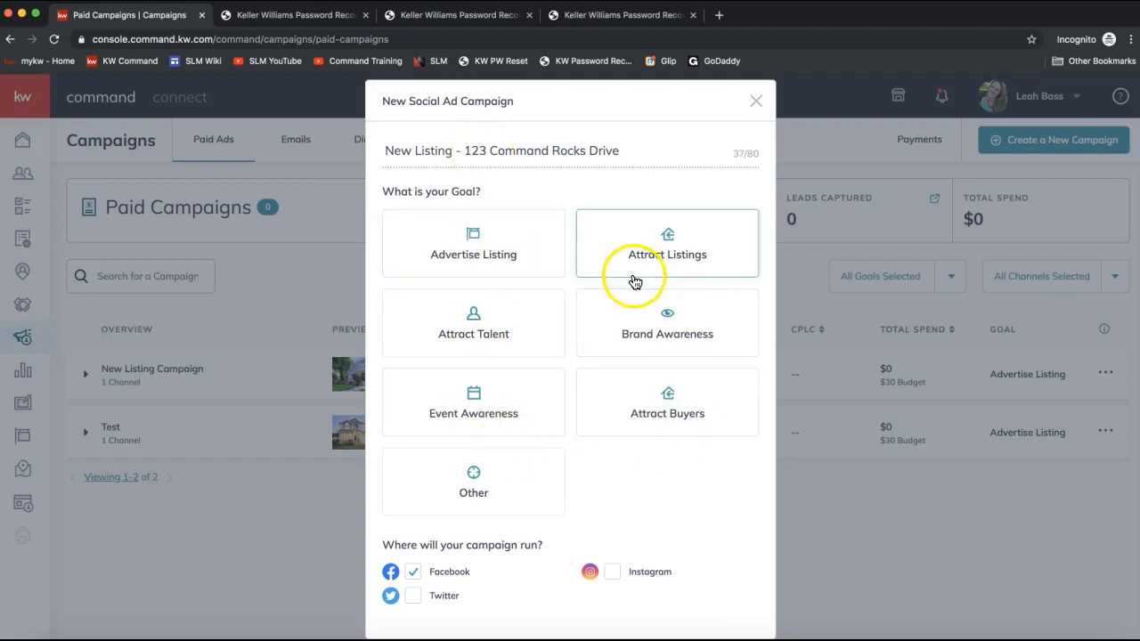
- Select the Advertise Listing goal and set up the campaign
click(454, 270)
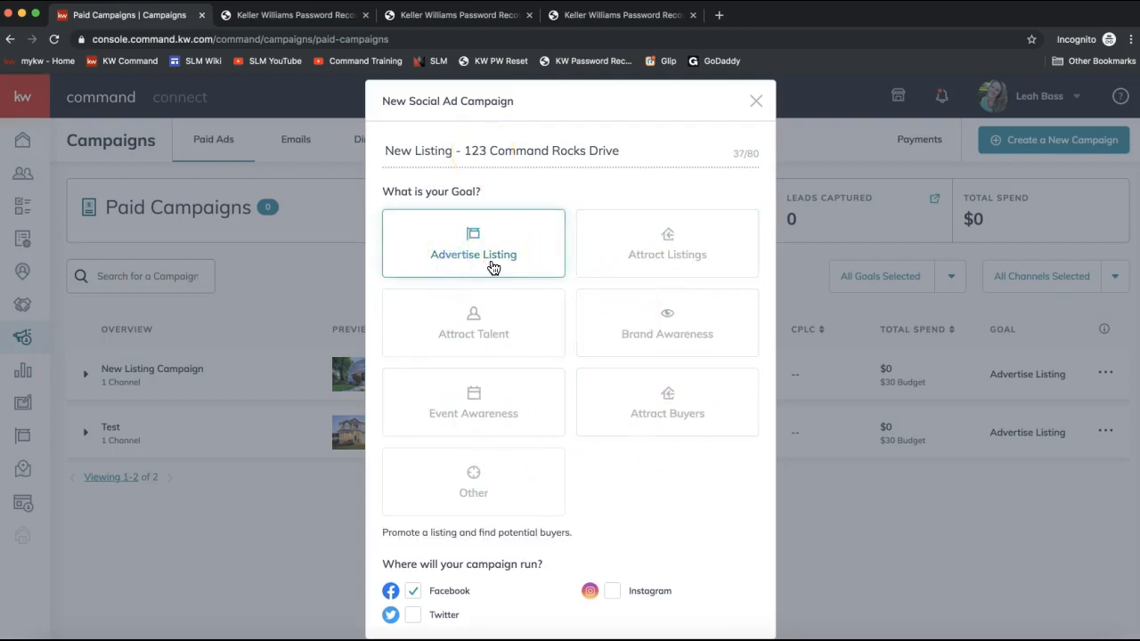
scroll(531, 449, down, 2)
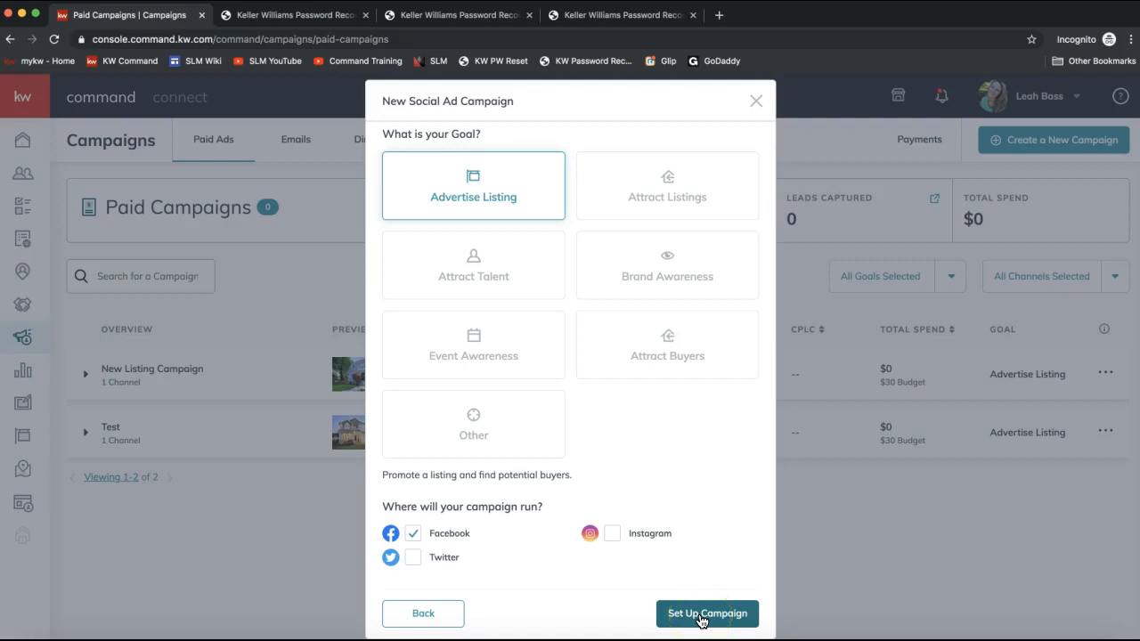
scroll(701, 621, up, 2)
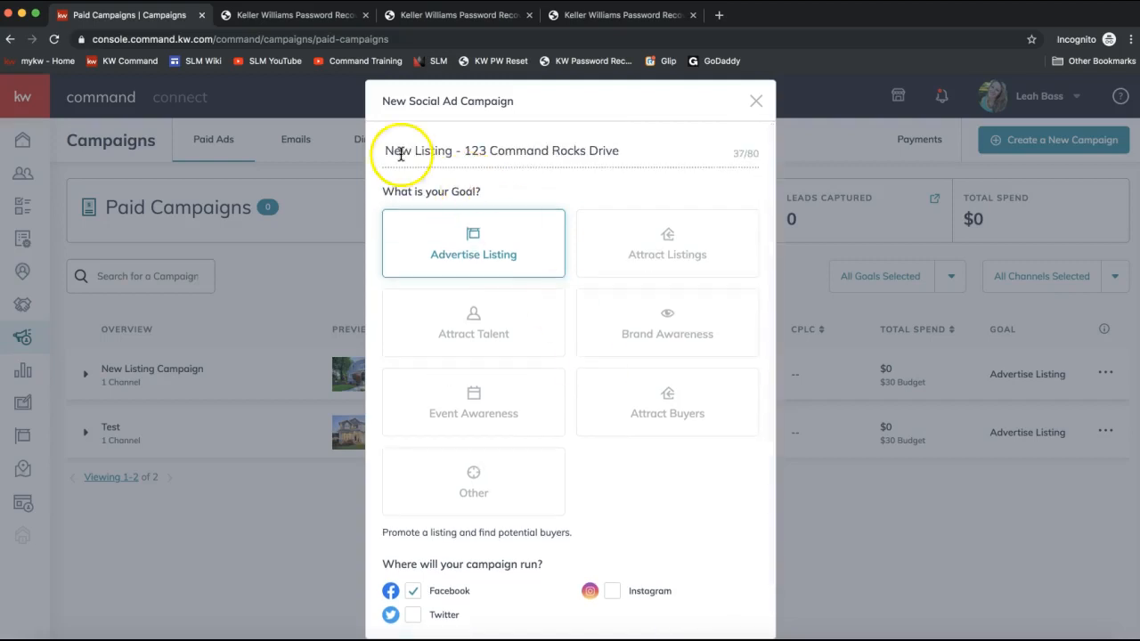
scroll(480, 357, down, 2)
drag(401, 507, 518, 507)
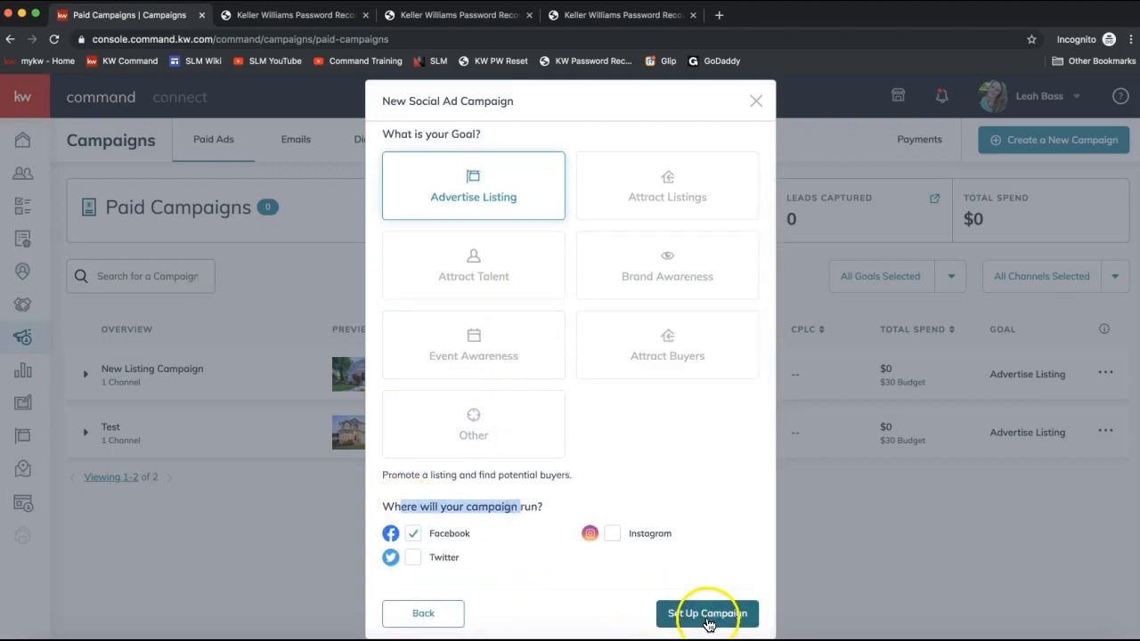
click(708, 614)
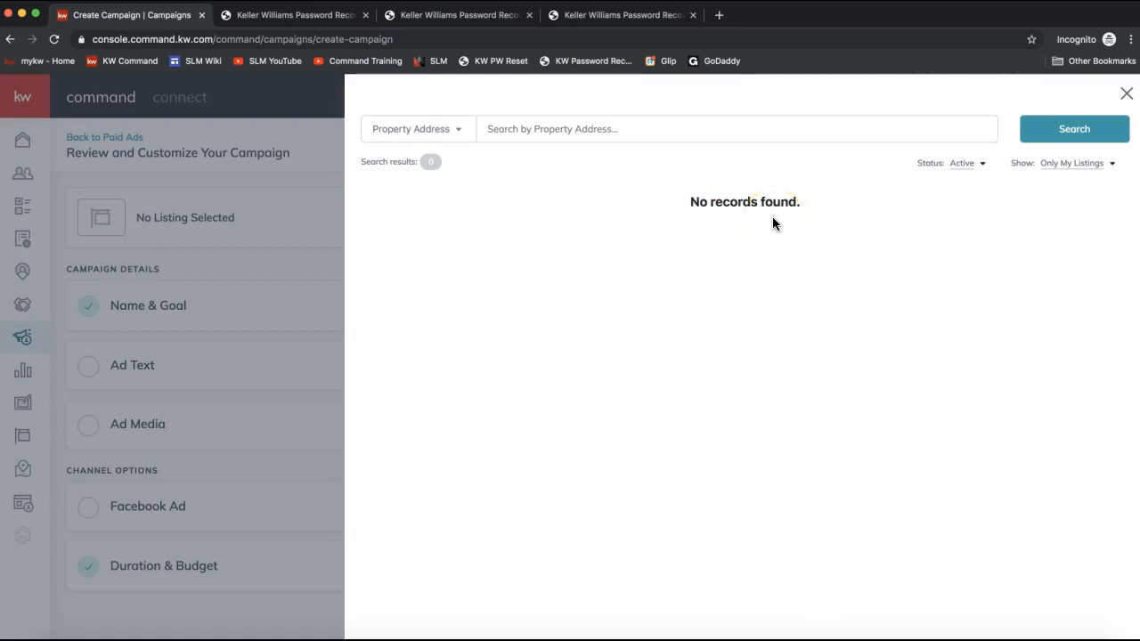
click(1067, 166)
click(1060, 185)
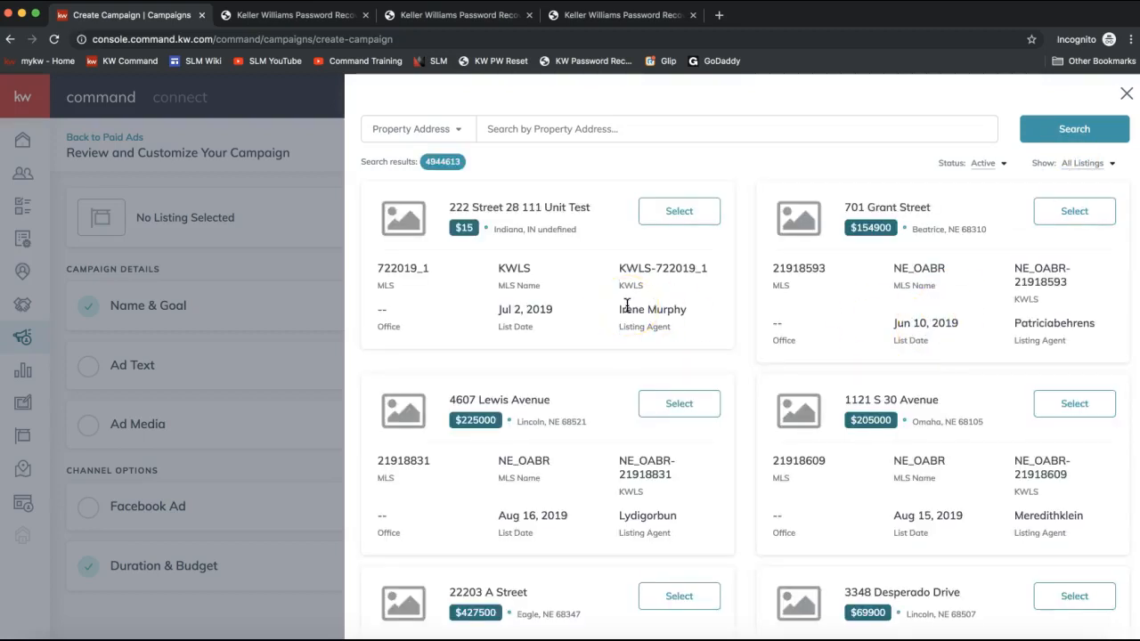
click(1064, 218)
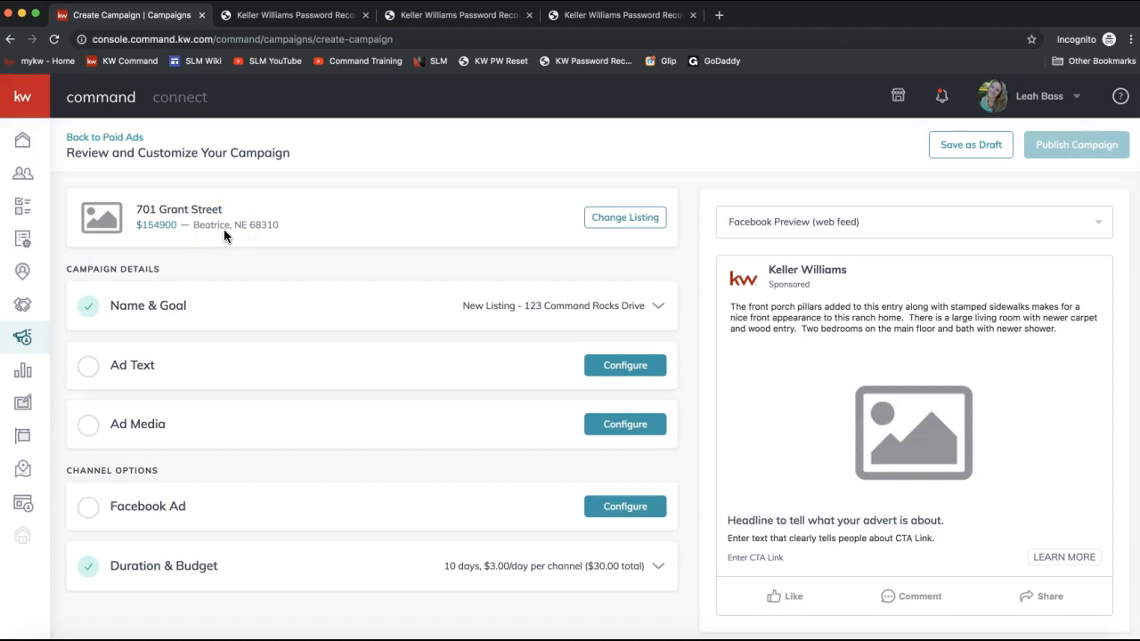
- Reopen the Name & Goal section, reselect the Advertise Listing goal, and save the section
click(146, 308)
click(145, 307)
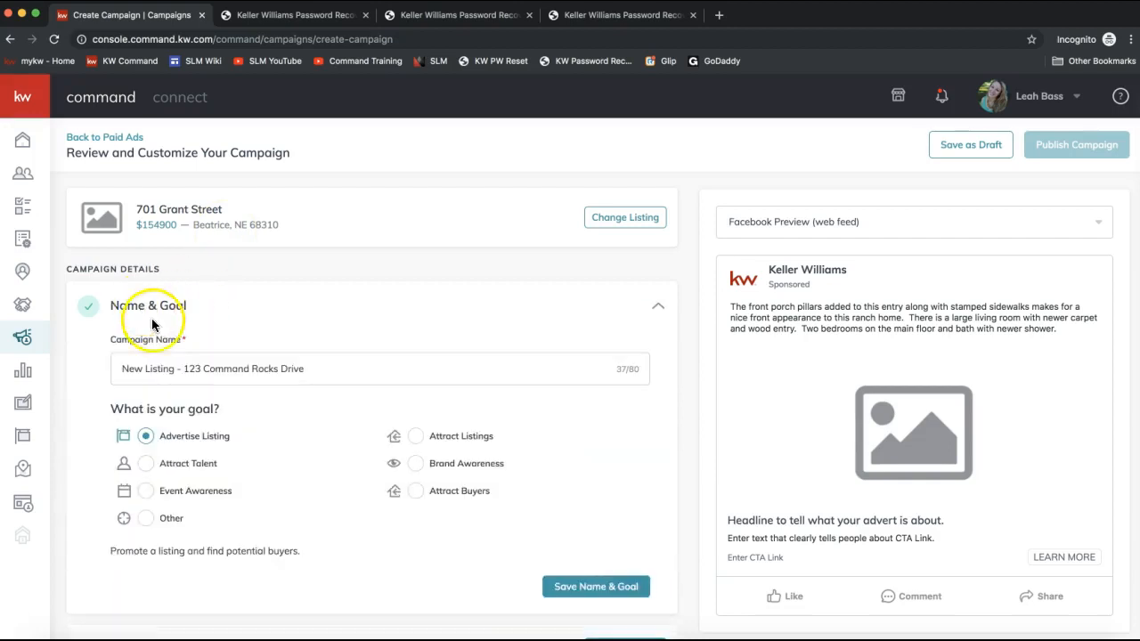
scroll(187, 305, down, 2)
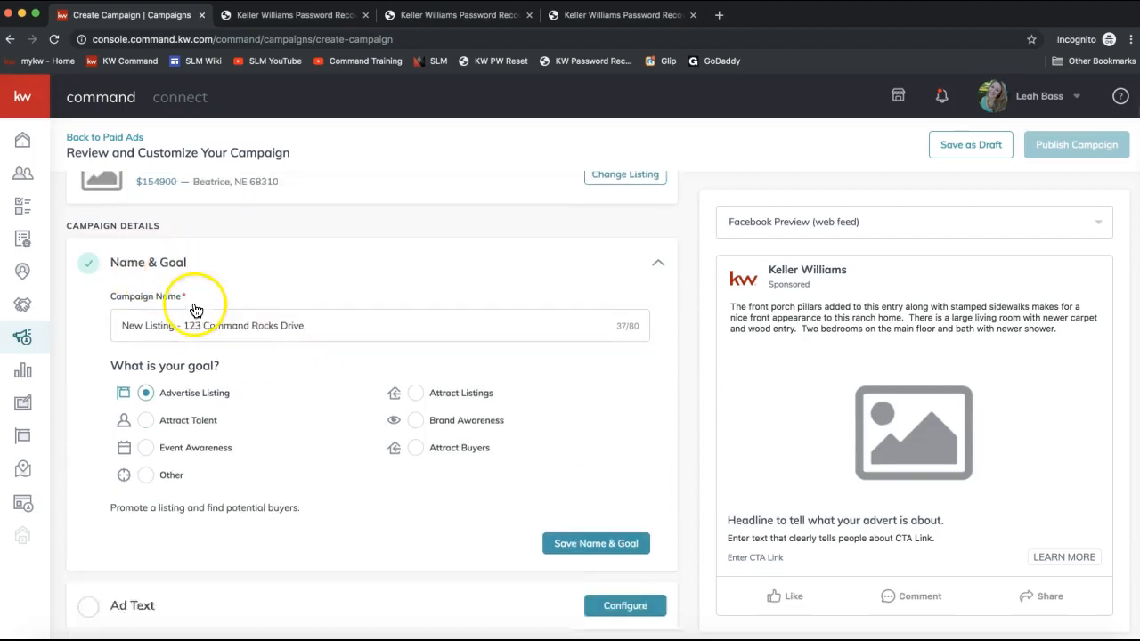
scroll(196, 285, up, 2)
scroll(154, 316, down, 2)
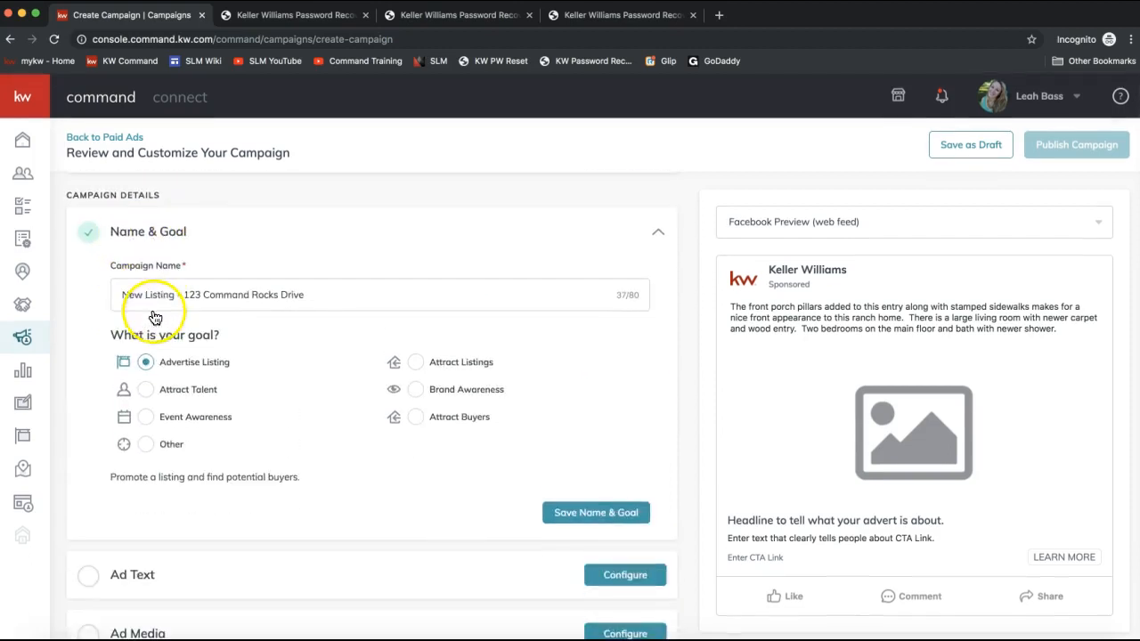
click(415, 362)
click(145, 363)
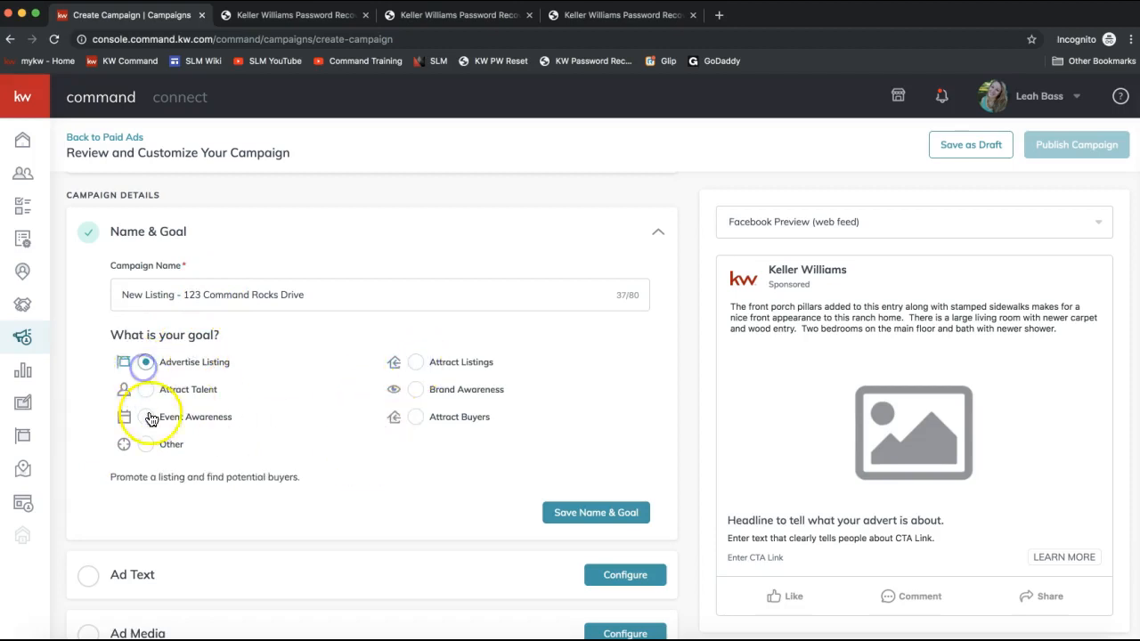
click(564, 516)
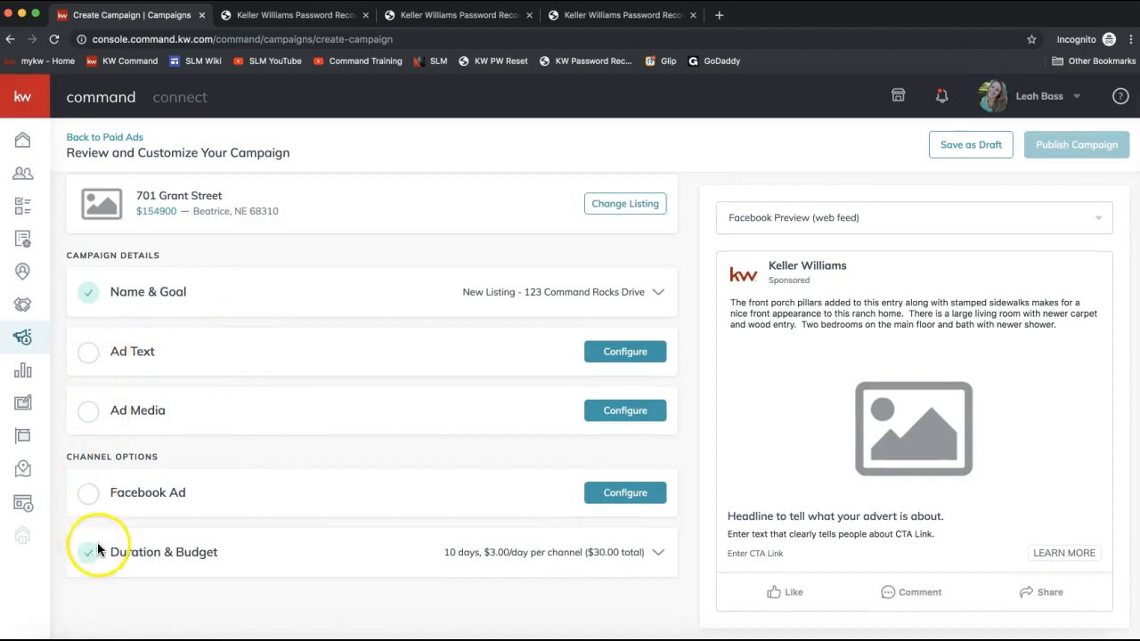
- Clear the Ad Text main copy and enter "Santa might not be able to bring you a new home for the holidays, but we can help!"
click(623, 356)
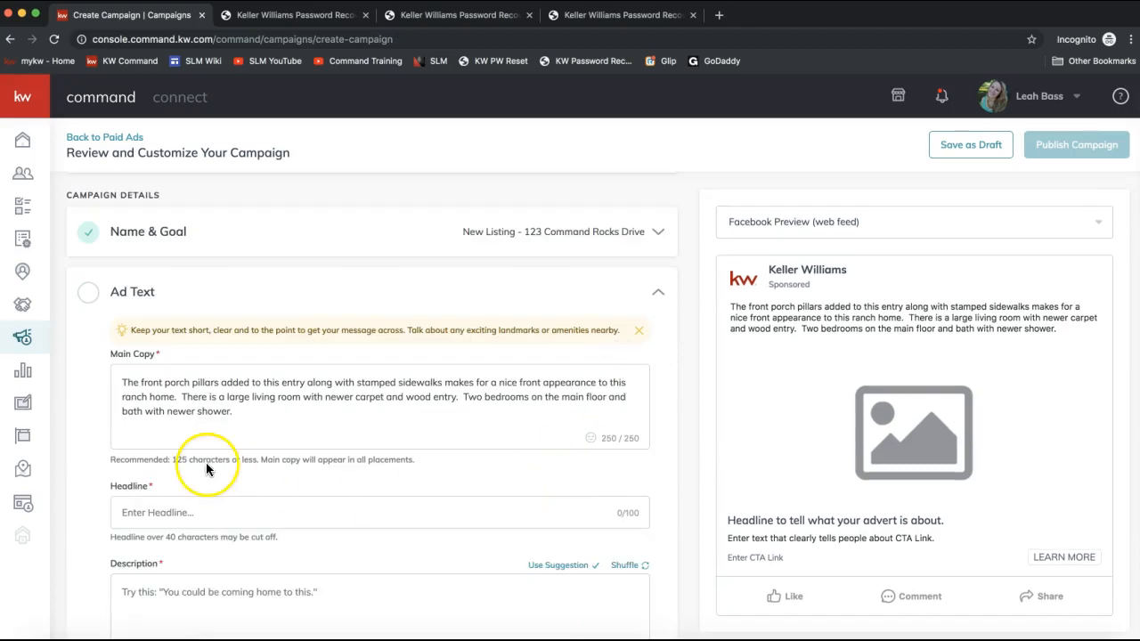
triple_click(196, 407)
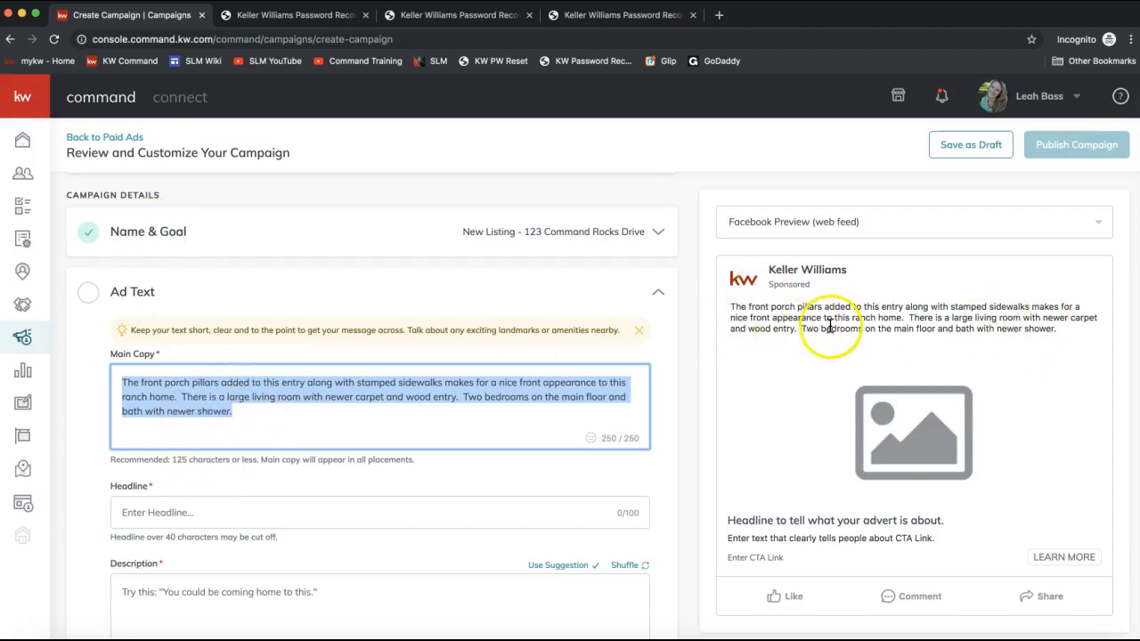
click(257, 413)
drag(255, 413, 92, 382)
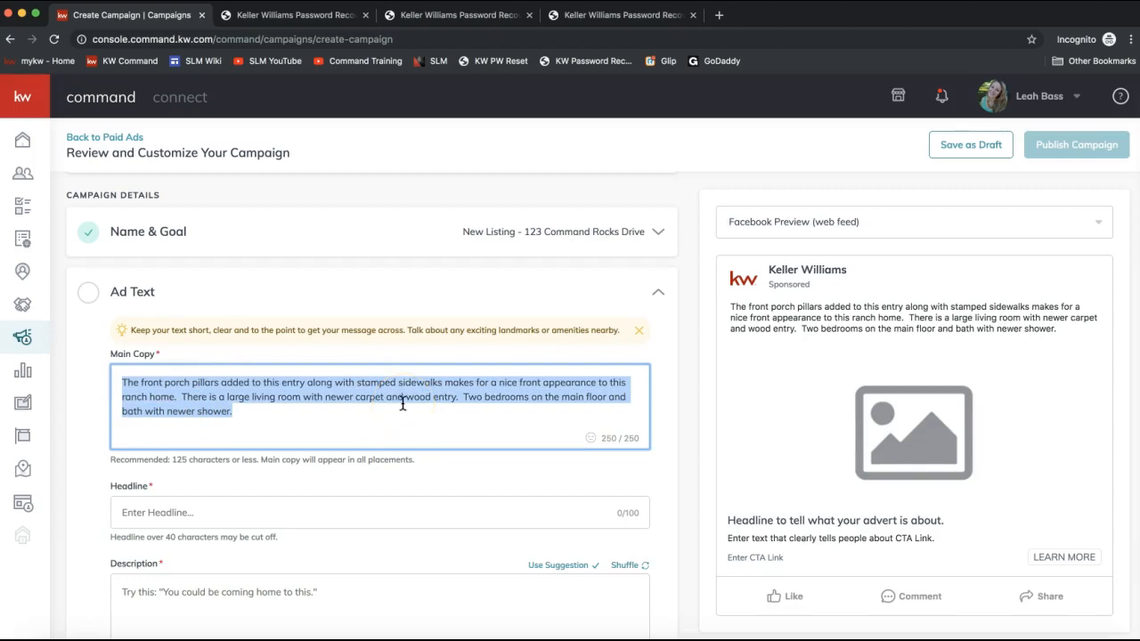
key(BackSpace)
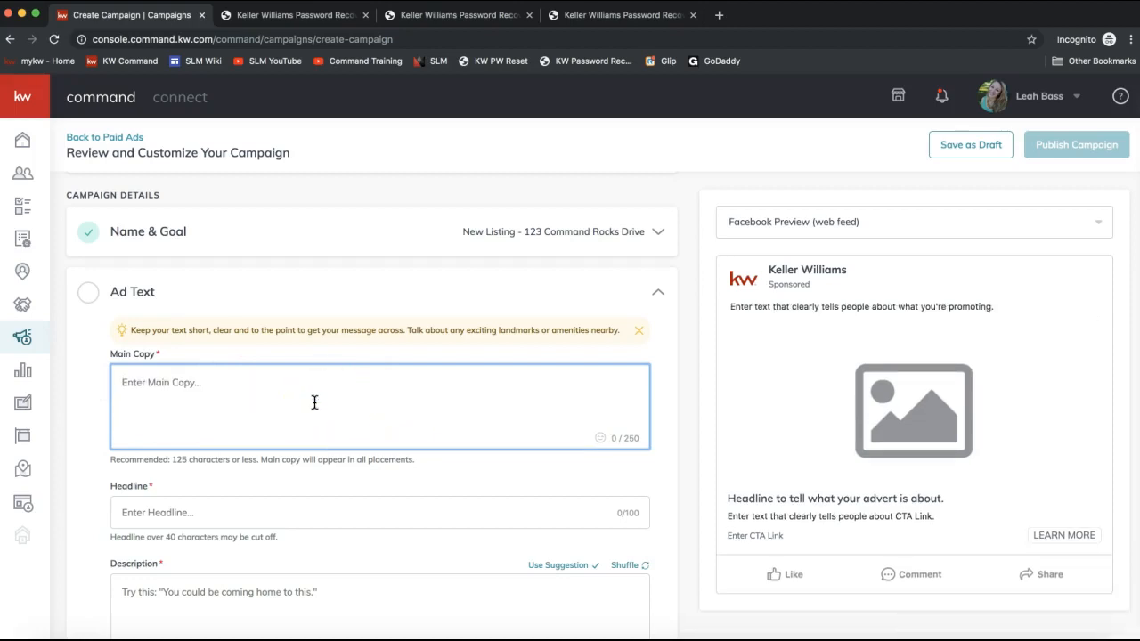
text(Santa might )
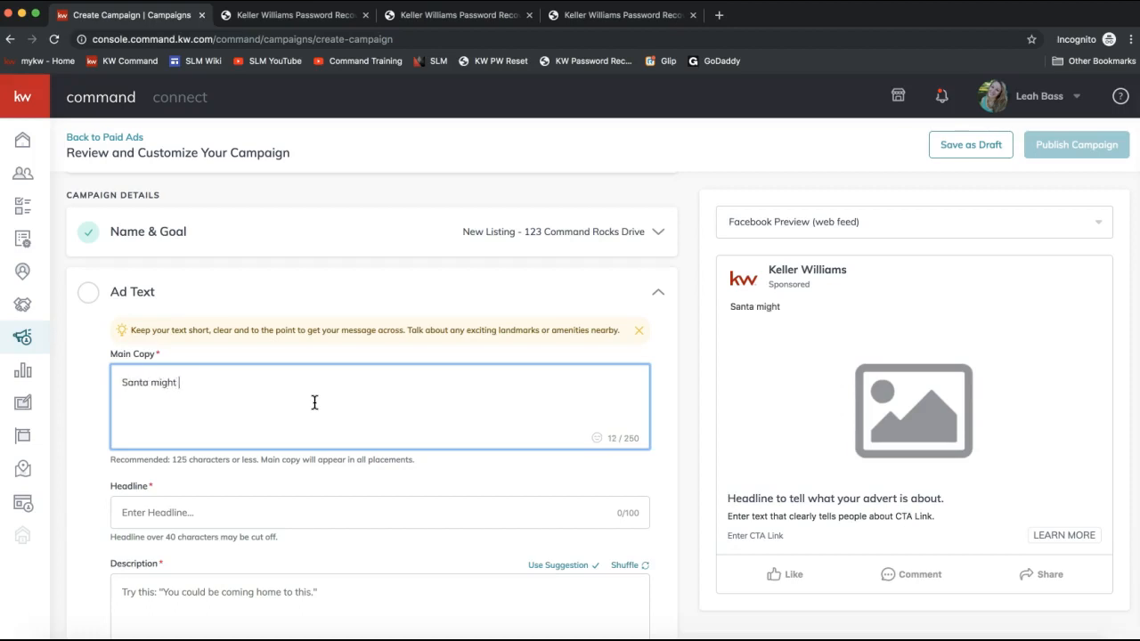
text(not be able to f)
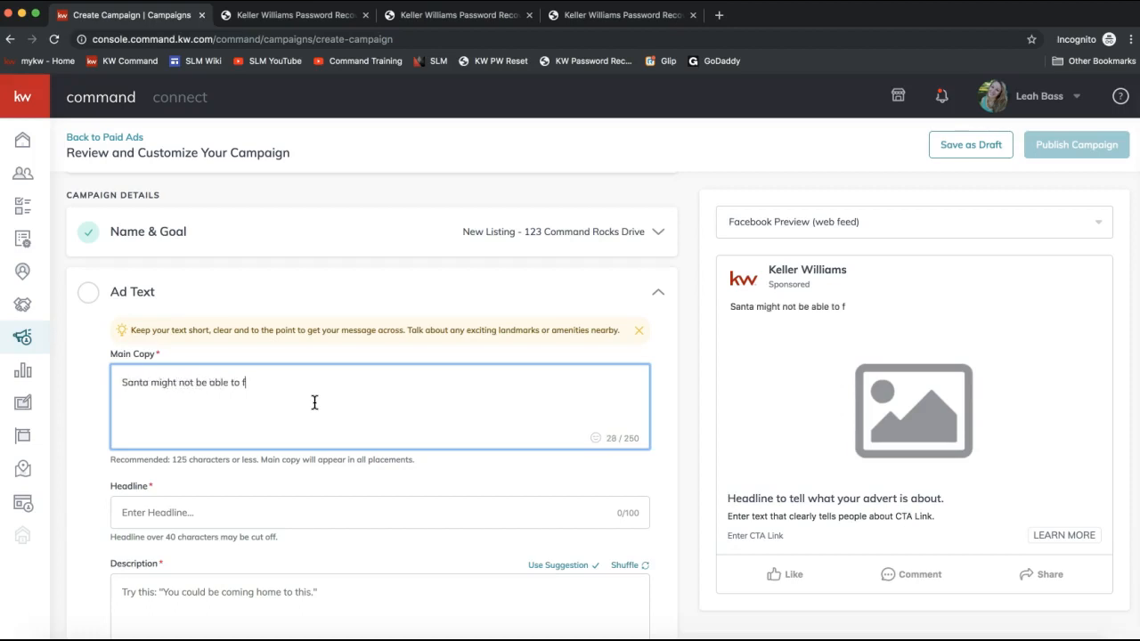
key(BackSpace)
text(bring you a new home for the hol)
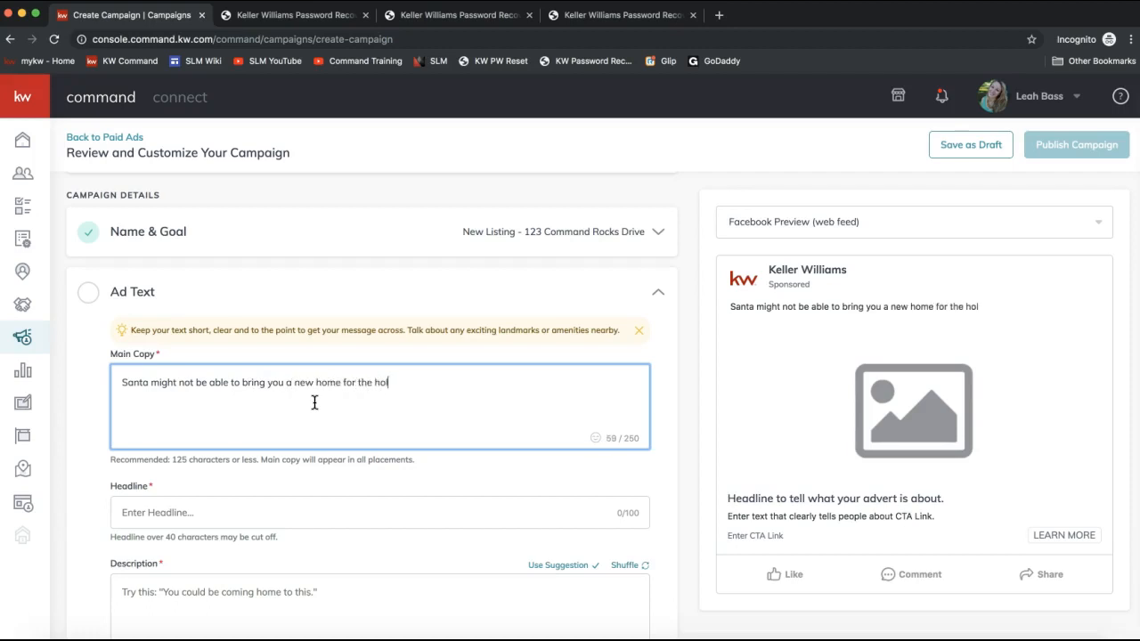
text(idays, but we can help!)
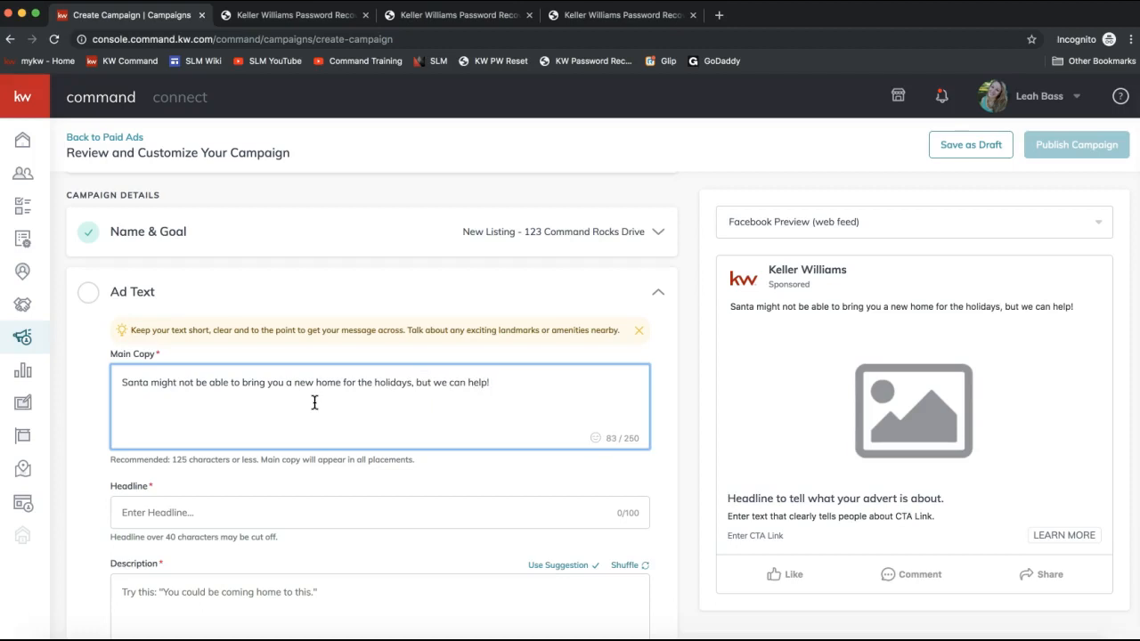
text( Check out this new listing on)
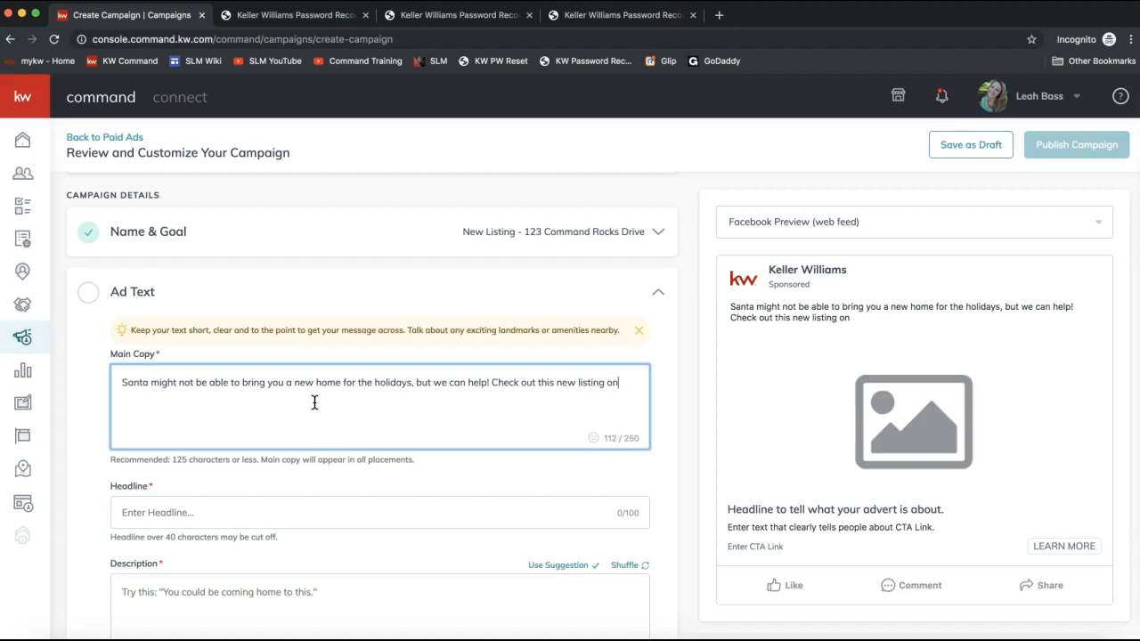
text( 123 Command Rocks Drive!)
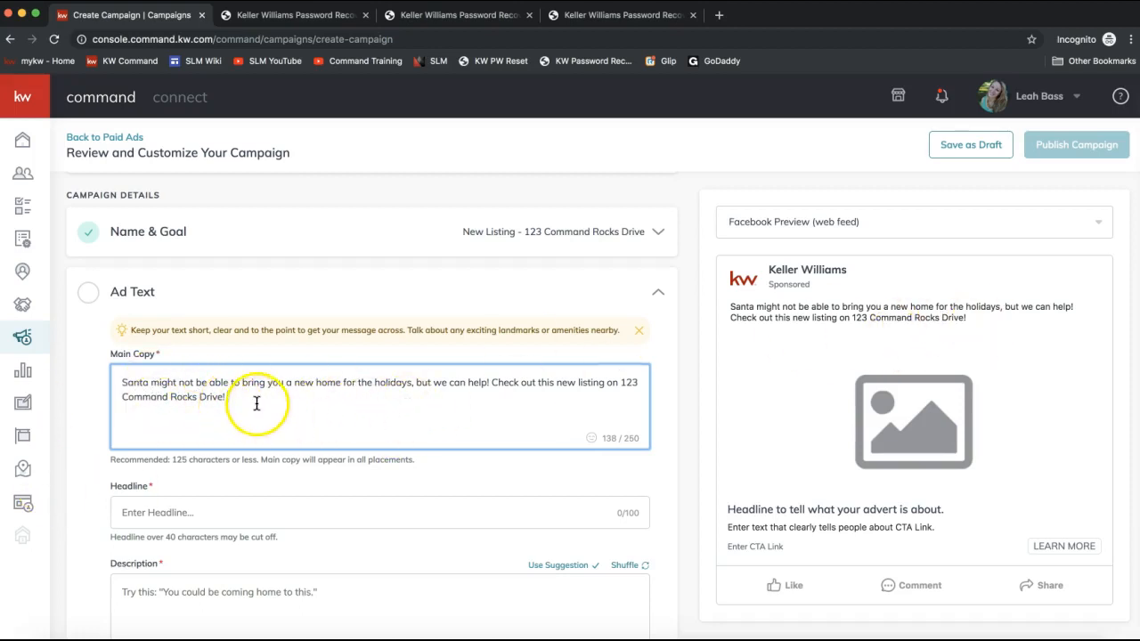
- Continue the main copy with "Check out this new listing on 123 Command Rocks Drive! DSFSDF"
text(DSFSDF)
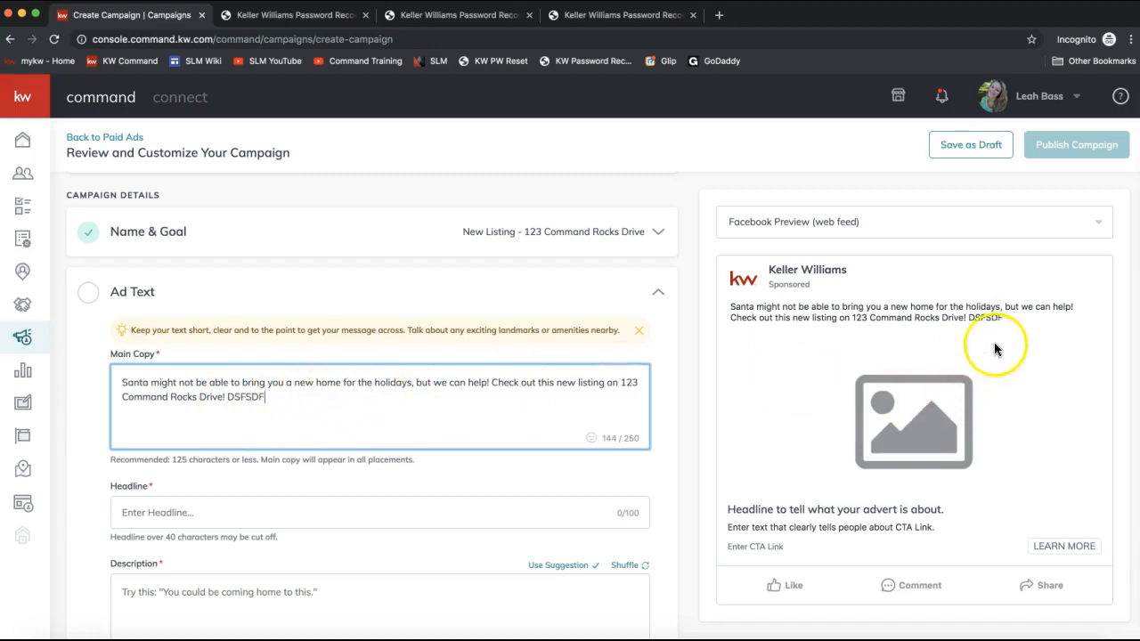
- Remove the stray "DSFSDF" from the end of the main copy
click(246, 396)
text(A)
double_click(254, 396)
key(BackSpace)
key(BackSpace)
- Enter the headline "PROUDLY PRESENTING 123 COMMAND ROCKS DRIVE!"
scroll(407, 438, down, 3)
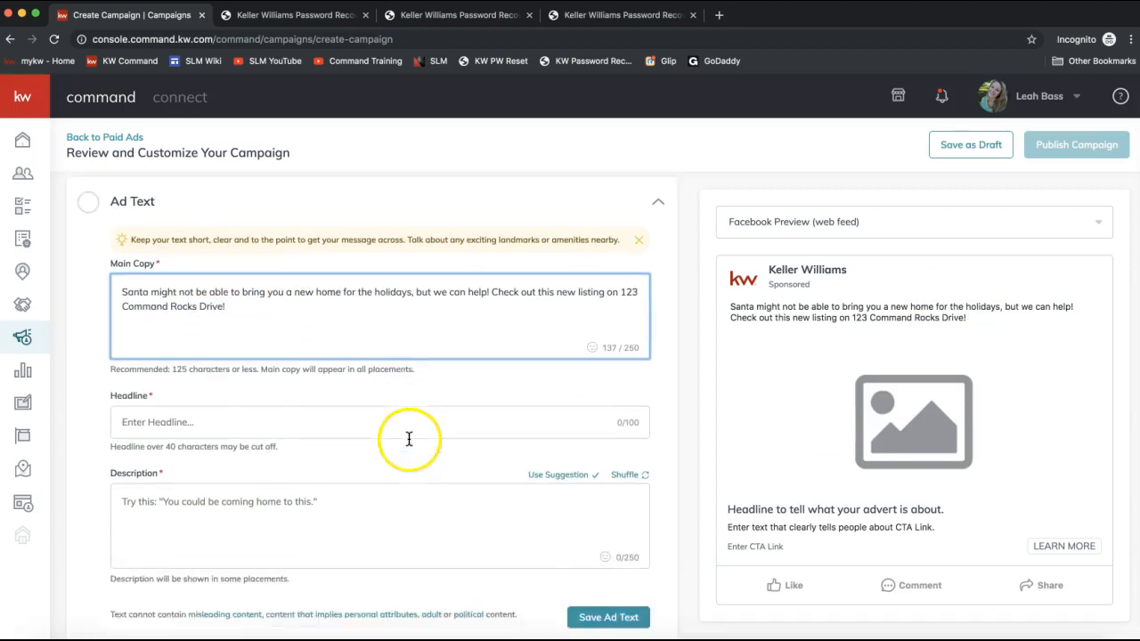
click(257, 404)
click(236, 409)
text(PROUDLY PRESENTING 12)
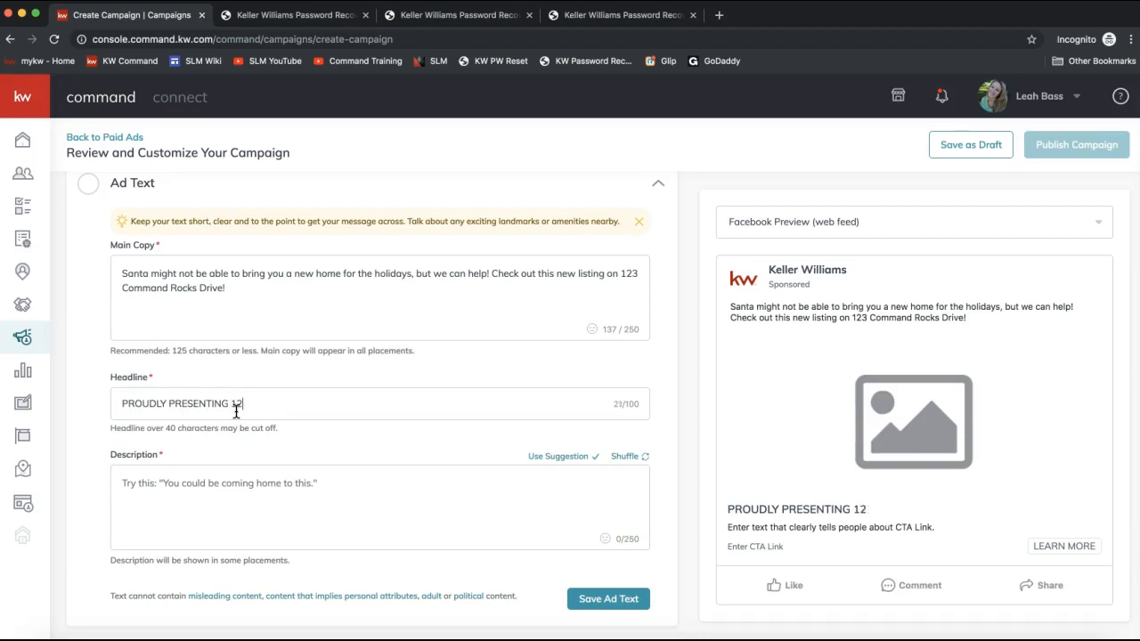
text(3 COMMAND ROCKS DRIVE!)
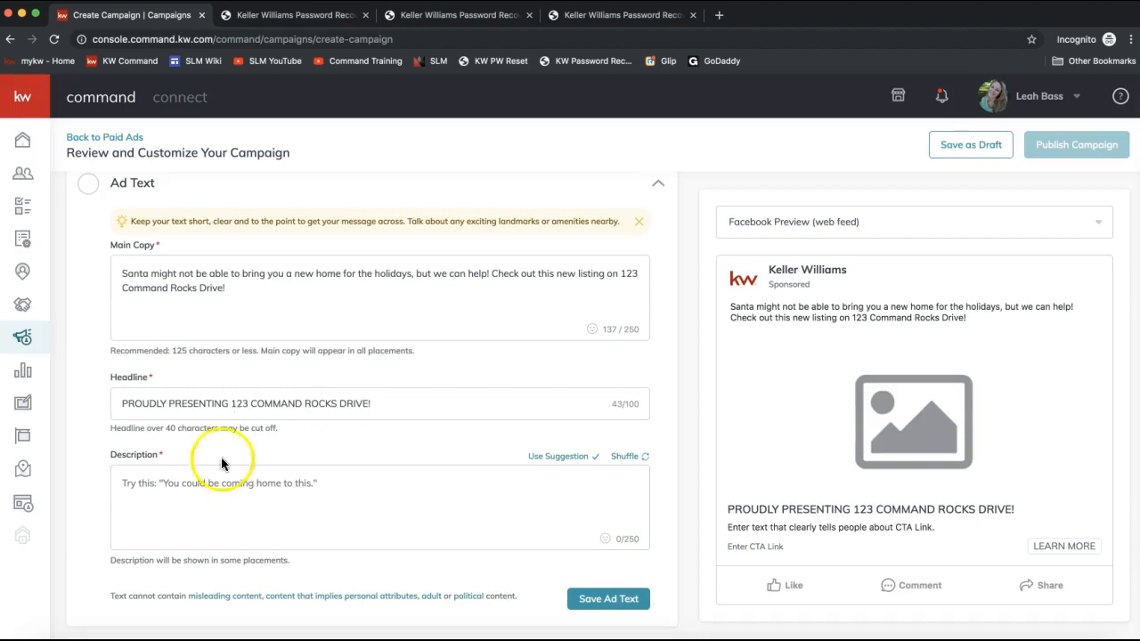
click(179, 485)
text(S)
key(BackSpace)
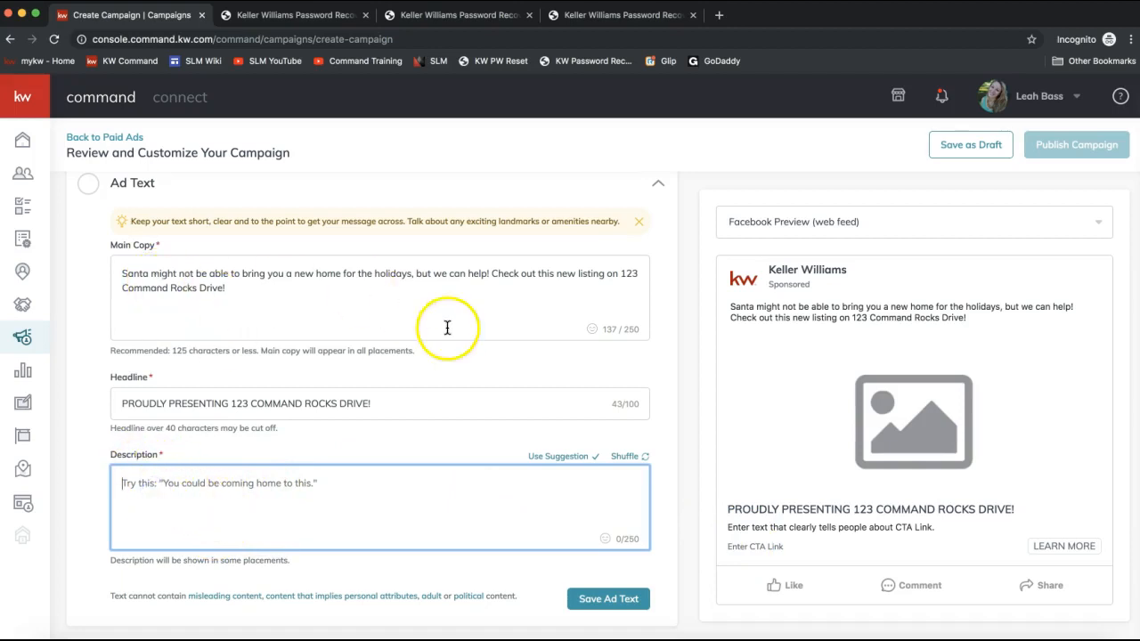
drag(979, 324, 736, 305)
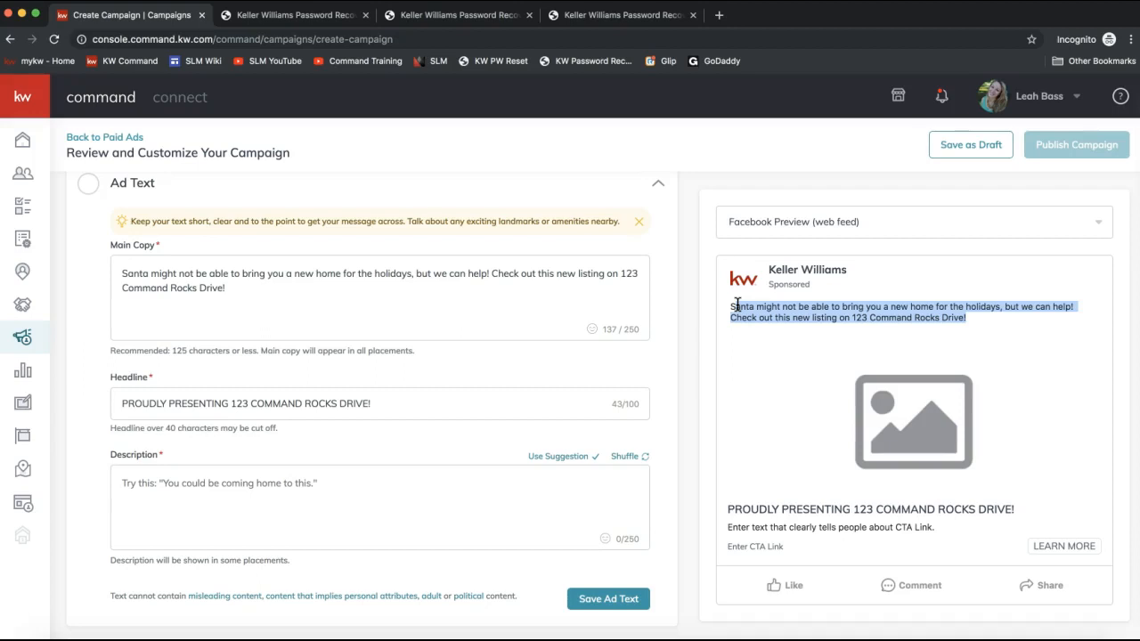
click(252, 297)
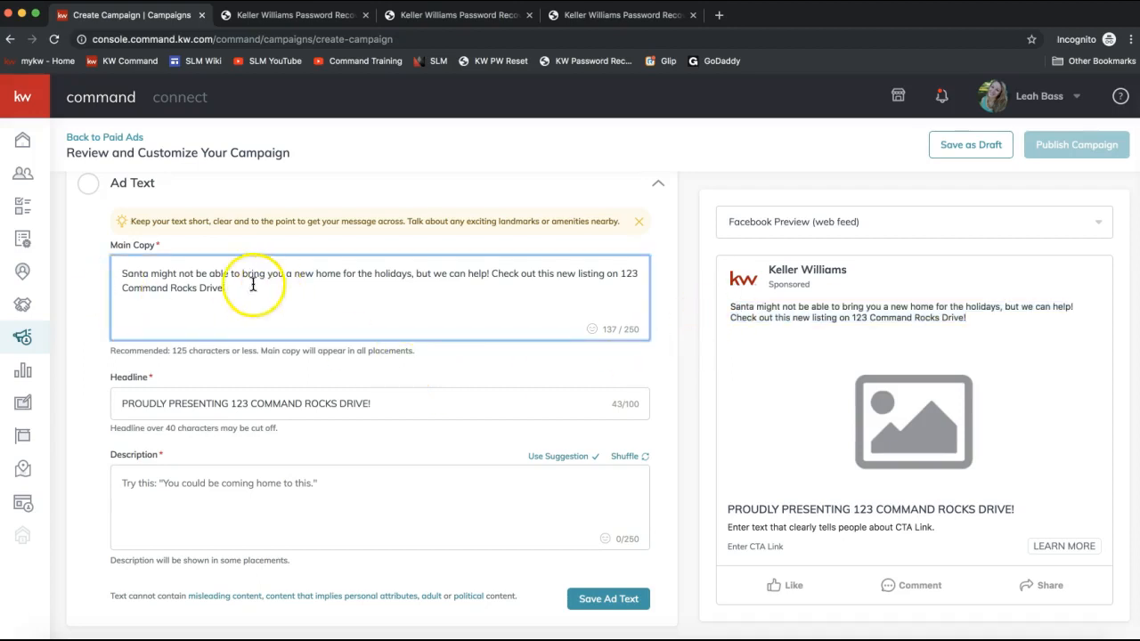
triple_click(279, 295)
- Enter the description "Gleaming hardwoods, manicured lawn, etc etc", fixing the misspelling, and save the Ad Text section
click(168, 499)
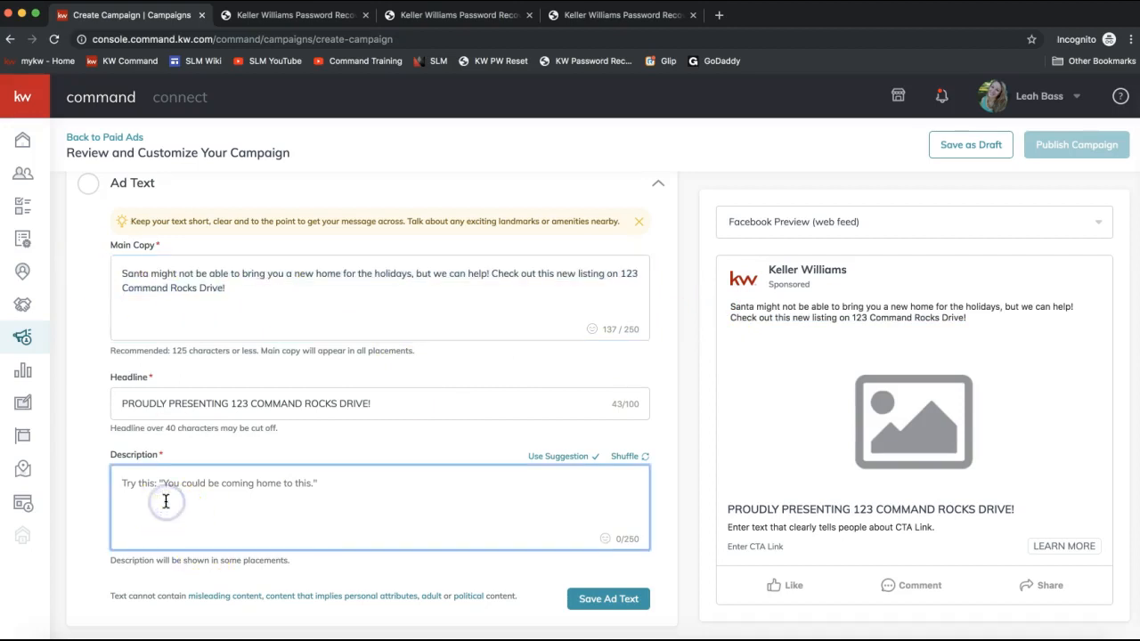
text(GLEAMIN)
key(super+a)
key(BackSpace)
text(Glea)
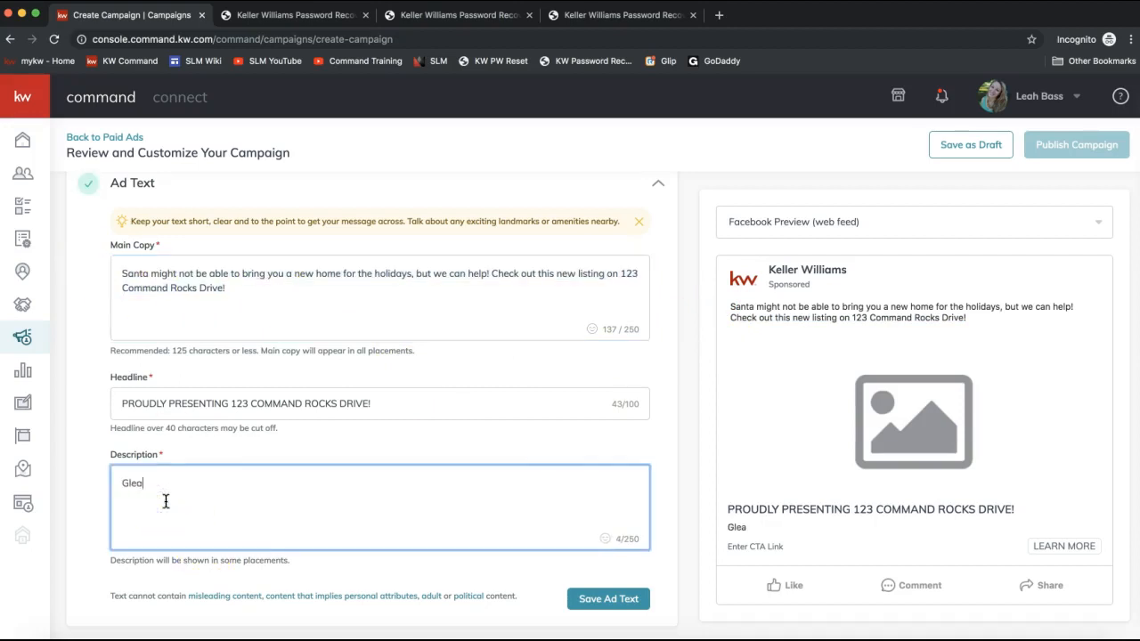
text(ming hardwoods, manacured lawn, etc etc)
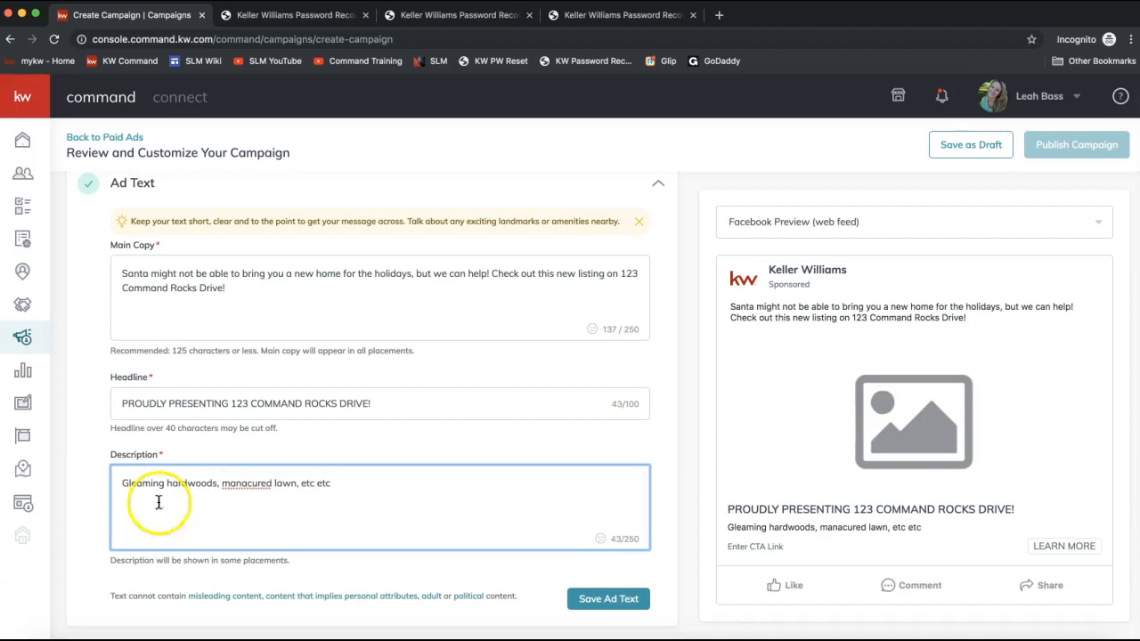
right_click(256, 483)
click(298, 428)
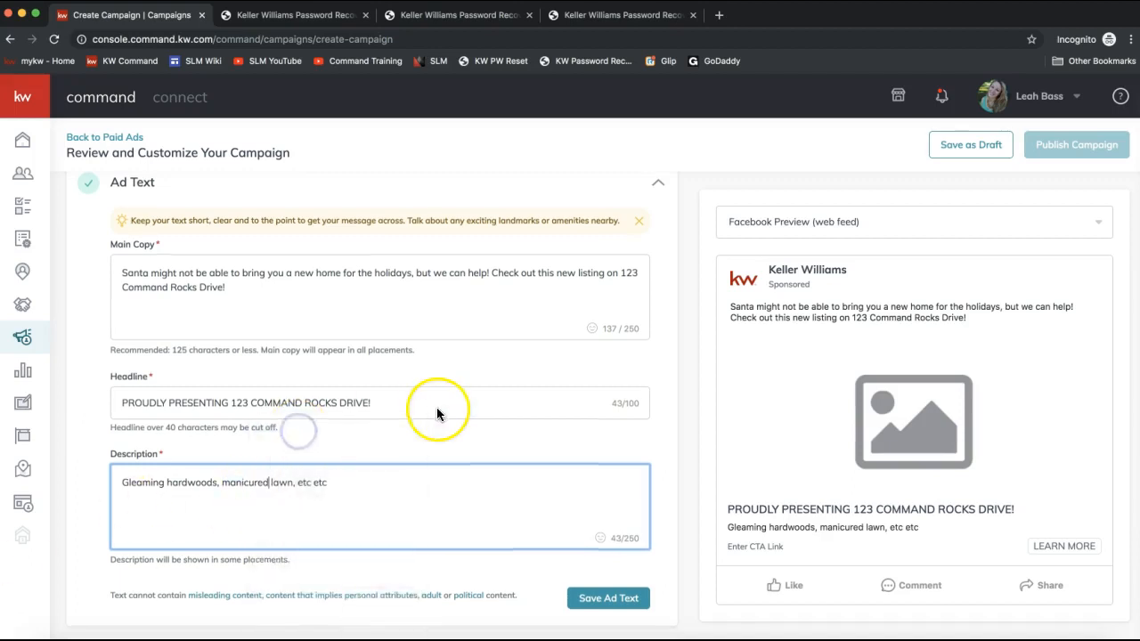
scroll(357, 381, down, 3)
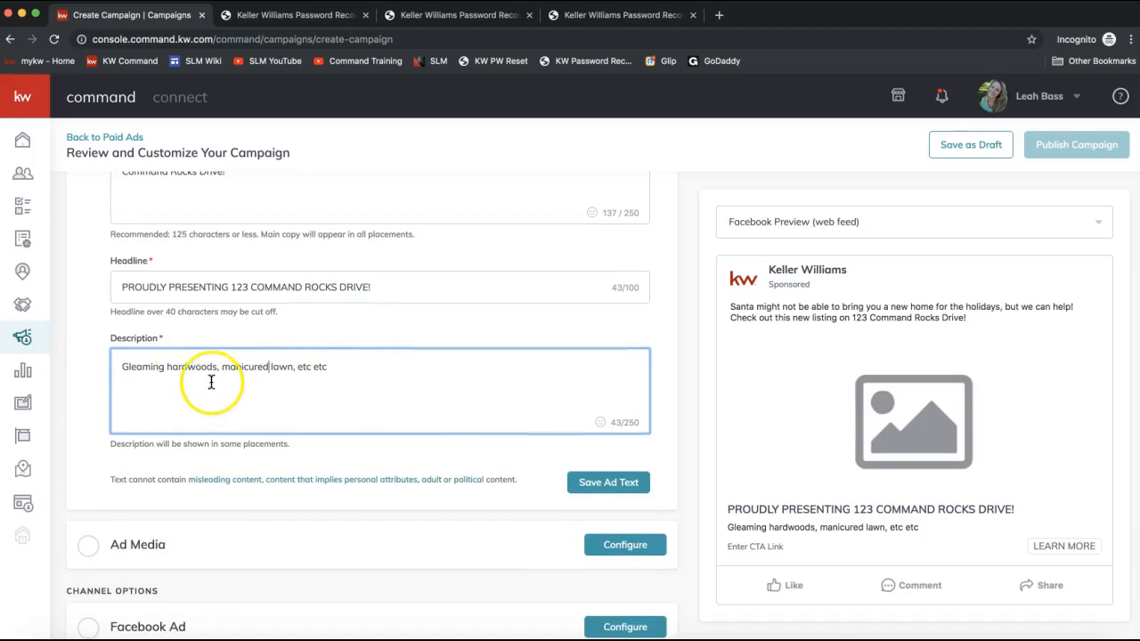
click(619, 488)
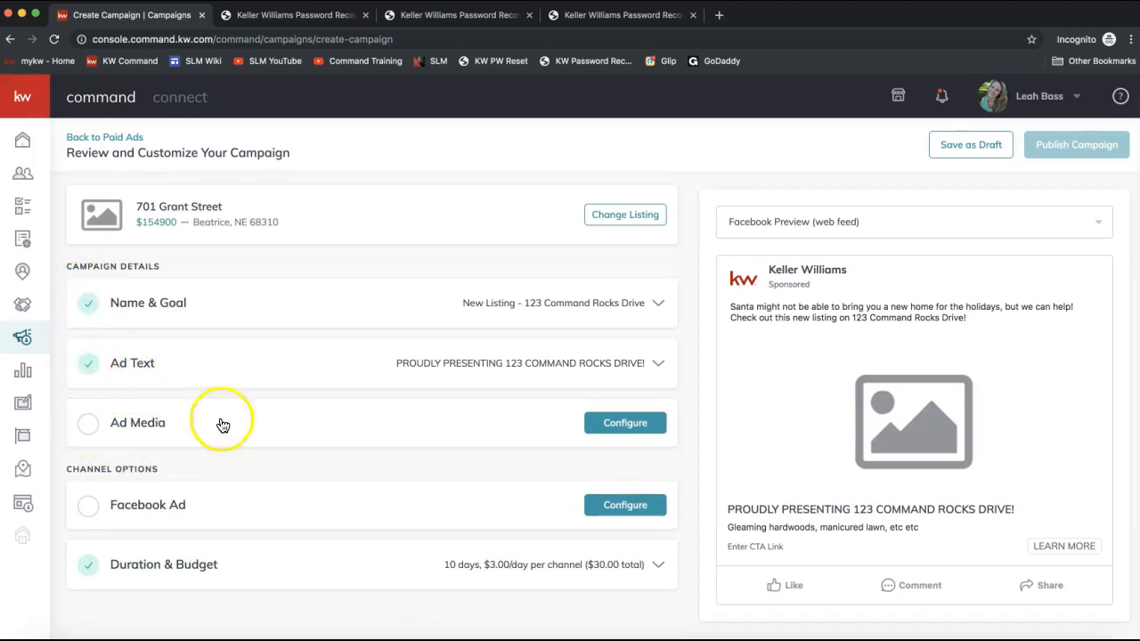
- Configure Ad Media by uploading a house photo from the computer and open it for preview and cropping
click(614, 425)
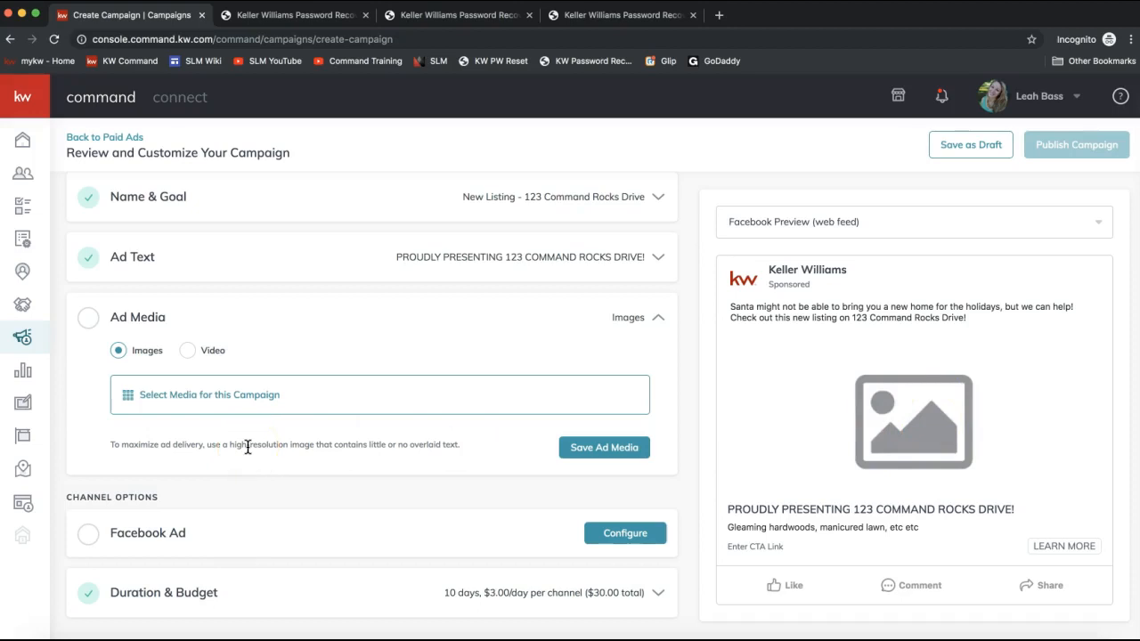
click(183, 398)
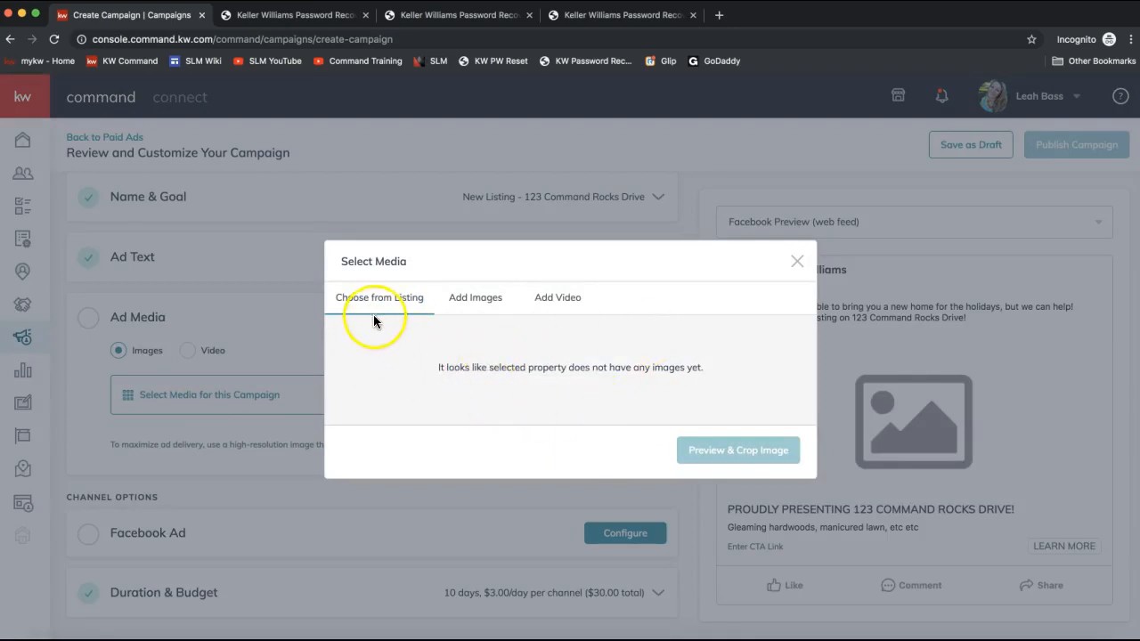
click(489, 298)
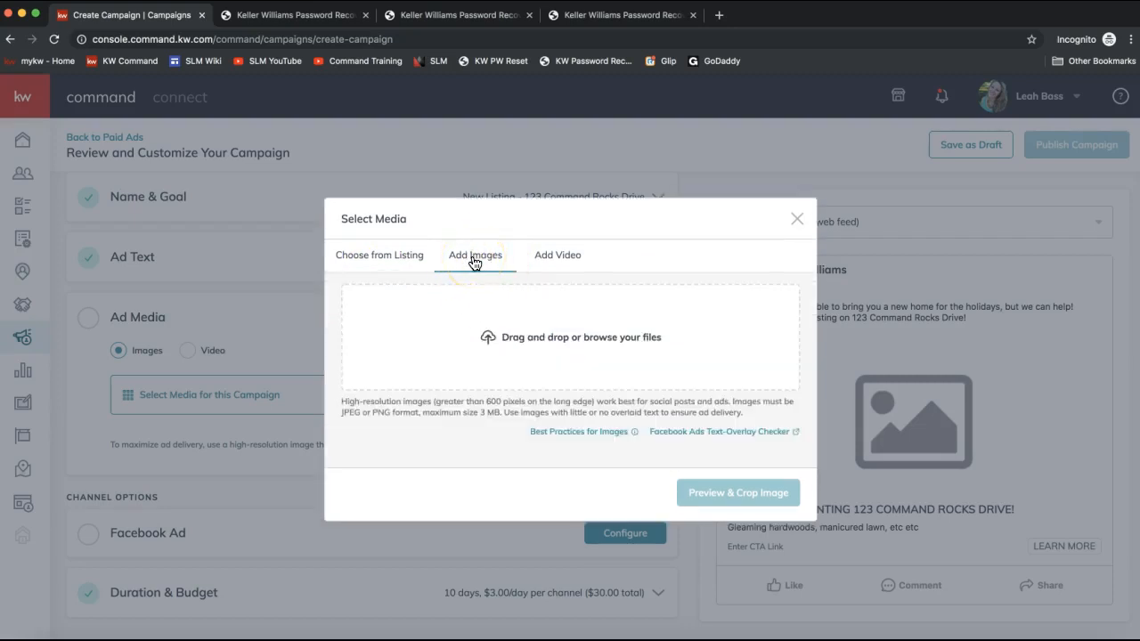
click(534, 338)
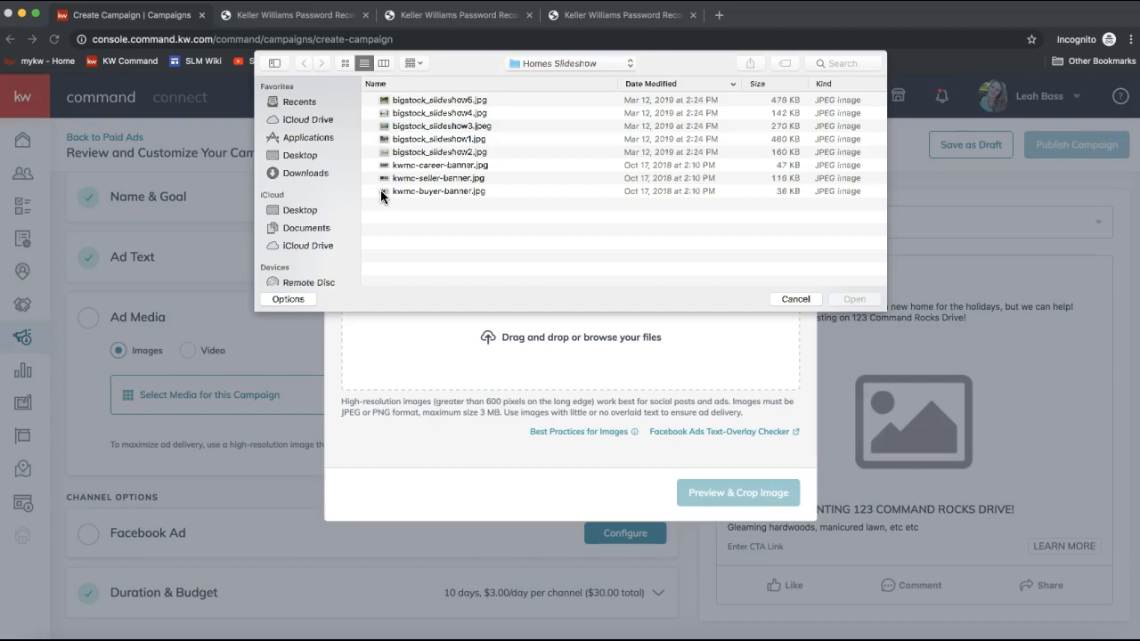
double_click(437, 128)
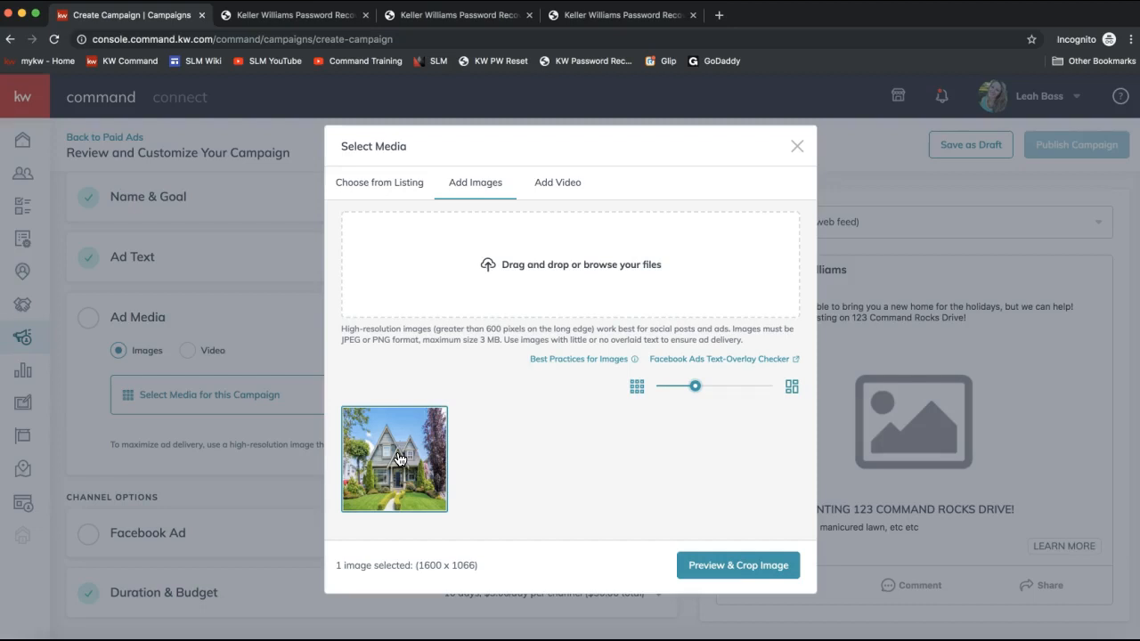
click(721, 570)
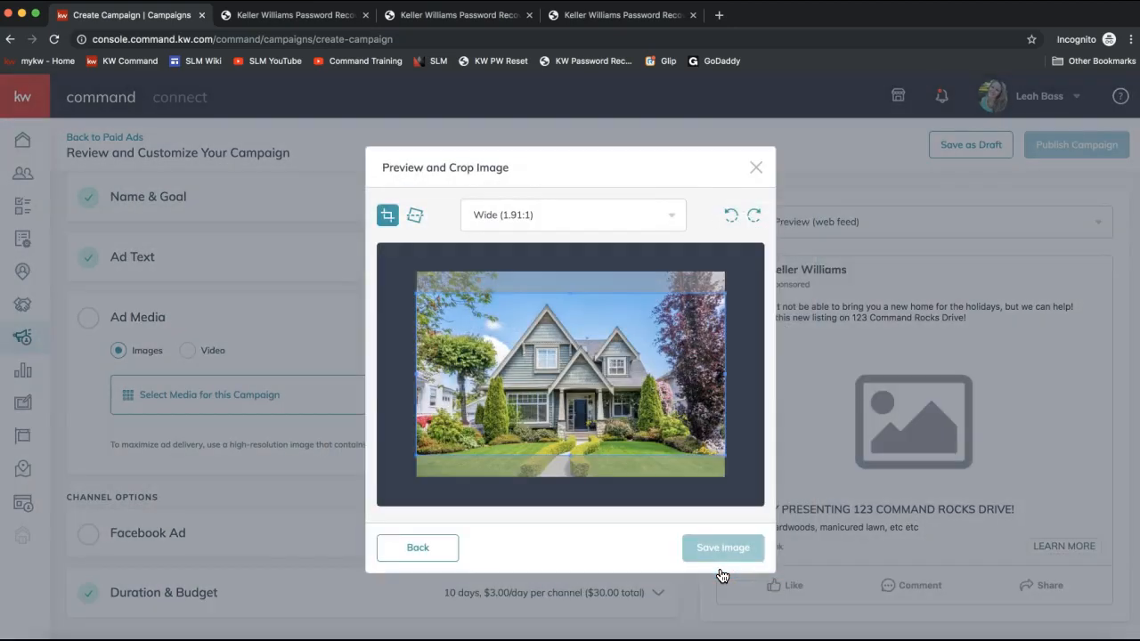
- Keep the Wide (1.91:1) crop for the house photo and save the image
mouse_move(550, 405)
mouse_down()
mouse_move(557, 431)
mouse_move(545, 413)
mouse_up()
click(505, 215)
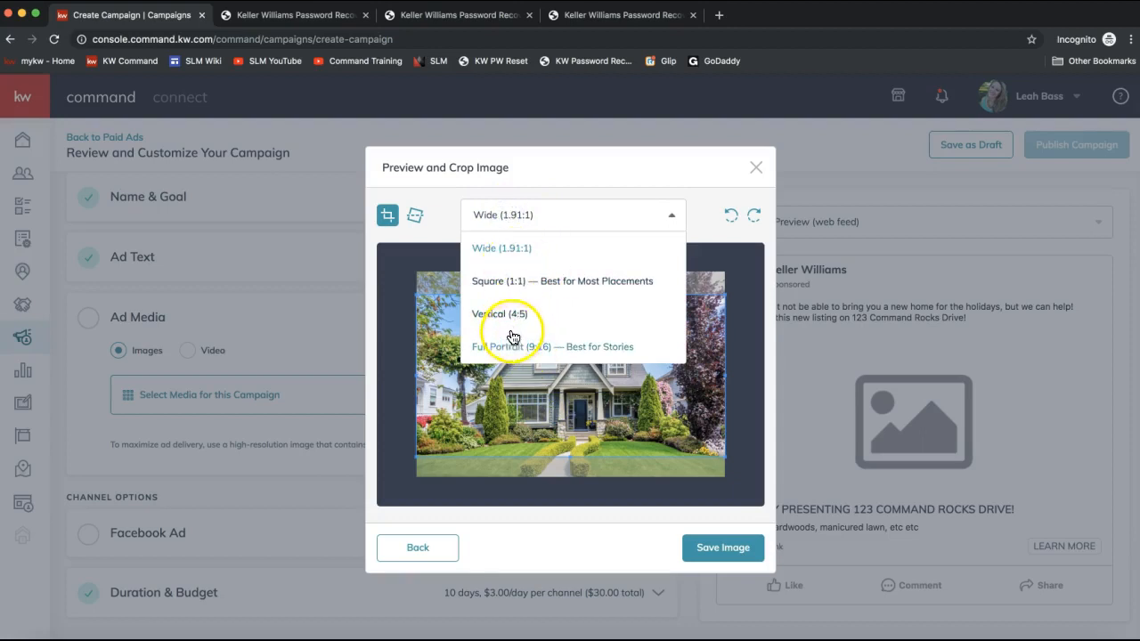
click(606, 189)
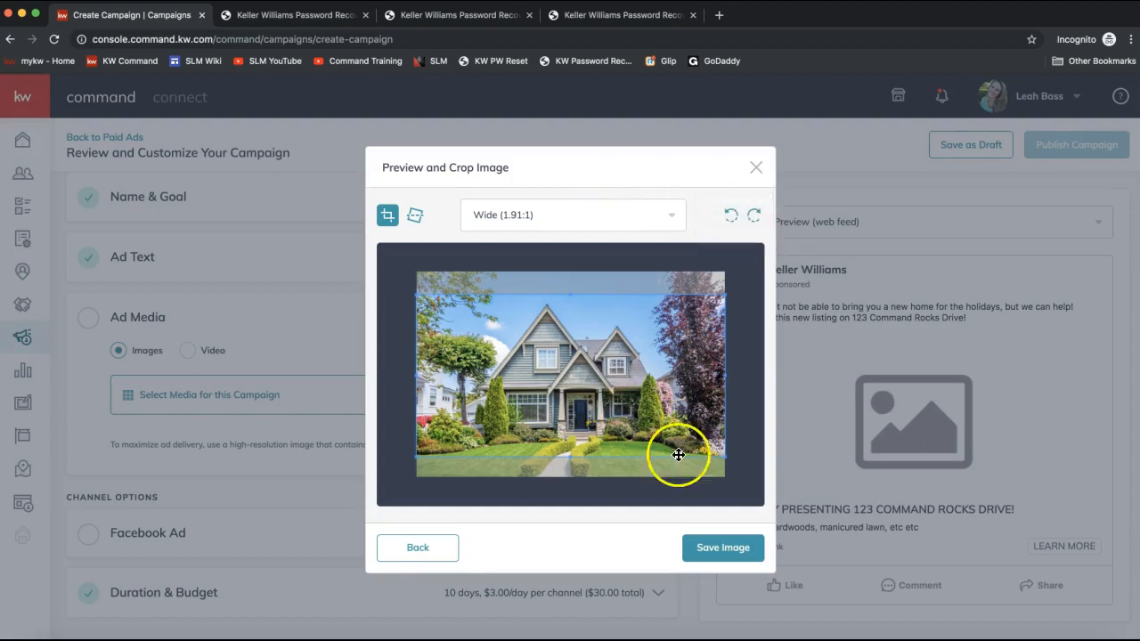
click(715, 547)
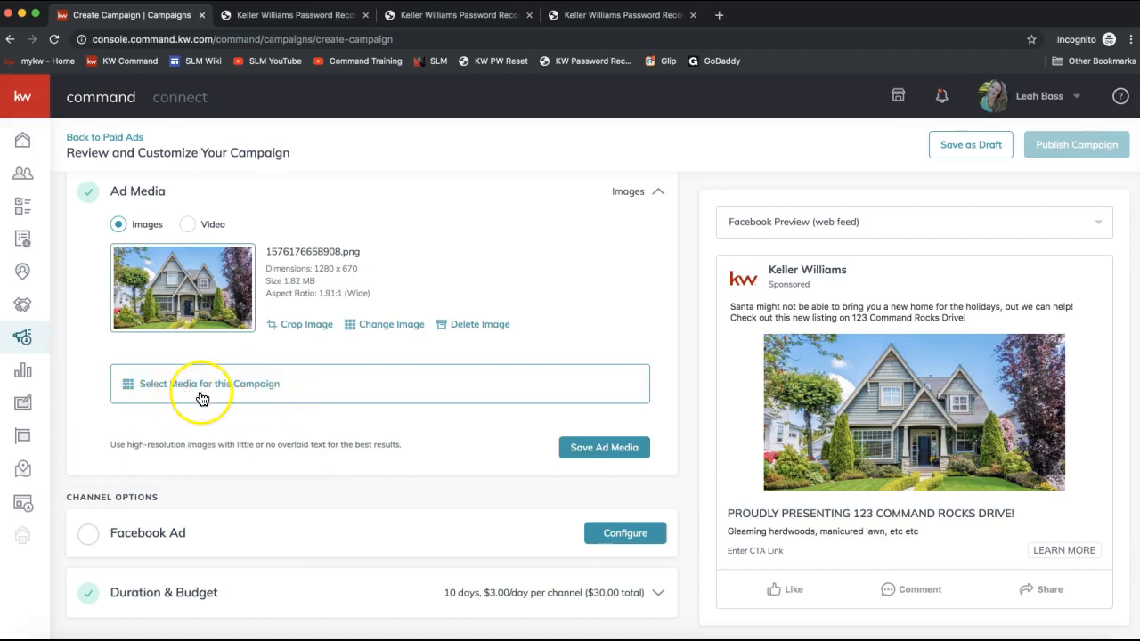
- Save the Ad Media section with Images as the media type
click(187, 224)
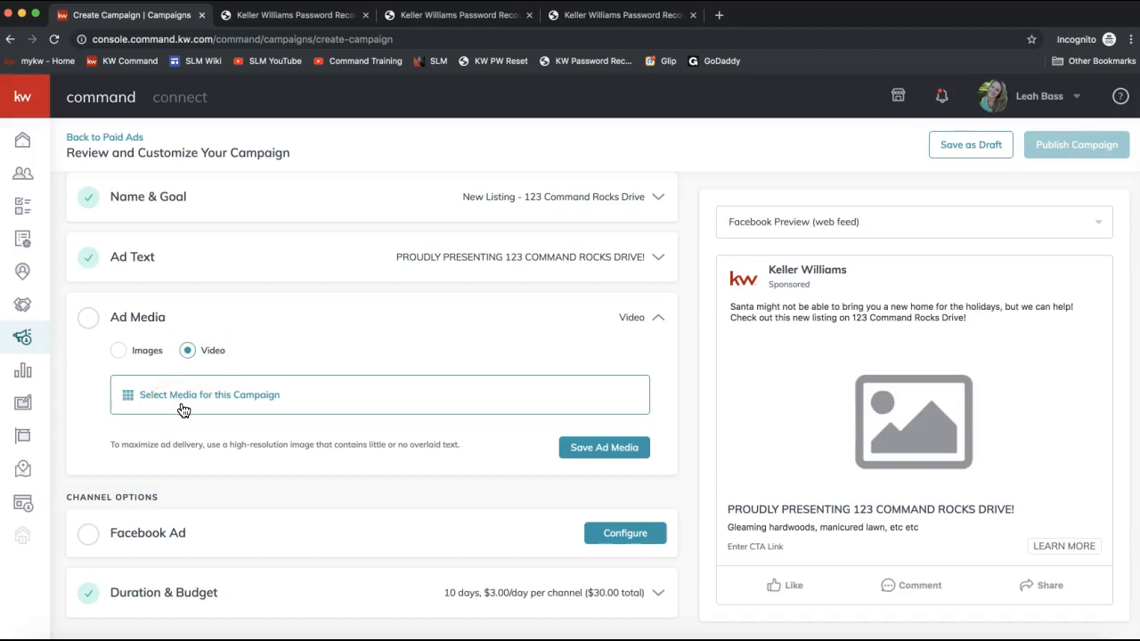
click(116, 353)
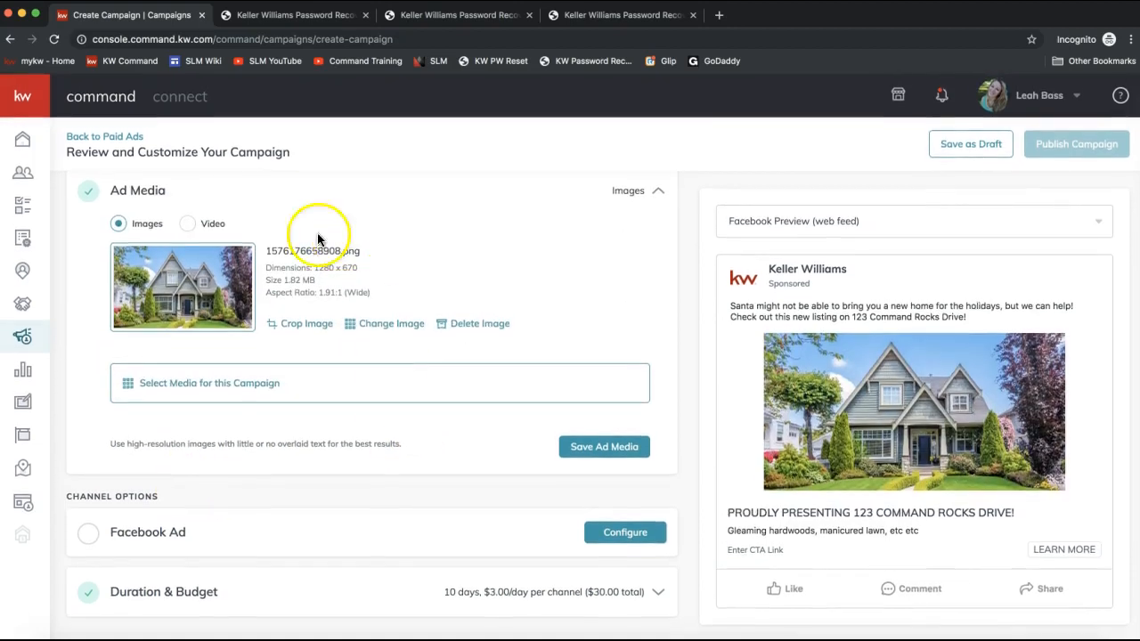
click(597, 450)
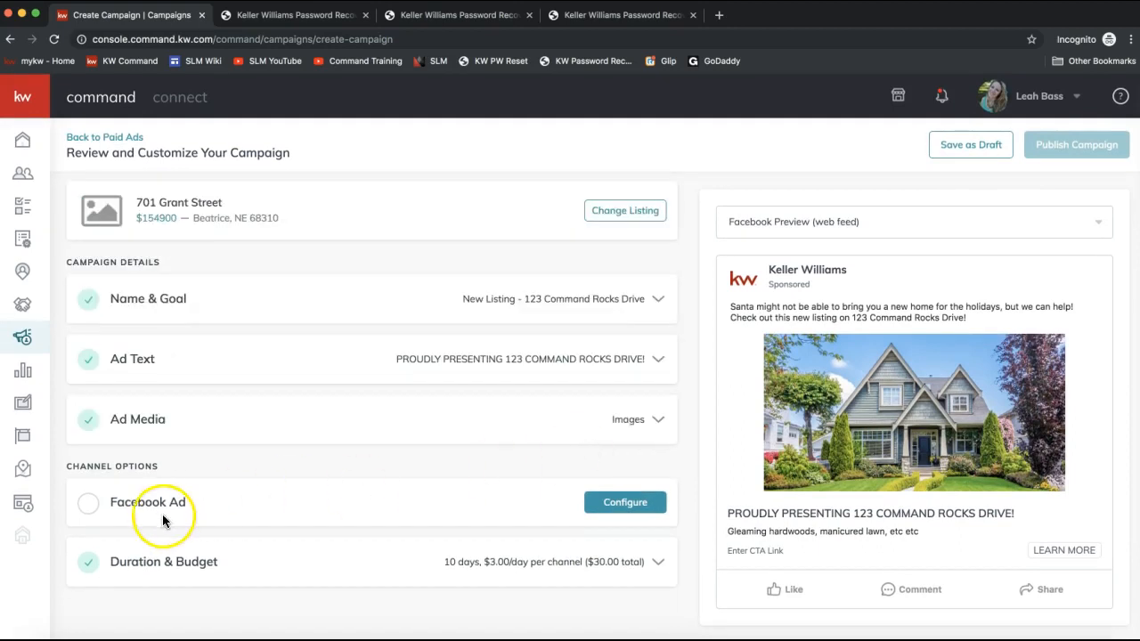
- Configure the Facebook Ad and choose J & L Designs as the page under the agent's account
click(614, 504)
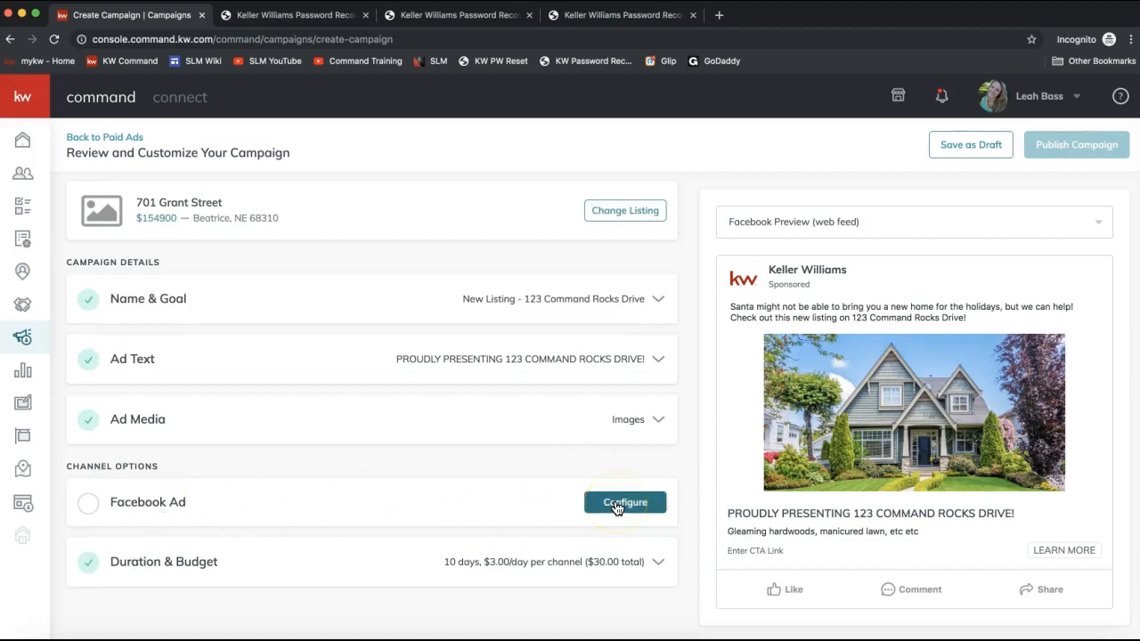
click(617, 508)
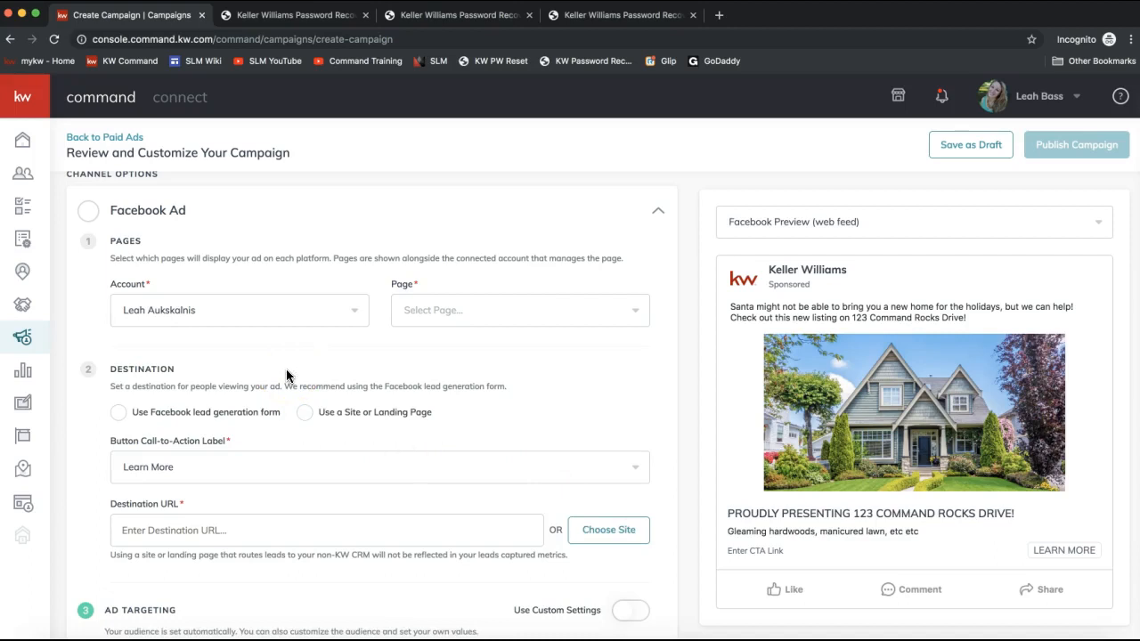
click(182, 317)
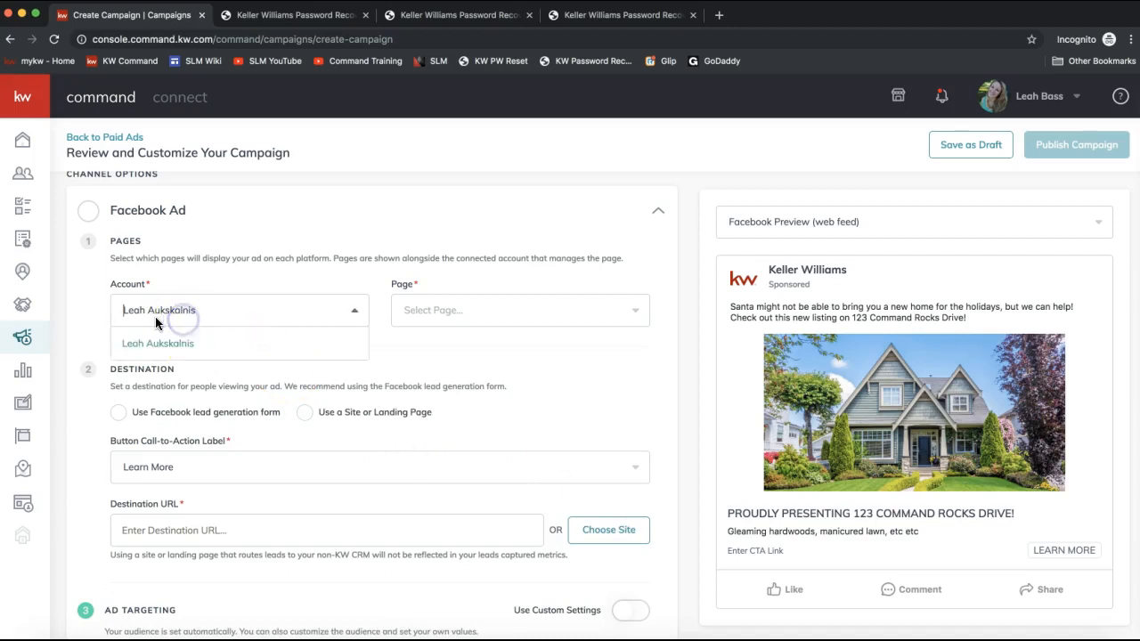
click(452, 316)
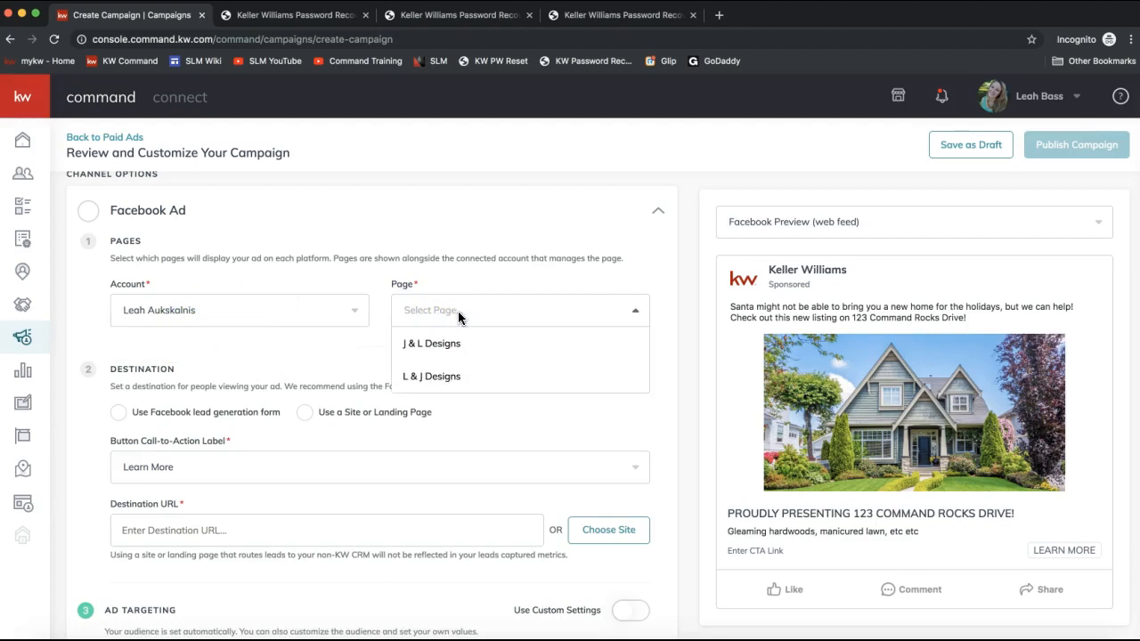
click(436, 346)
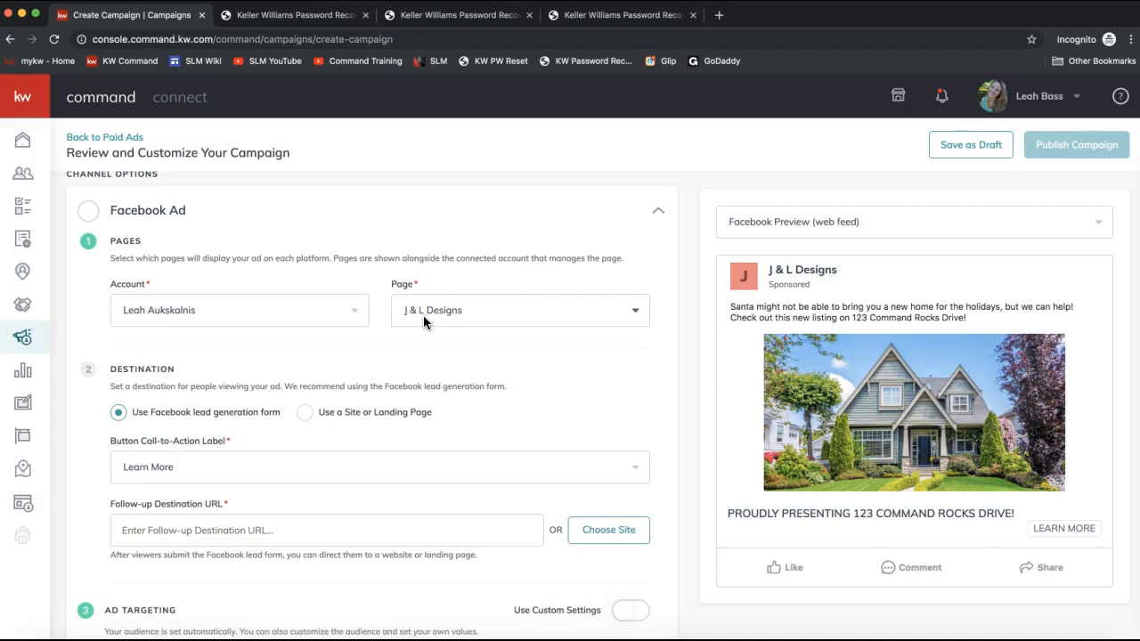
- Examine the Destination section's recommendation to use the Facebook lead generation form
click(407, 335)
scroll(445, 402, down, 2)
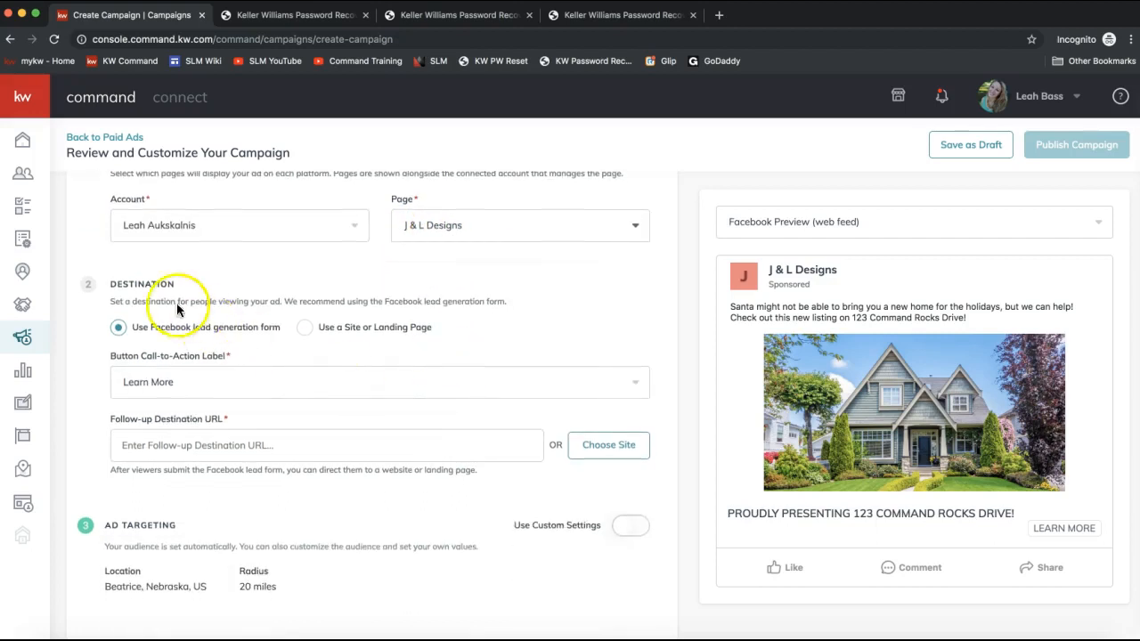
double_click(132, 284)
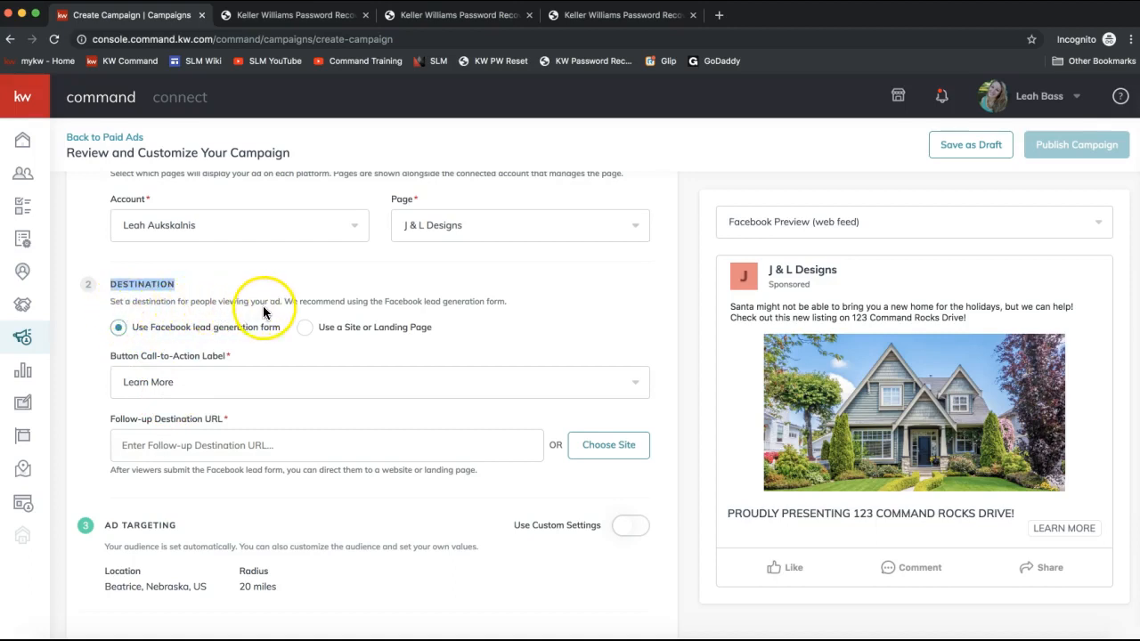
drag(285, 301, 322, 303)
click(517, 304)
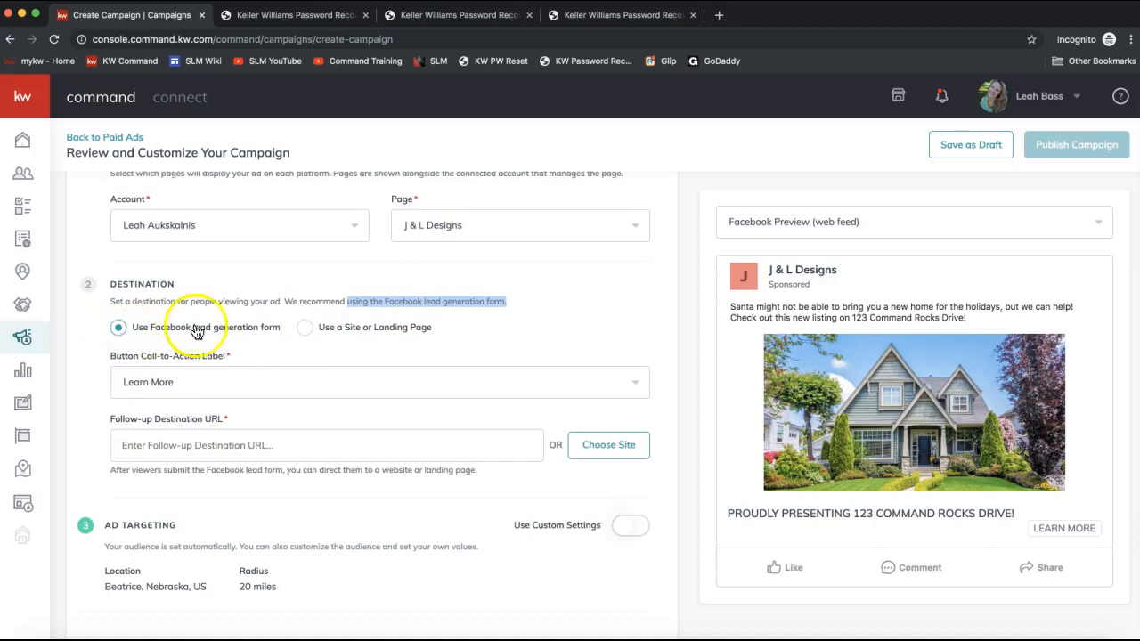
click(306, 328)
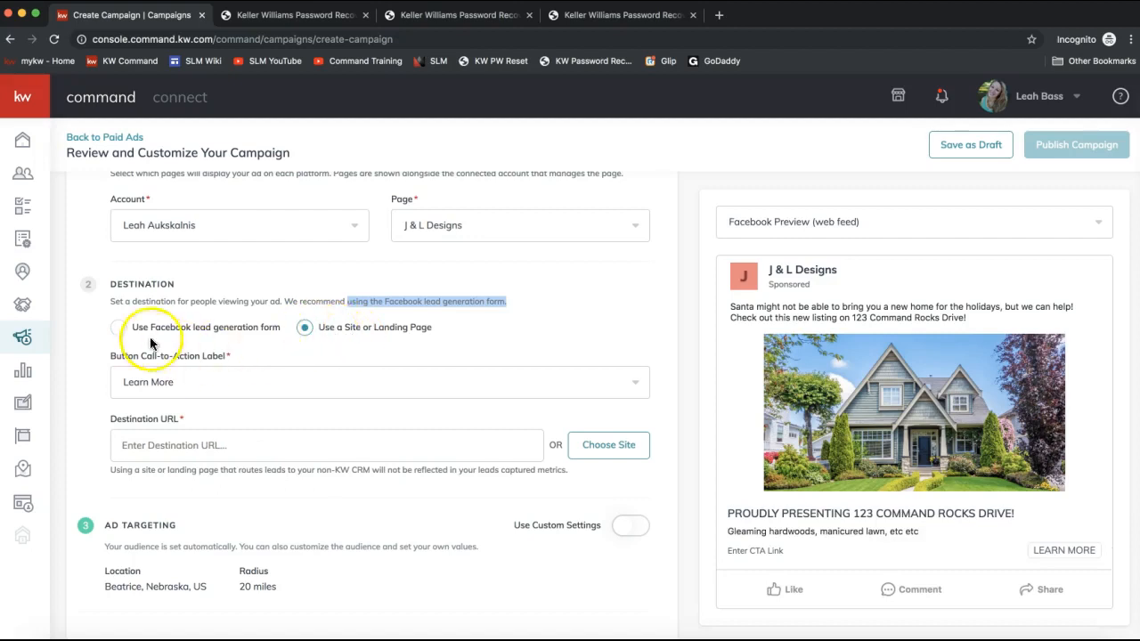
click(125, 329)
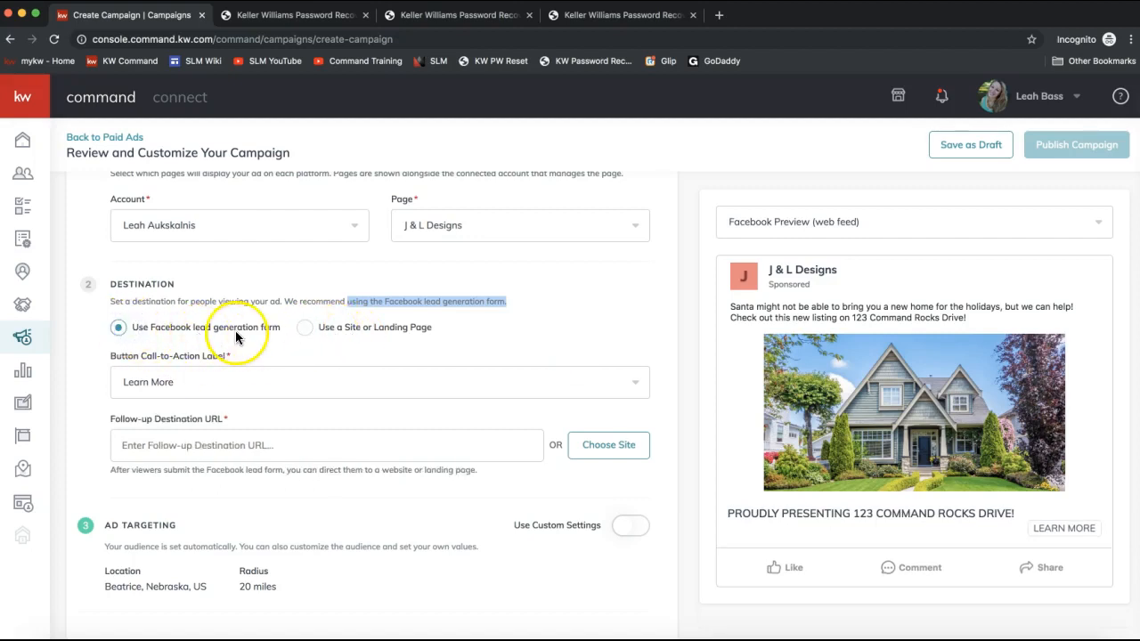
scroll(235, 336, down, 1)
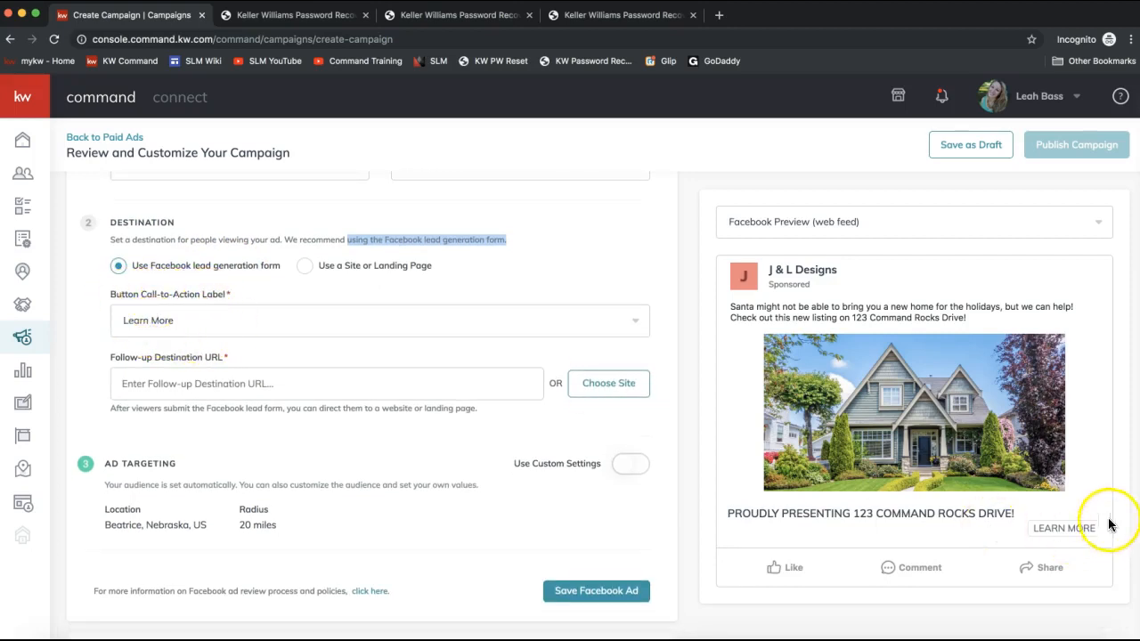
- Set the Button Call-to-Action Label to Sign Up
click(307, 327)
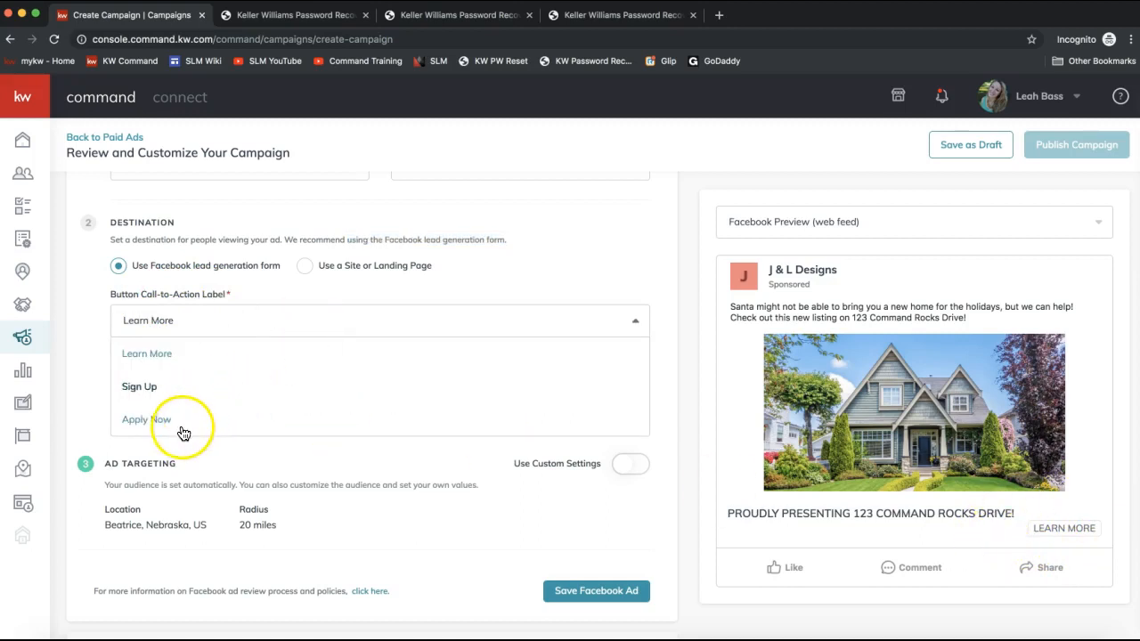
click(166, 384)
click(178, 325)
click(139, 324)
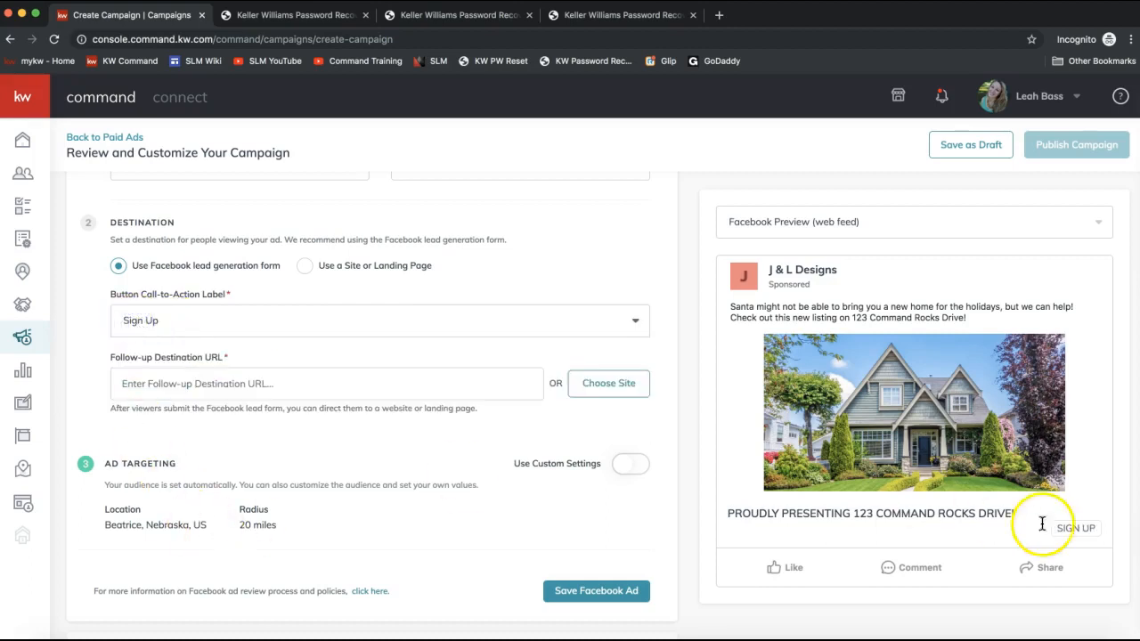
click(310, 326)
click(133, 321)
- Review the saved sites offered for the Follow-up Destination URL without choosing one
click(158, 383)
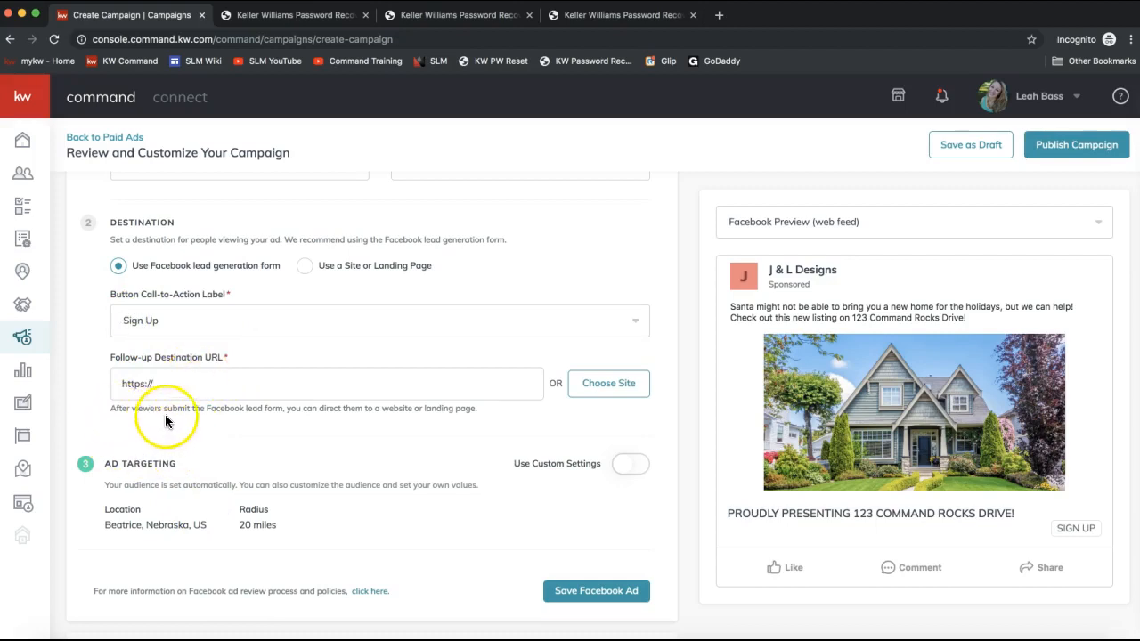
drag(294, 408, 459, 419)
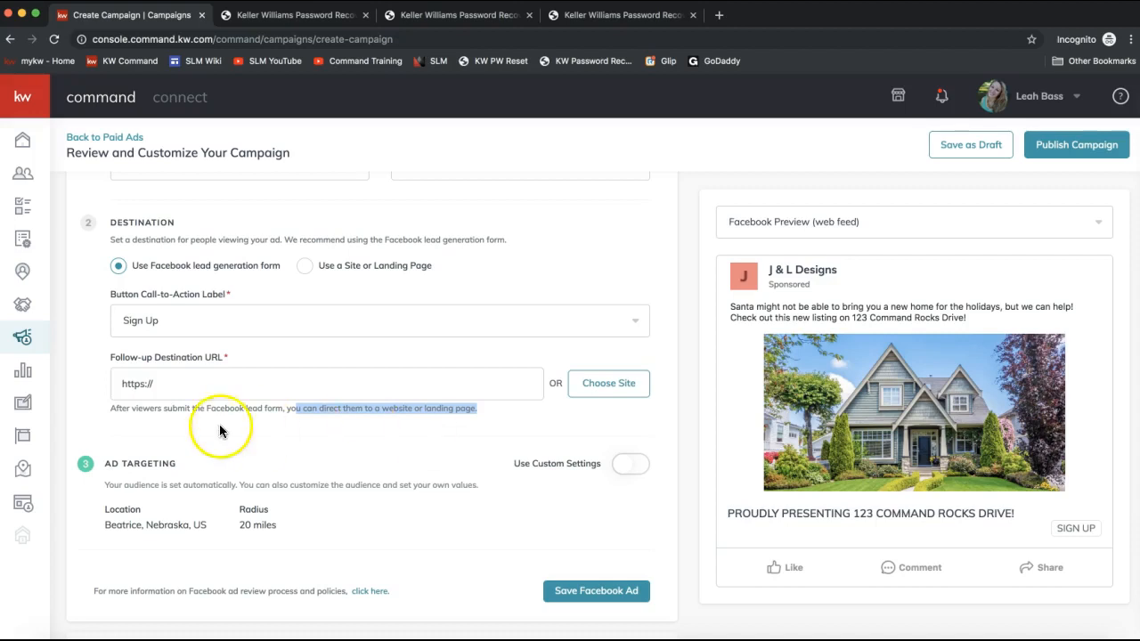
click(188, 386)
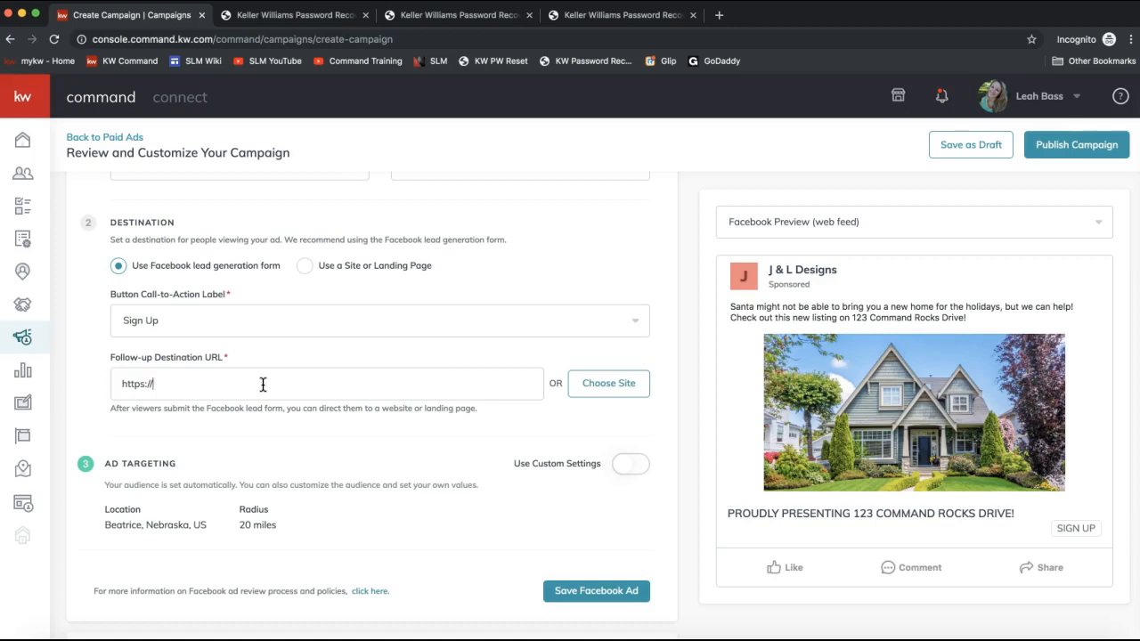
click(620, 397)
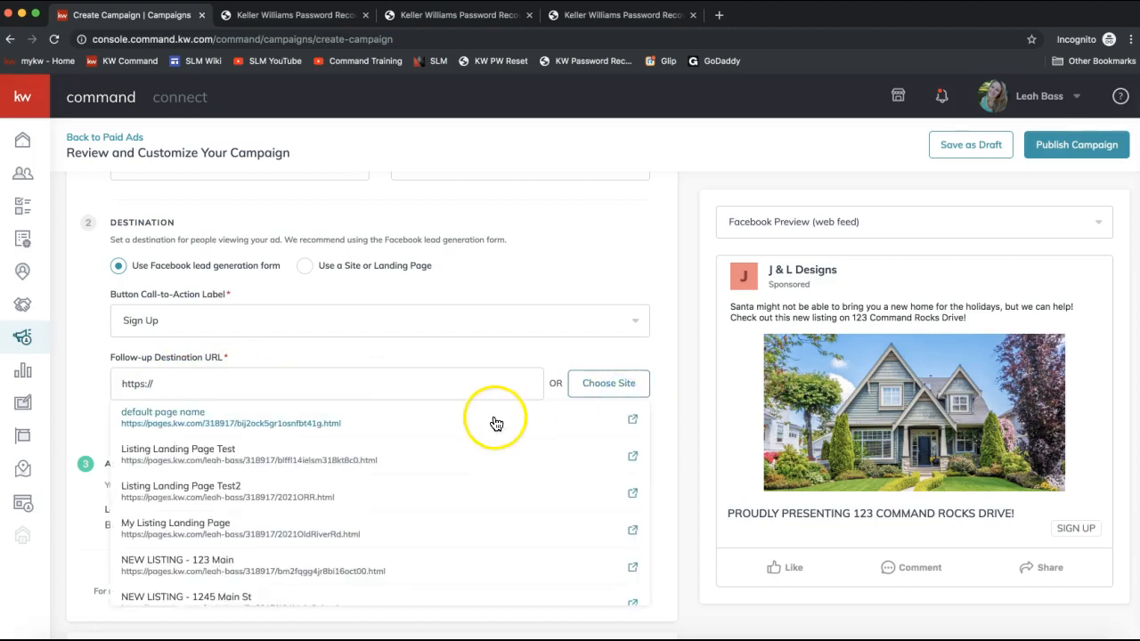
click(628, 356)
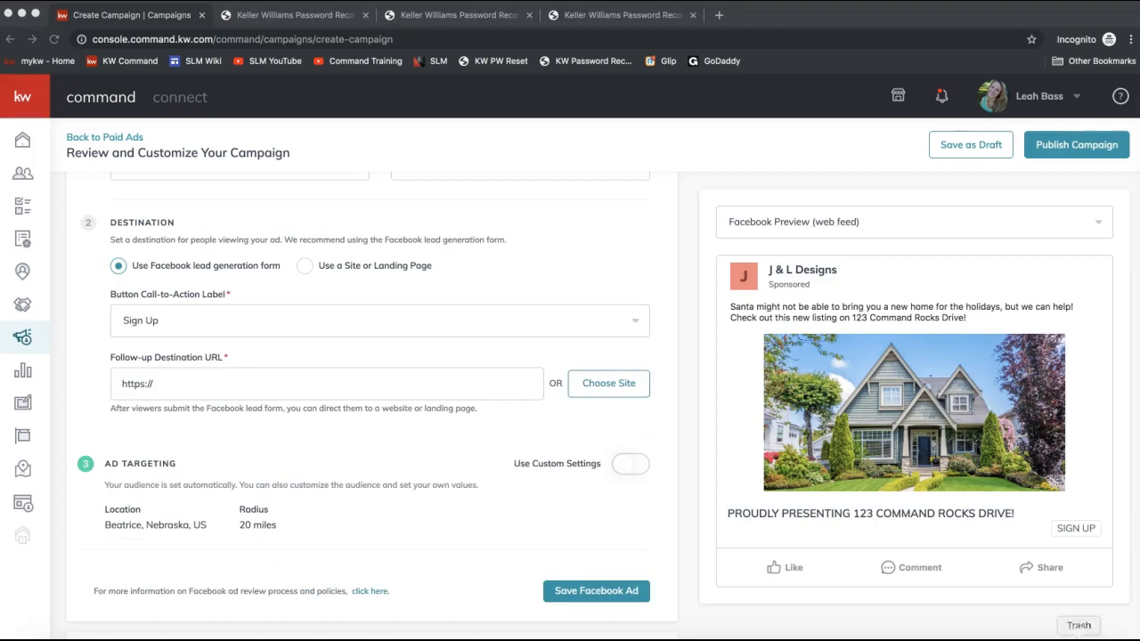
- Switch to the join.me chat, paste and send the Listings & Landing Pages video link, then minimize it
click(776, 637)
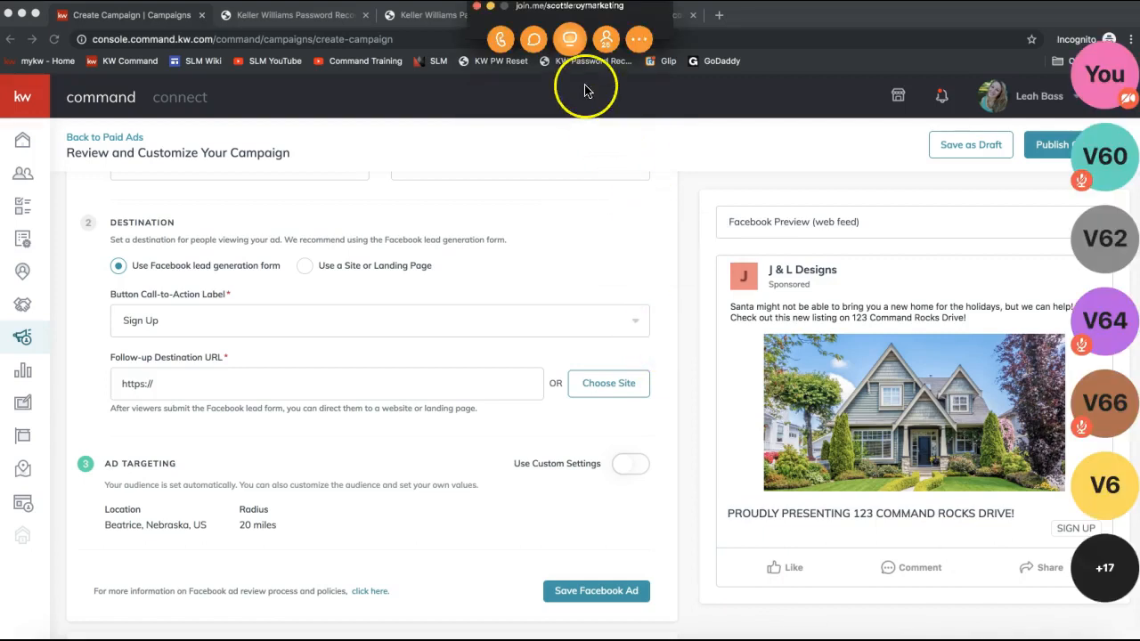
click(534, 38)
click(547, 388)
text(Listings & Landing Pages: https://www.youtube.com/watch?v=wYzL8SuRvEE&t=733s)
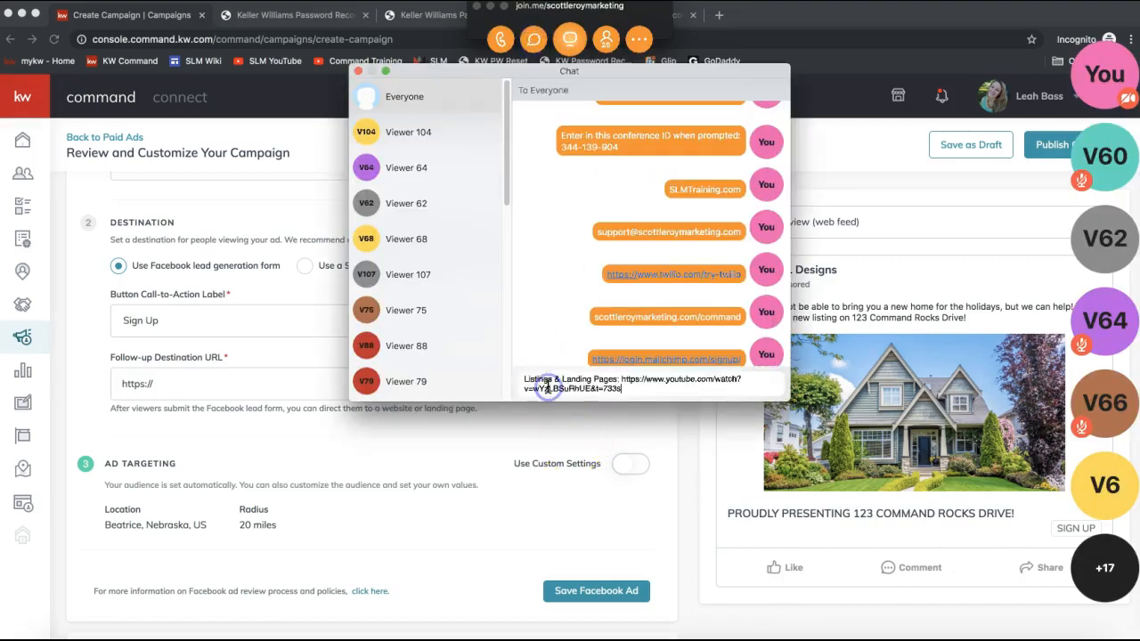
key(Return)
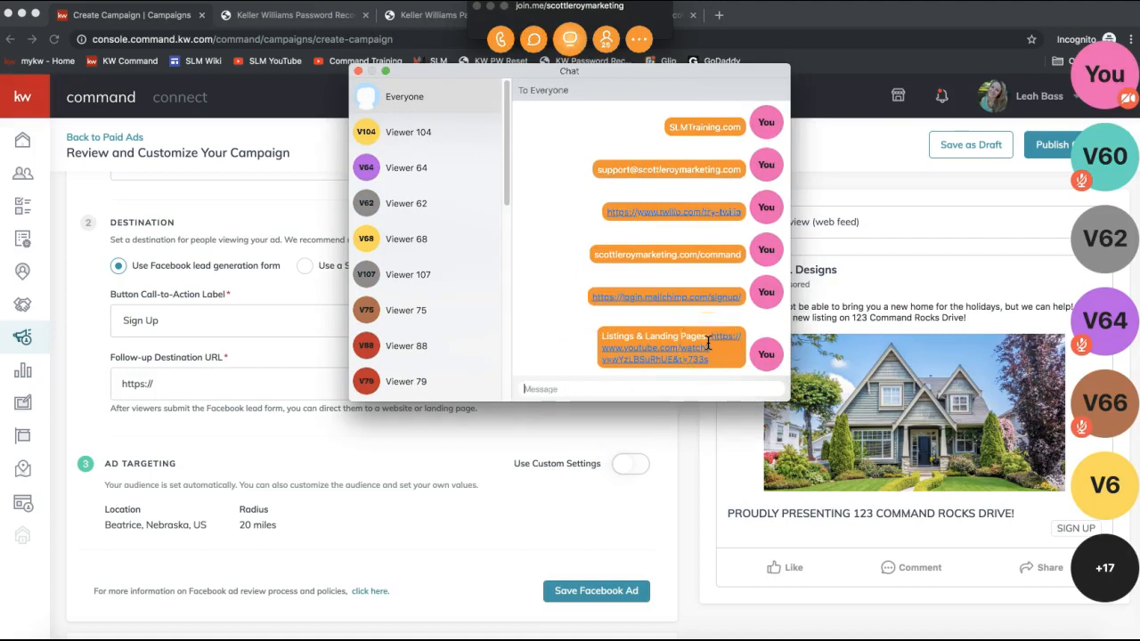
click(356, 71)
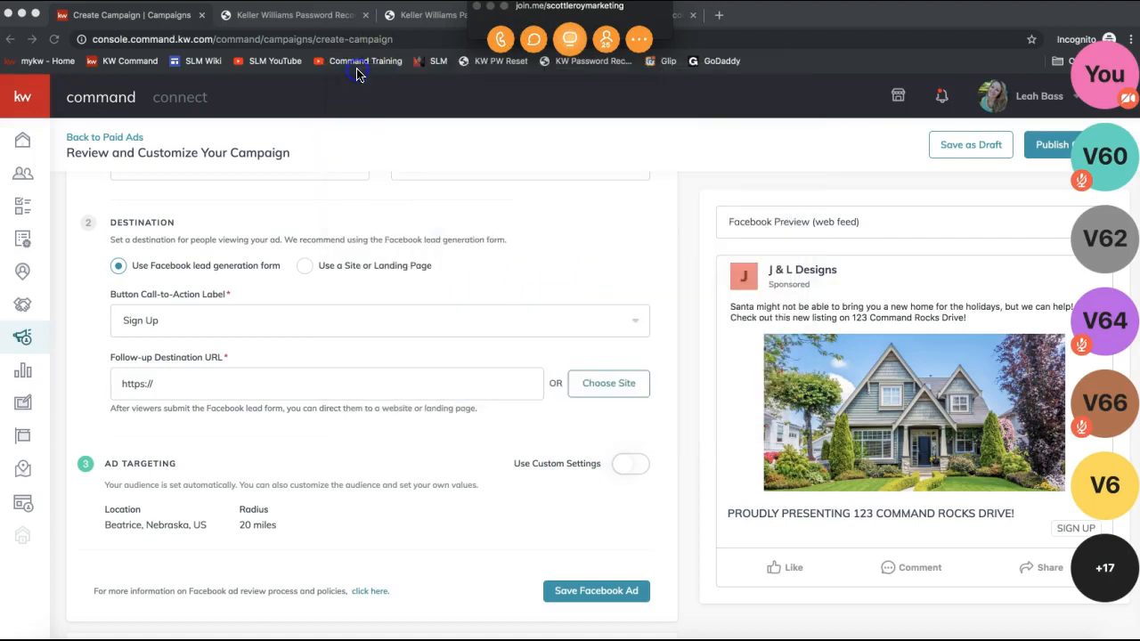
click(490, 9)
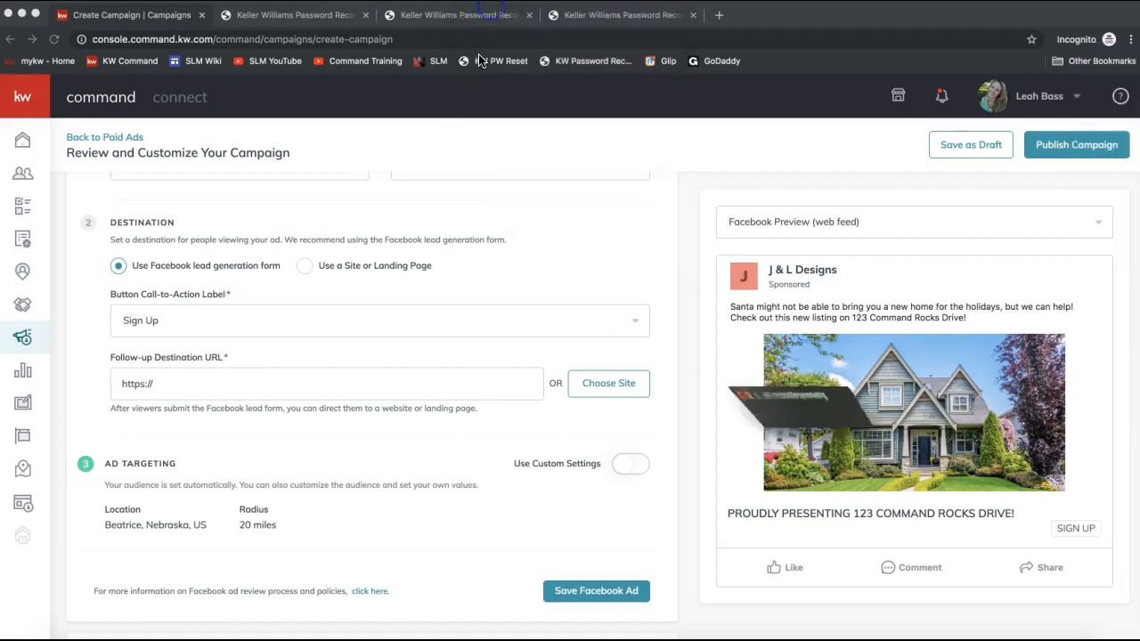
- Enter the agent's kw.com website address as the Follow-up Destination URL
click(470, 407)
scroll(412, 435, down, 2)
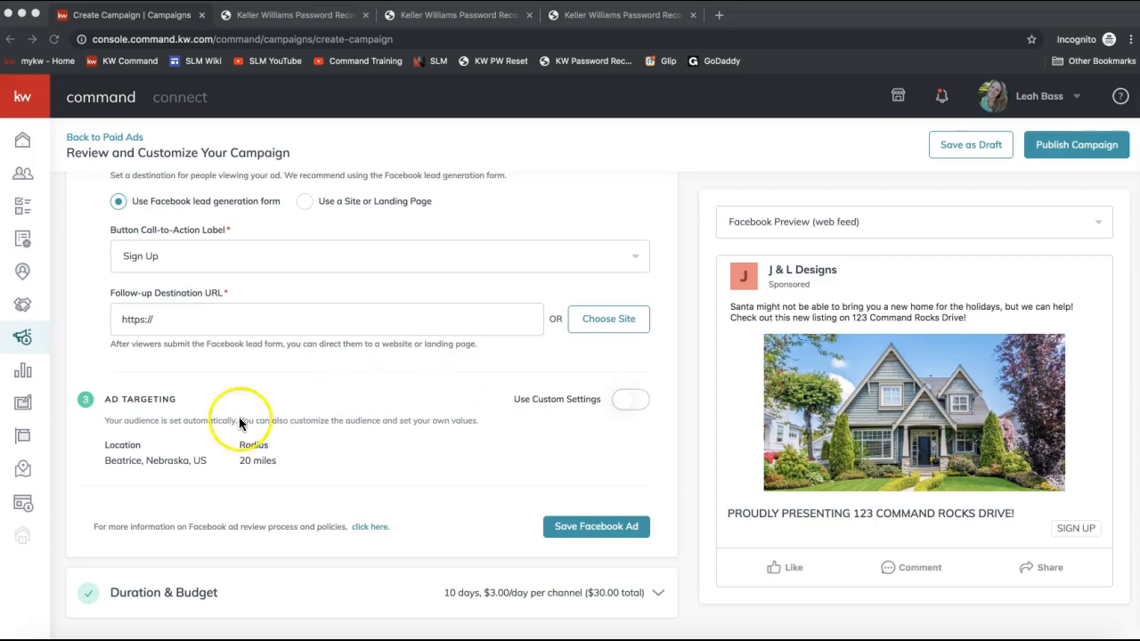
scroll(445, 380, up, 3)
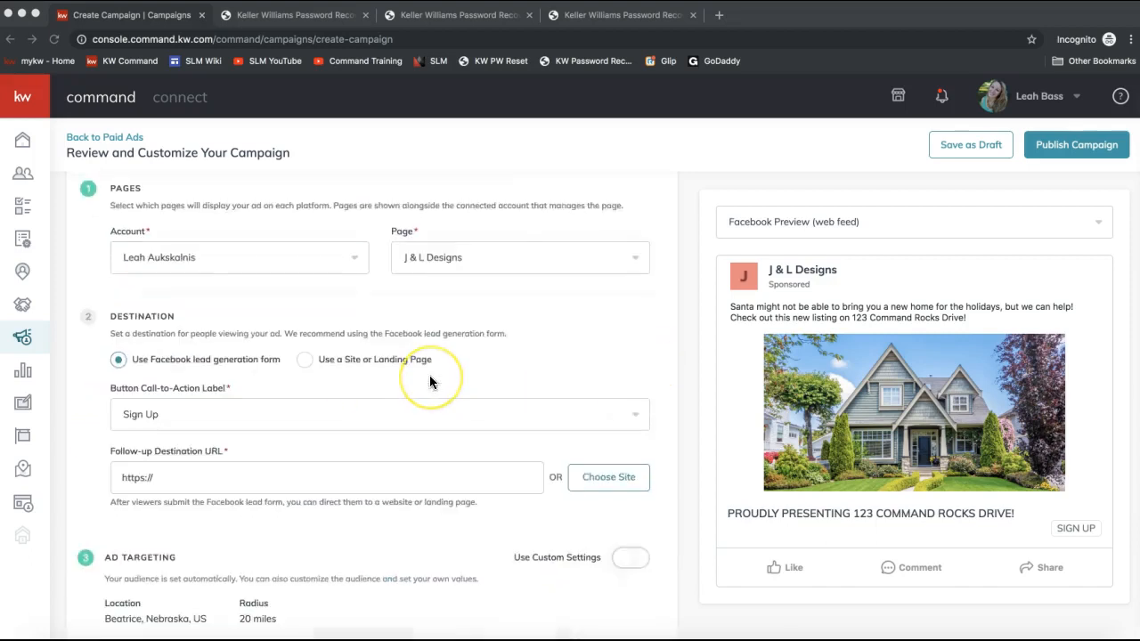
click(258, 462)
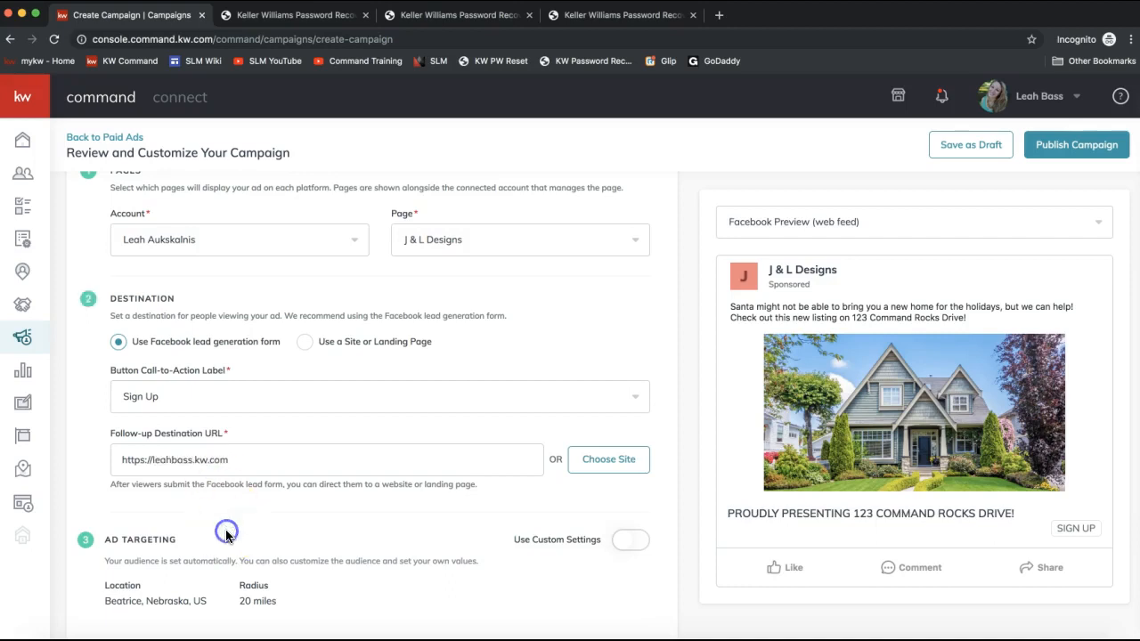
drag(237, 456, 62, 458)
key(BackSpace)
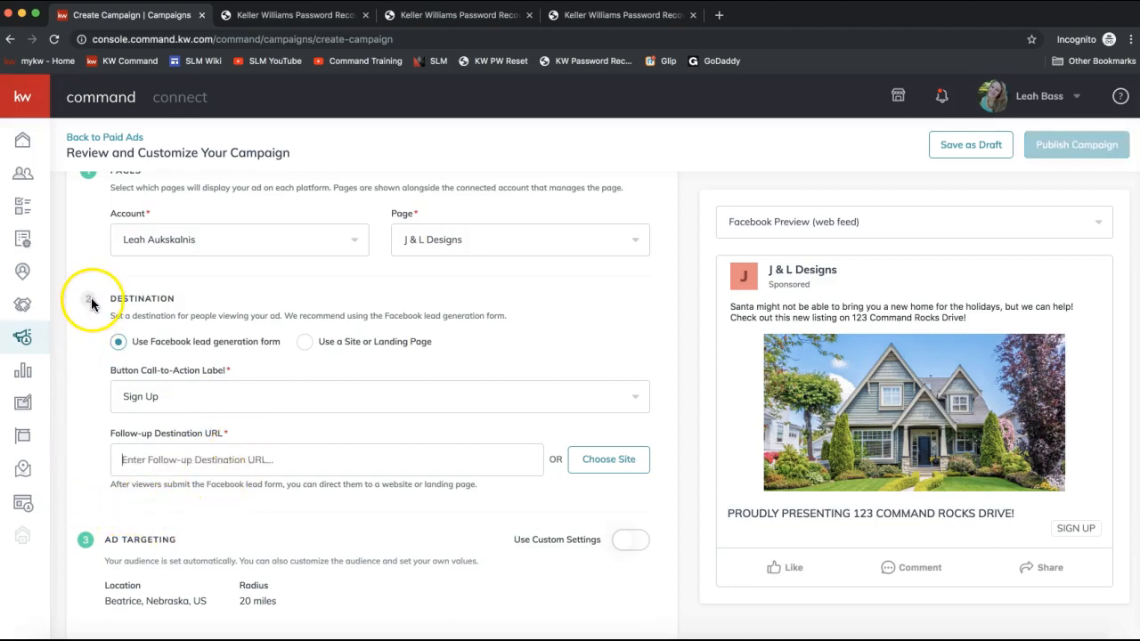
text(http)
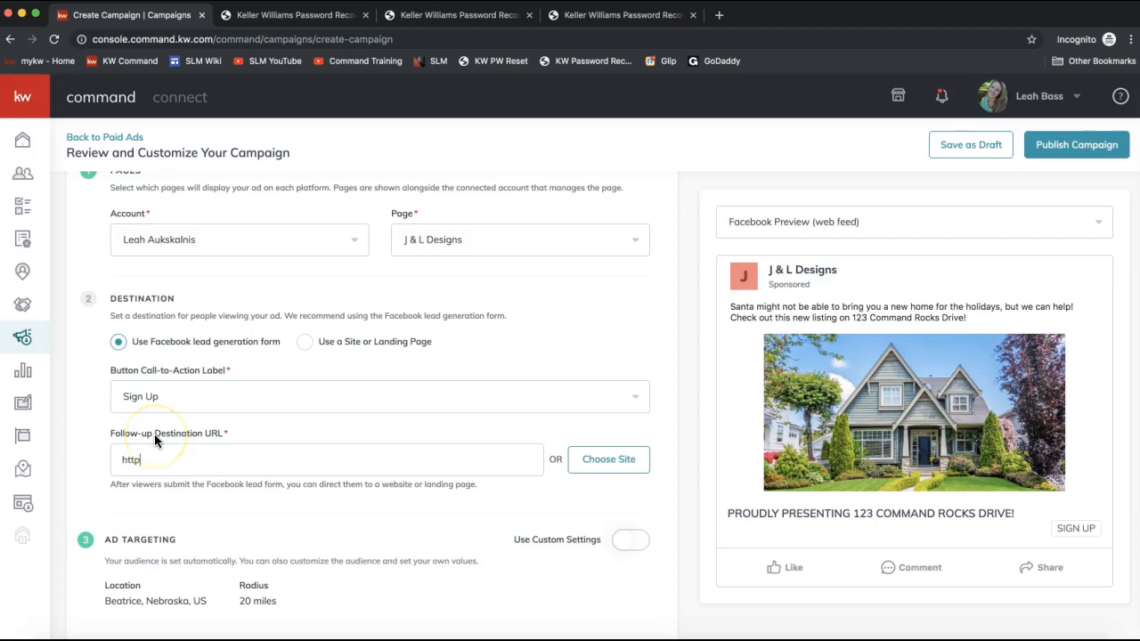
click(86, 308)
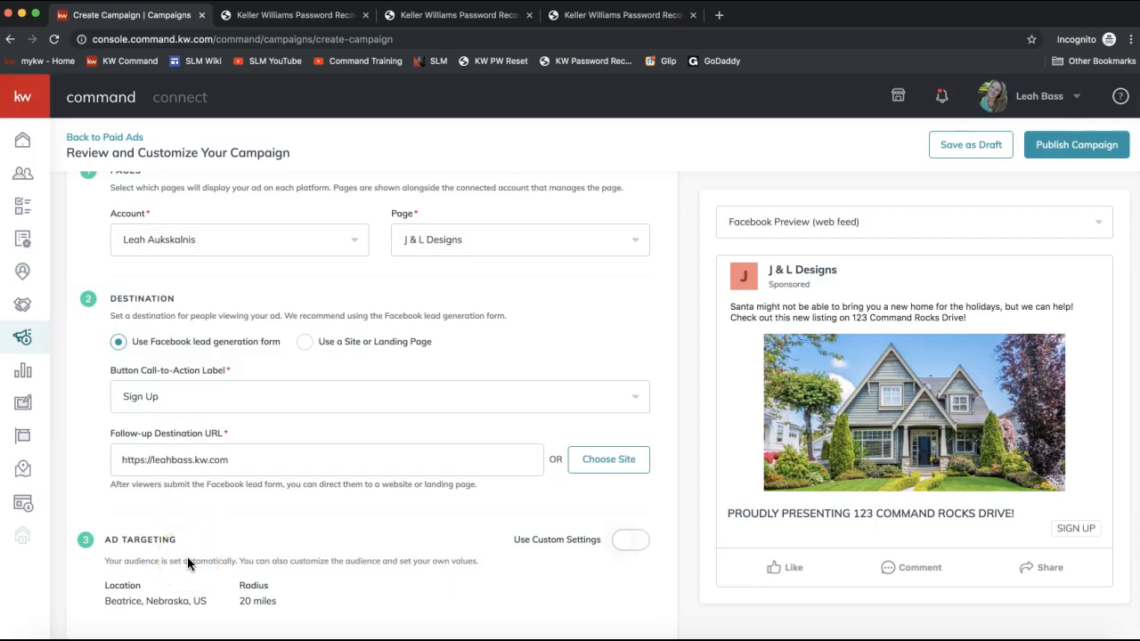
- Read the Ad Targeting section's automatic audience location and radius
scroll(269, 504, down, 3)
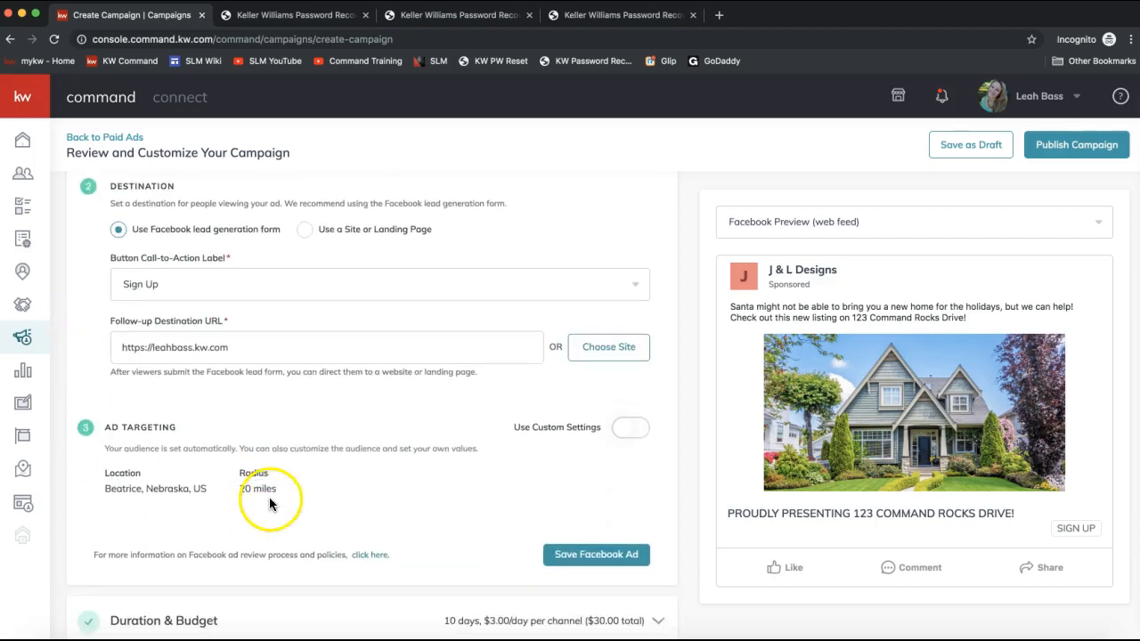
drag(97, 400, 251, 390)
click(250, 390)
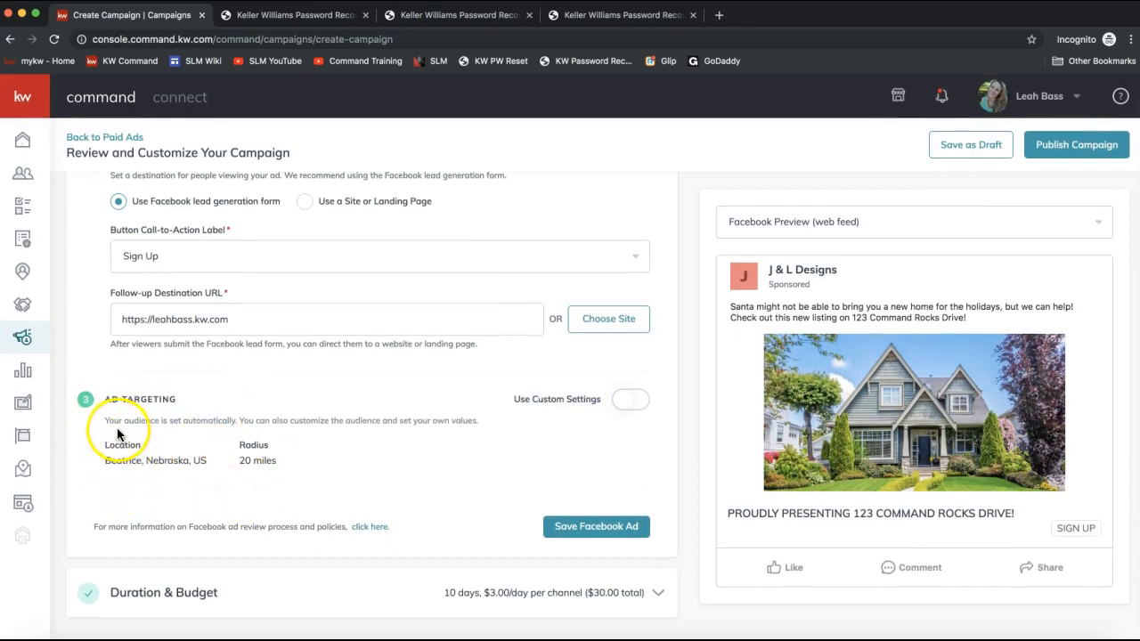
click(178, 464)
drag(177, 464, 109, 455)
click(163, 474)
- Turn on custom ad targeting settings and set the location to Waxhaw, North Carolina
click(643, 403)
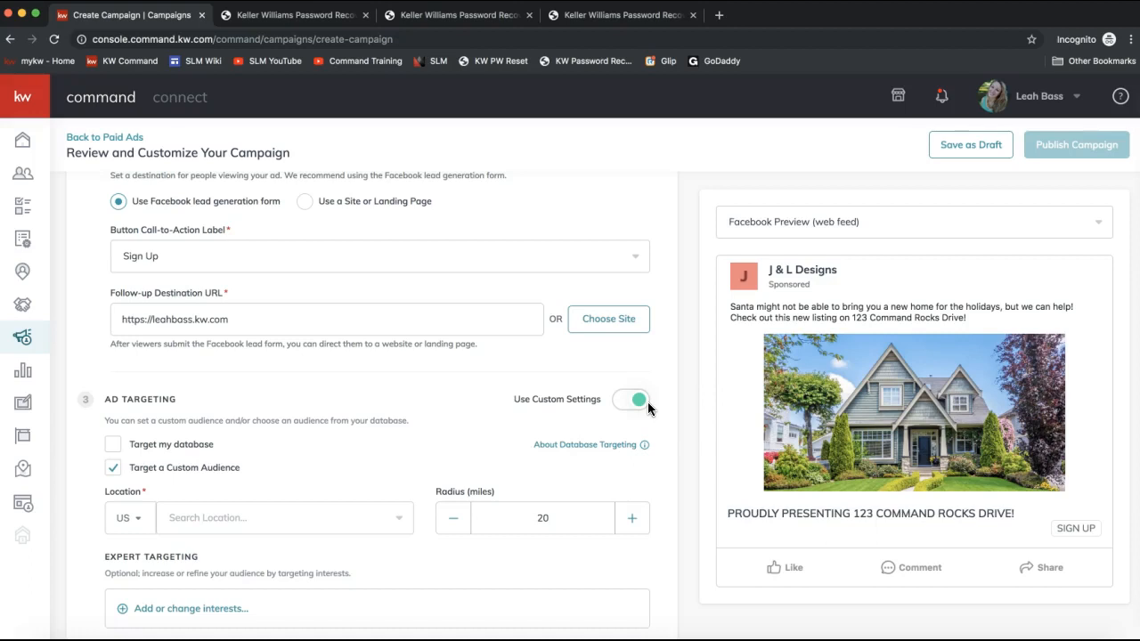
scroll(184, 435, down, 3)
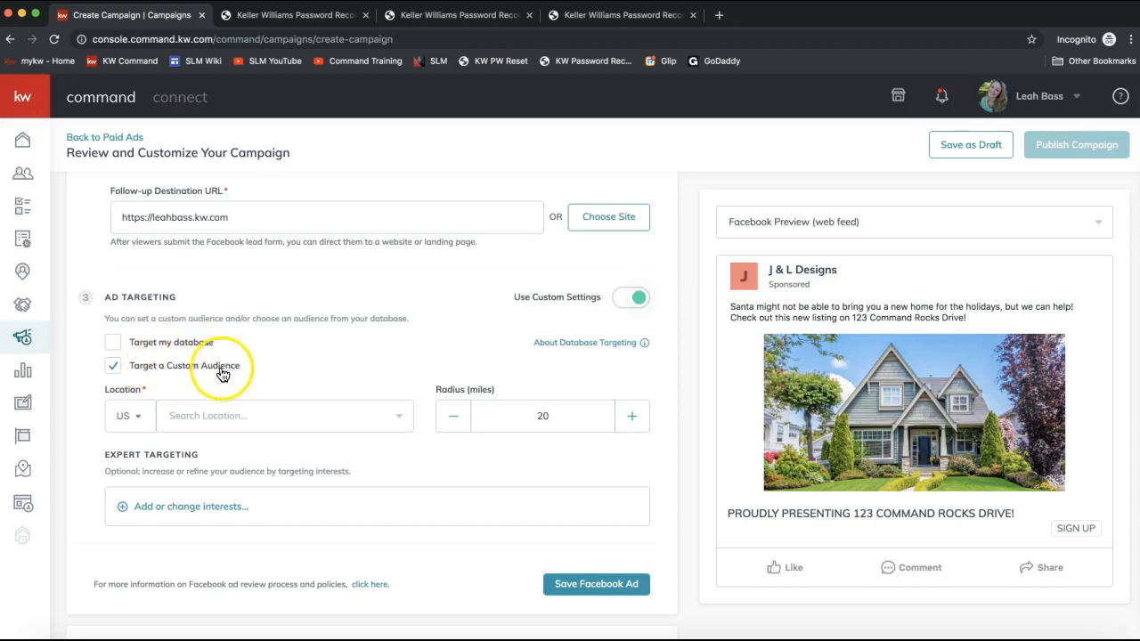
scroll(140, 433, down, 1)
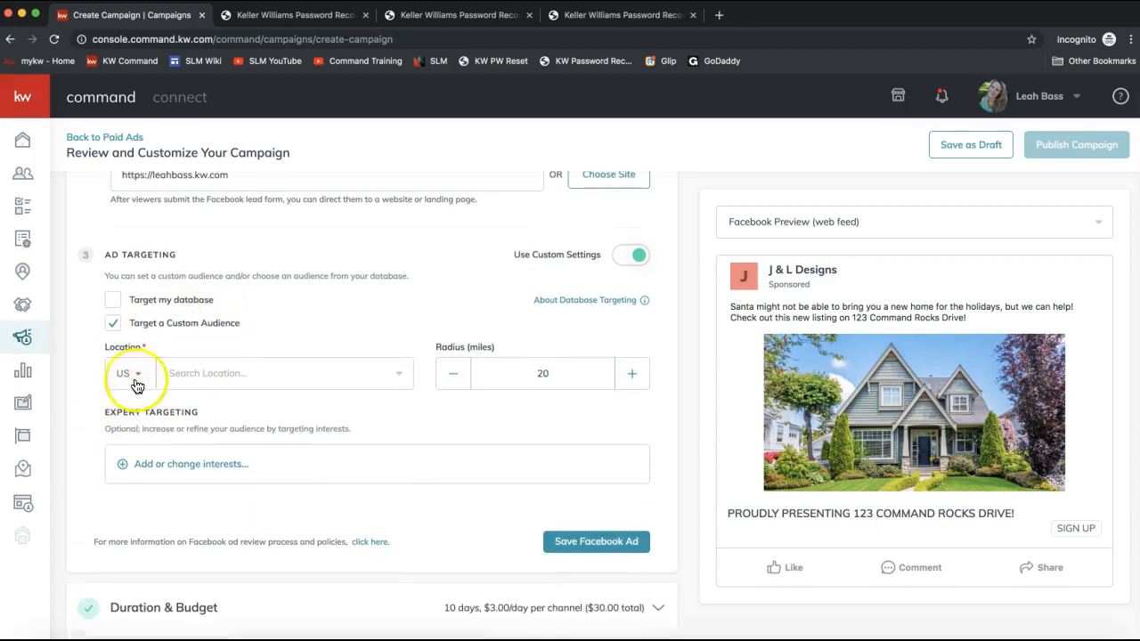
click(209, 379)
text(wo)
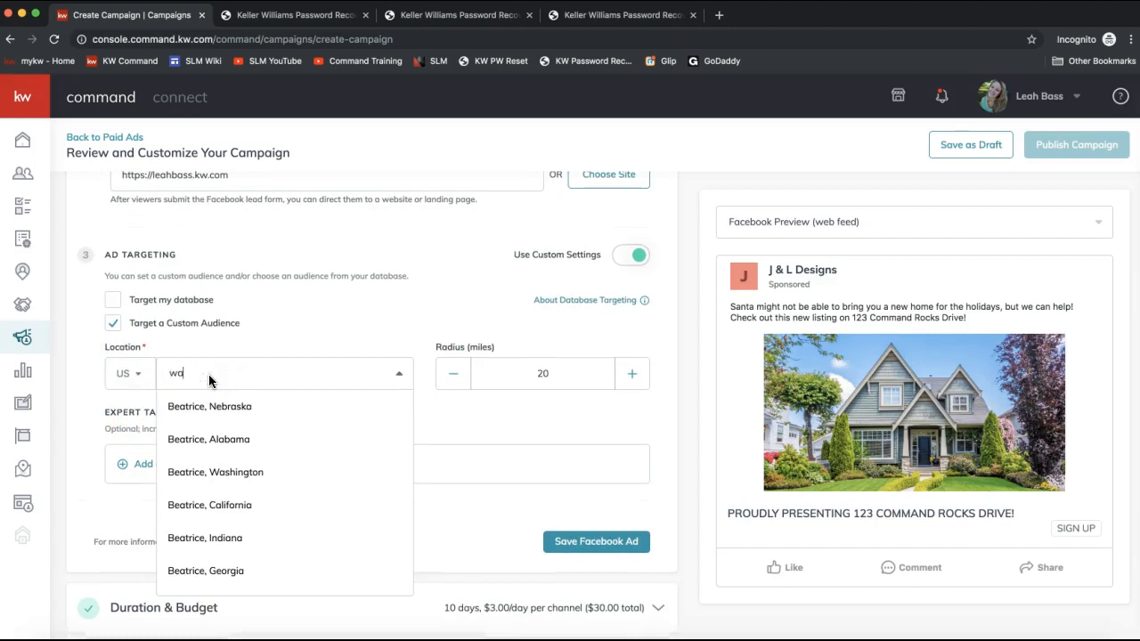
text(xhaw)
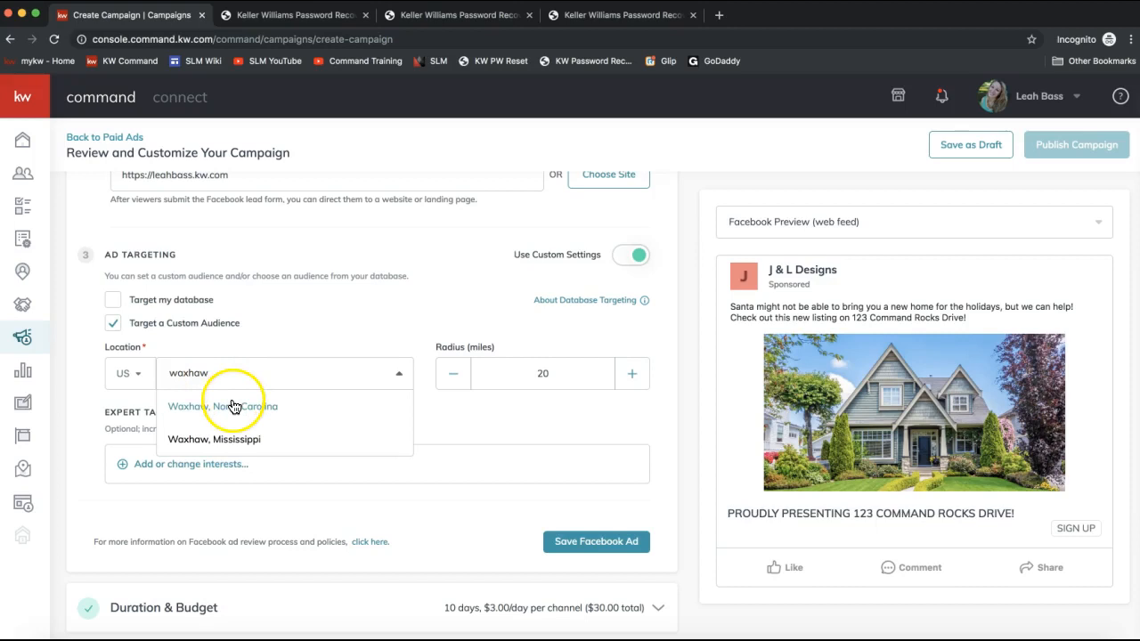
click(233, 407)
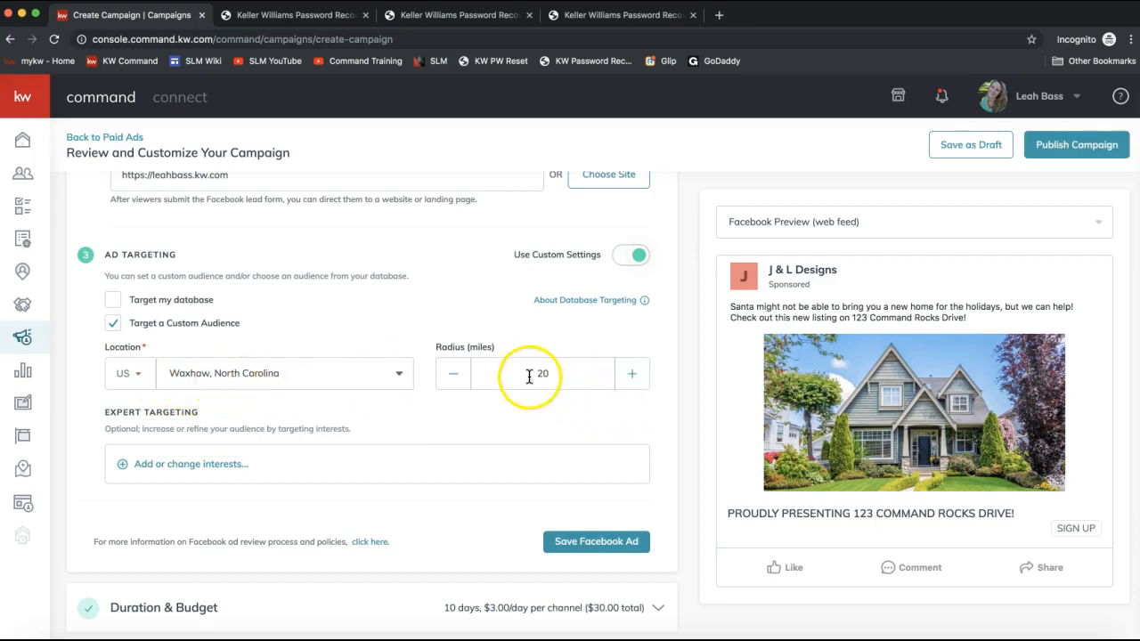
- Increase the targeting radius to 30 miles
click(632, 374)
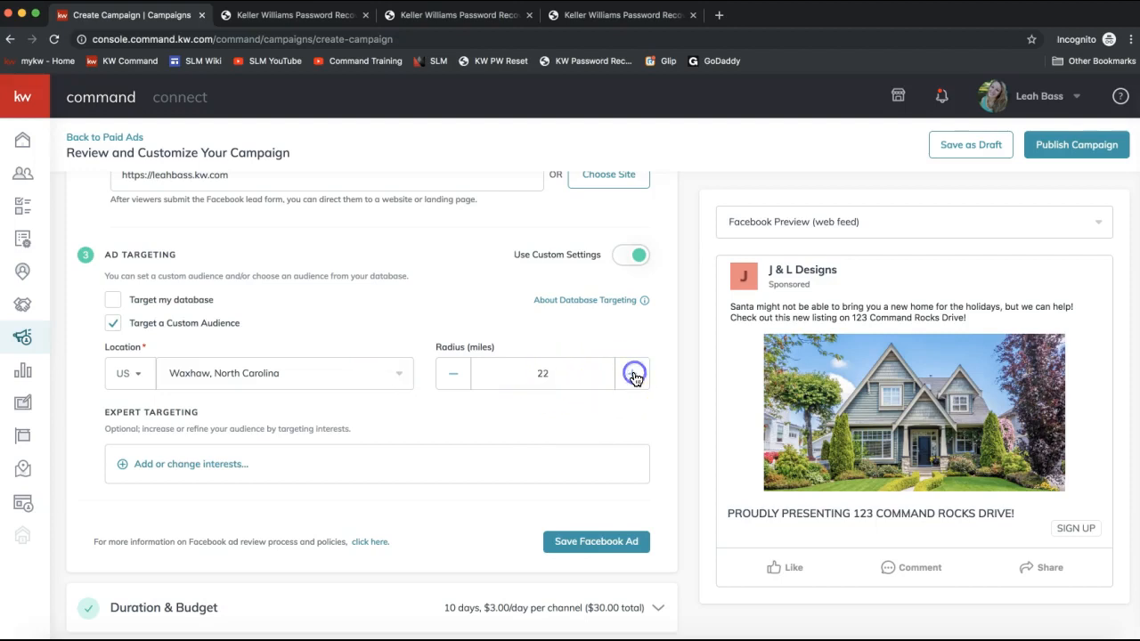
click(632, 375)
click(633, 375)
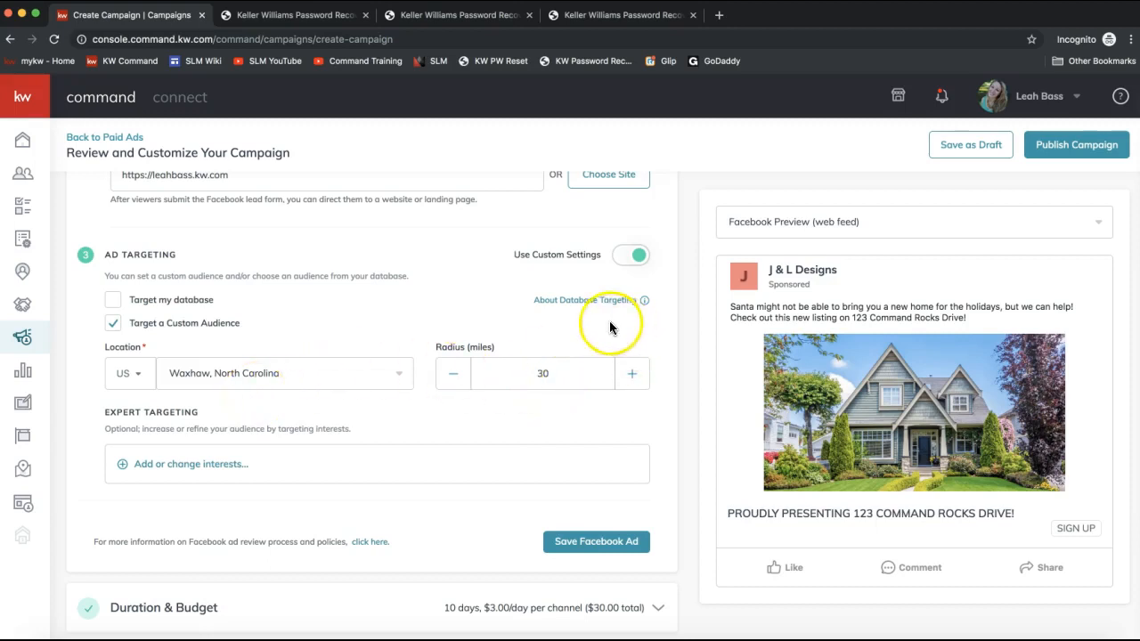
- Add Real estate investing as an expert targeting interest after searching for real estate, and save the selection
mouse_move(555, 306)
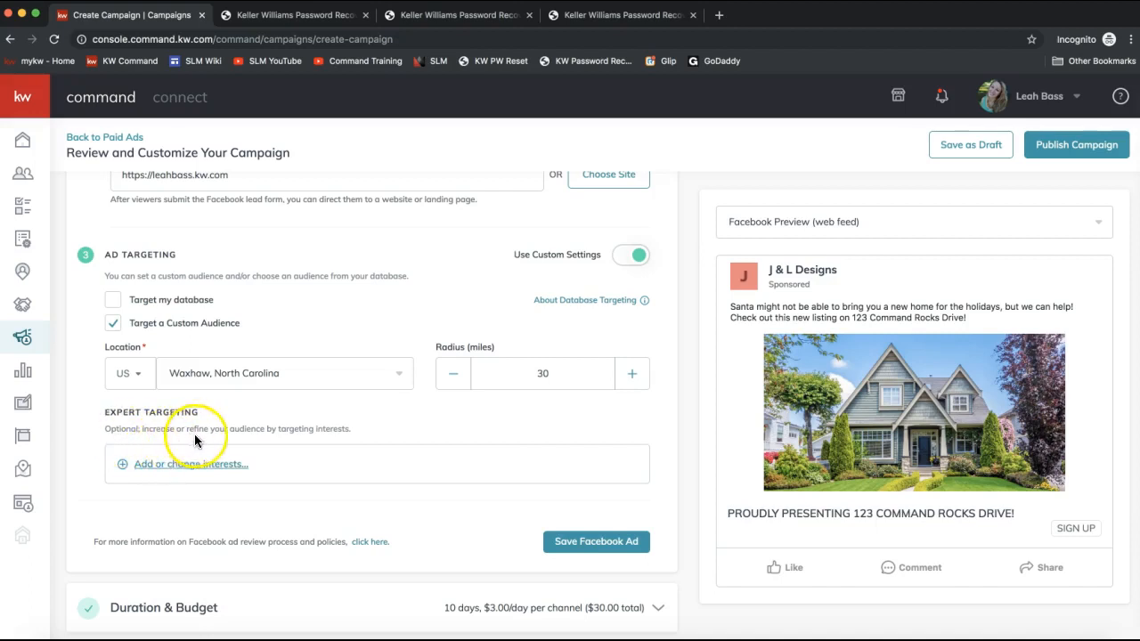
click(158, 469)
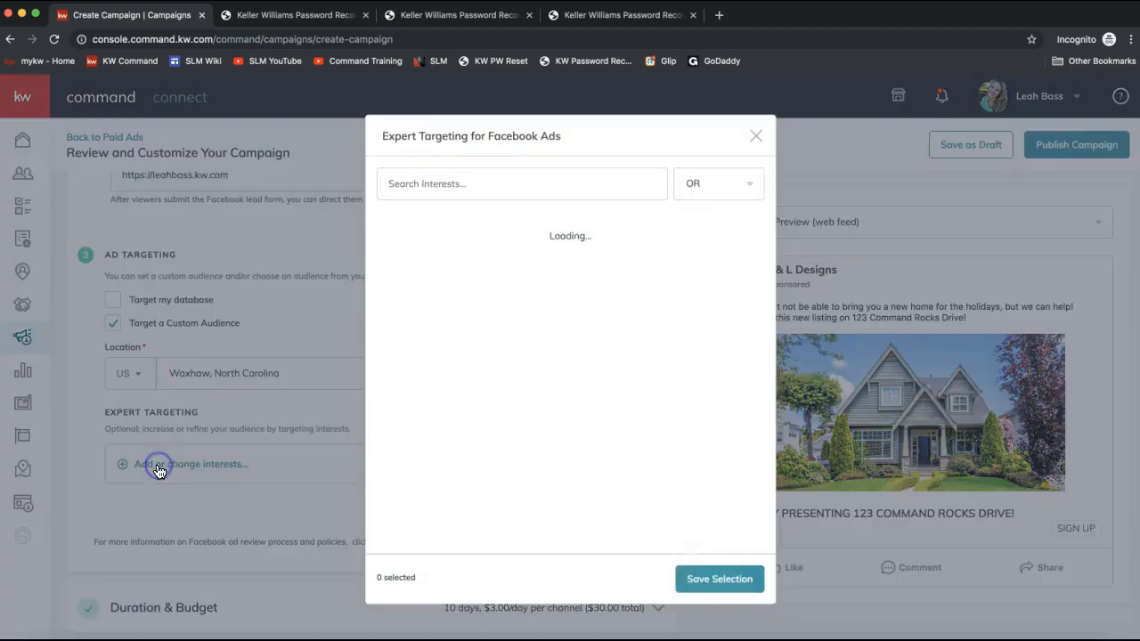
click(427, 186)
text(real estate)
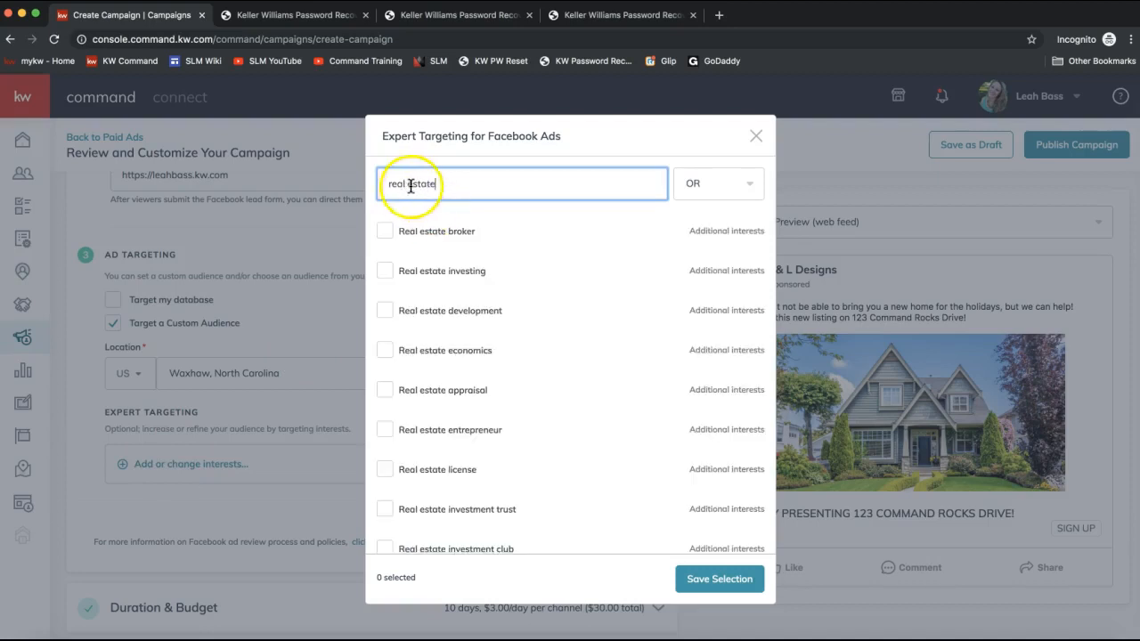
click(385, 281)
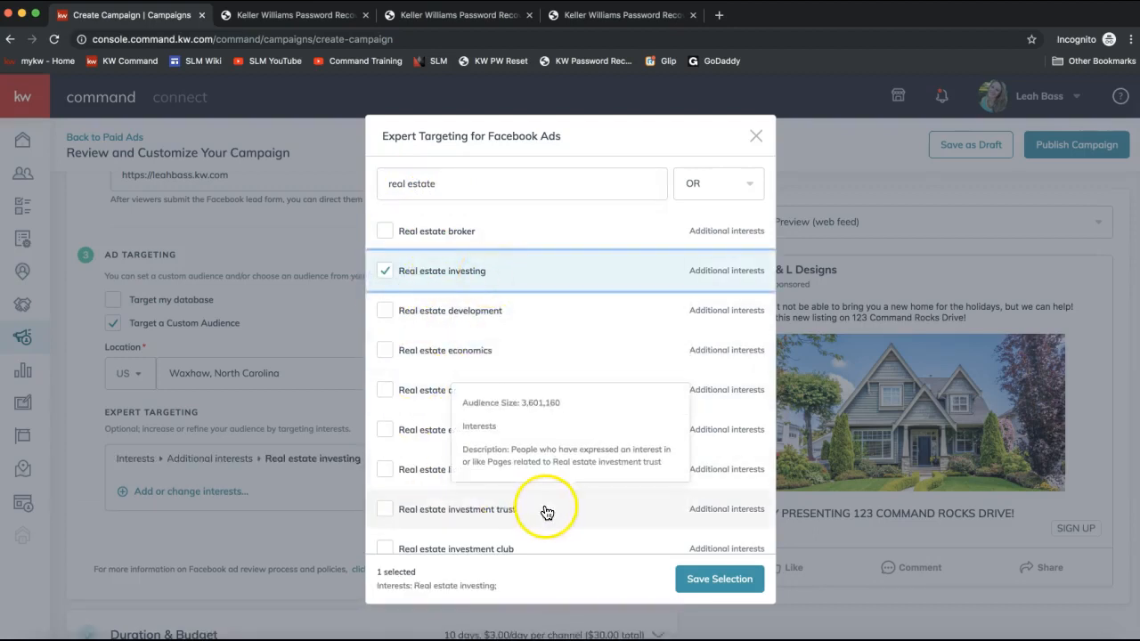
click(684, 583)
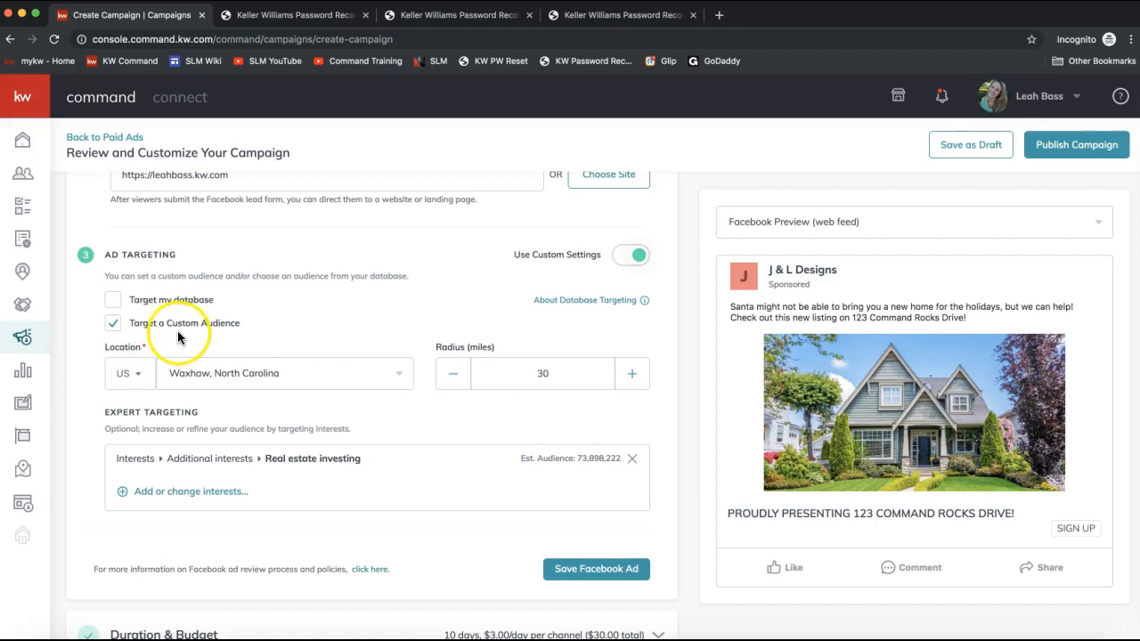
- Try to clear Target a Custom Audience, and turn on Target my database
click(113, 323)
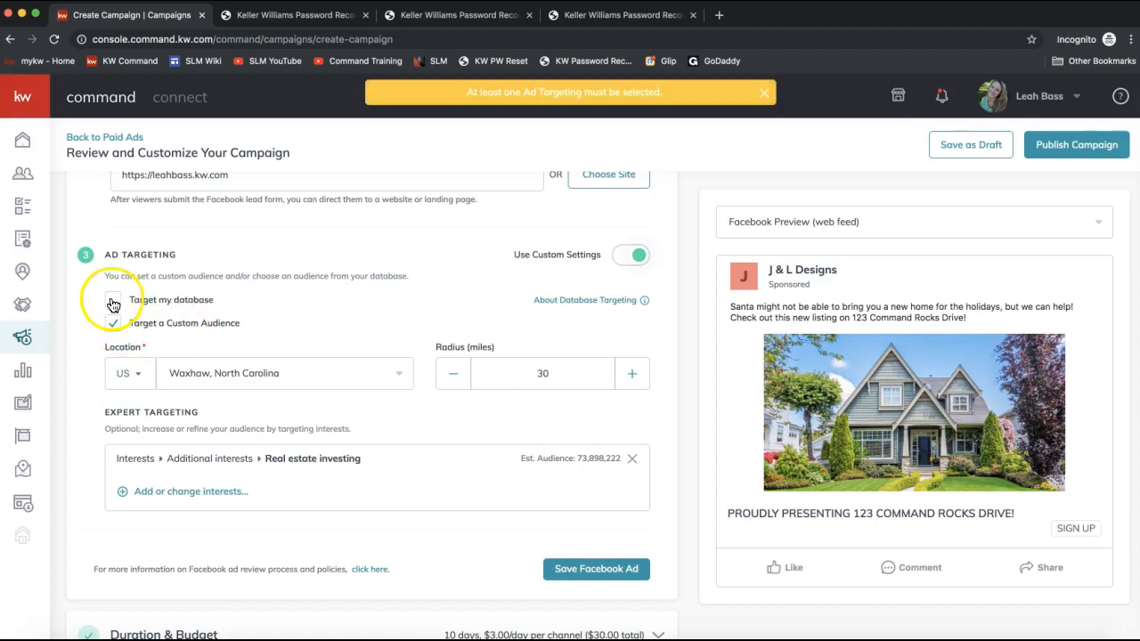
click(112, 300)
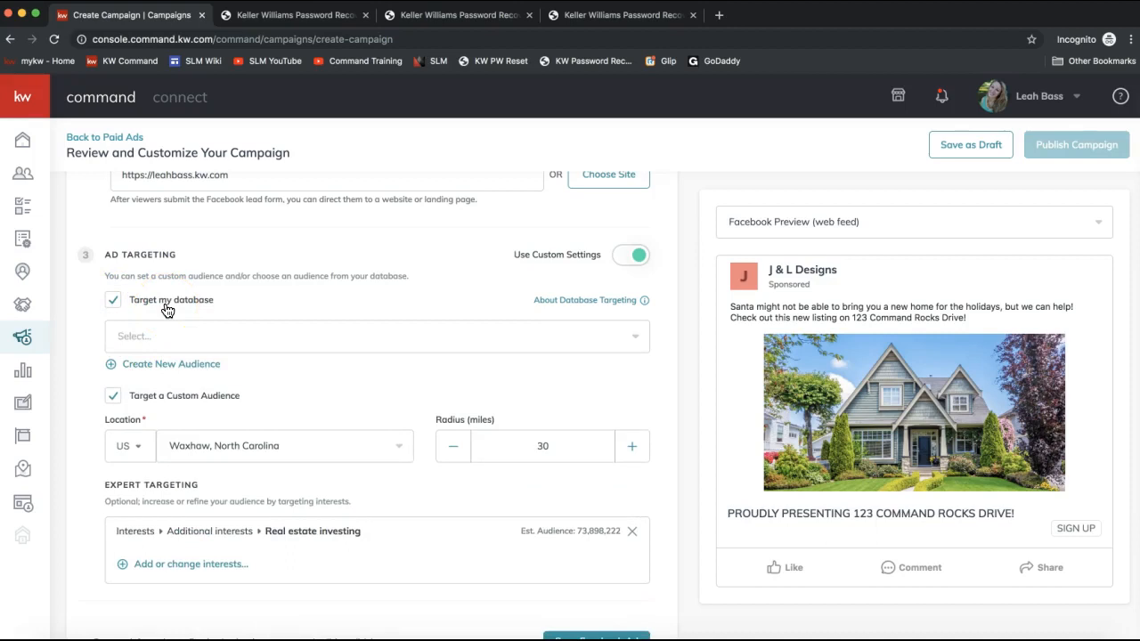
- Create a new audience named Hunter Oaks that targets the Hunter Oaks (Waxhaw, NC, US) neighborhood
mouse_move(633, 297)
click(173, 367)
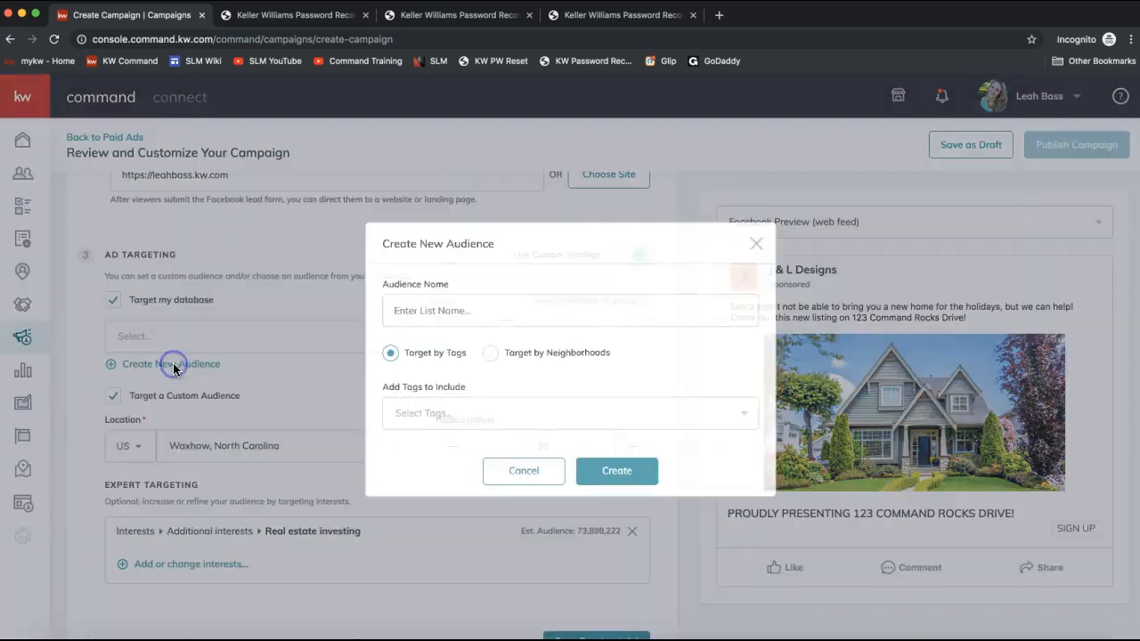
click(478, 313)
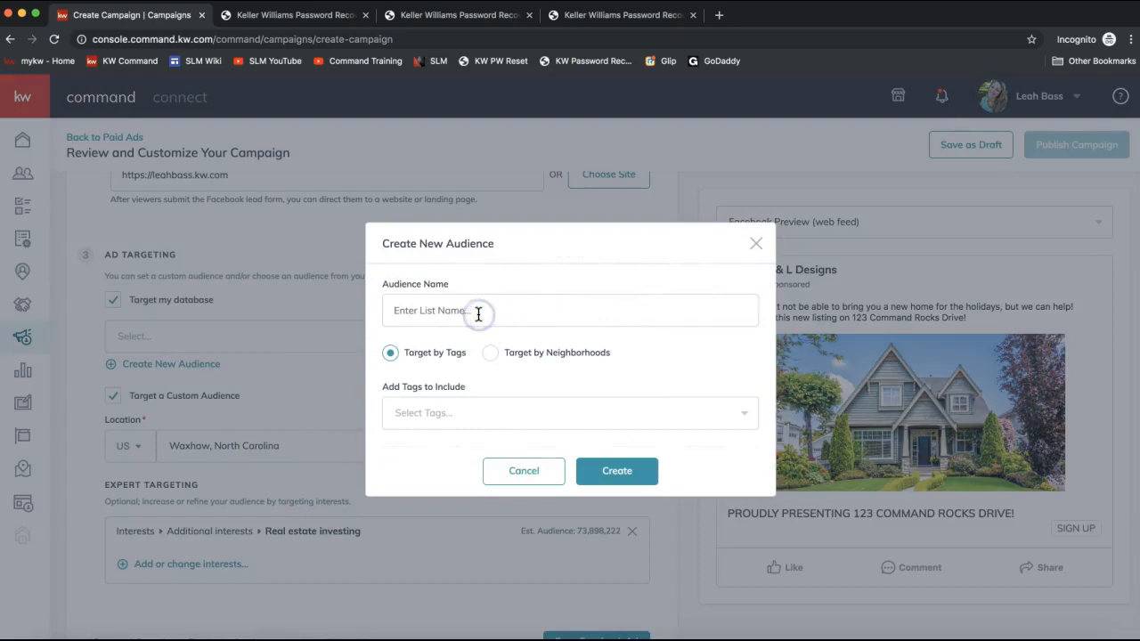
text(Hunter Oaks)
click(613, 318)
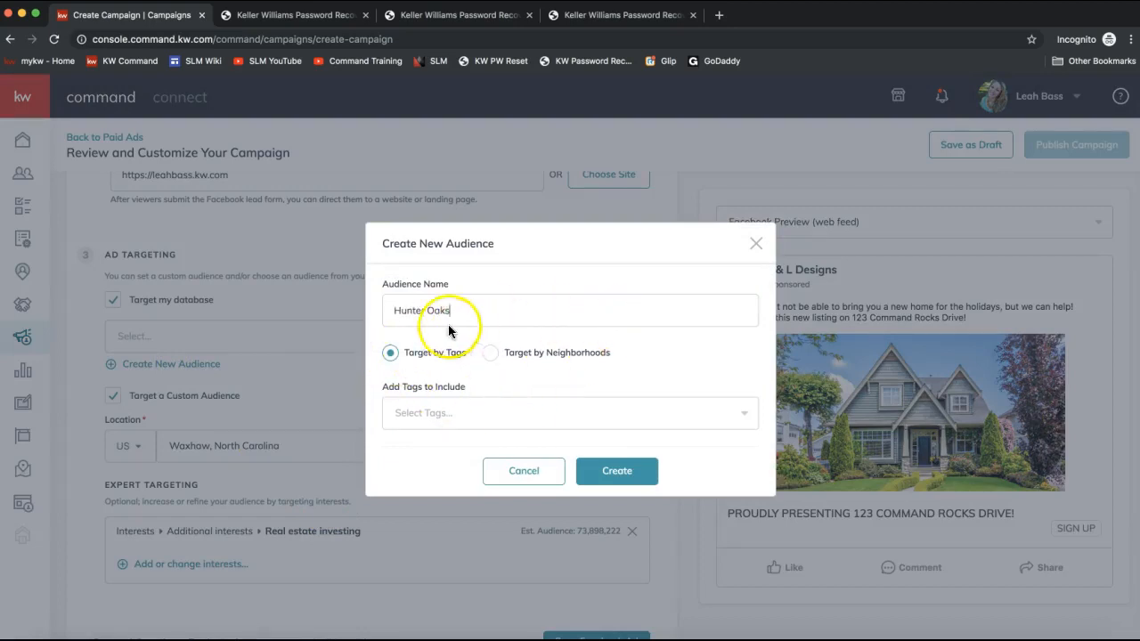
click(490, 353)
click(455, 415)
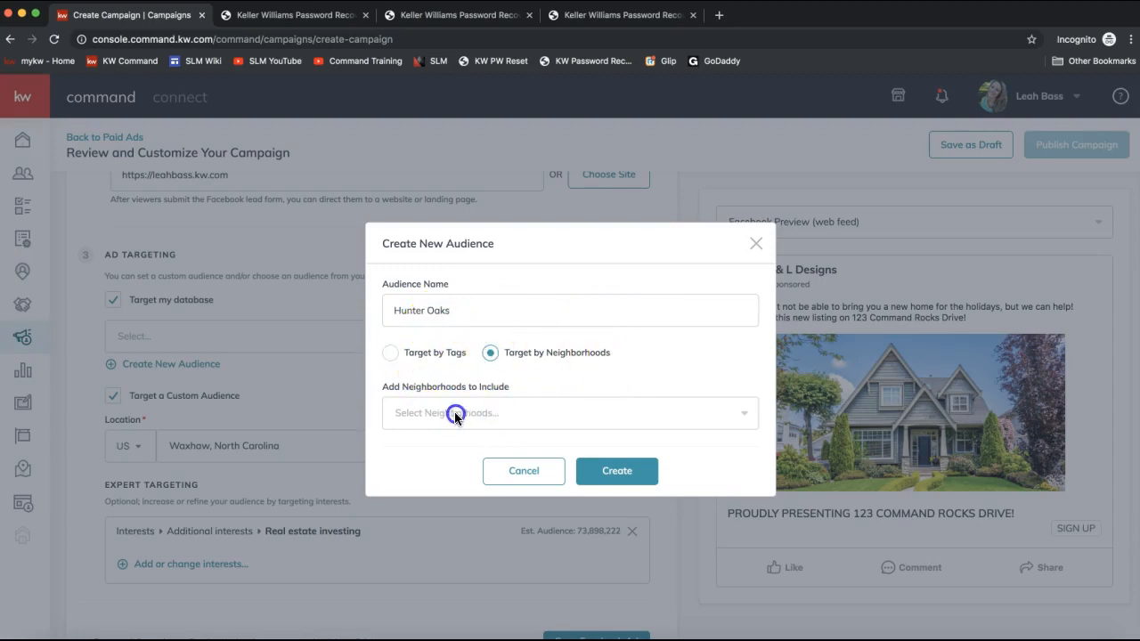
text(Hunter Oaks)
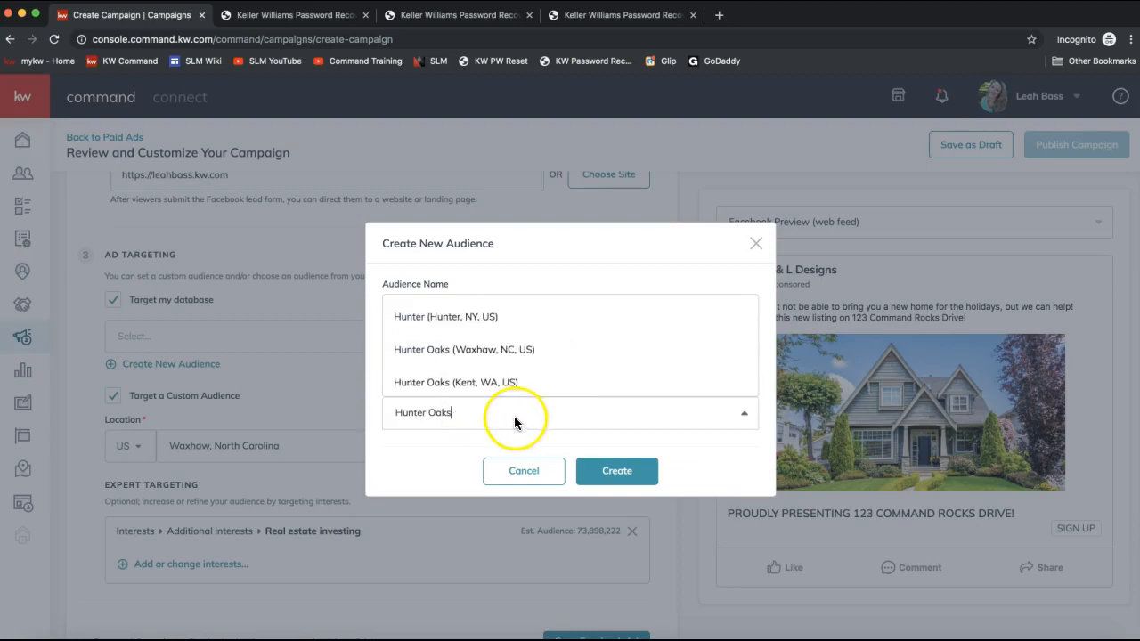
click(459, 354)
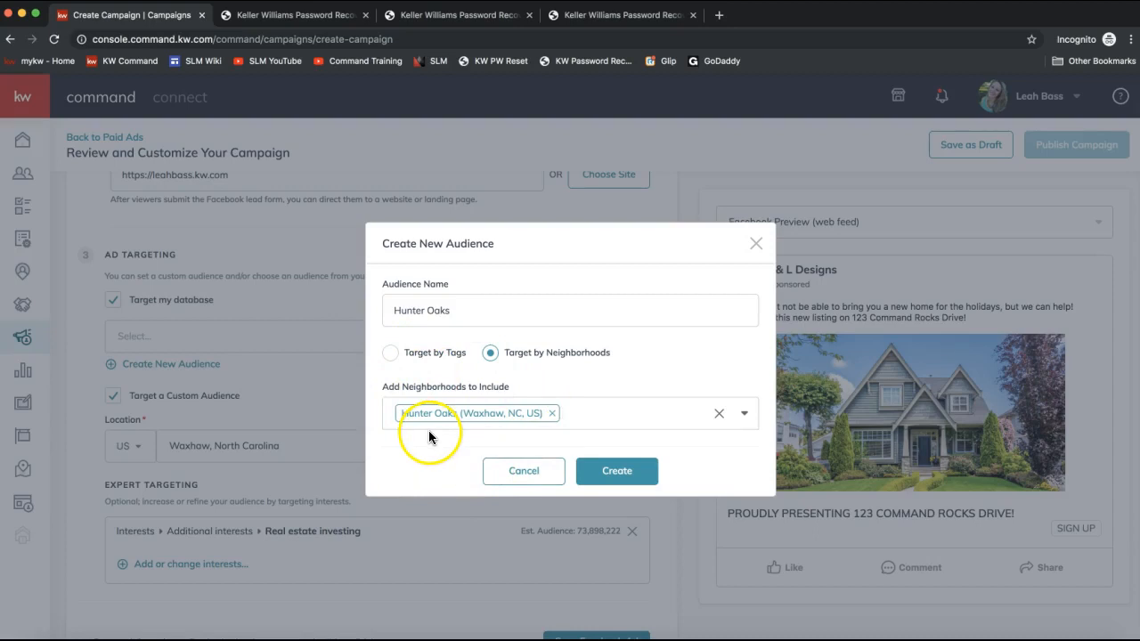
- Set up a second audience named Buyers that targets contacts with the Buyer tag
click(552, 413)
click(392, 355)
triple_click(437, 311)
text(Seller)
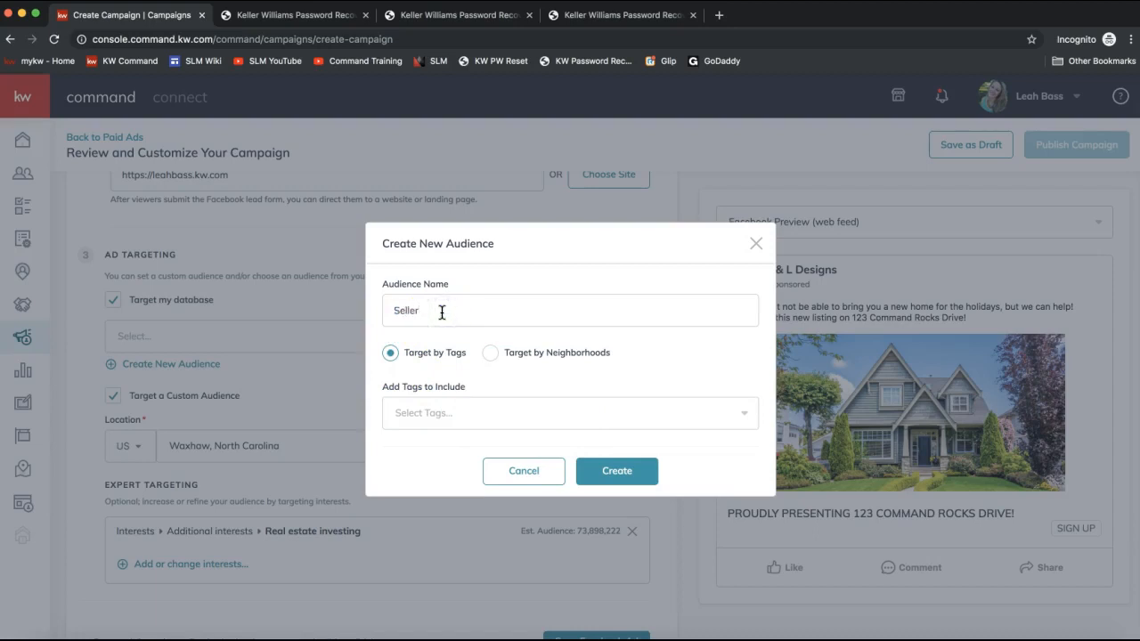
double_click(424, 319)
text(Buyers)
click(425, 416)
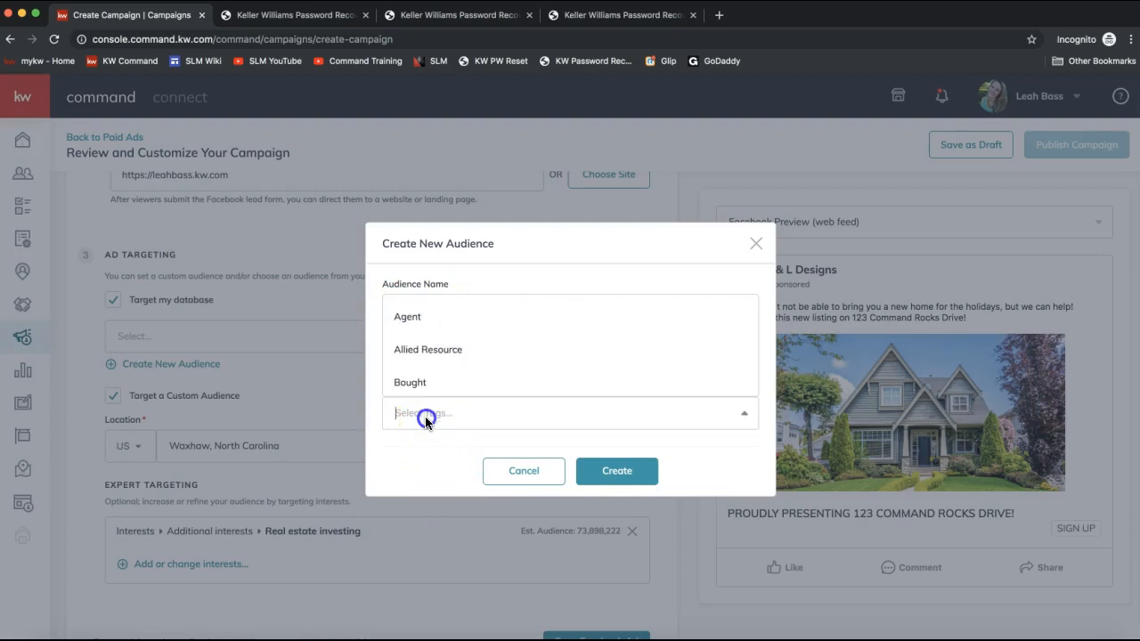
scroll(446, 374, down, 1)
scroll(444, 374, down, 1)
click(441, 365)
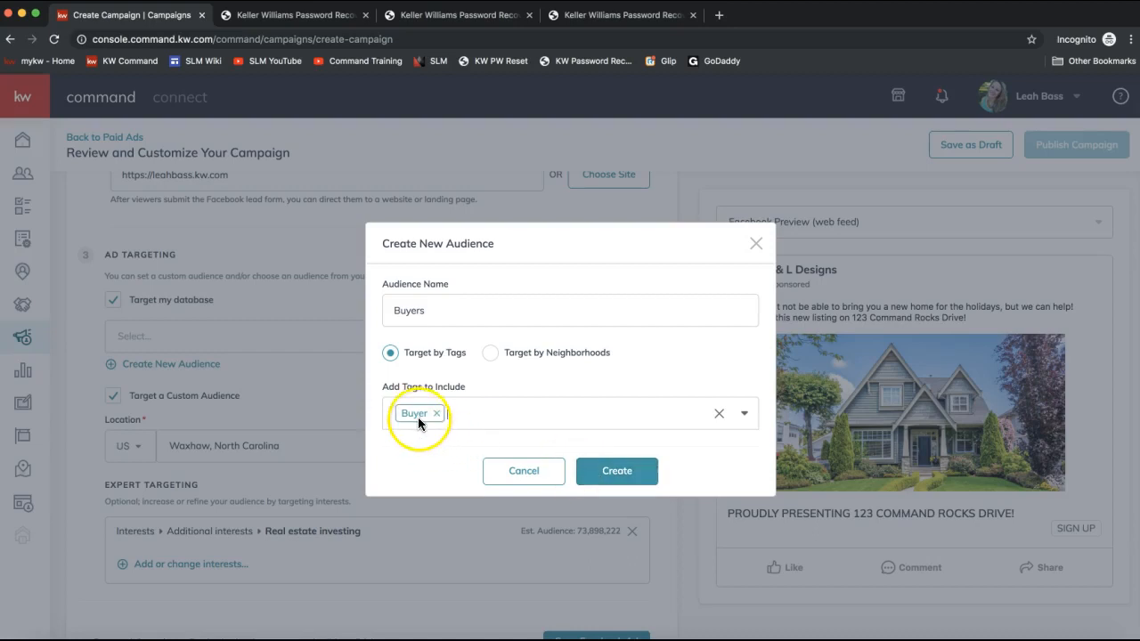
click(755, 243)
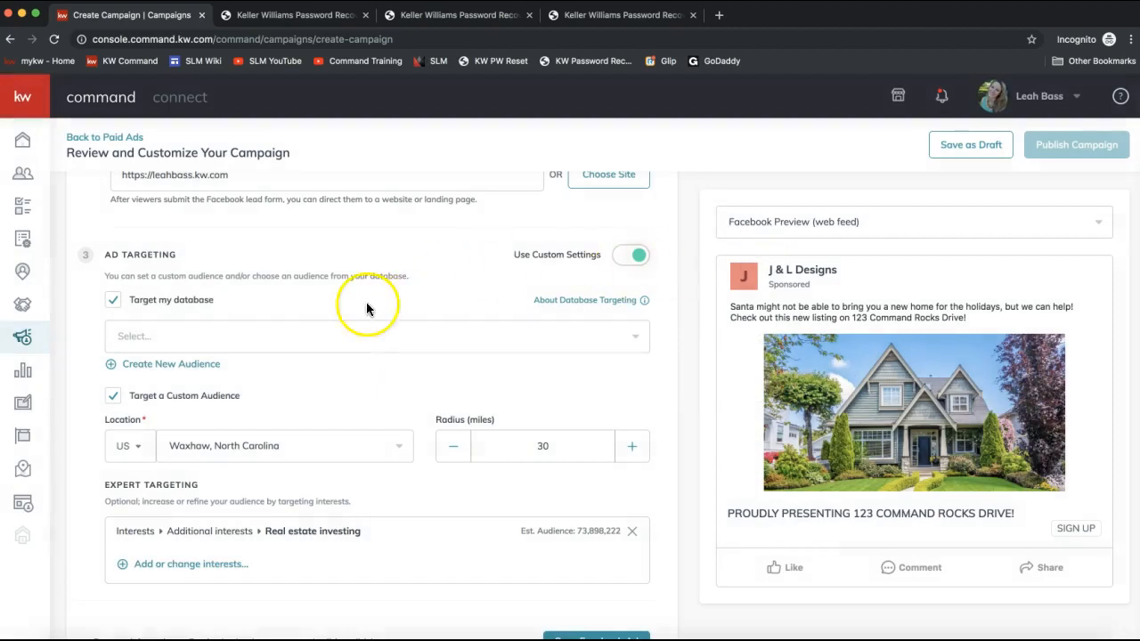
- Turn off Target my database and save the Facebook ad settings
click(168, 336)
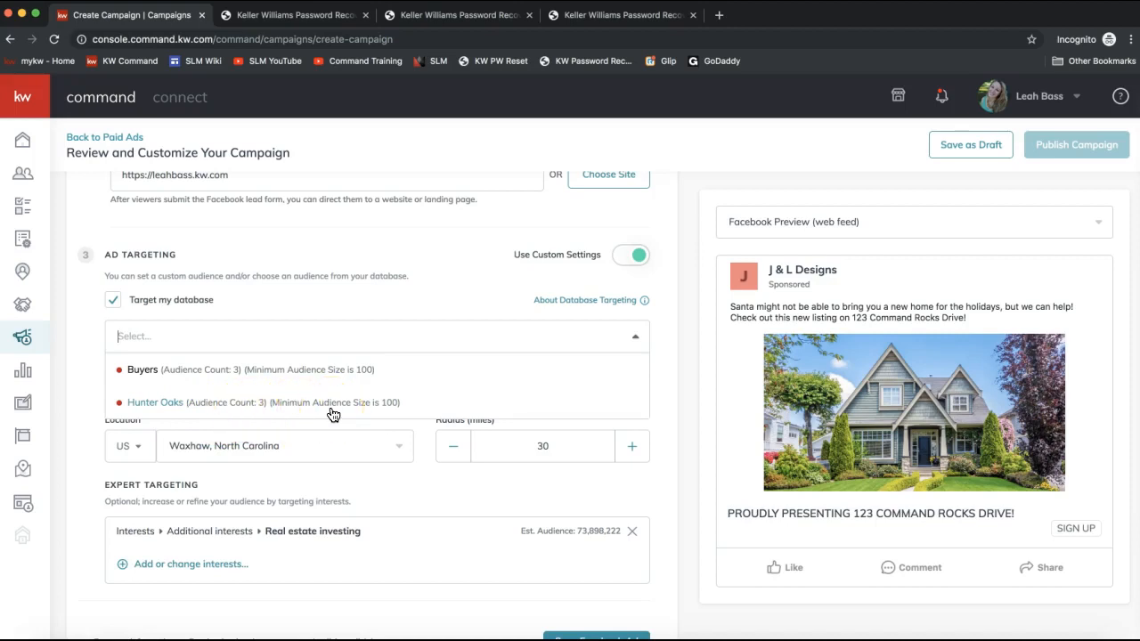
click(178, 301)
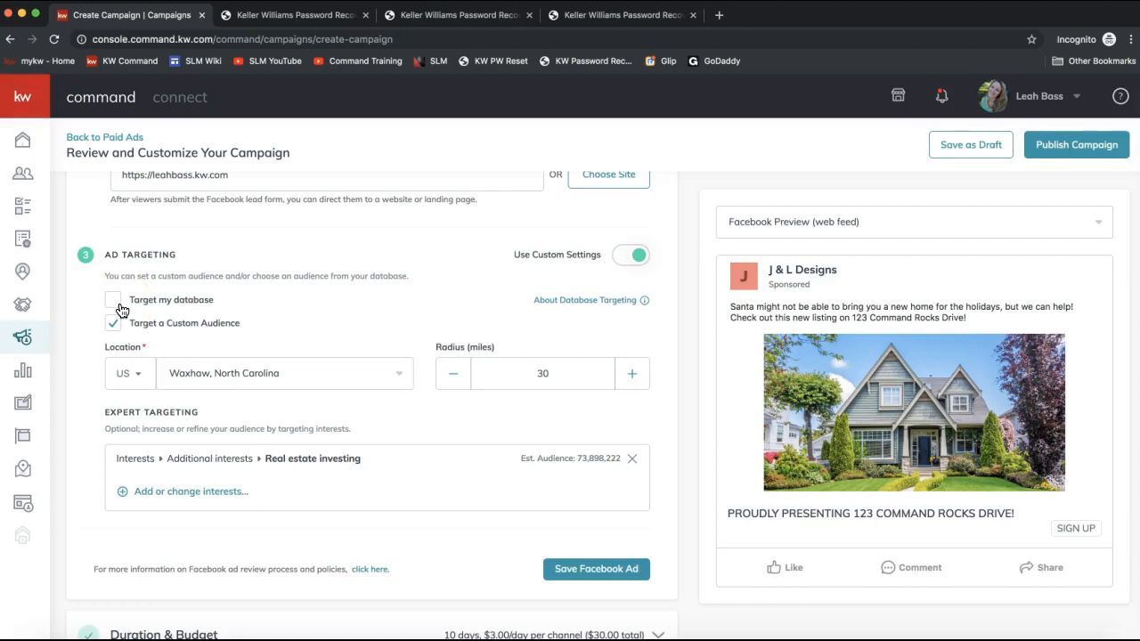
click(589, 574)
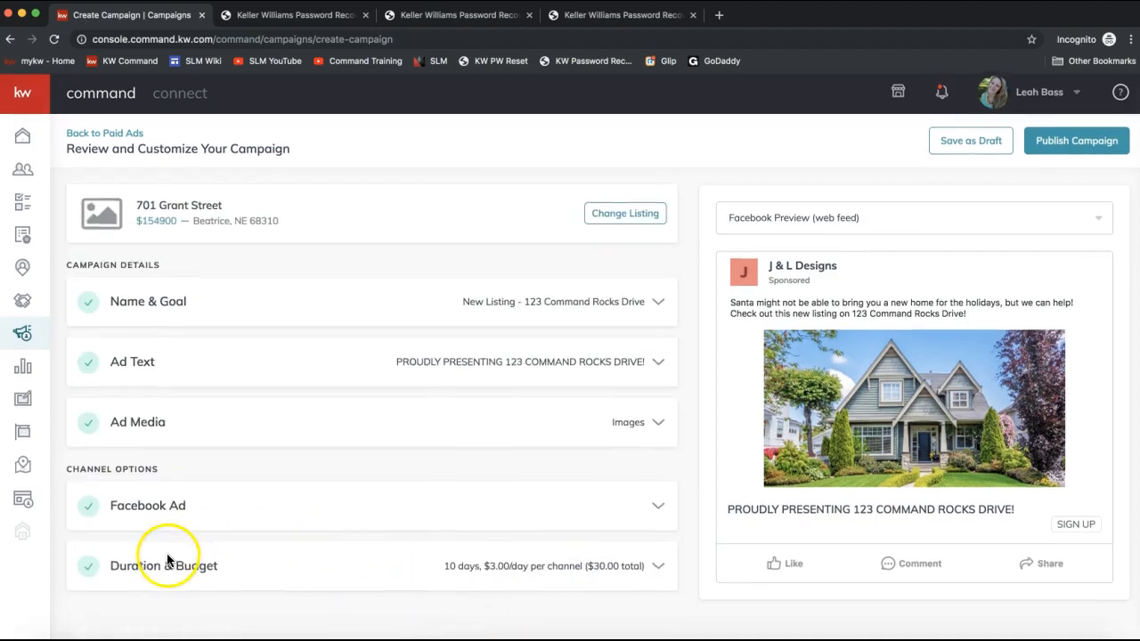
- Open the Duration & Budget section and save it with its 10-day, $30 budget
click(131, 570)
scroll(272, 543, down, 2)
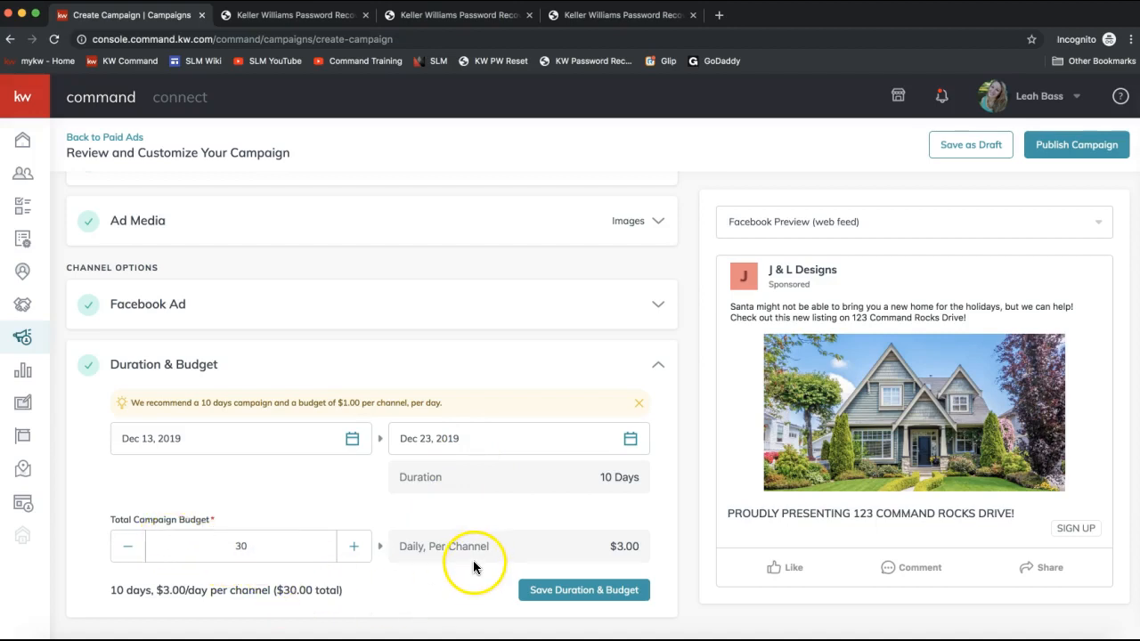
click(584, 590)
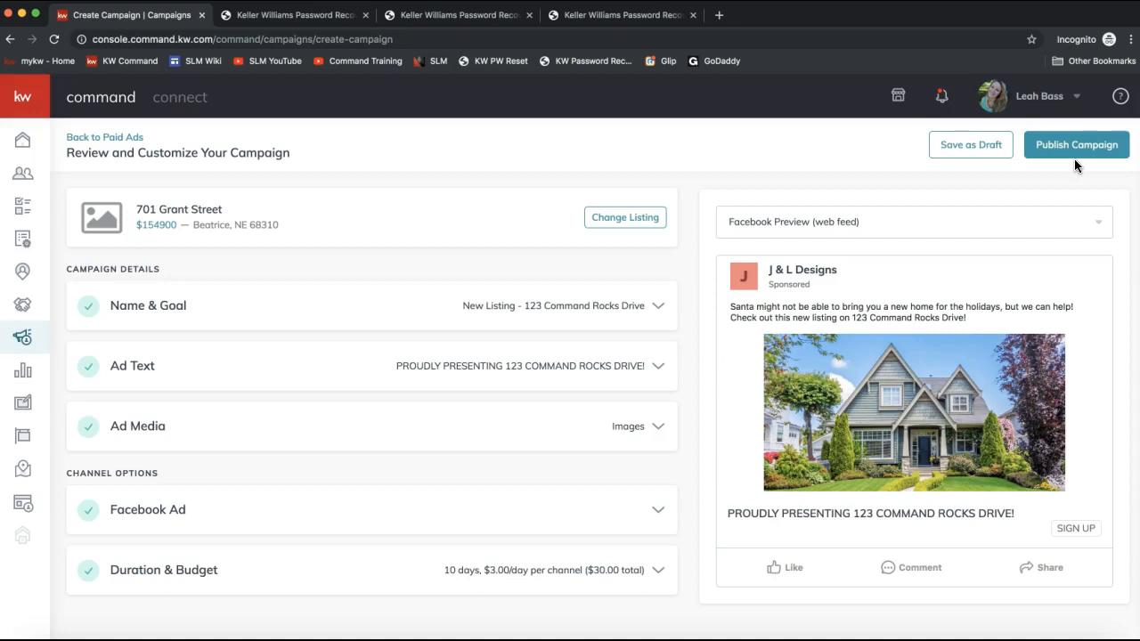
- Save the campaign as a draft and confirm
click(959, 156)
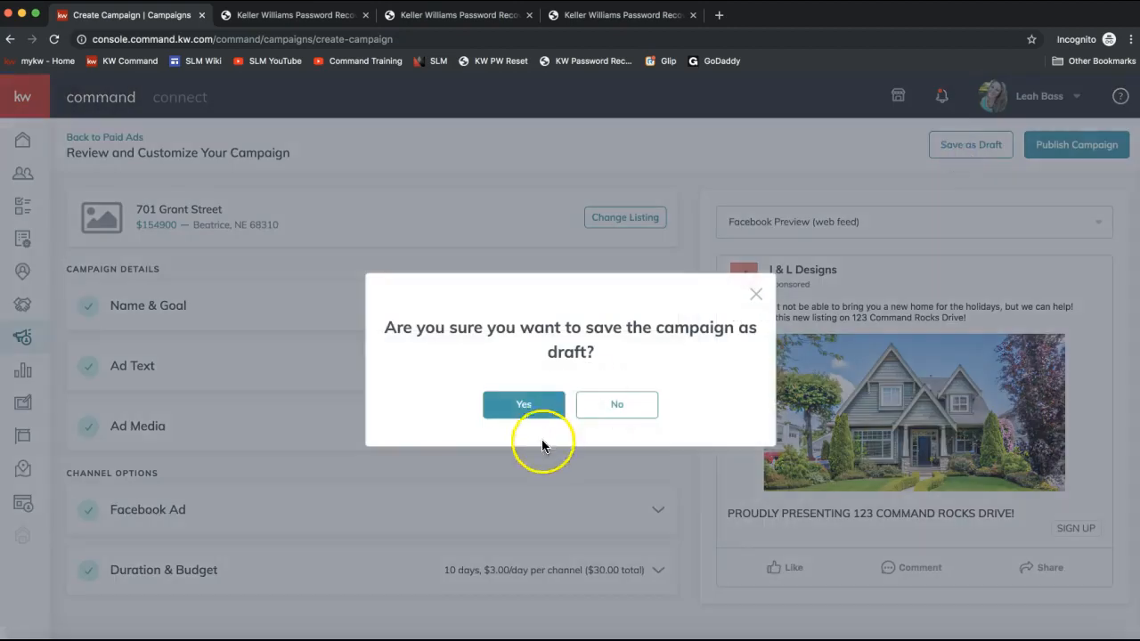
click(523, 406)
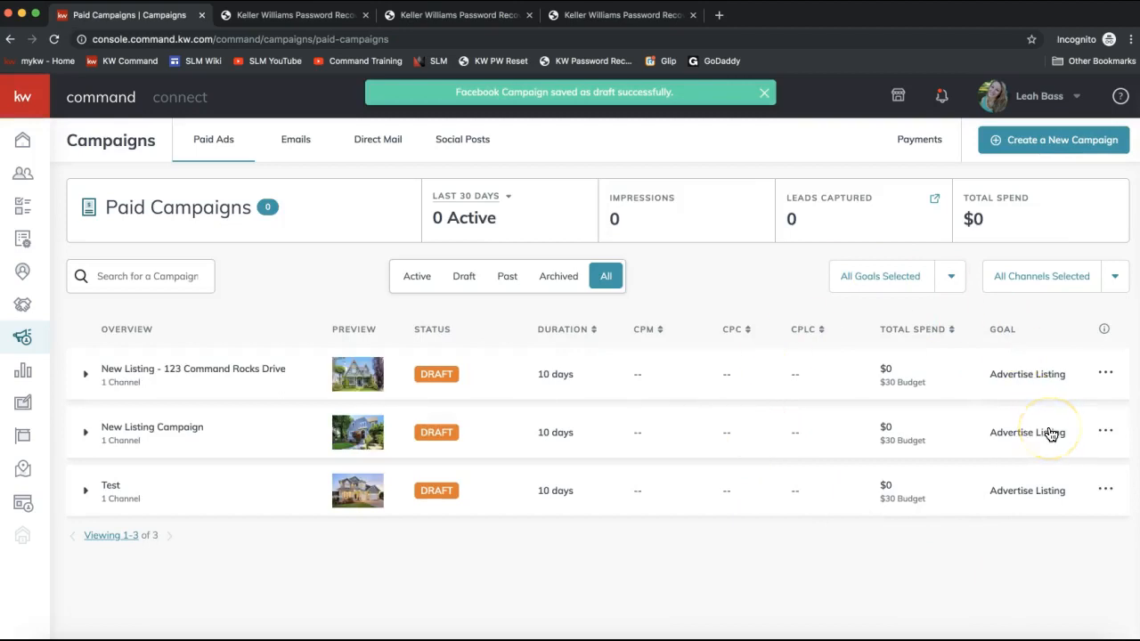
- Expand and collapse the New Listing - 123 Command Rocks Drive campaign row to view its channel
click(298, 375)
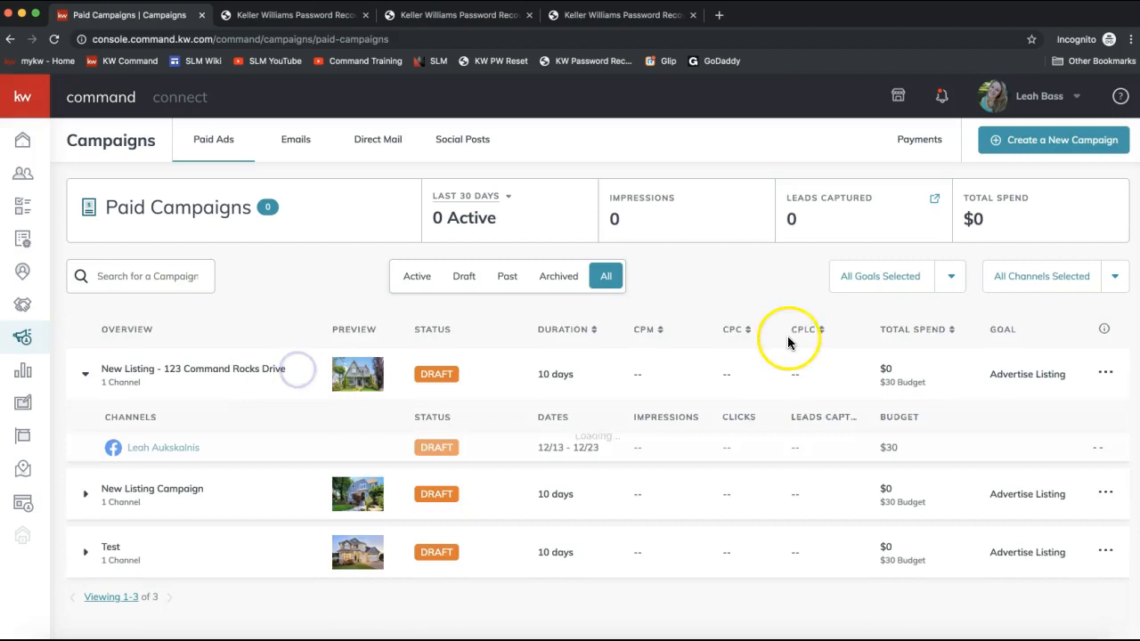
click(115, 368)
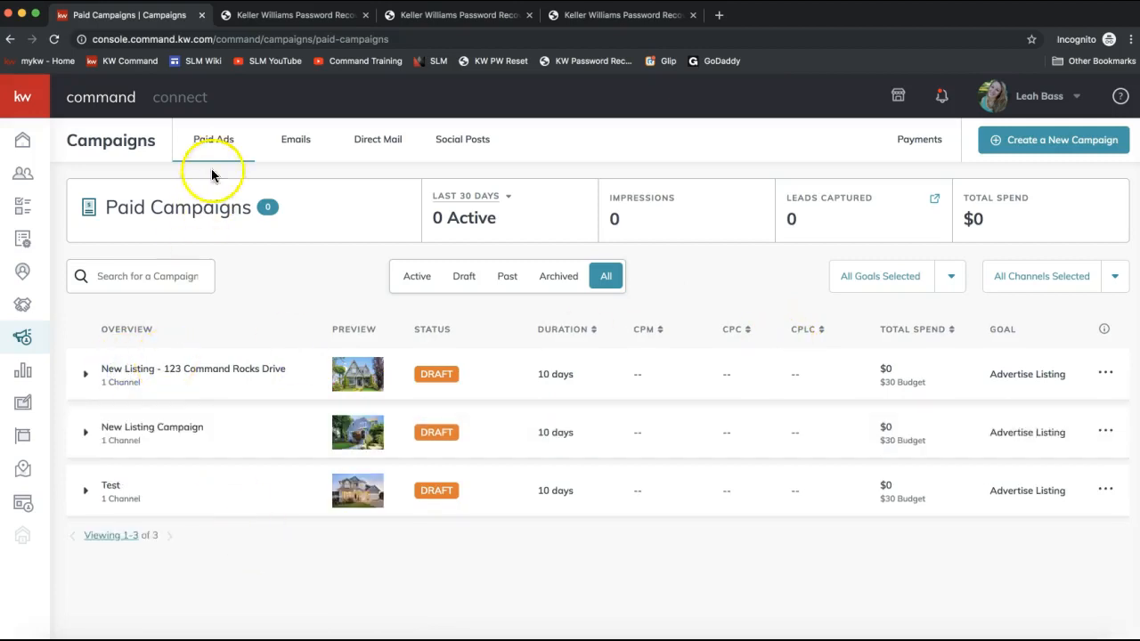
- Open Social Posts and move the calendar forward to the week of December 22 – December 28
click(461, 143)
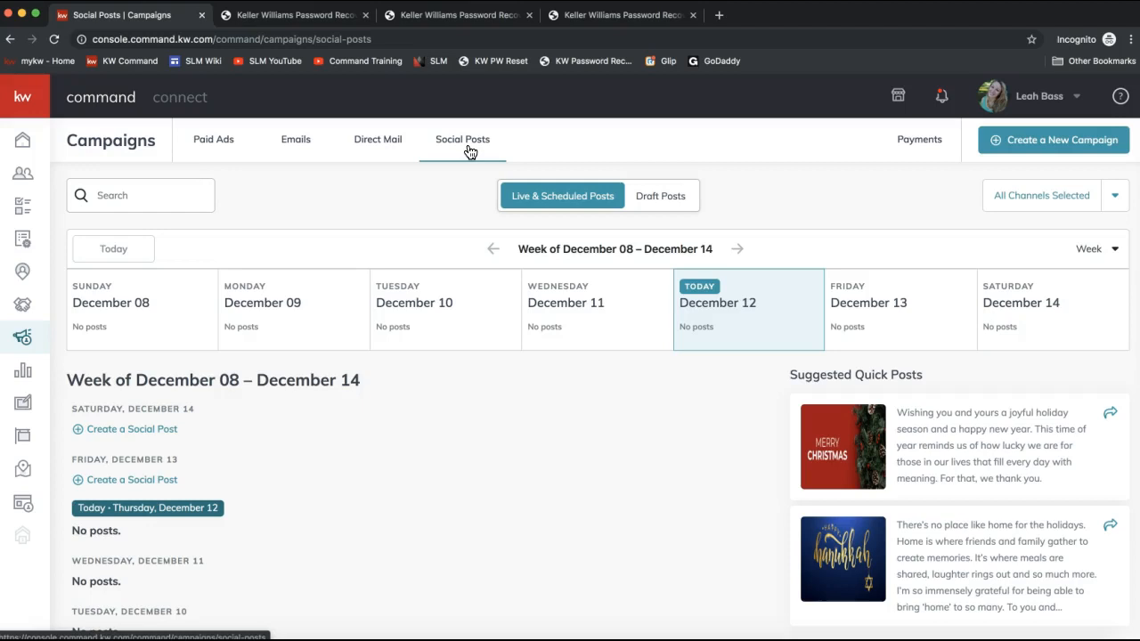
click(483, 470)
scroll(482, 470, down, 1)
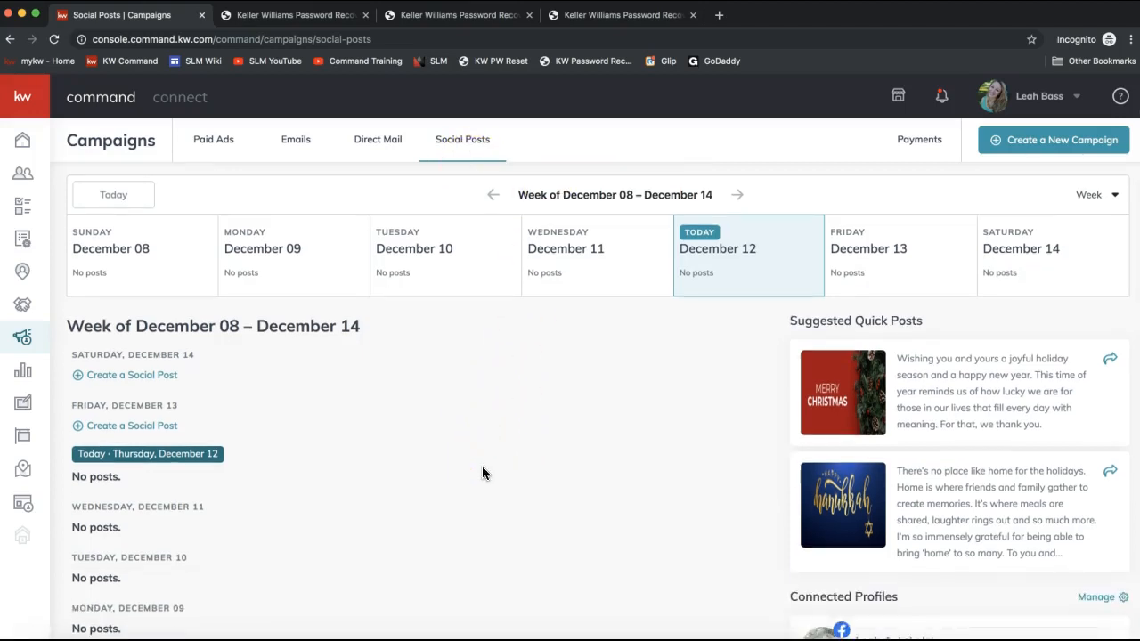
scroll(482, 473, up, 1)
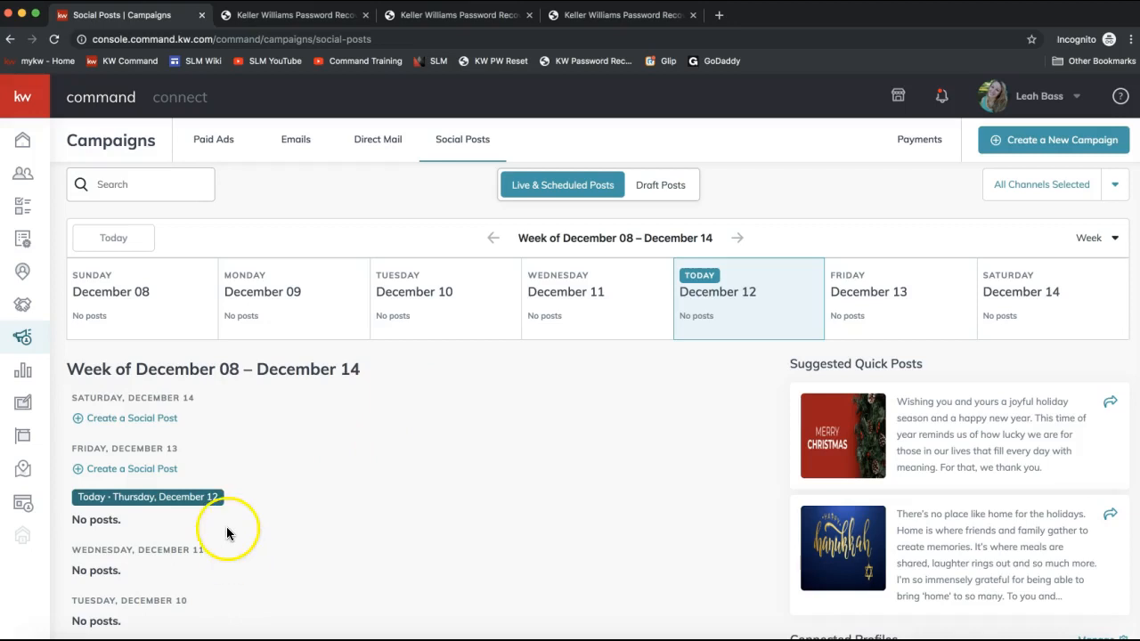
click(742, 238)
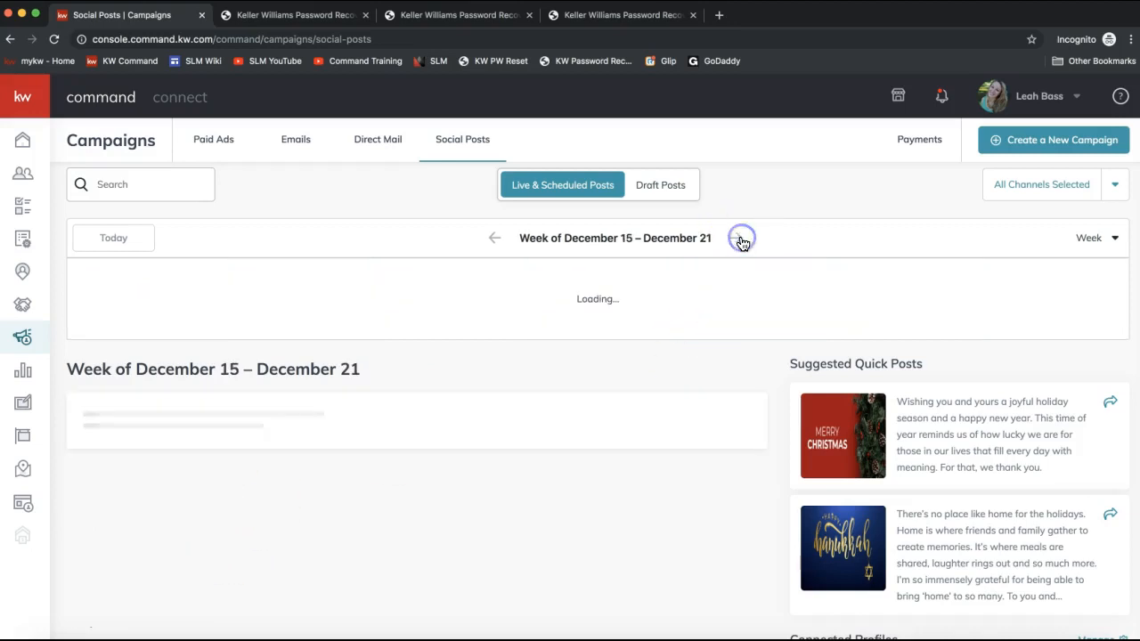
click(740, 238)
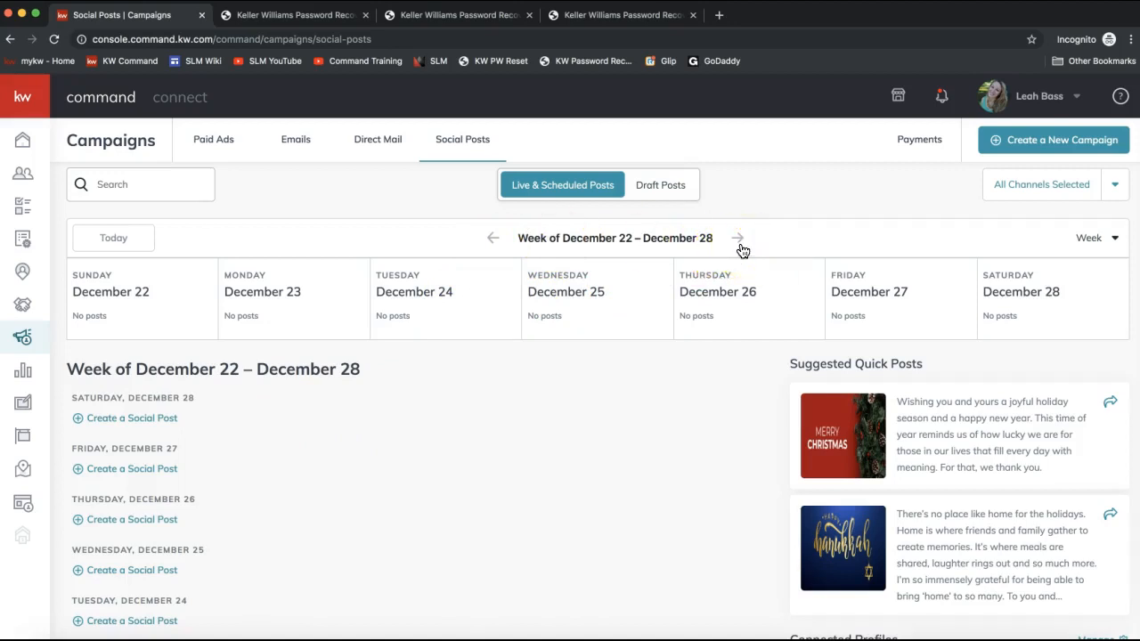
scroll(210, 429, down, 1)
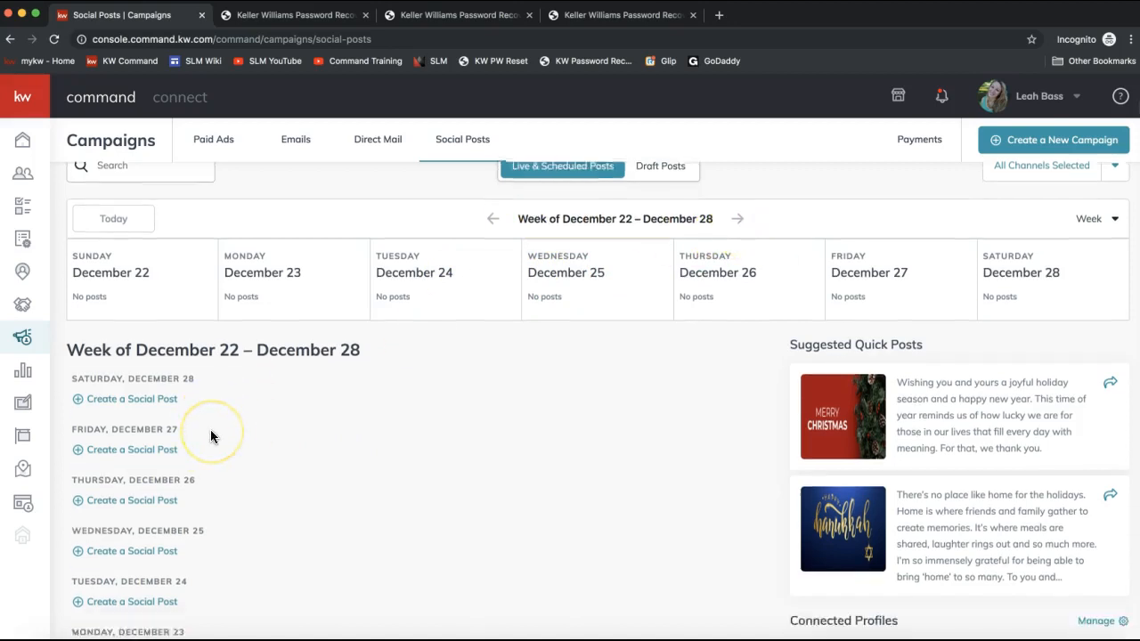
scroll(195, 408, down, 2)
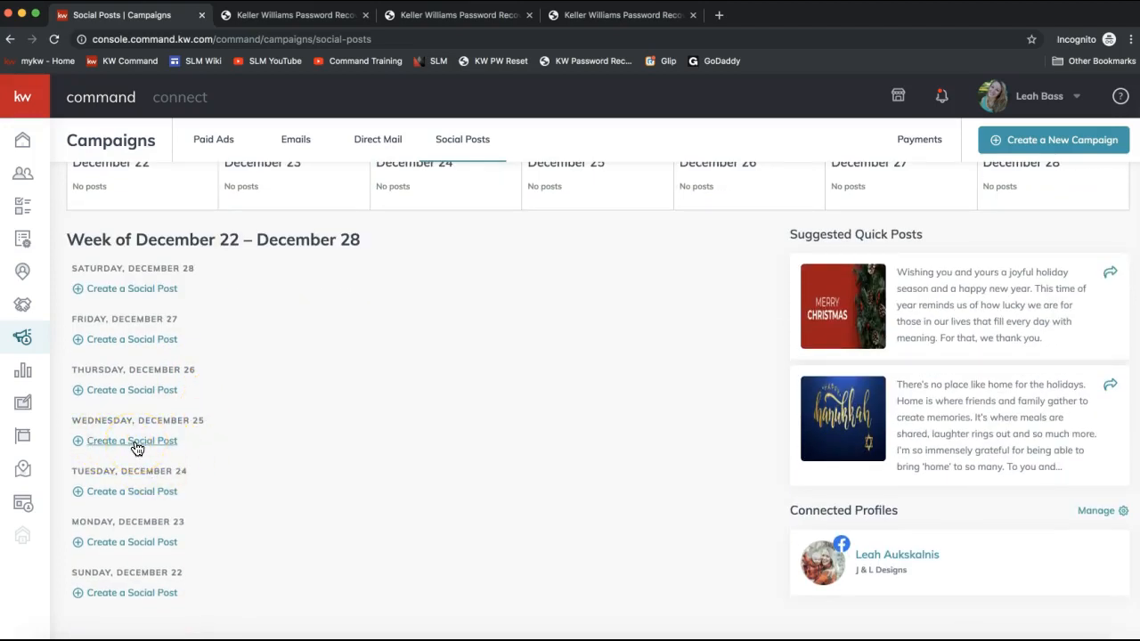
- Open a new social post for Wednesday, December 25, examine its form, and close it
click(134, 442)
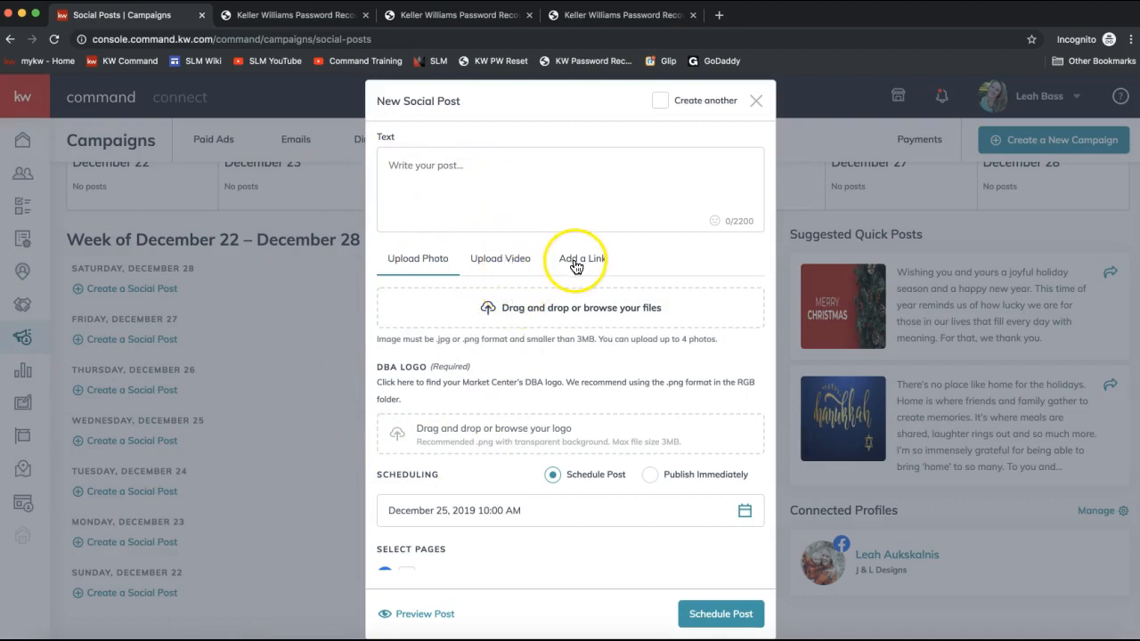
scroll(471, 438, down, 1)
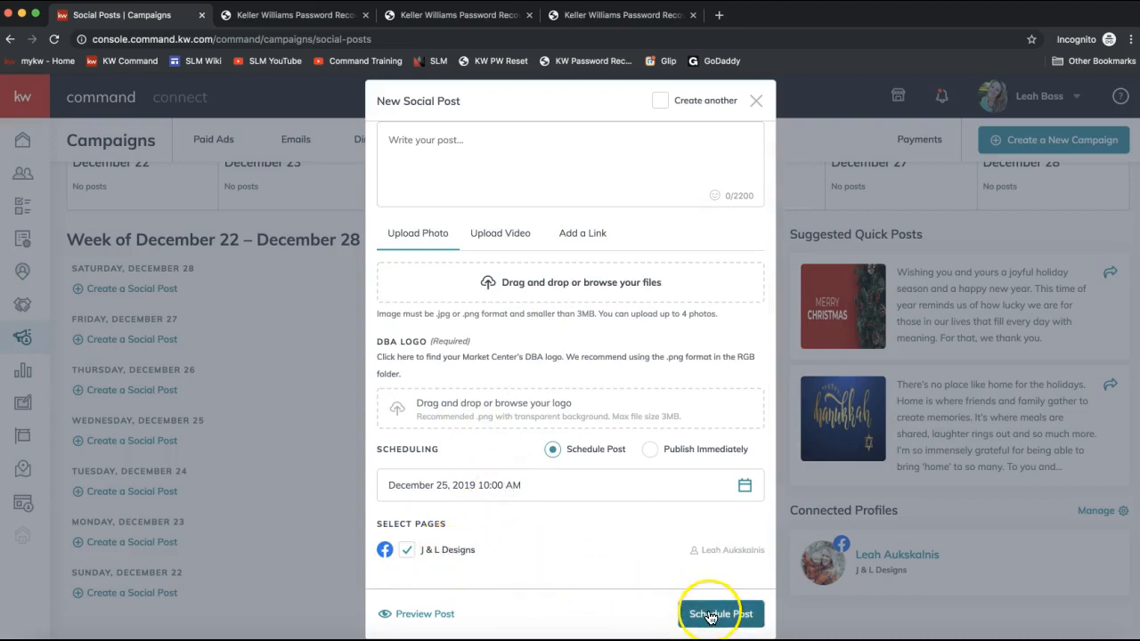
click(756, 110)
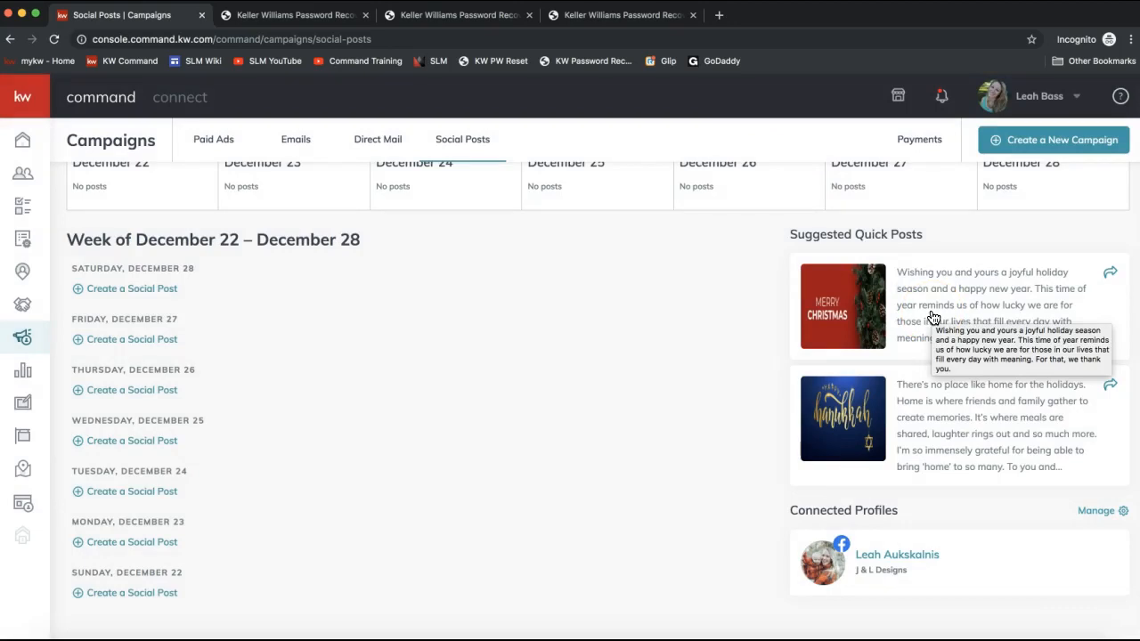
- Start a new social post from the Merry Christmas suggested quick post and shuffle its text to another suggestion
drag(934, 234, 786, 237)
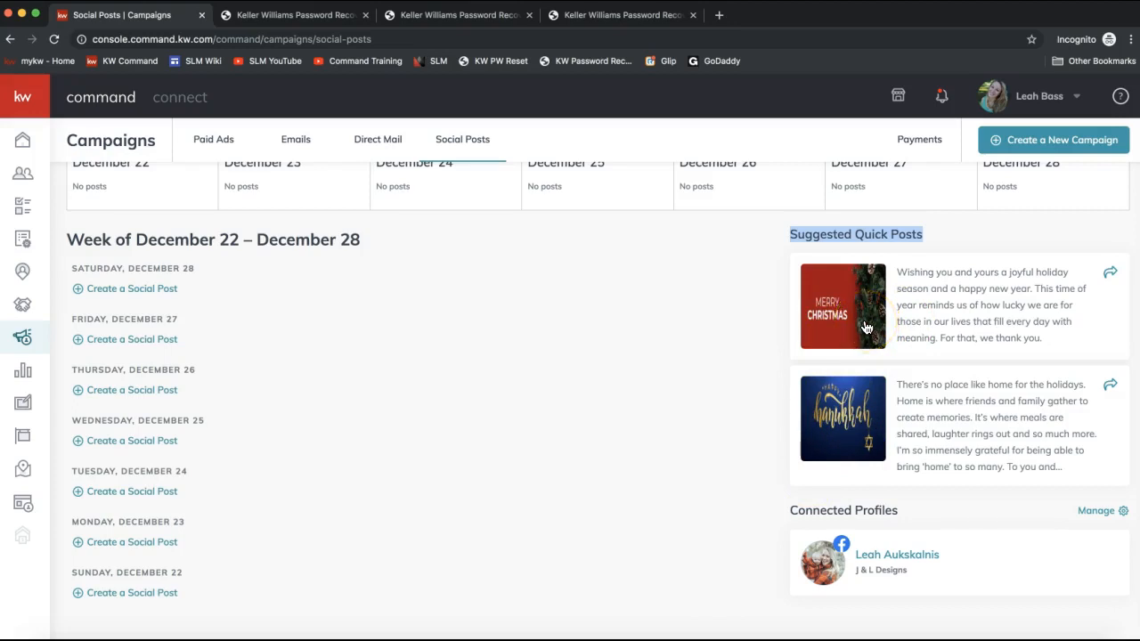
click(833, 304)
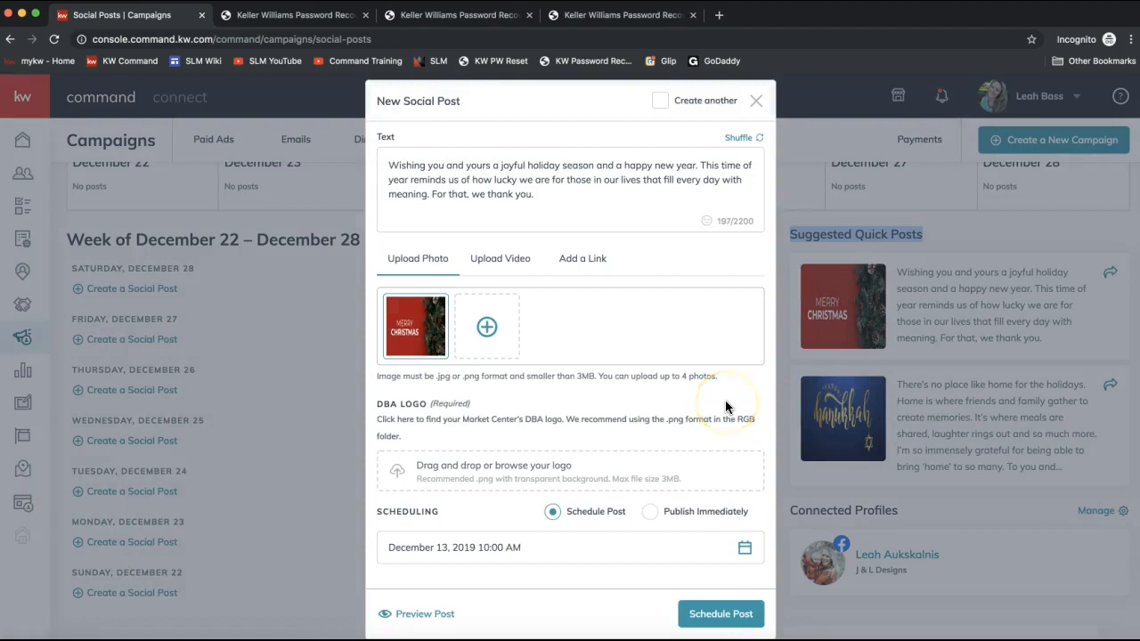
mouse_move(412, 328)
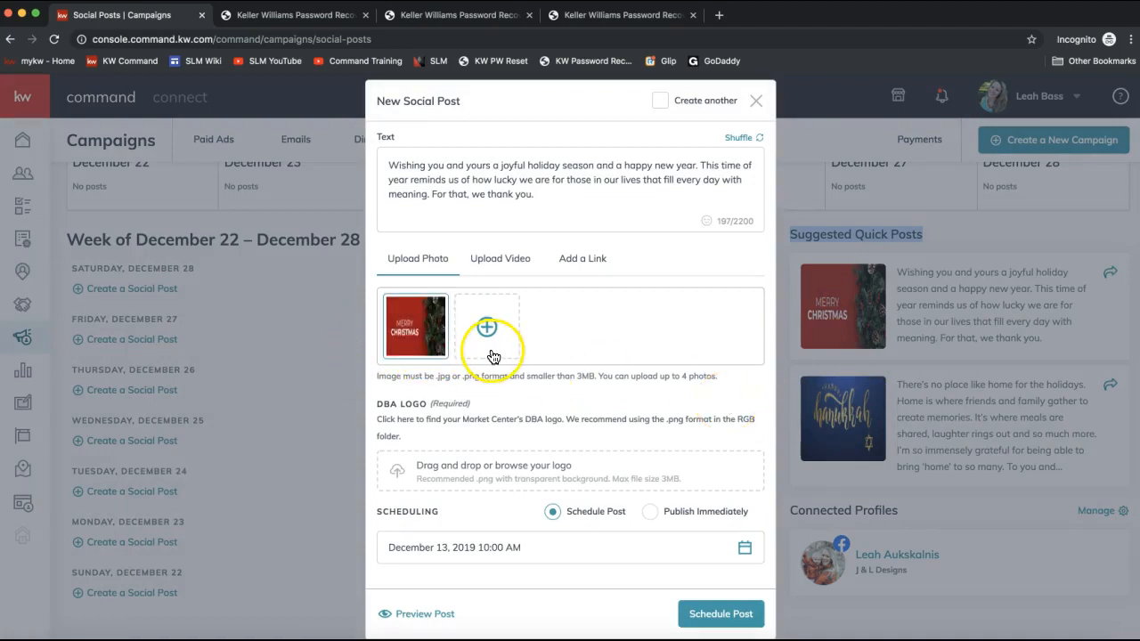
drag(588, 195, 374, 158)
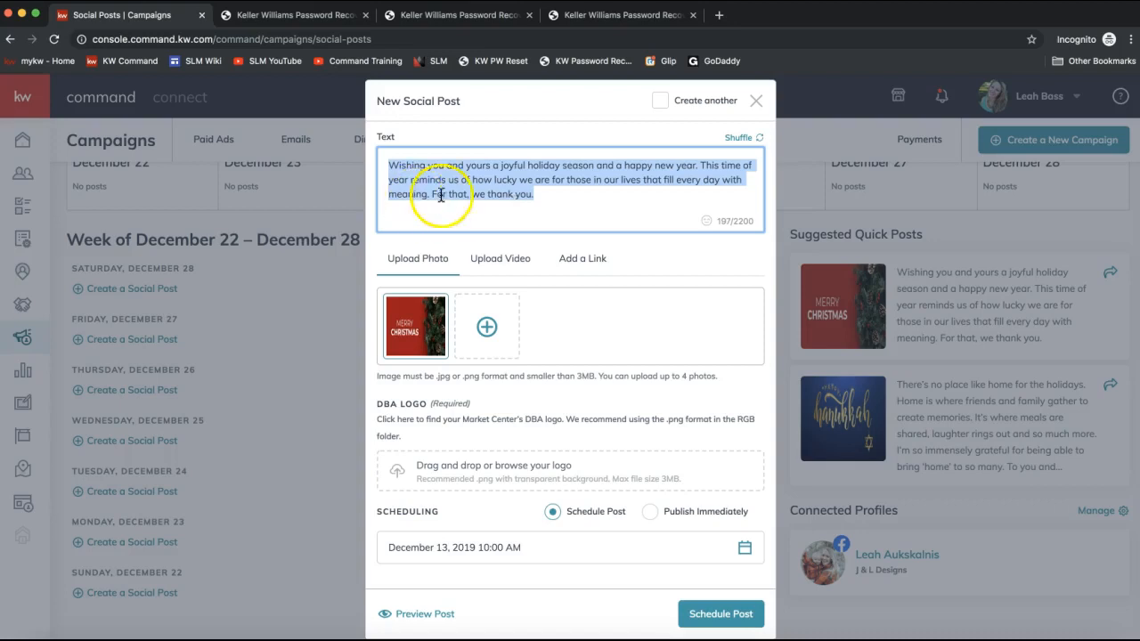
click(742, 140)
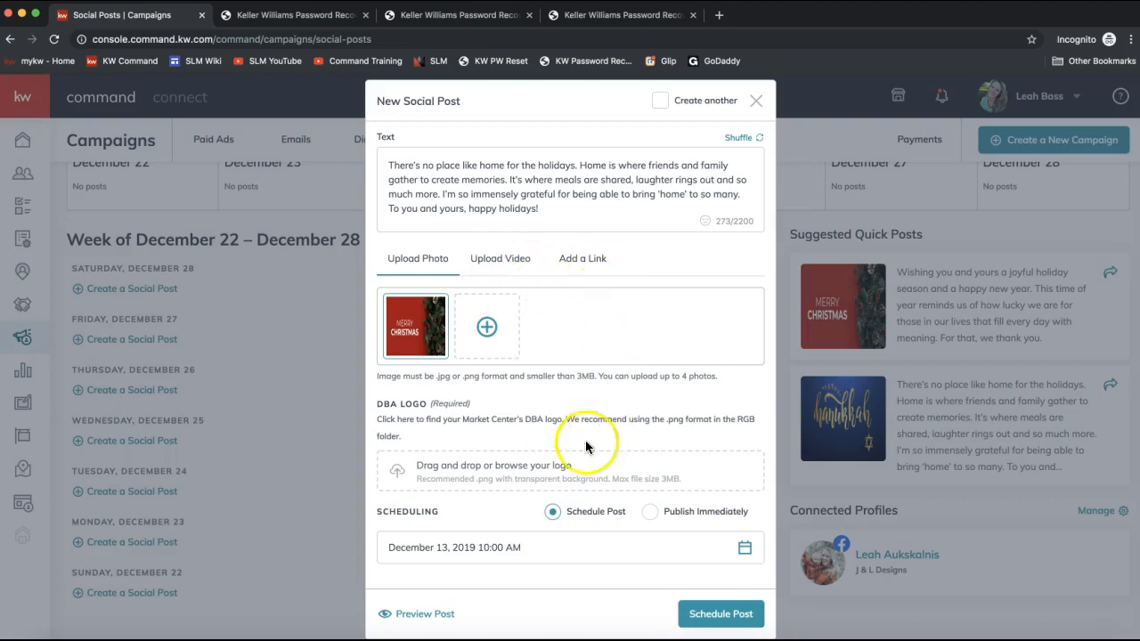
- Schedule the post for December 25, 2019 at 10:00 AM
scroll(559, 554, down, 2)
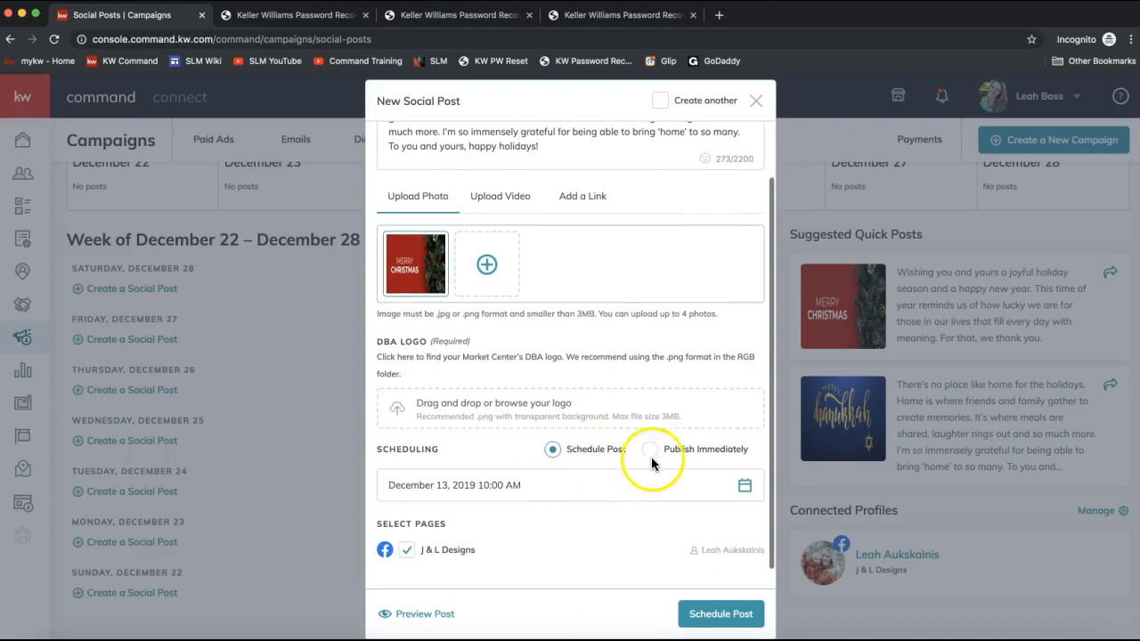
click(744, 487)
scroll(522, 454, down, 3)
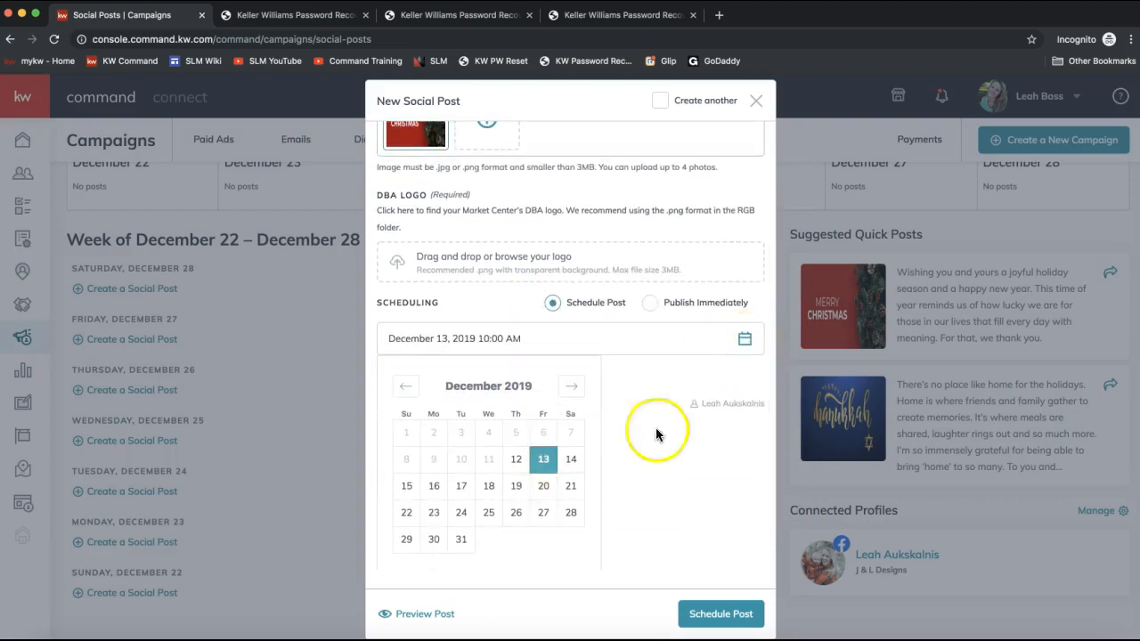
click(487, 523)
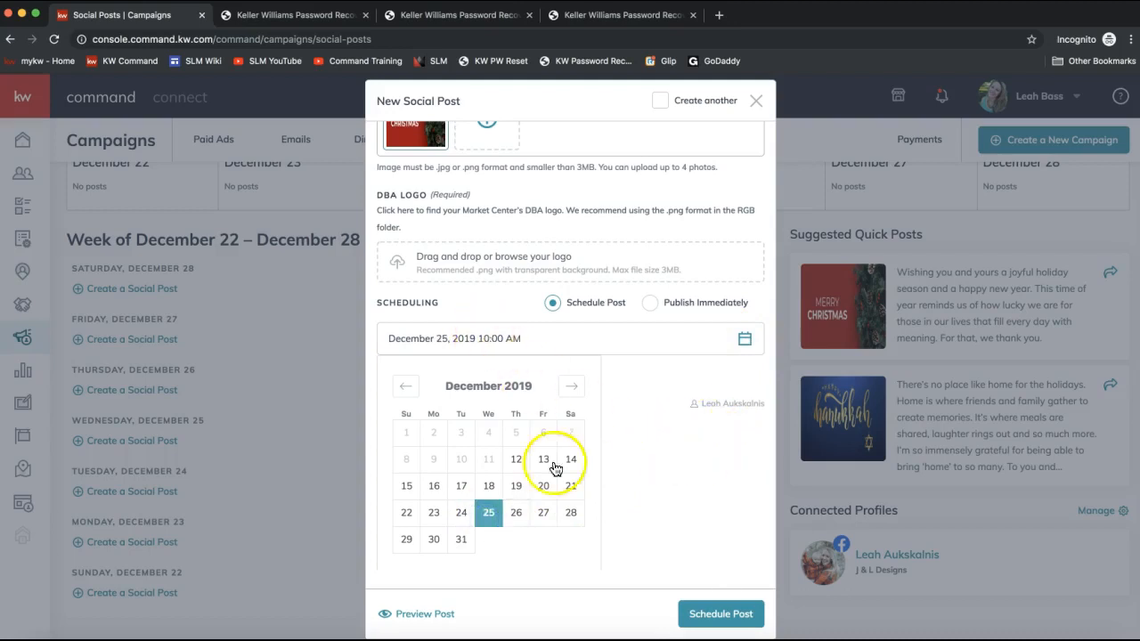
scroll(553, 473, down, 2)
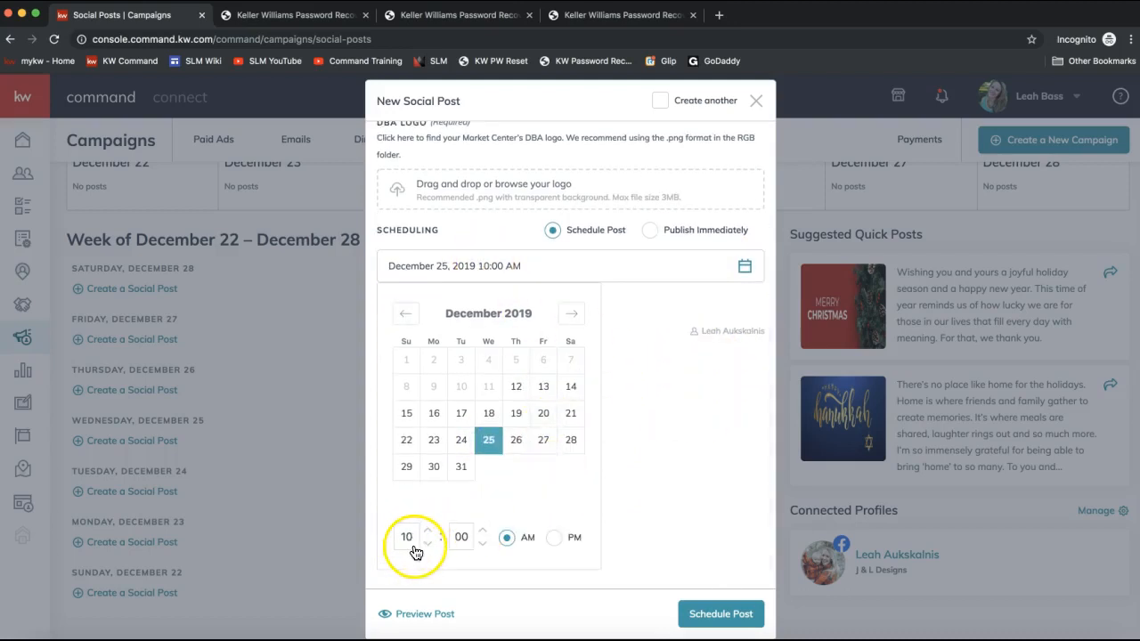
click(651, 473)
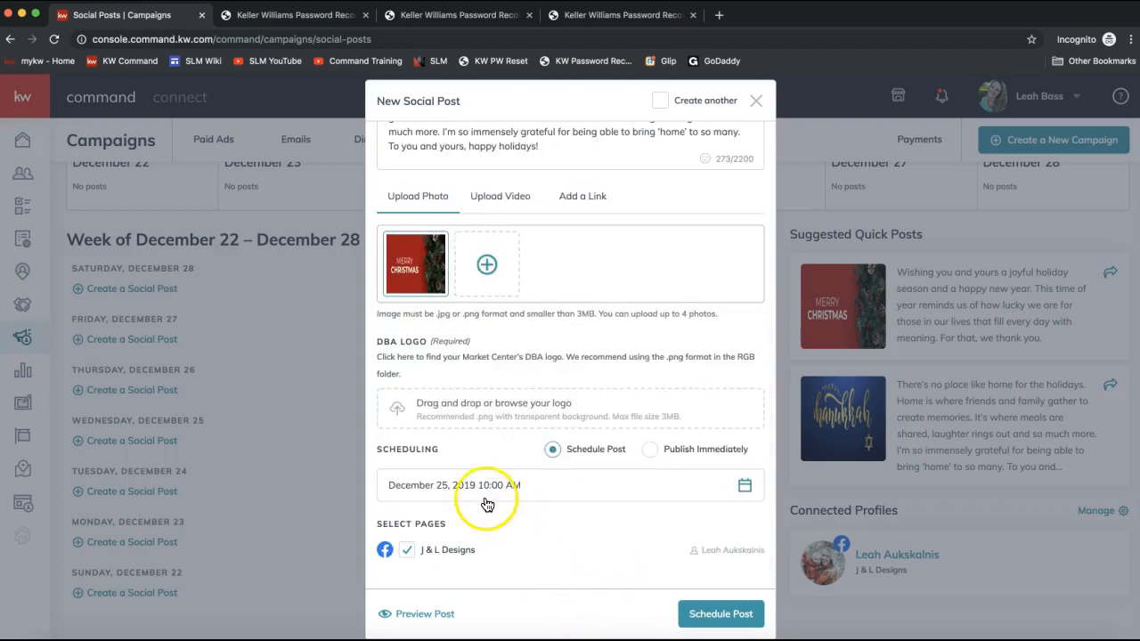
- Preview the post as it will appear on the J & L Designs Facebook page and close the preview
click(720, 616)
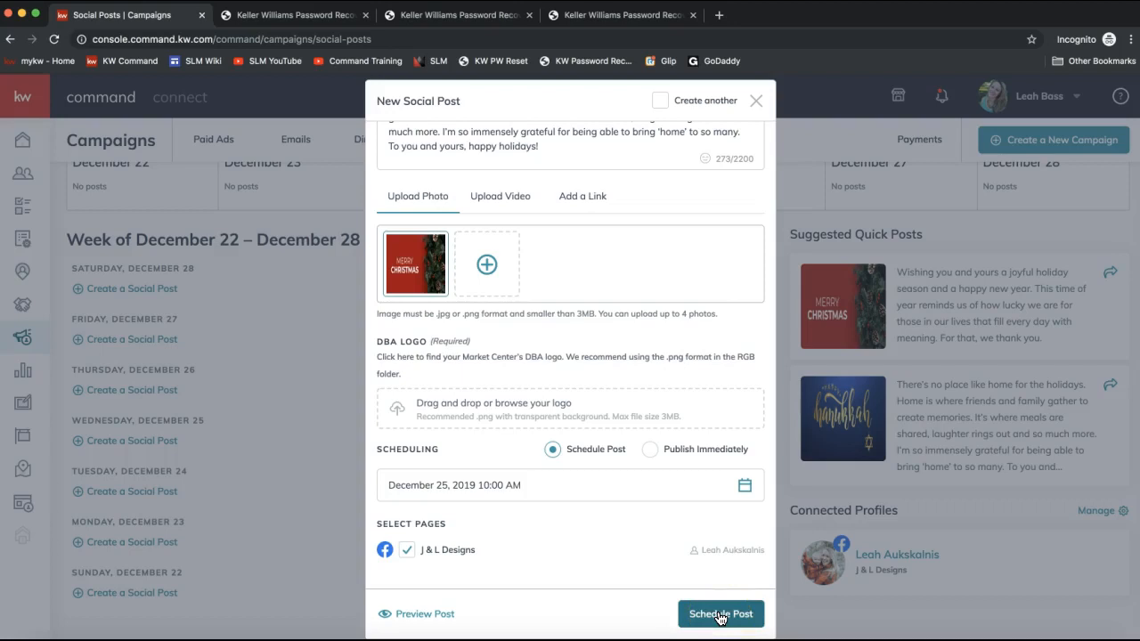
click(403, 615)
click(515, 400)
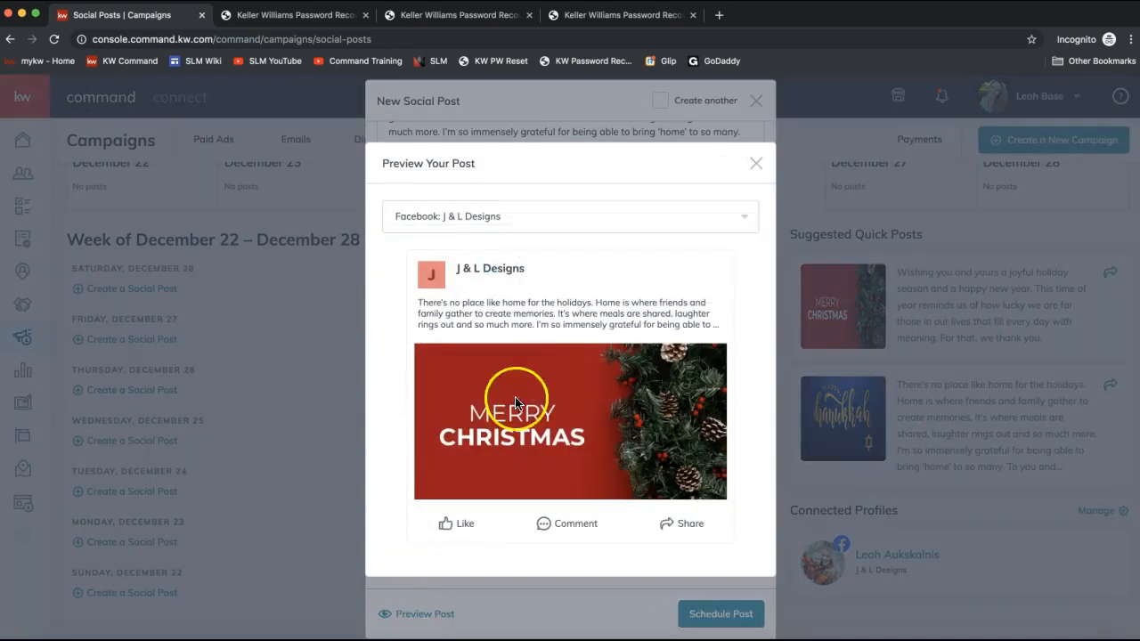
click(751, 220)
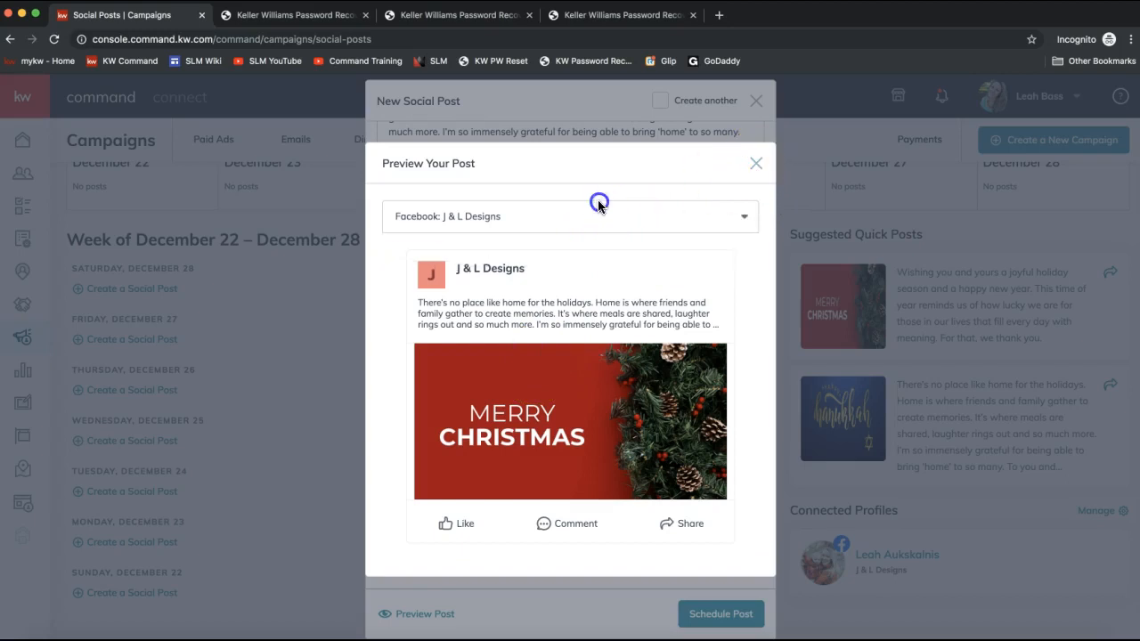
click(755, 162)
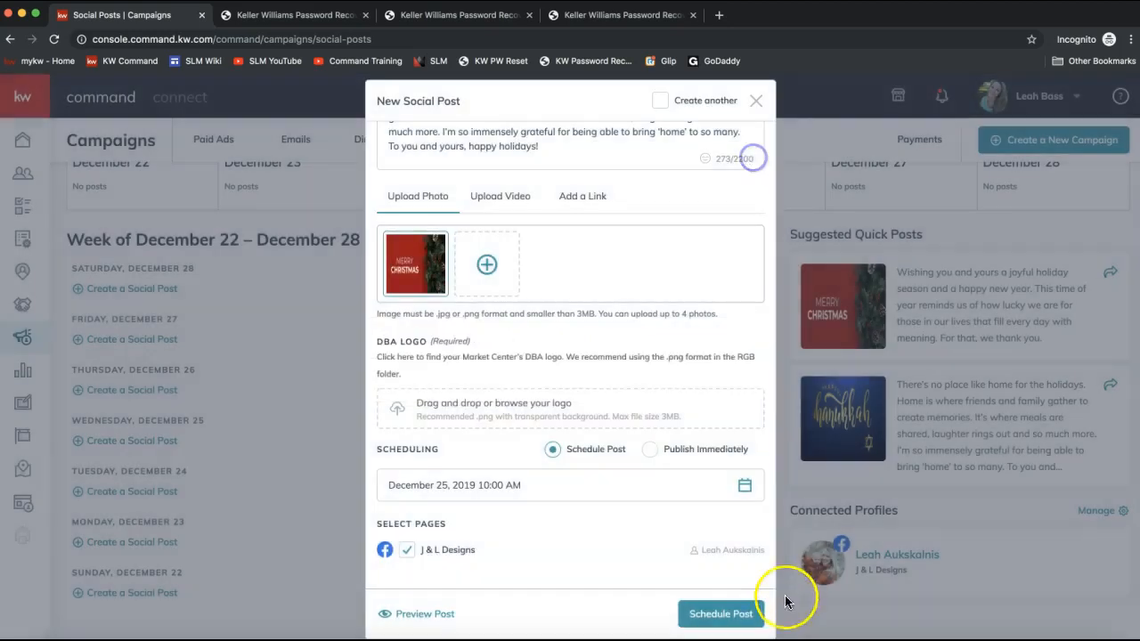
- Upload the Bass Properties Logo Updated file from the Desktop as the required DBA logo
click(721, 620)
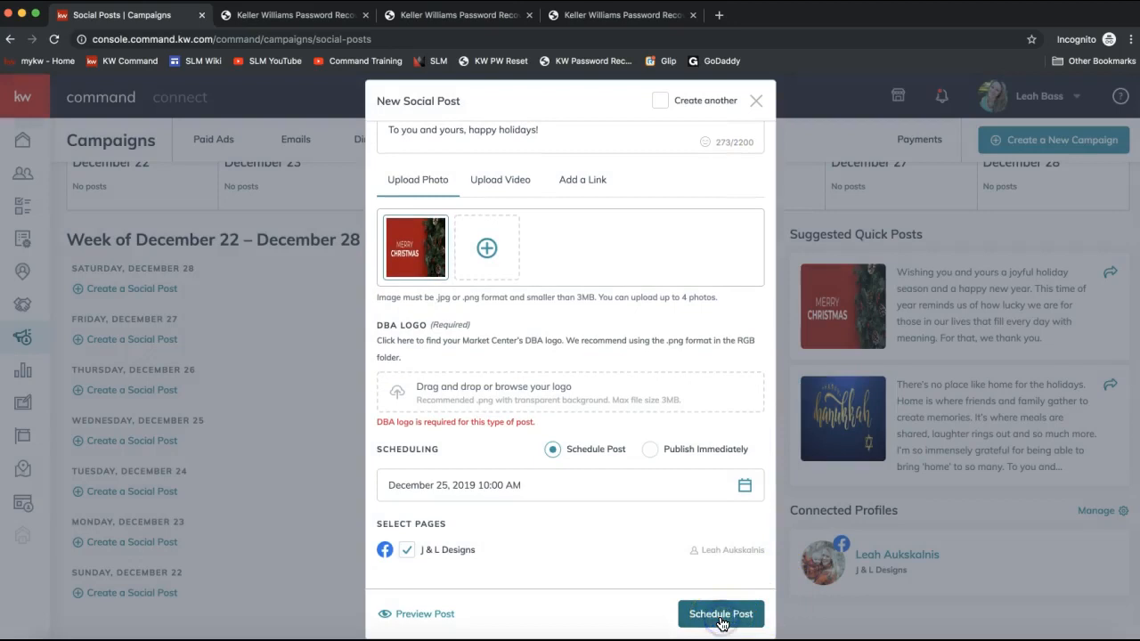
click(448, 393)
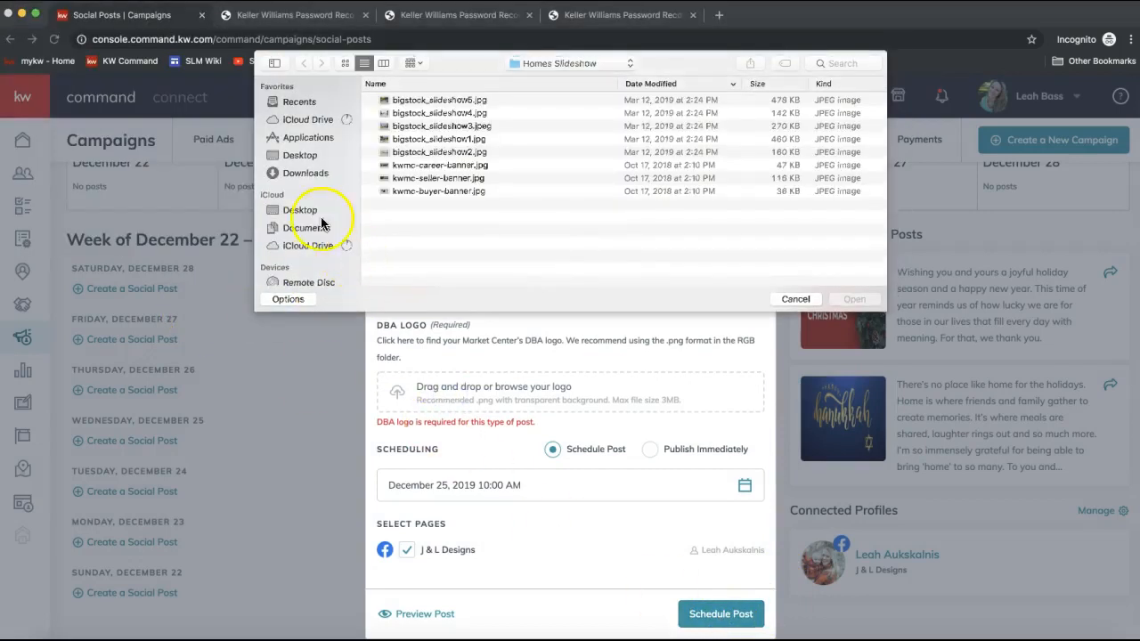
click(300, 155)
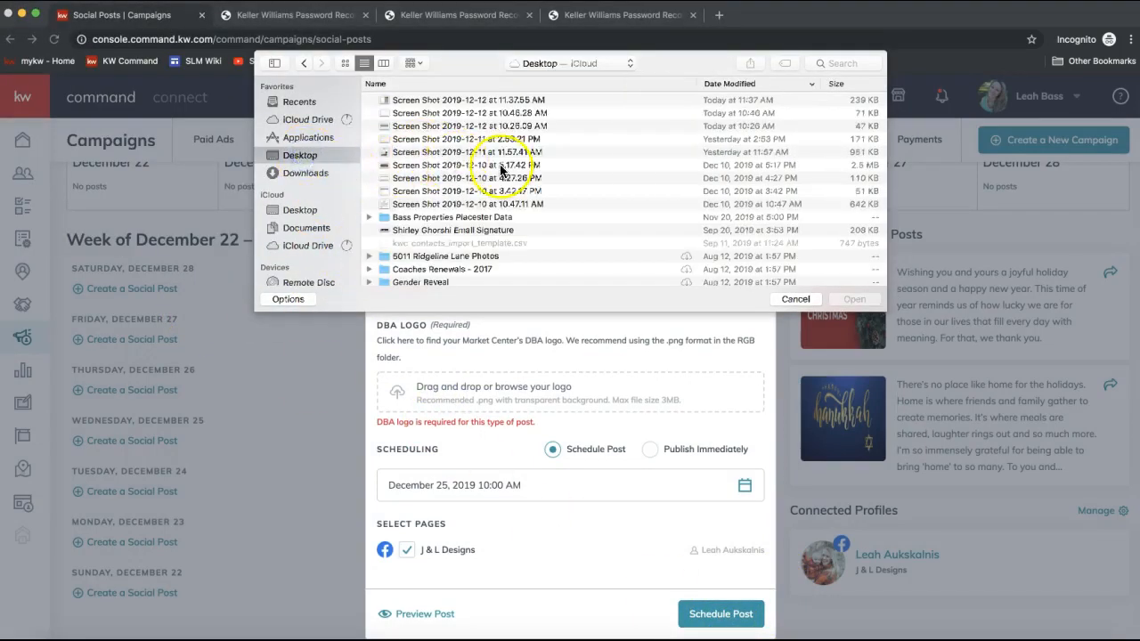
scroll(499, 169, down, 15)
scroll(499, 166, down, 4)
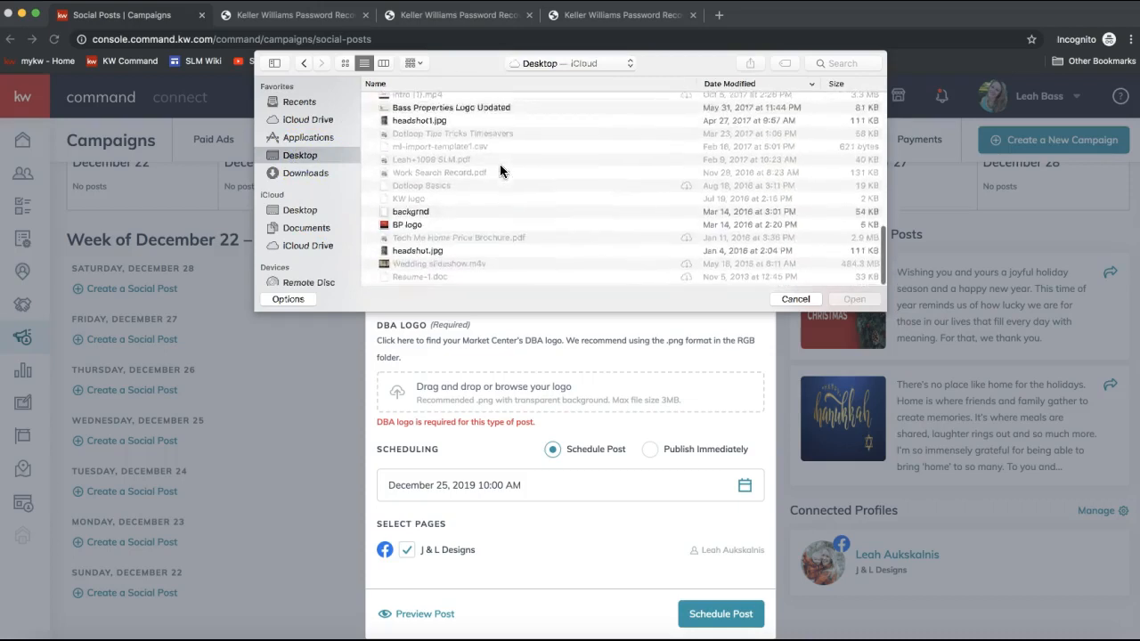
scroll(456, 205, up, 4)
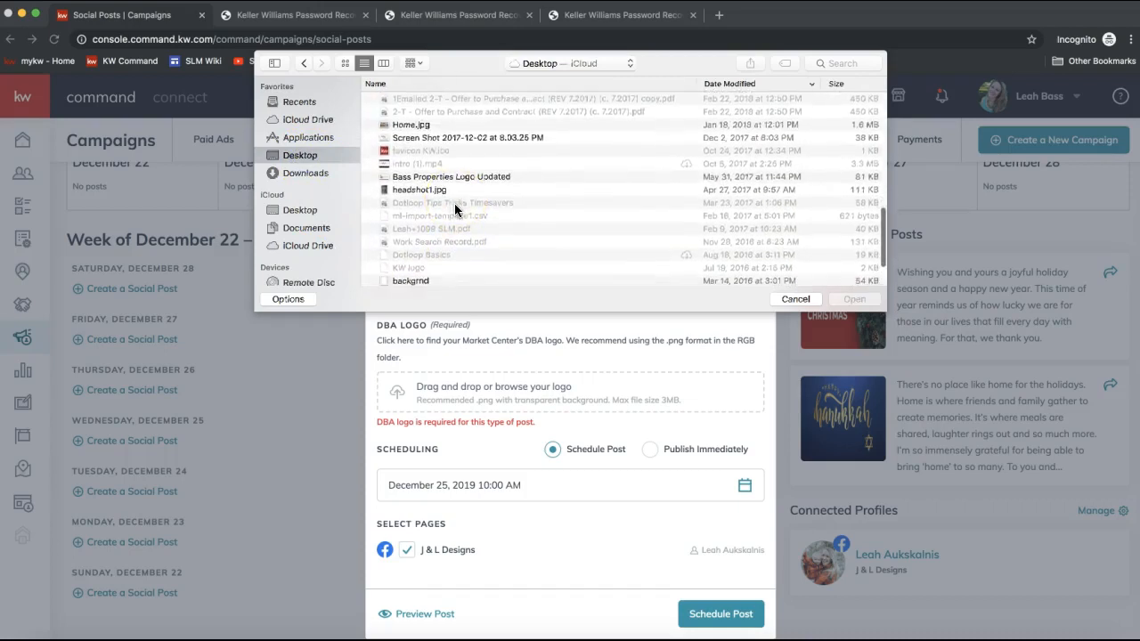
double_click(445, 178)
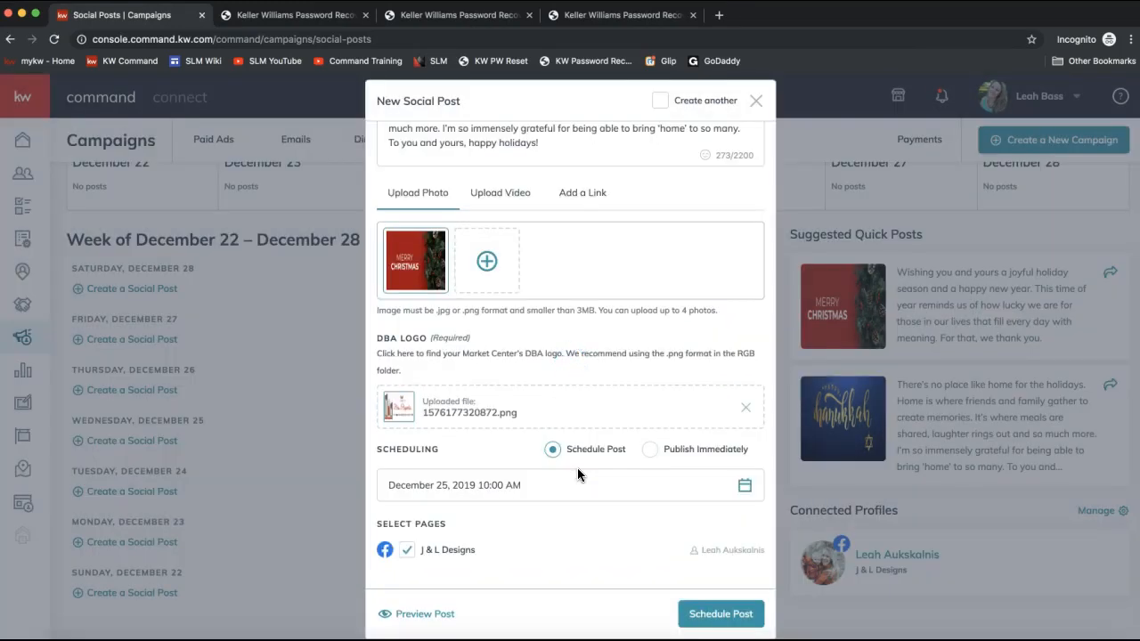
- Schedule the social post and confirm the scheduling
click(702, 623)
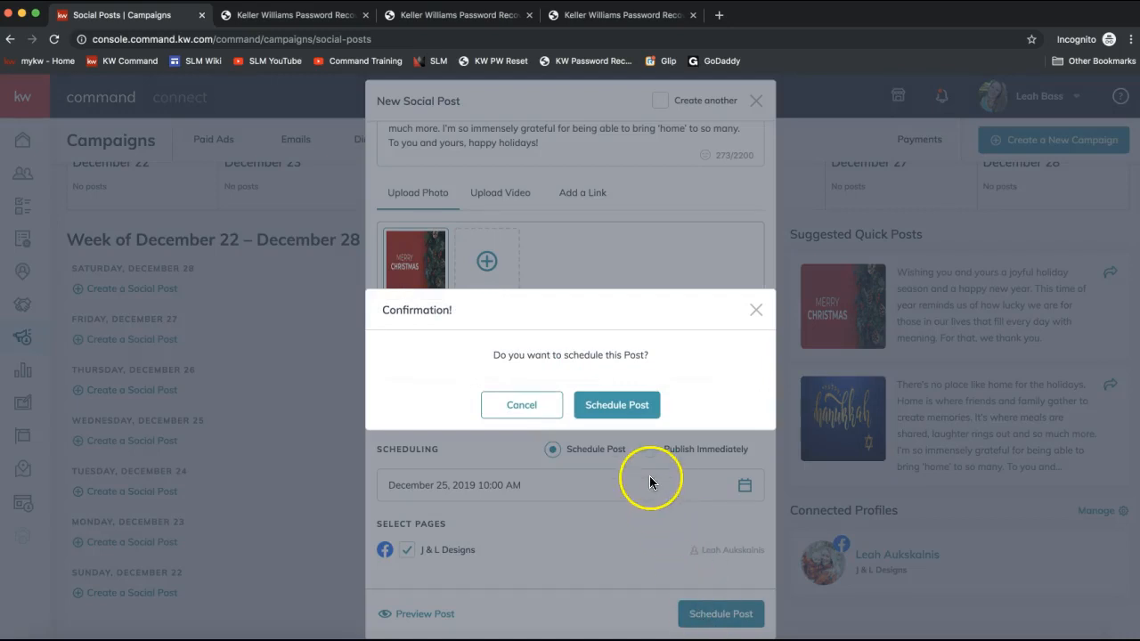
click(621, 407)
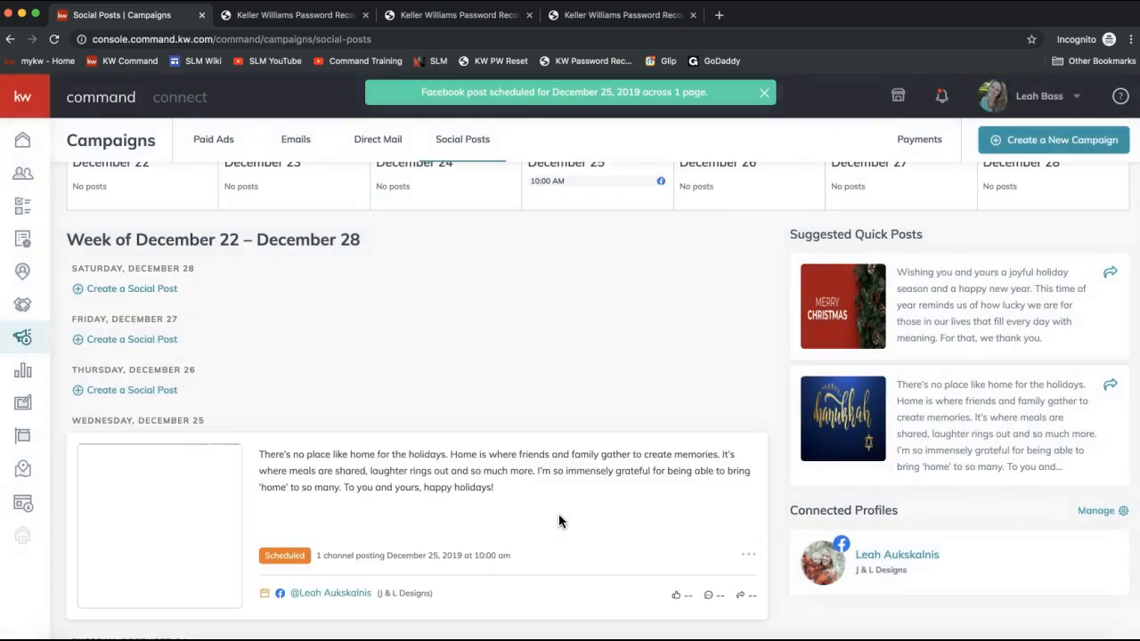
scroll(169, 419, down, 2)
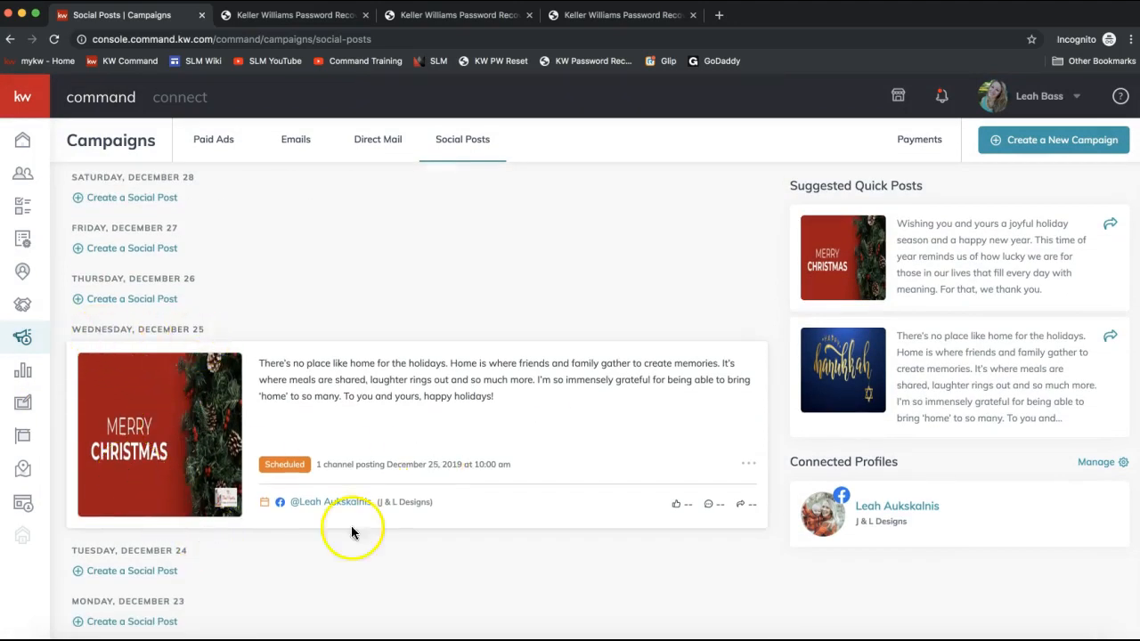
click(244, 514)
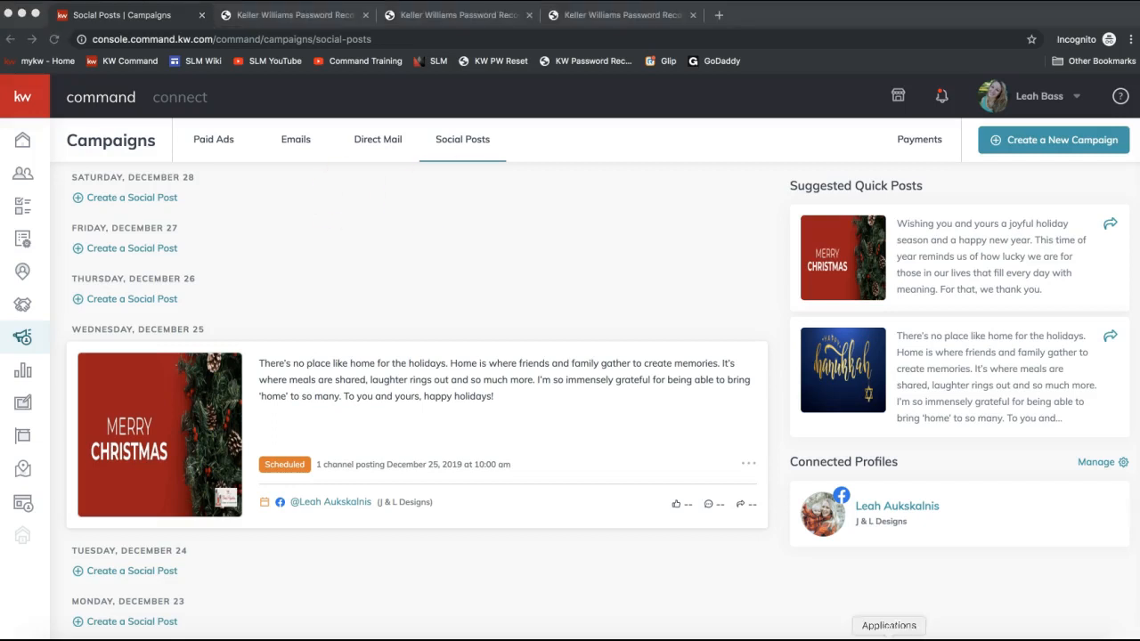
- Switch to the join.me meeting chat, send the Designs 101 video link to everyone, and close the chat
click(777, 638)
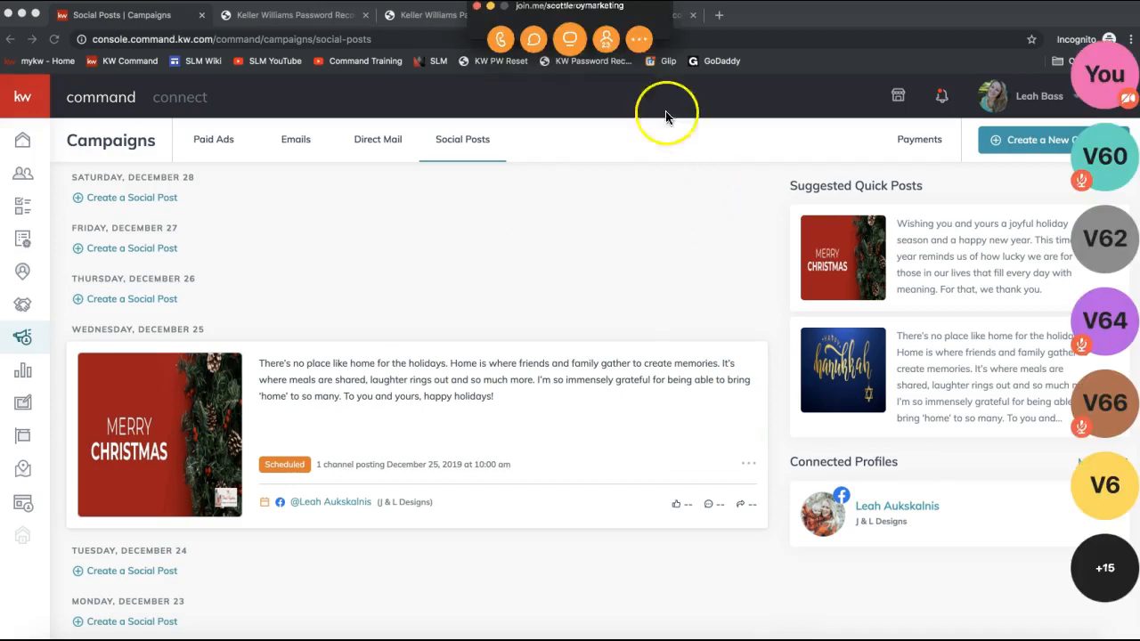
click(531, 37)
click(218, 267)
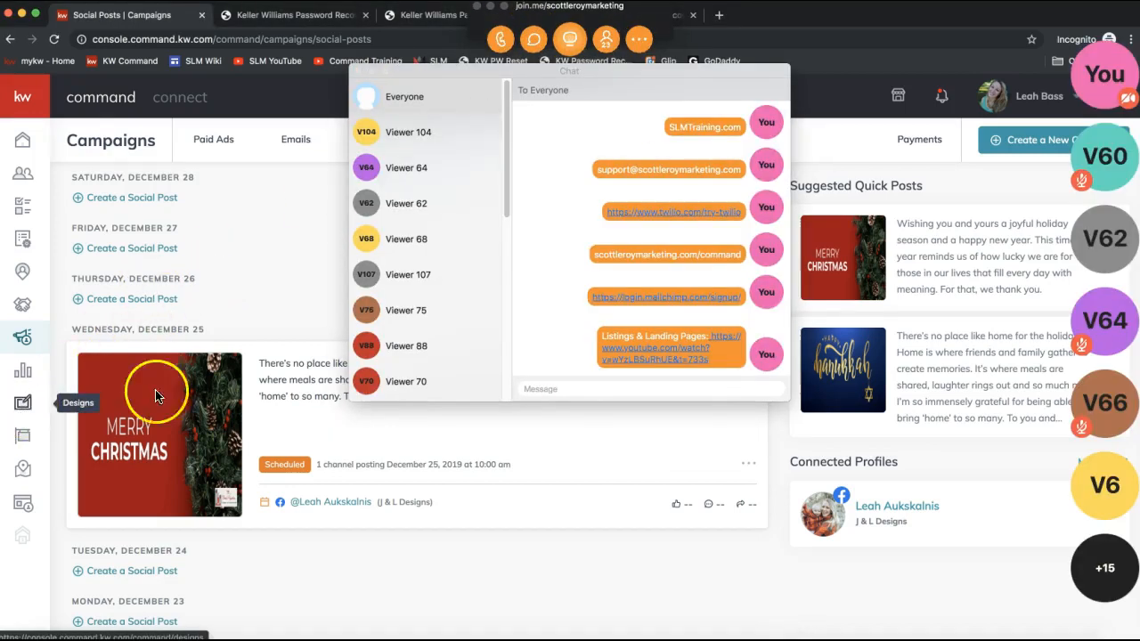
click(547, 391)
text(Designs 101: https://www.youtube.com/watch?v=SaUfhH333Os)
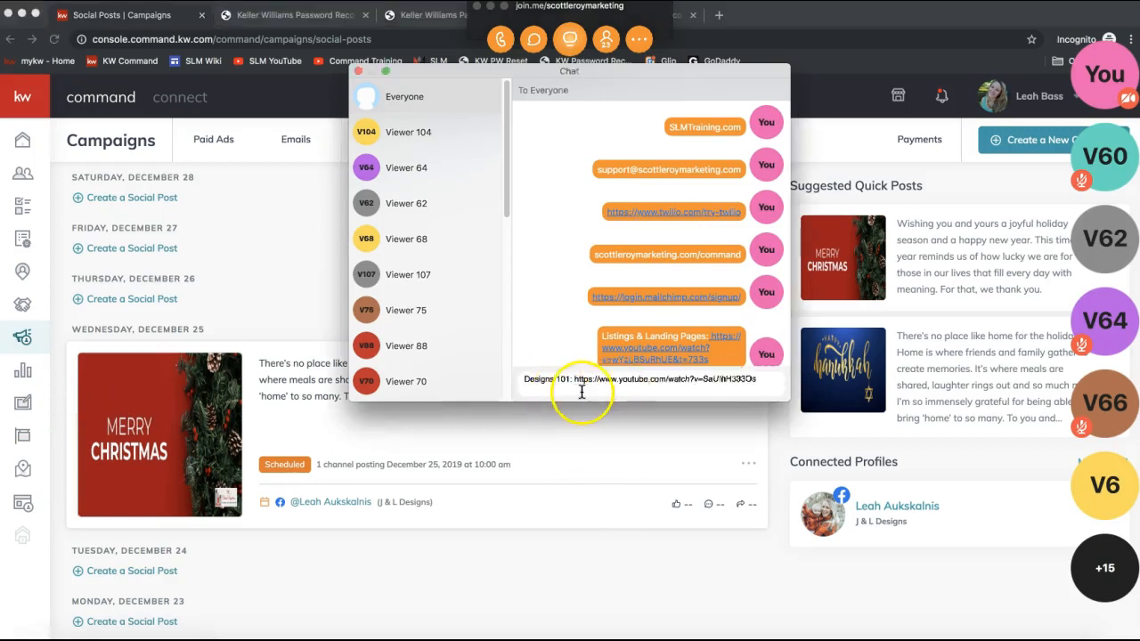
key(Return)
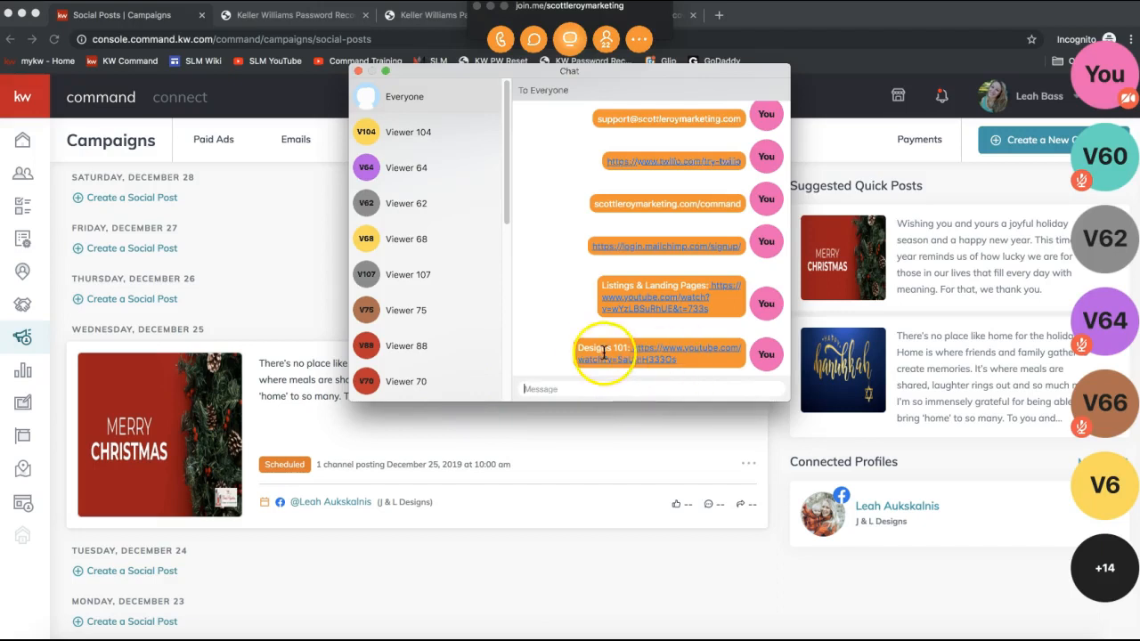
click(358, 71)
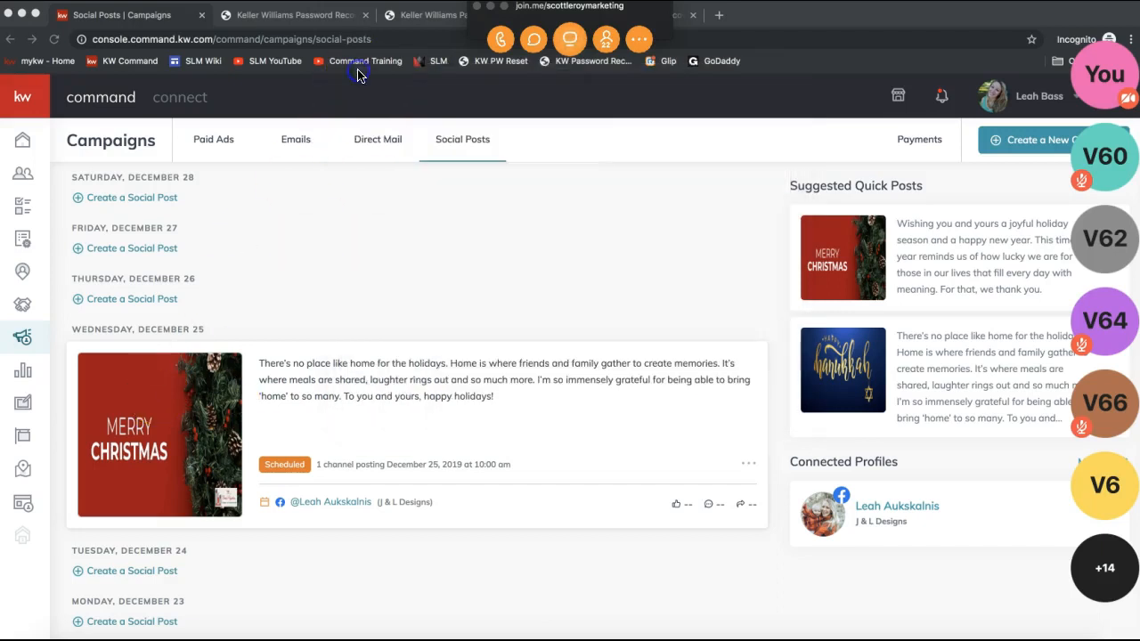
- Open Designs and create a new design using the Email template type
click(25, 410)
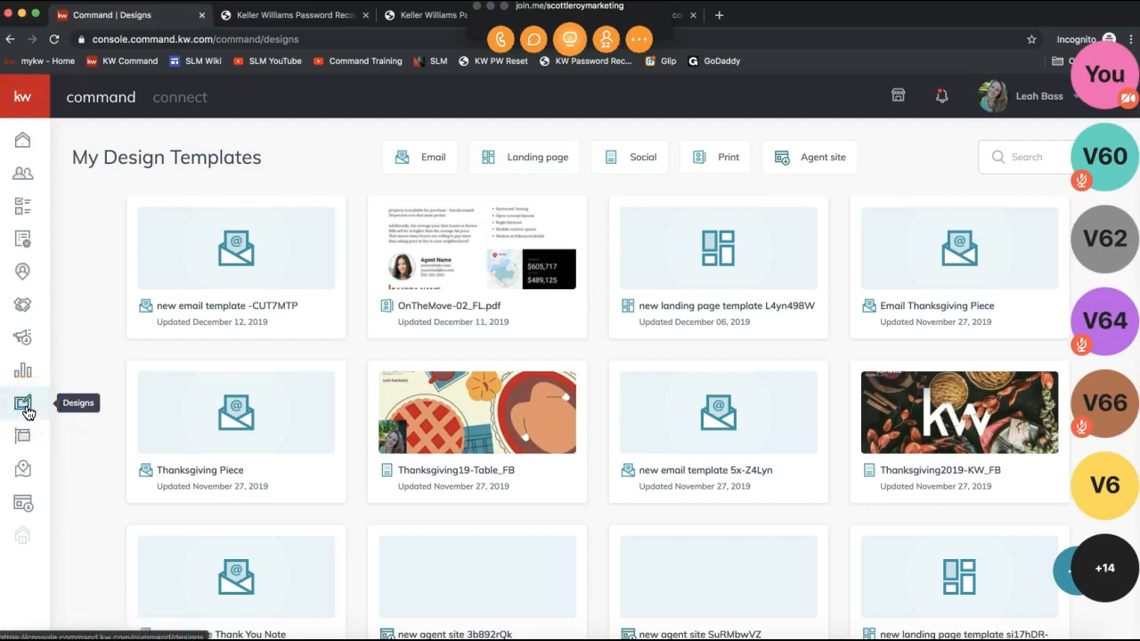
click(491, 8)
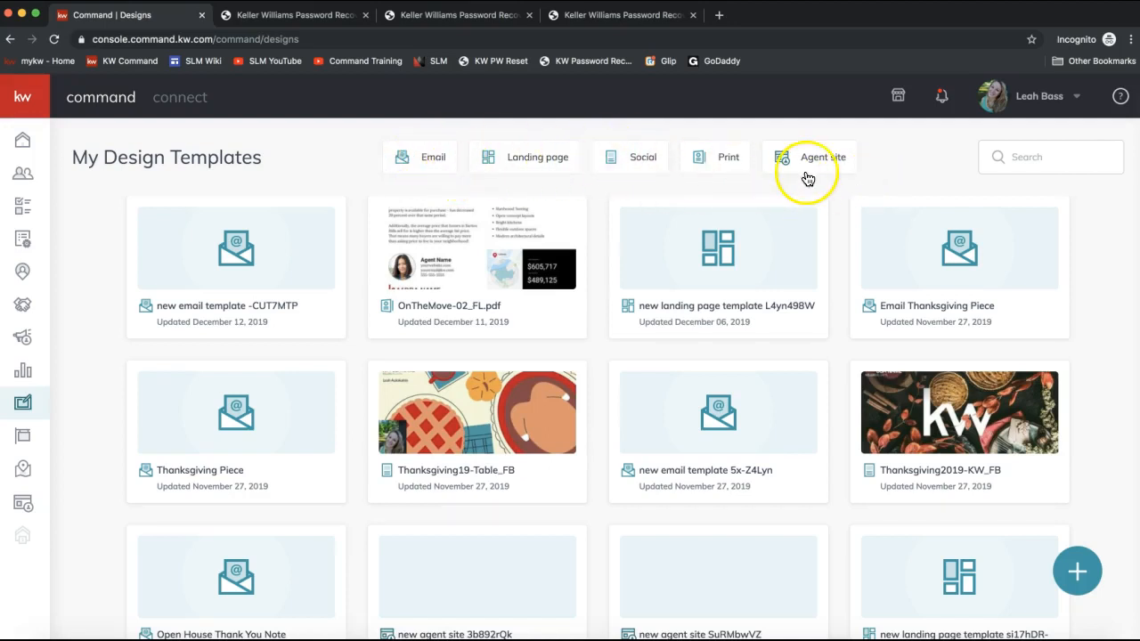
click(1077, 571)
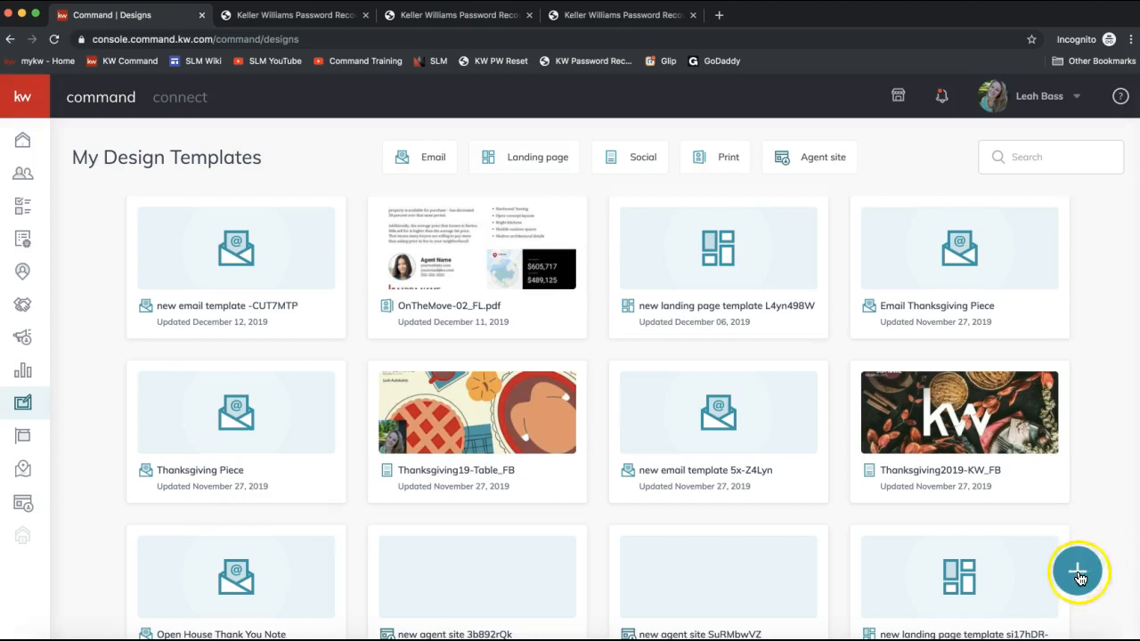
click(1079, 573)
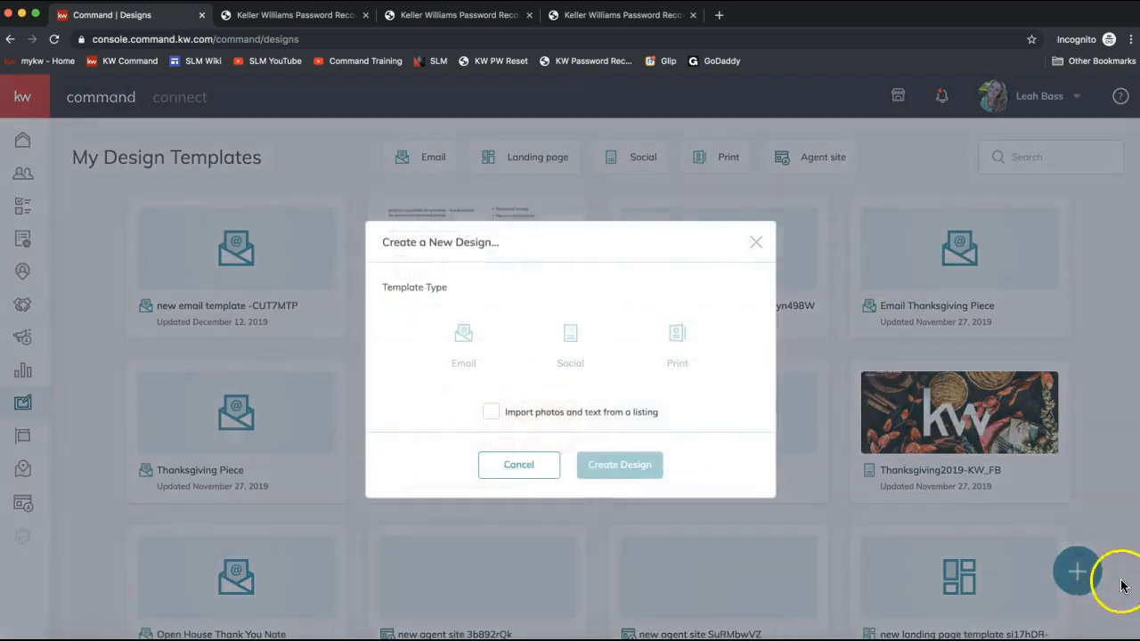
click(463, 360)
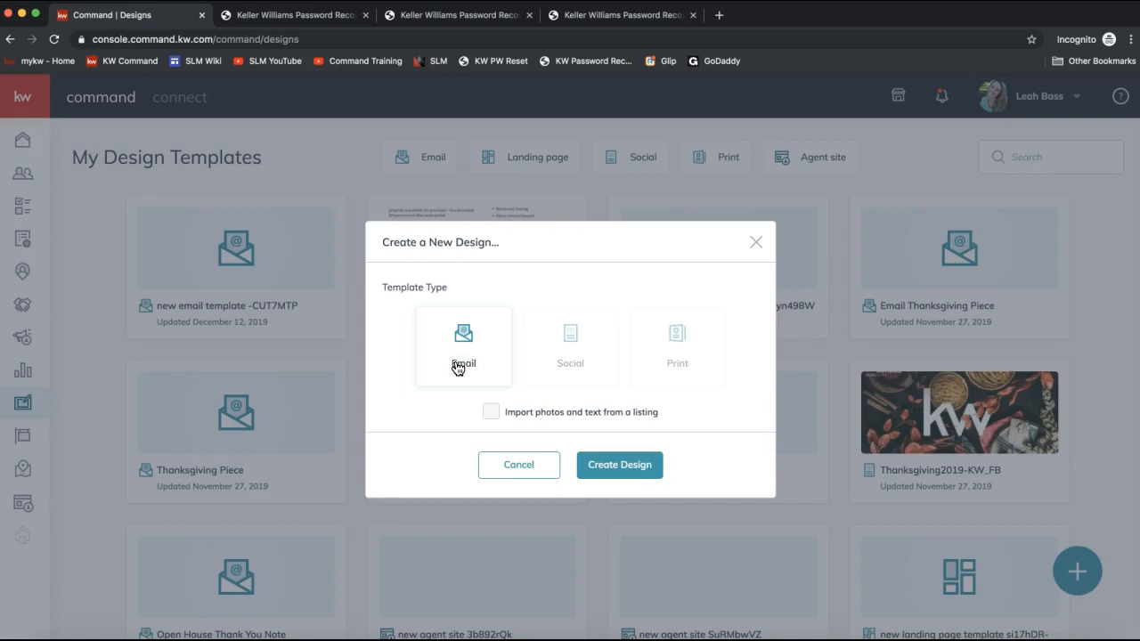
click(620, 469)
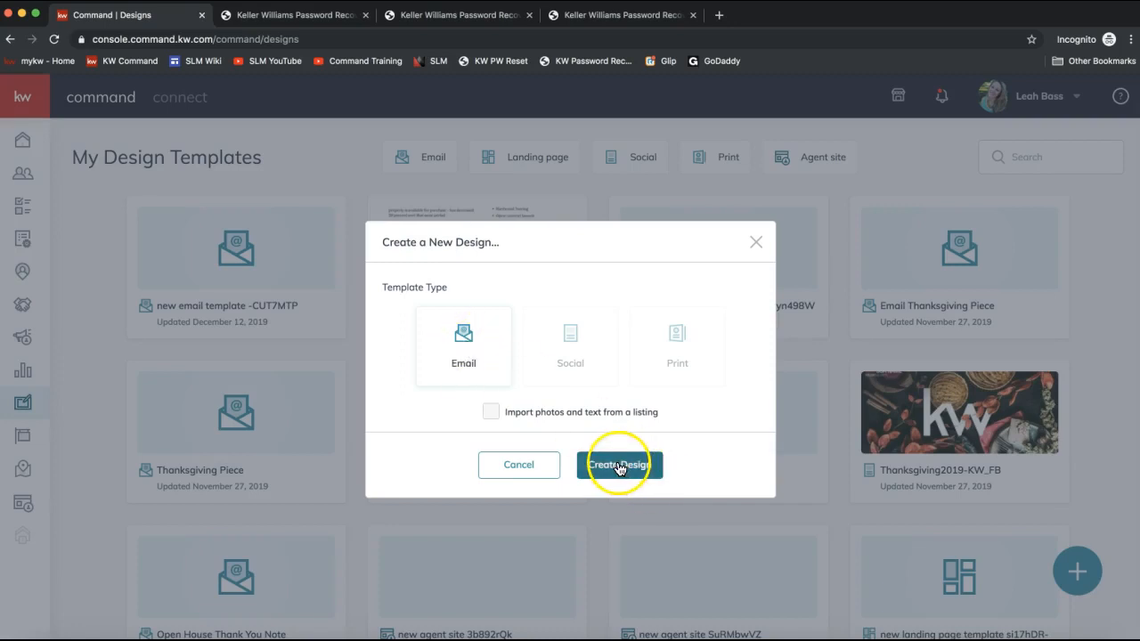
- Create the new email design
click(621, 469)
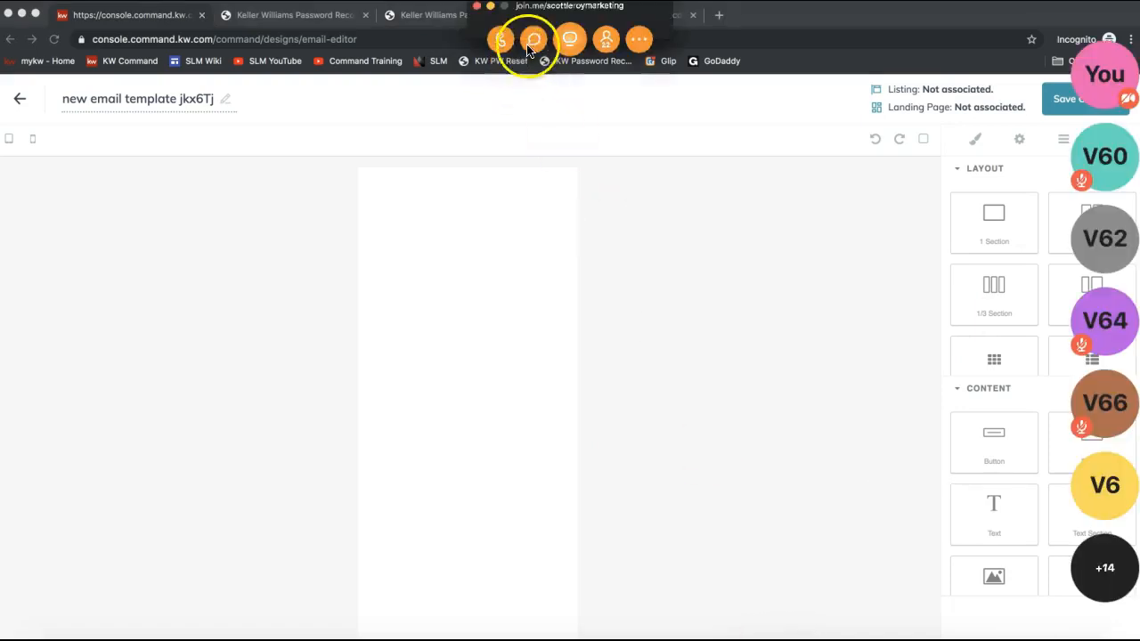
- Switch to the join.me meeting chat, send the 'Send social post as mass email' video link to everyone, and close the chat
click(533, 39)
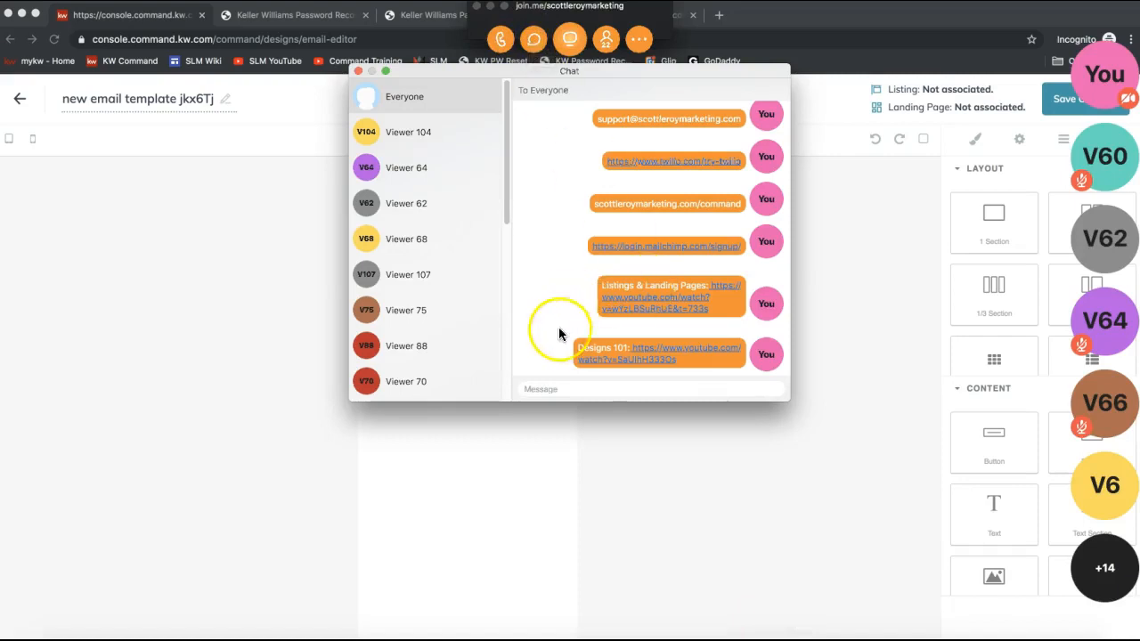
click(573, 389)
text(Send social post as mass email: https://www.youtube.com/watch?v=fUlb9gG7gzs&t=47s)
key(Return)
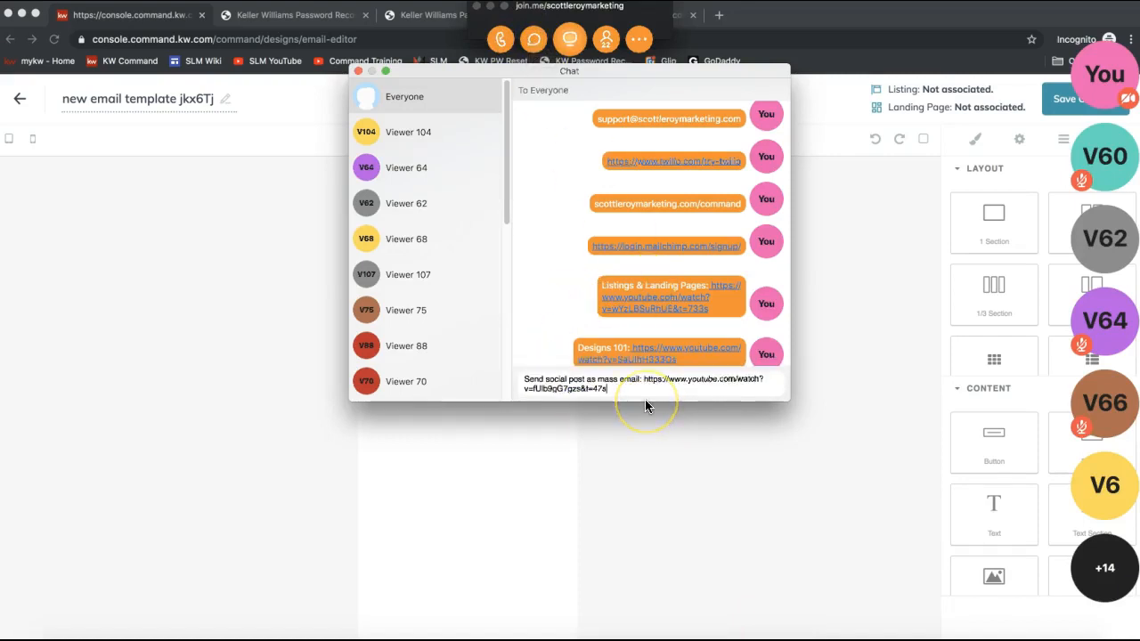
click(571, 339)
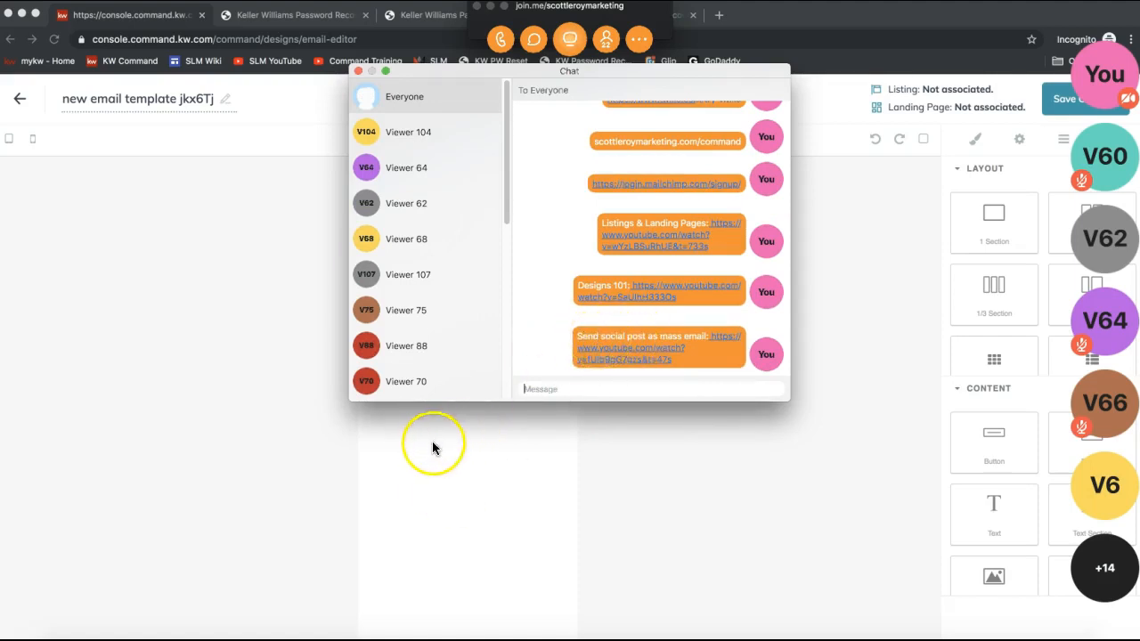
click(358, 71)
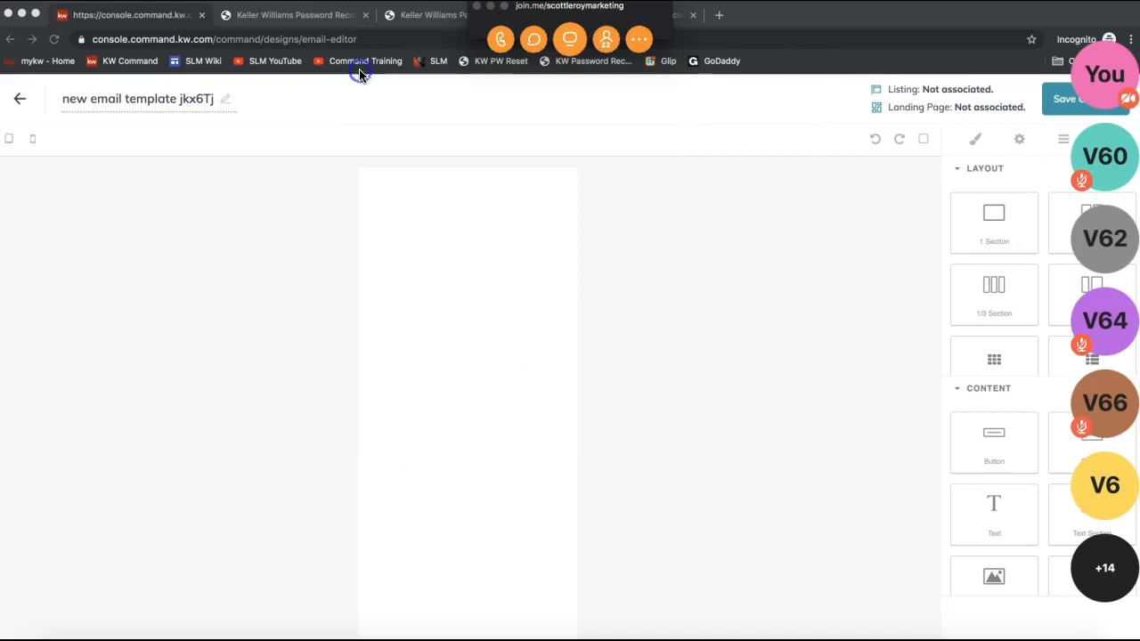
click(490, 6)
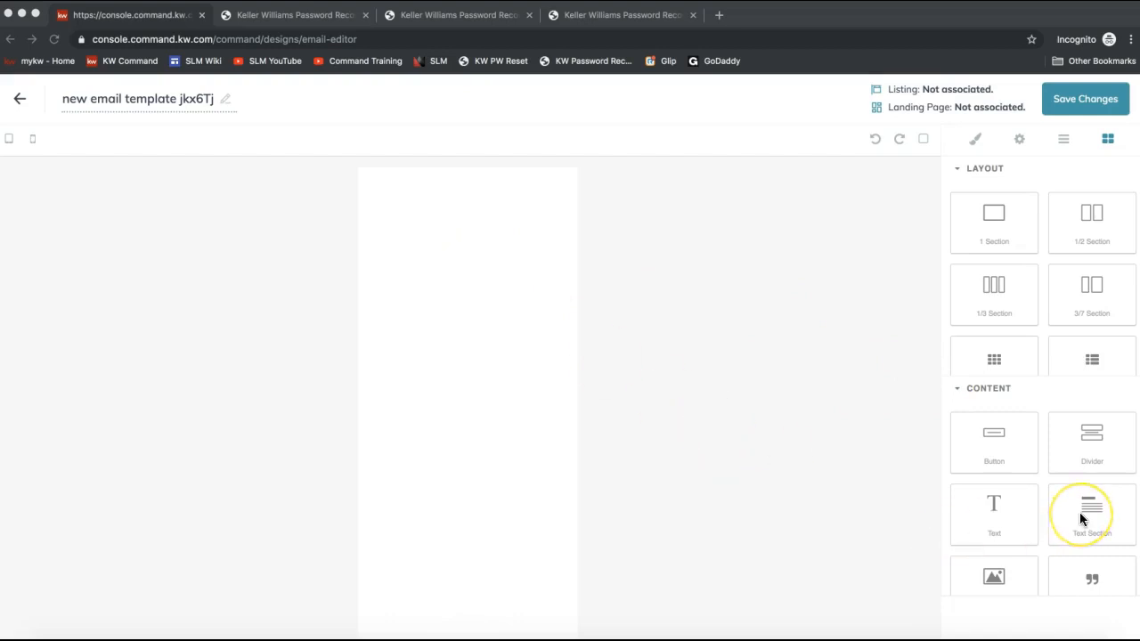
- Add an Image content block to the top of the email template canvas
scroll(1079, 512, down, 2)
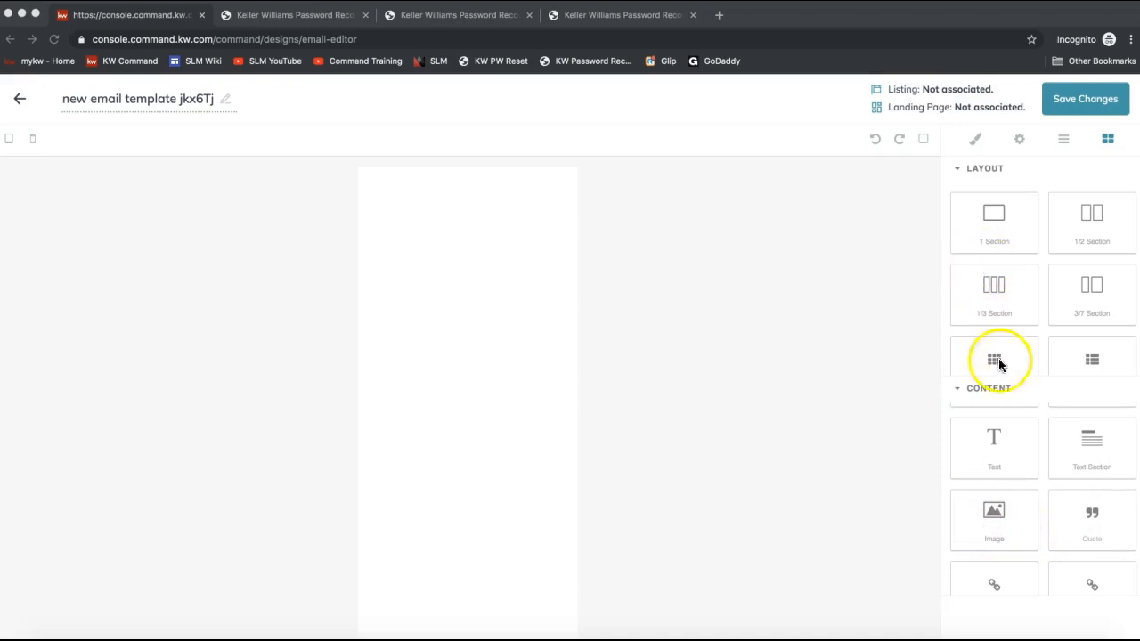
scroll(1009, 532, down, 1)
scroll(1009, 532, down, 1)
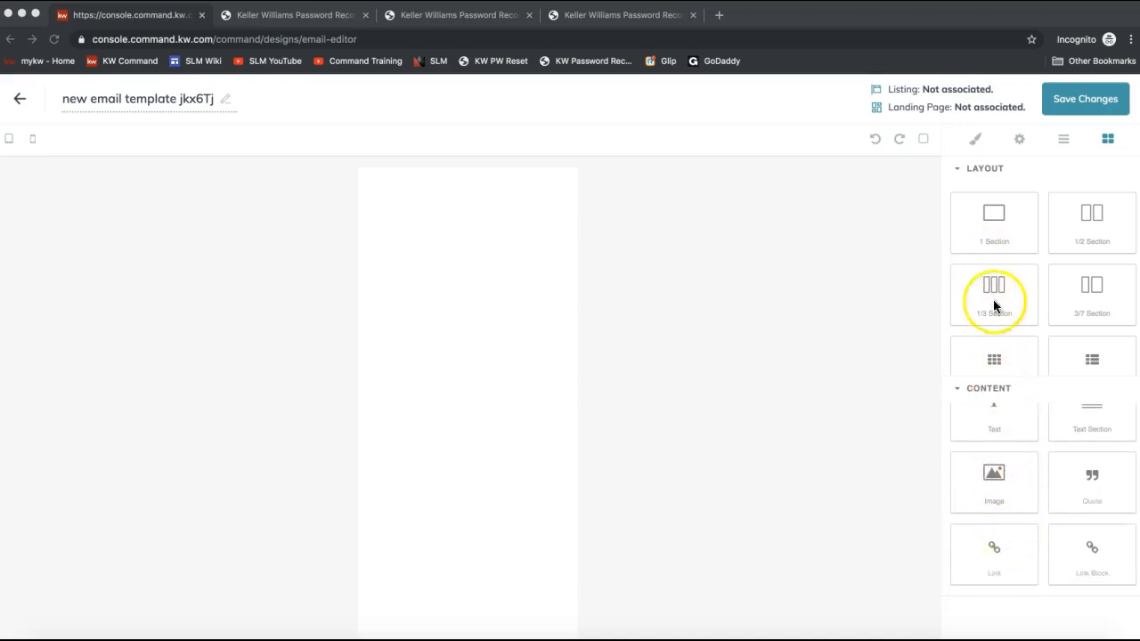
scroll(999, 521, up, 3)
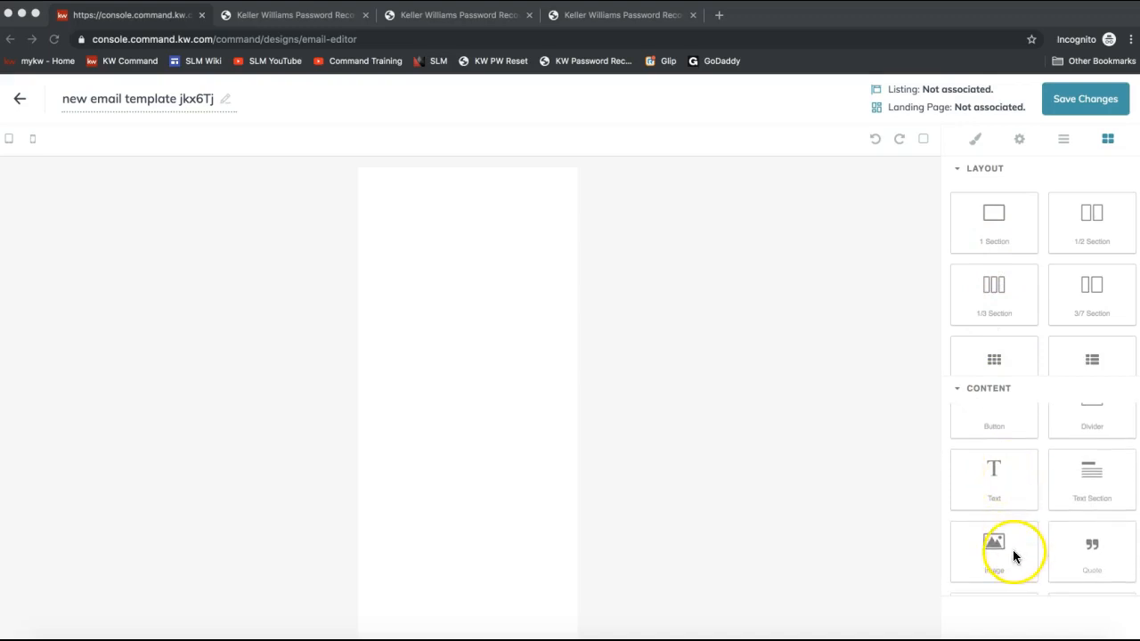
drag(961, 544, 483, 274)
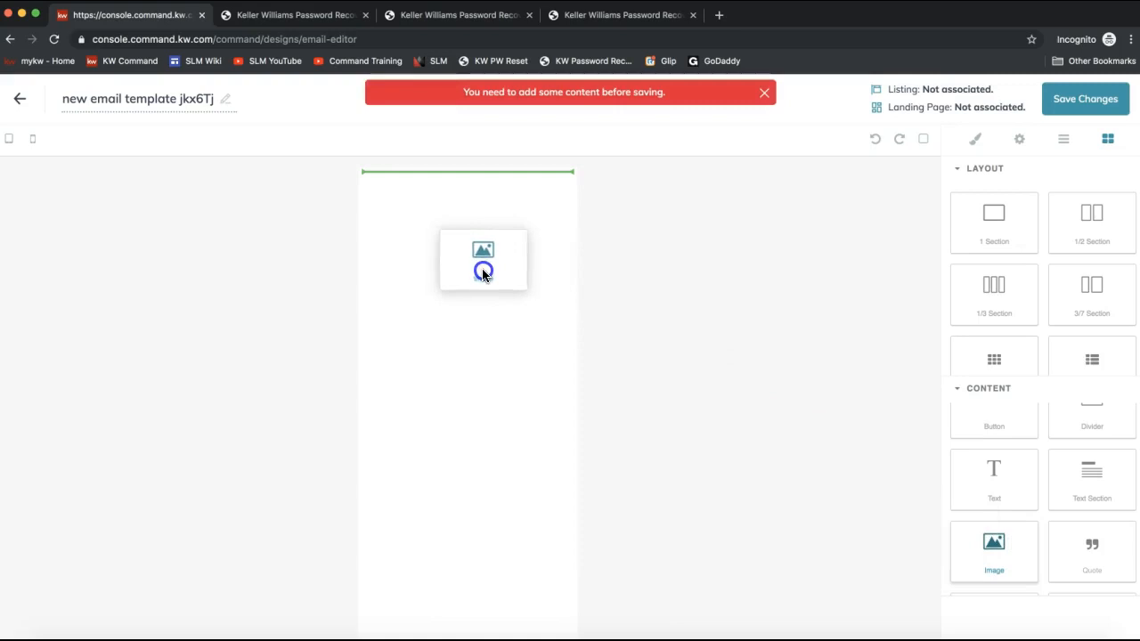
drag(482, 274, 483, 274)
click(372, 204)
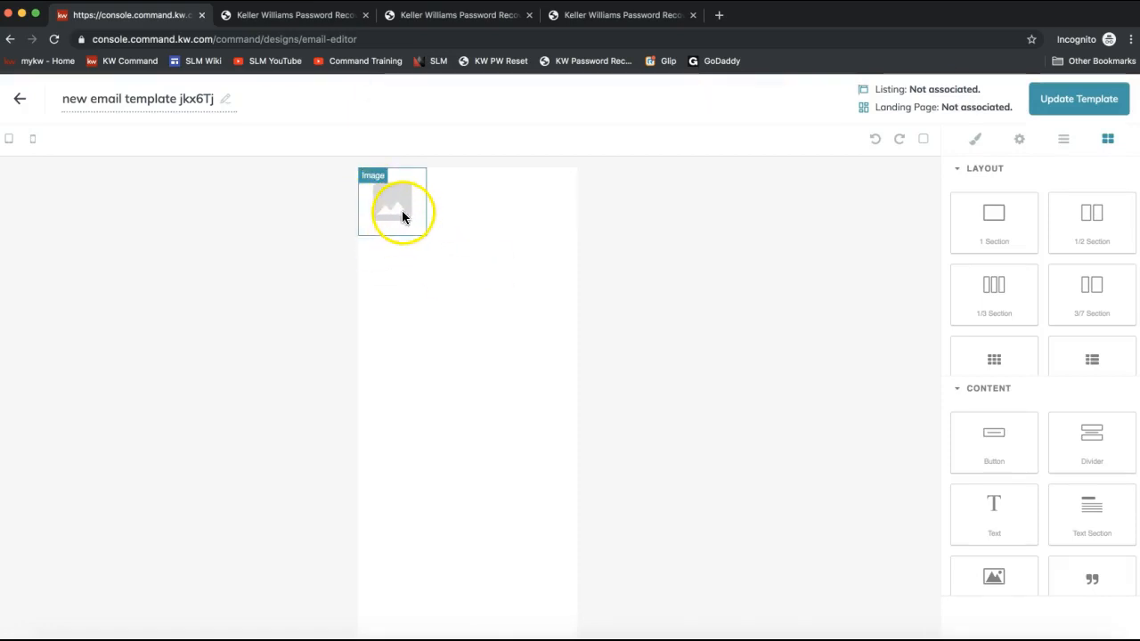
- Open the image block's upload area and browse the Desktop for an image file to upload
click(402, 213)
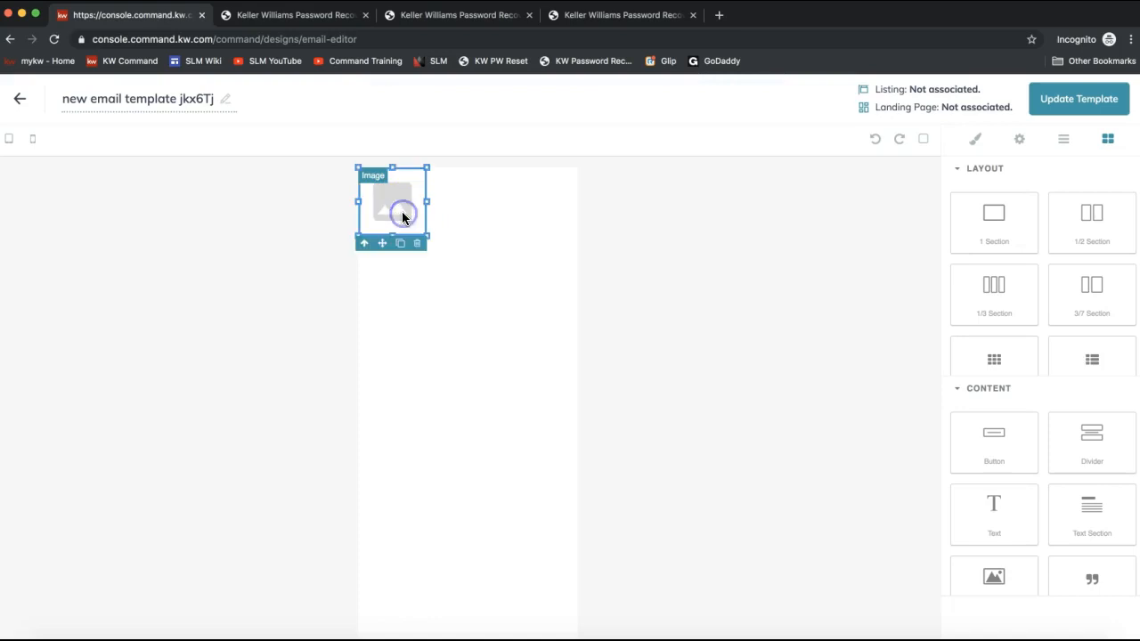
click(402, 213)
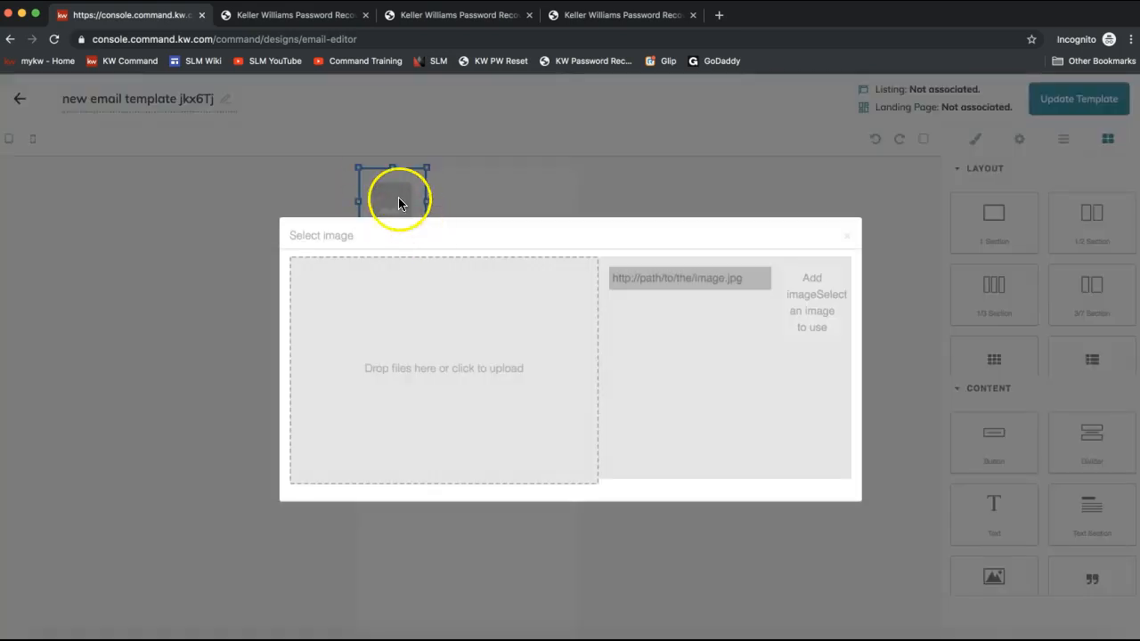
click(407, 377)
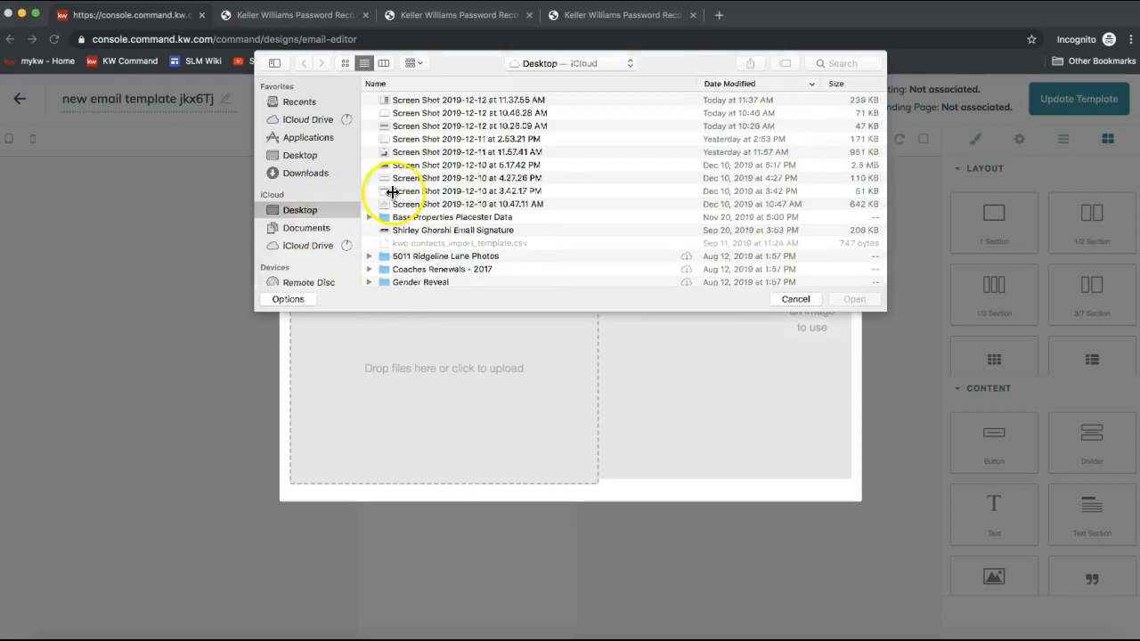
scroll(537, 179, down, 5)
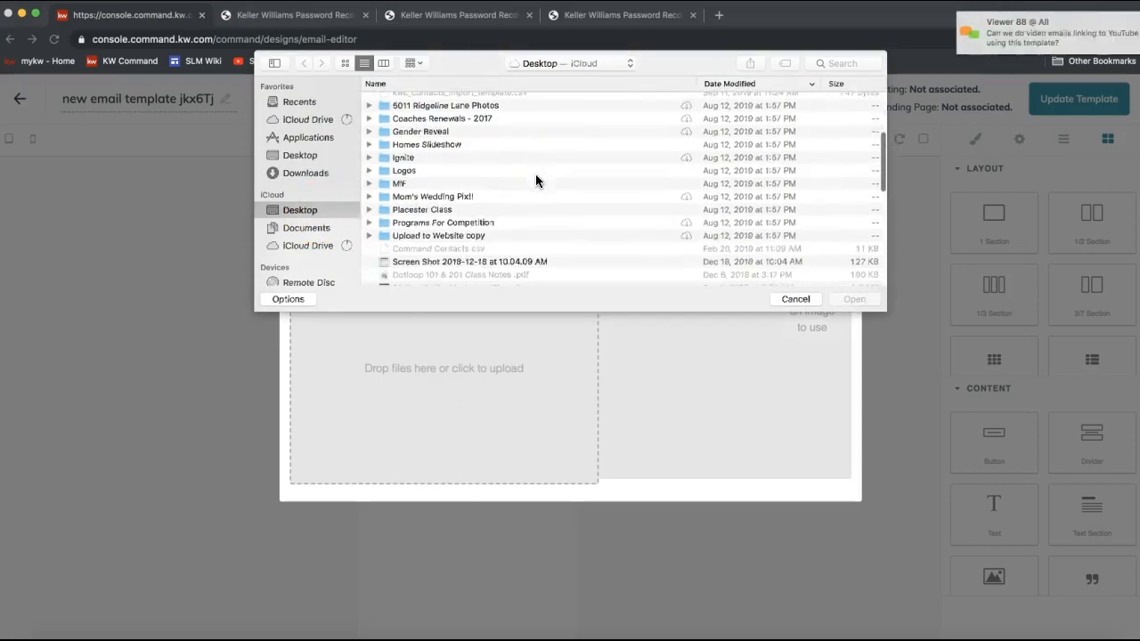
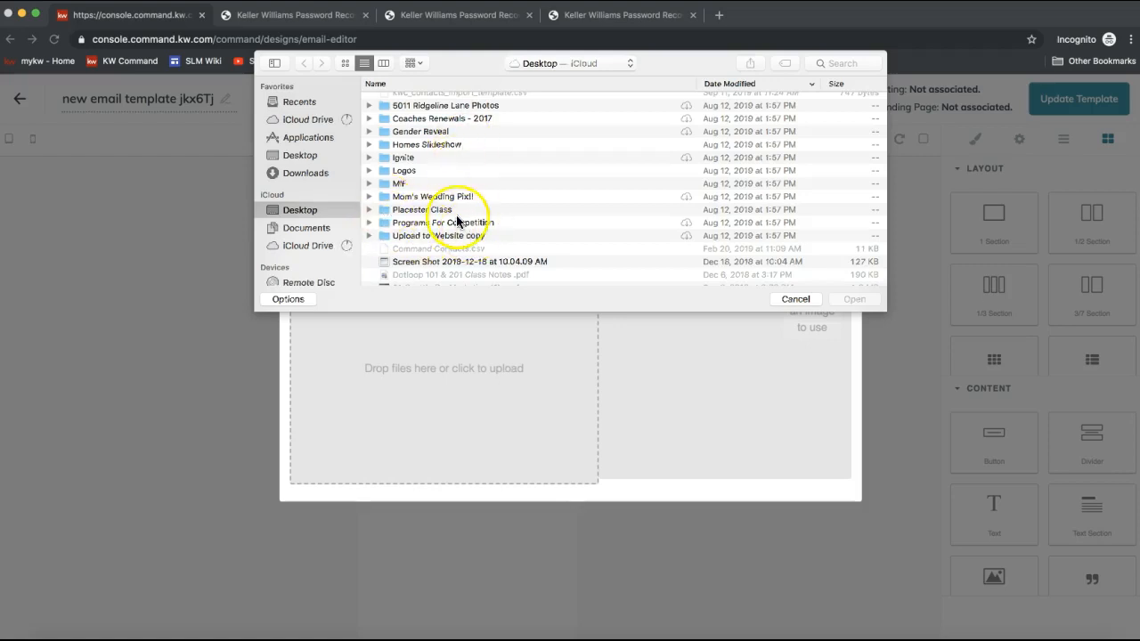
- Upload bigstock_slideshow1.jpg from the Desktop's Homes Slideshow folder, select it for the image block, and close the image dialog
scroll(423, 196, up, 2)
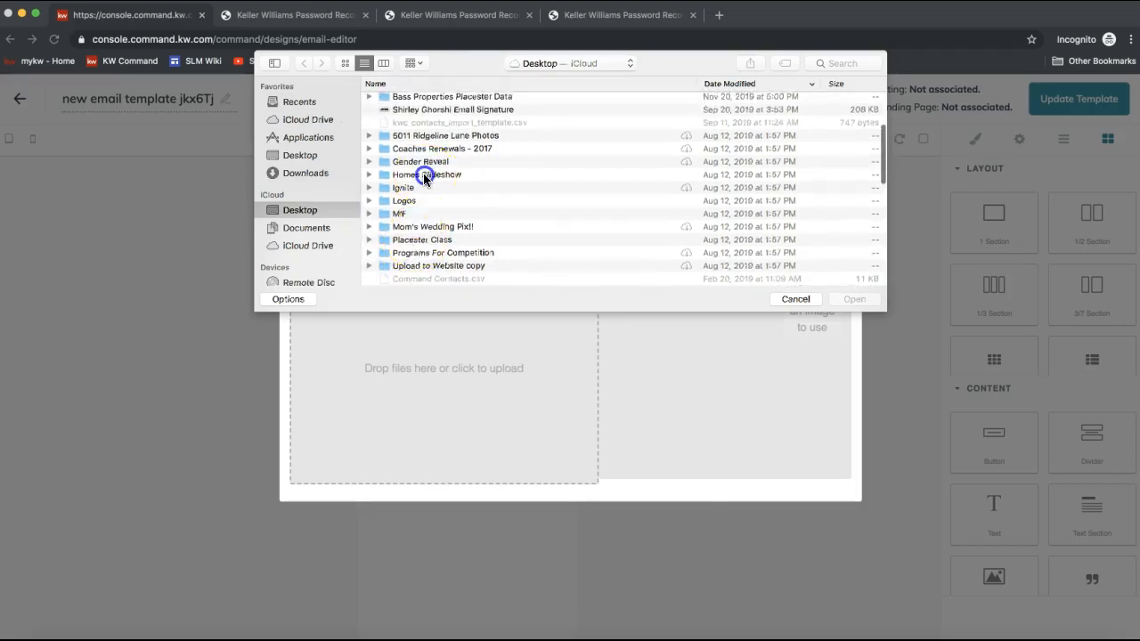
double_click(424, 177)
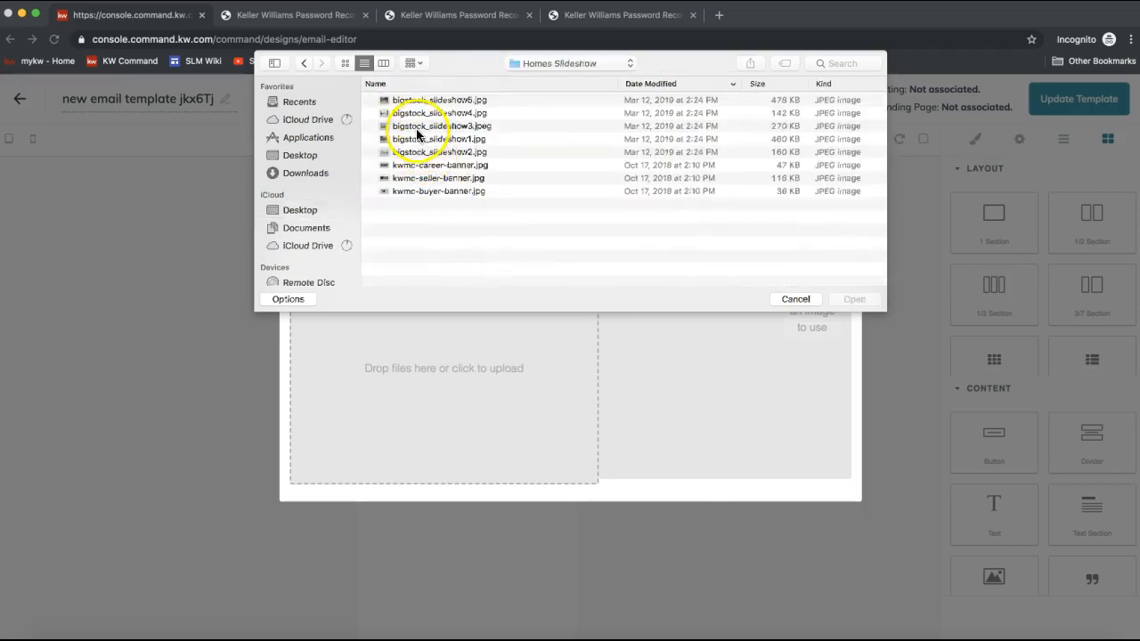
double_click(407, 145)
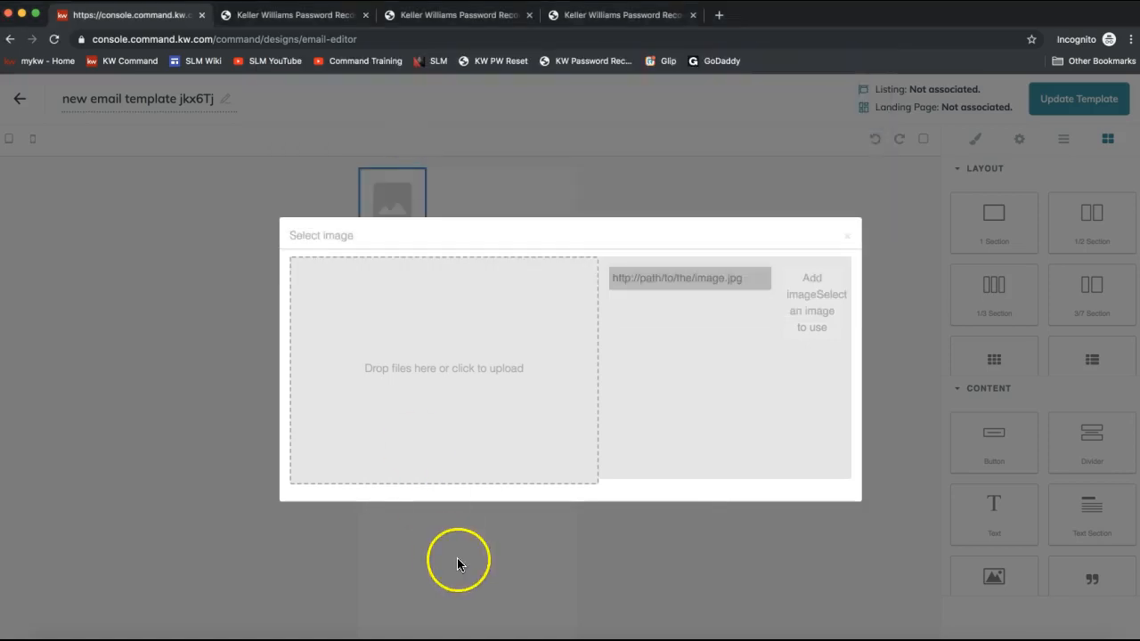
click(642, 381)
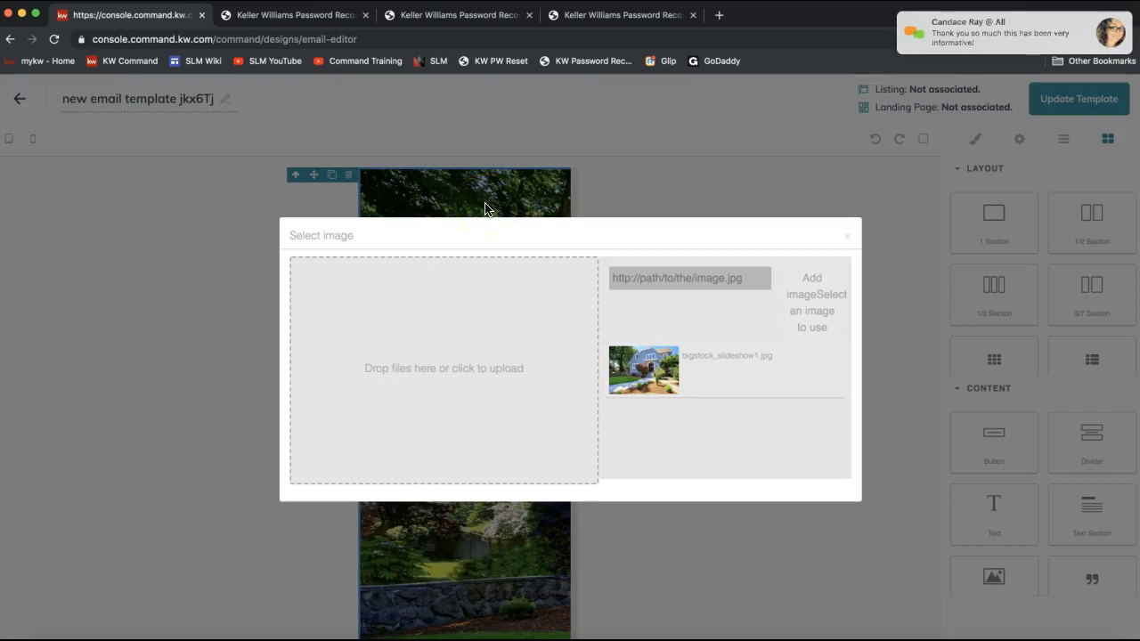
click(847, 238)
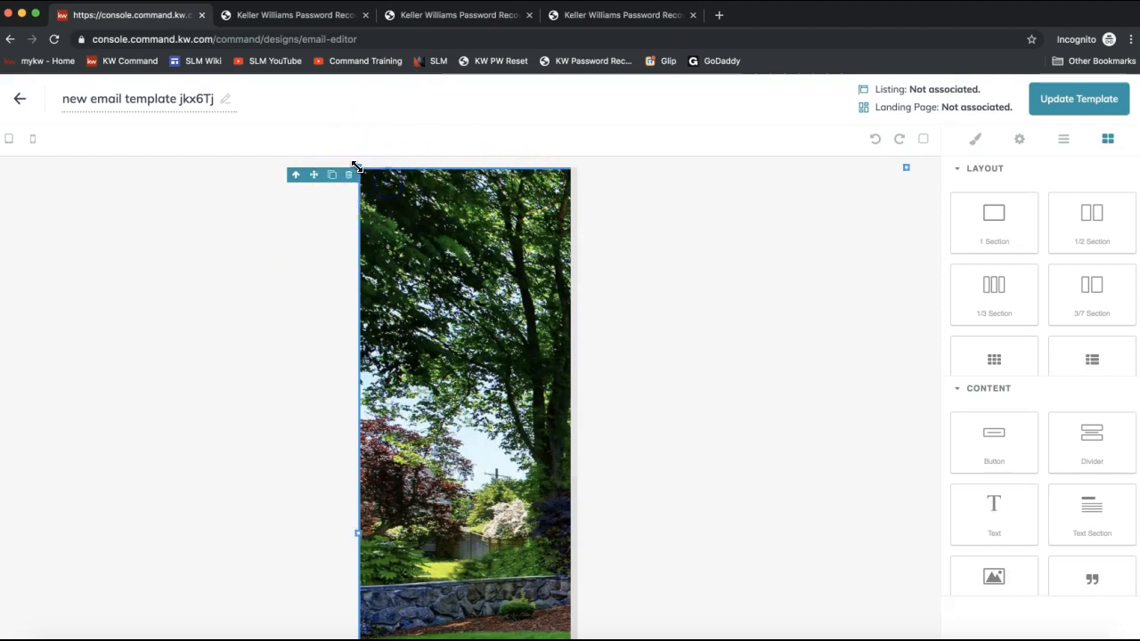
- Resize the house image by its handles so it spans the full column width in a landscape shape
drag(358, 167, 577, 393)
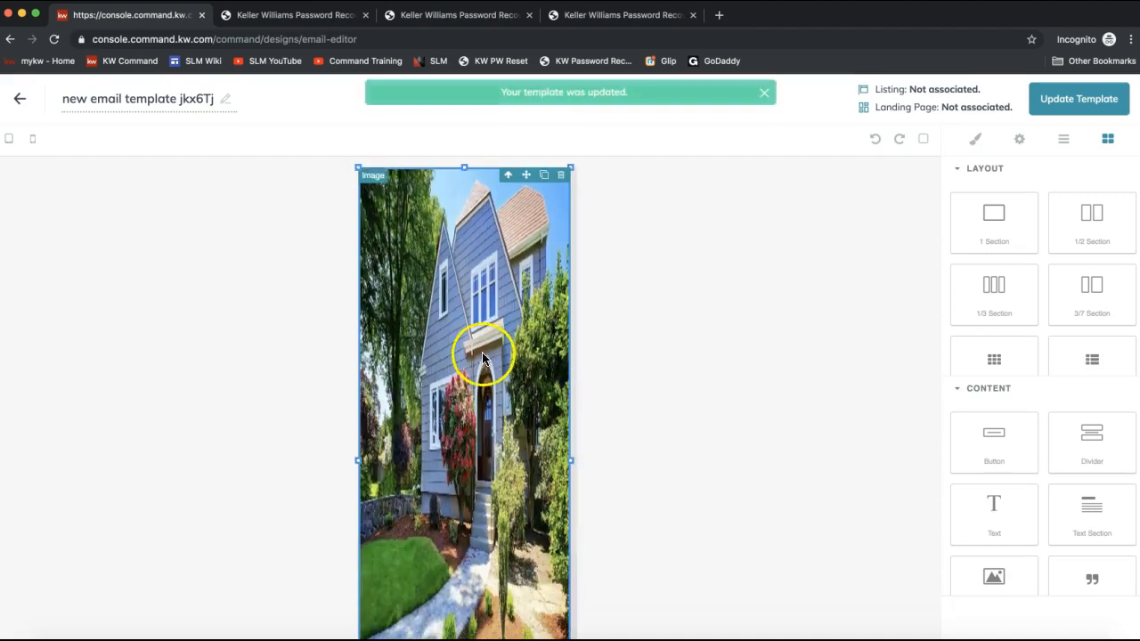
drag(570, 462, 484, 466)
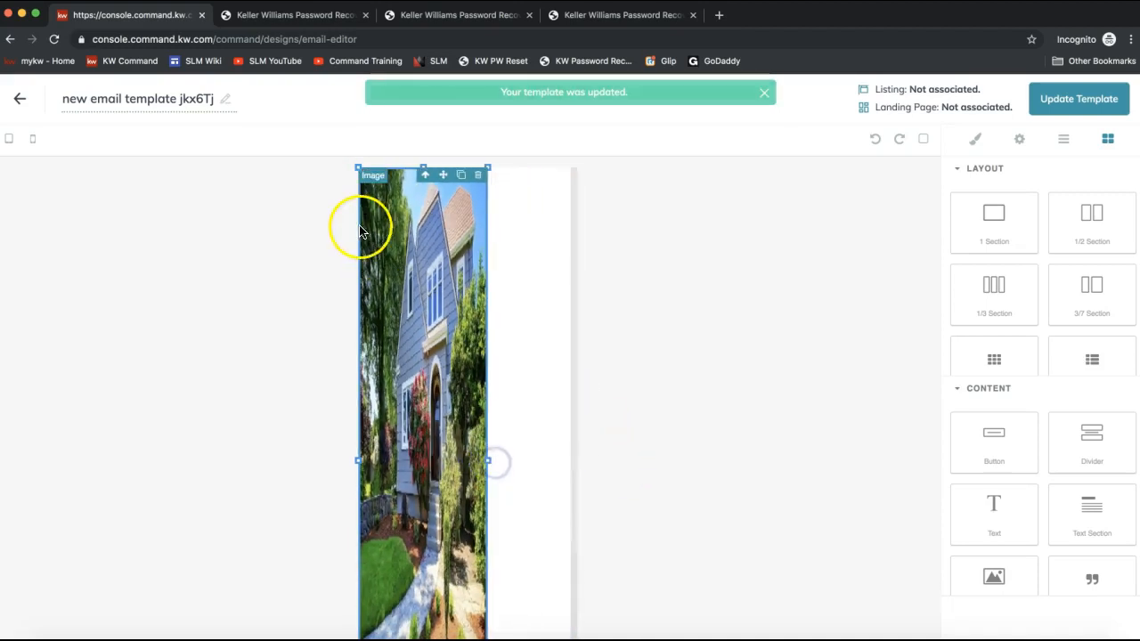
drag(489, 167, 436, 407)
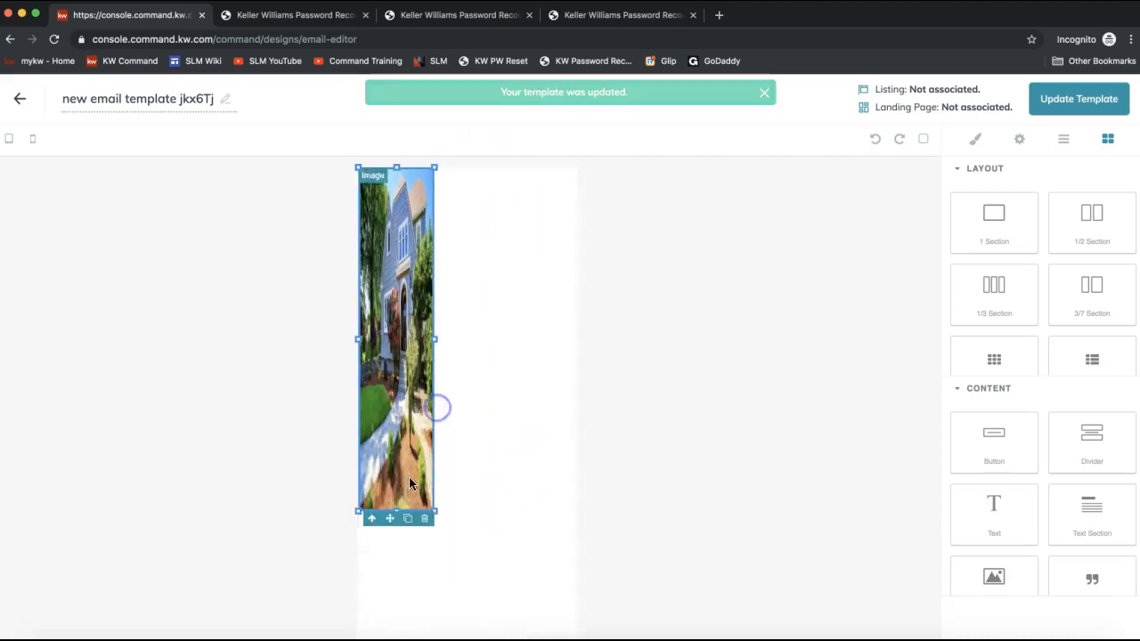
drag(435, 510, 504, 402)
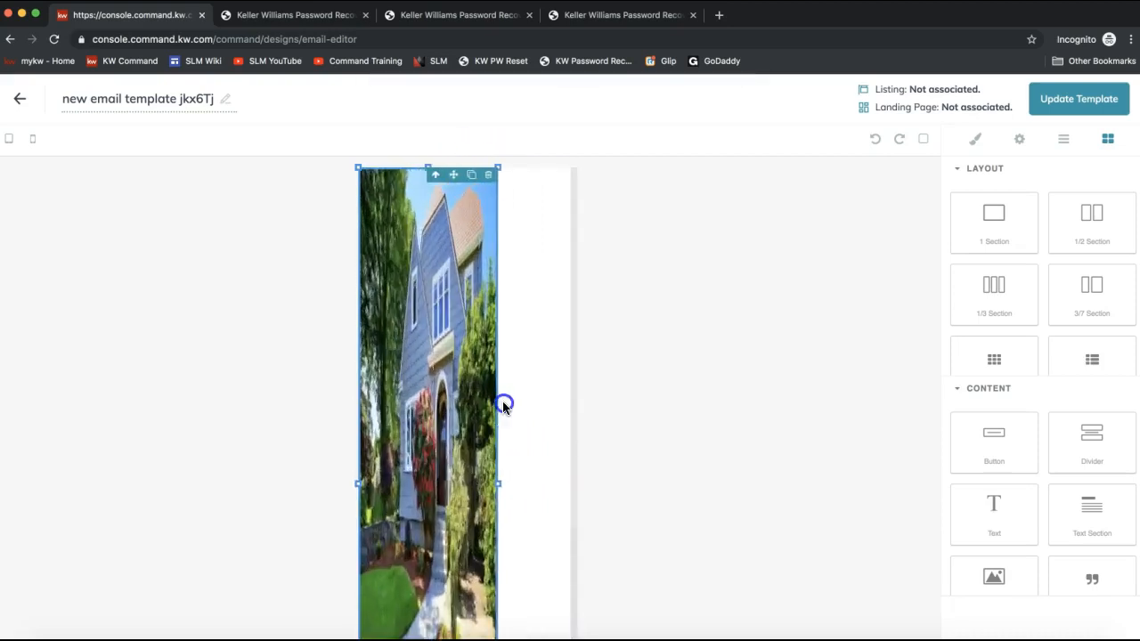
drag(504, 483, 623, 490)
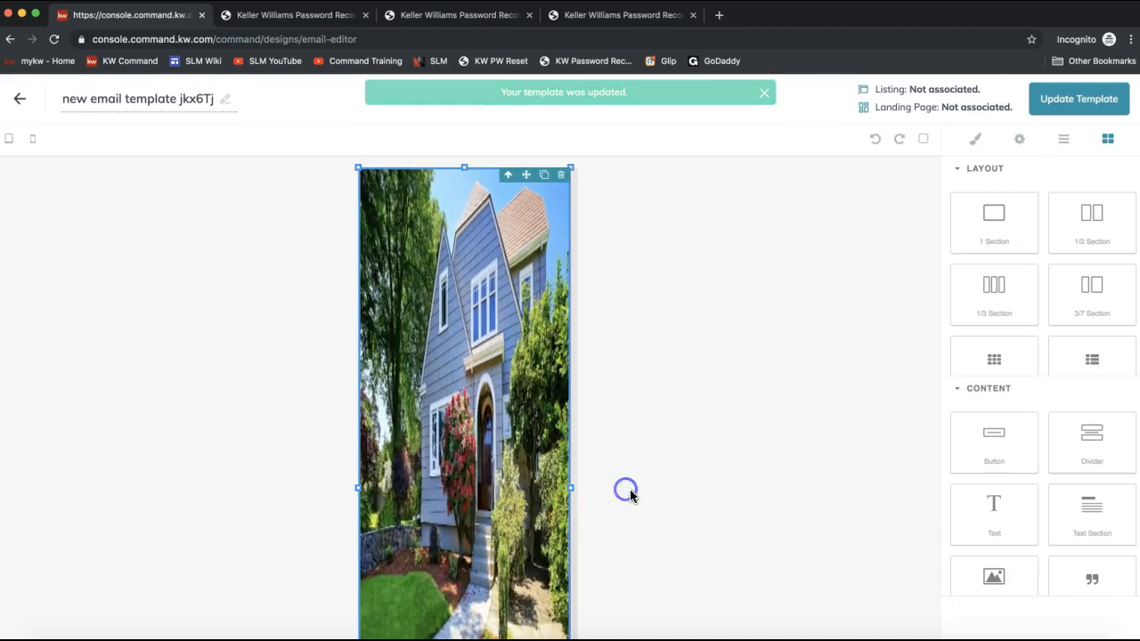
drag(358, 170, 581, 453)
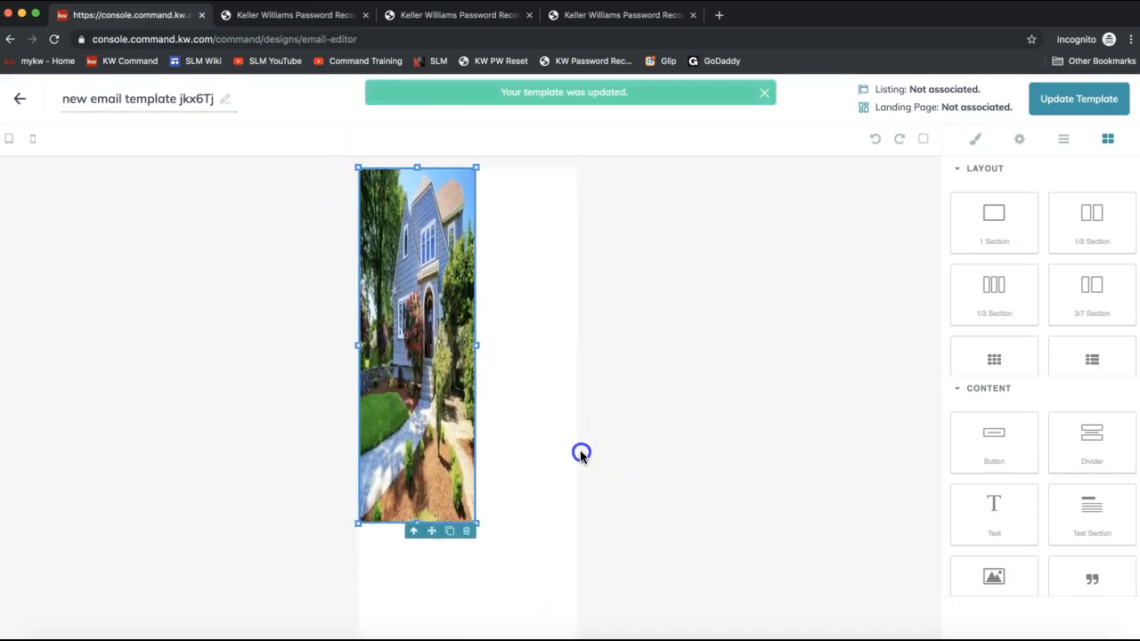
drag(416, 524, 416, 301)
drag(477, 234, 612, 240)
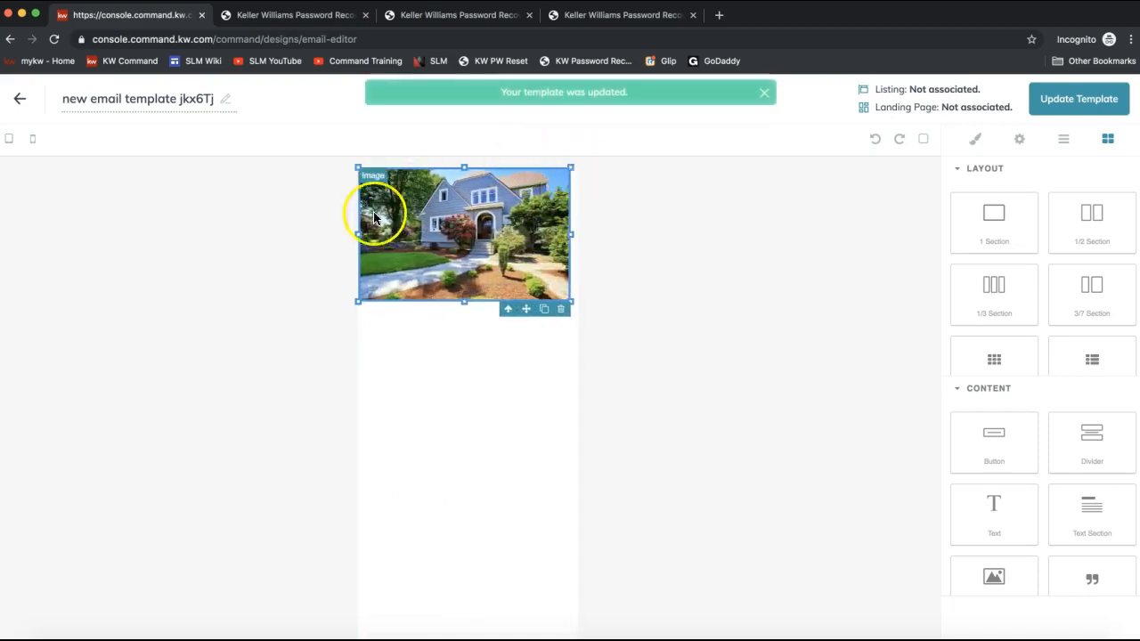
click(449, 241)
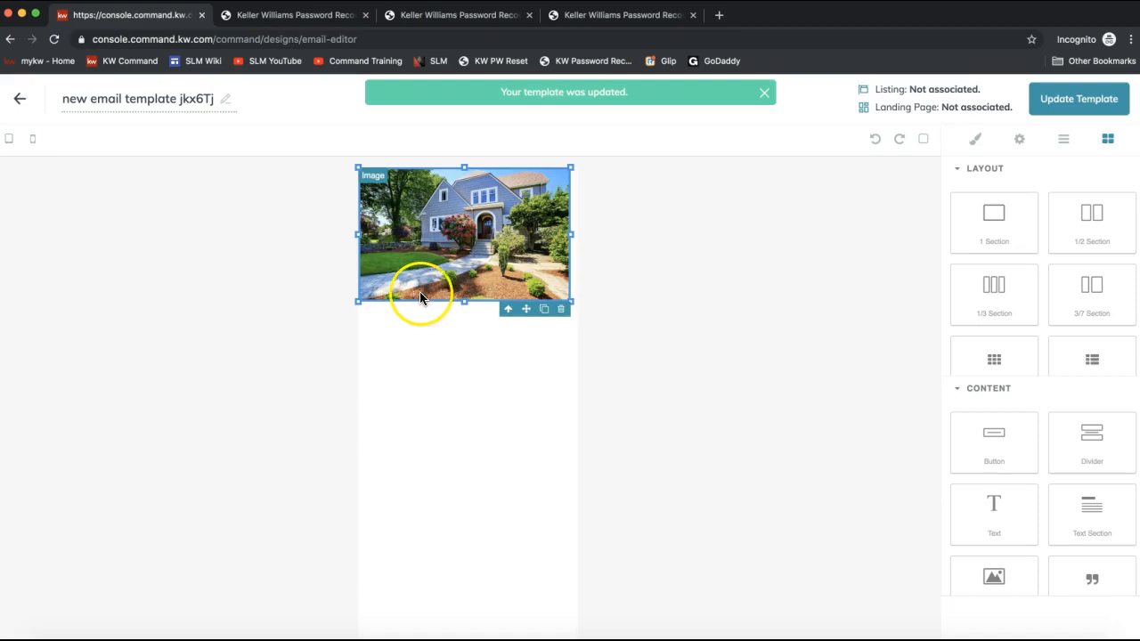
- Add a Text Section content block below the house image
scroll(1106, 534, down, 2)
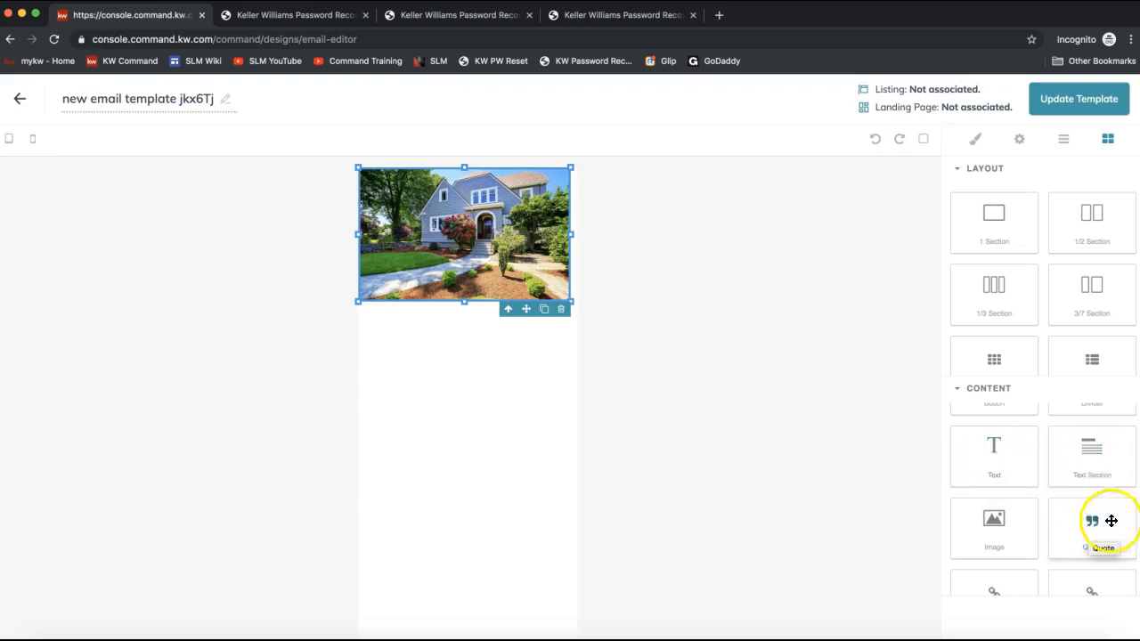
drag(1106, 475, 473, 385)
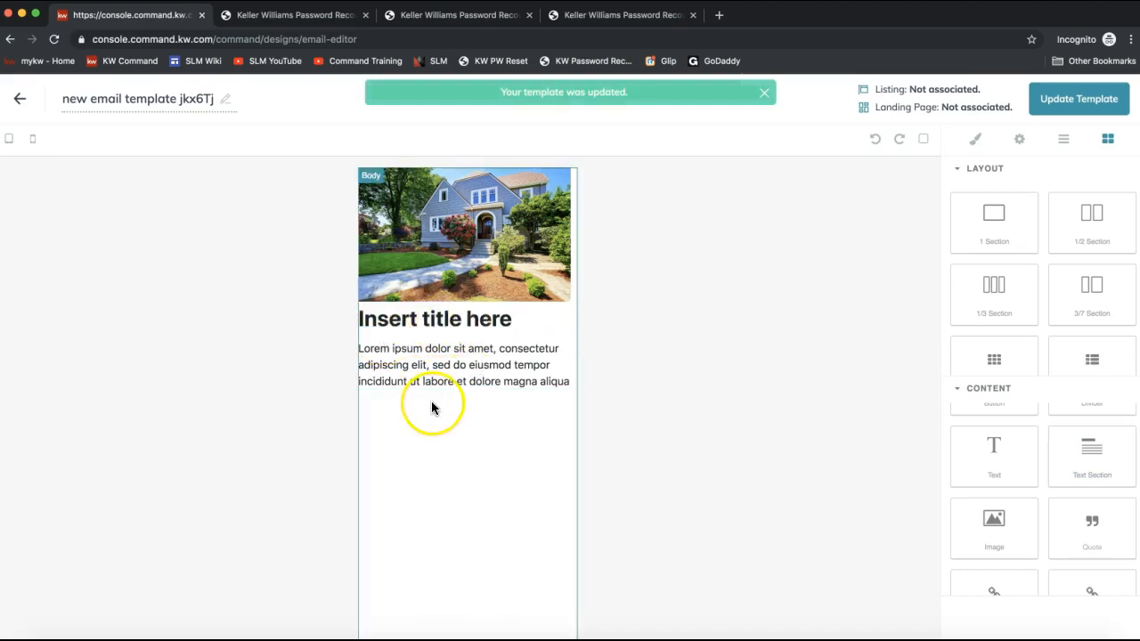
- Replace the placeholder title with "Proudly Presenting 123 Command Dr!"
triple_click(423, 320)
text(Proudly Presenting)
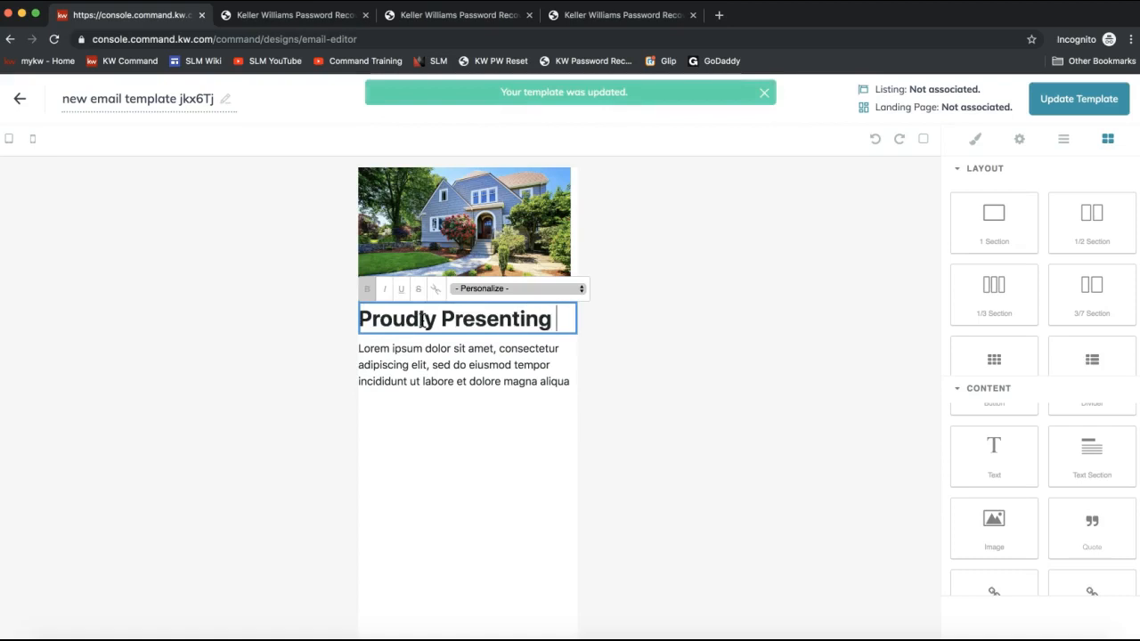
text( 123 Comm)
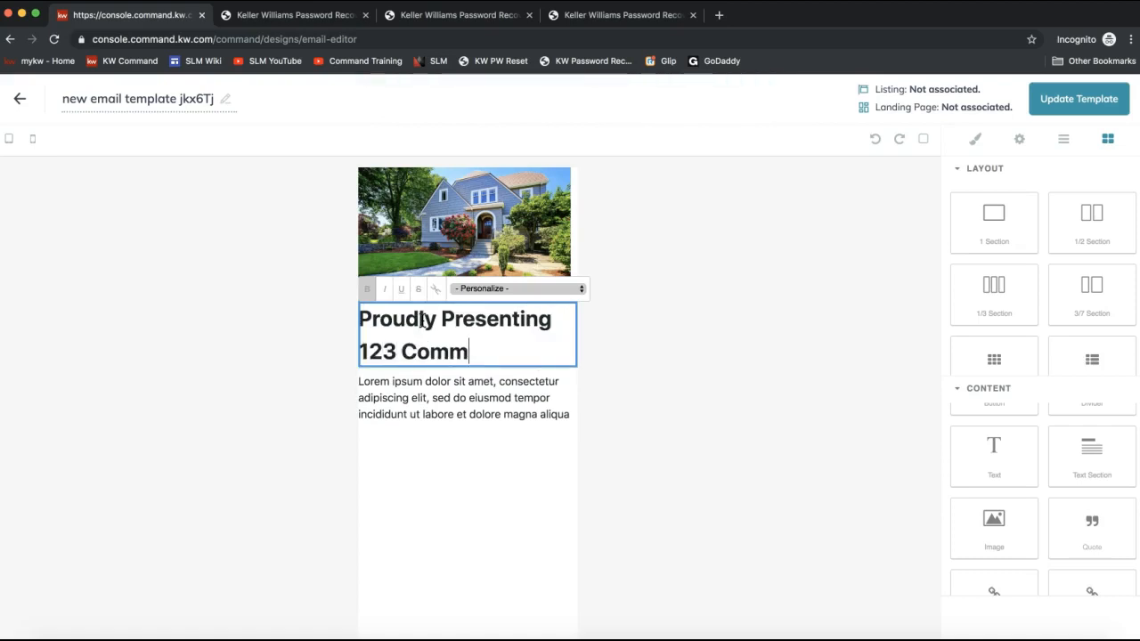
text(and Rock)
key(BackSpace)
key(BackSpace)
key(BackSpace)
key(BackSpace)
text(Dr.)
click(450, 330)
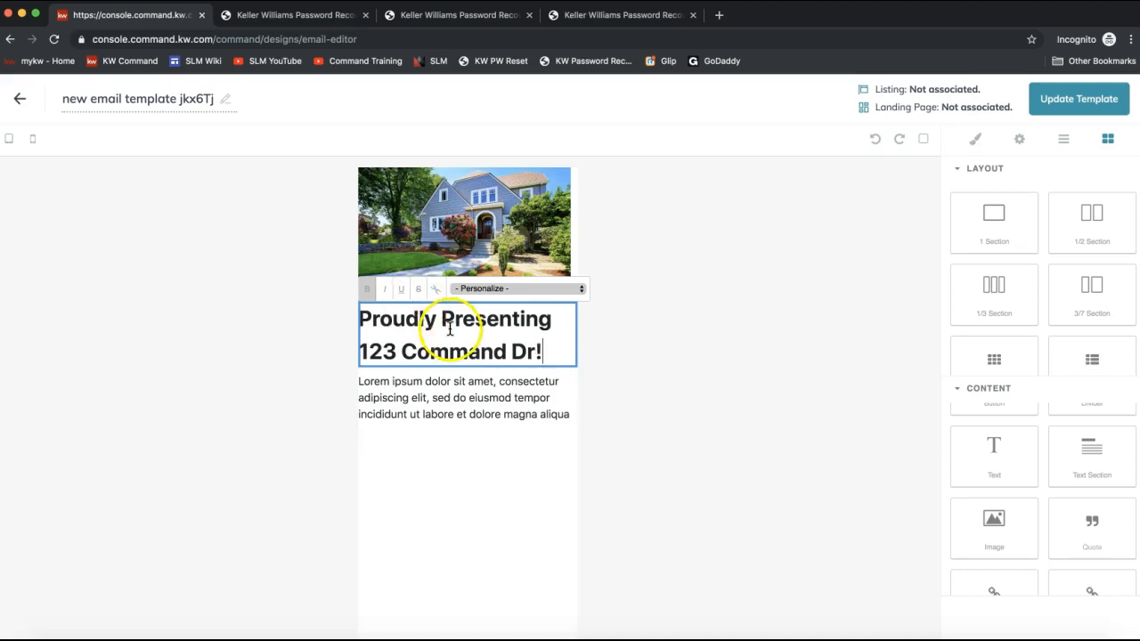
- Replace the placeholder paragraph with "Call us today for a private tour of our new beautiful listing in Ballantyne!"
triple_click(435, 400)
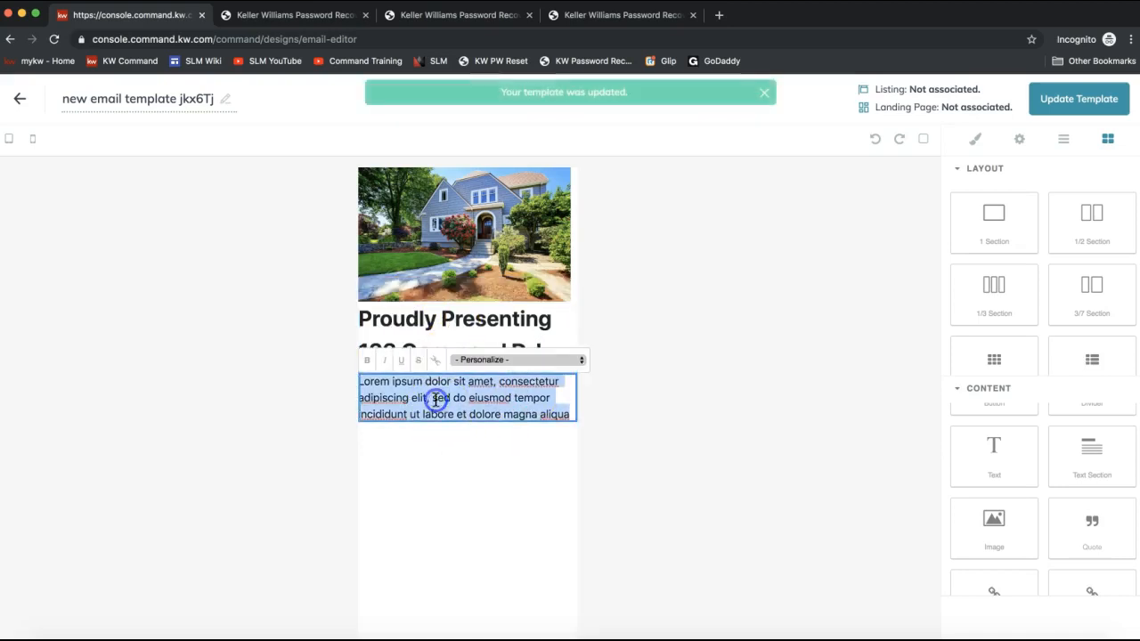
triple_click(435, 400)
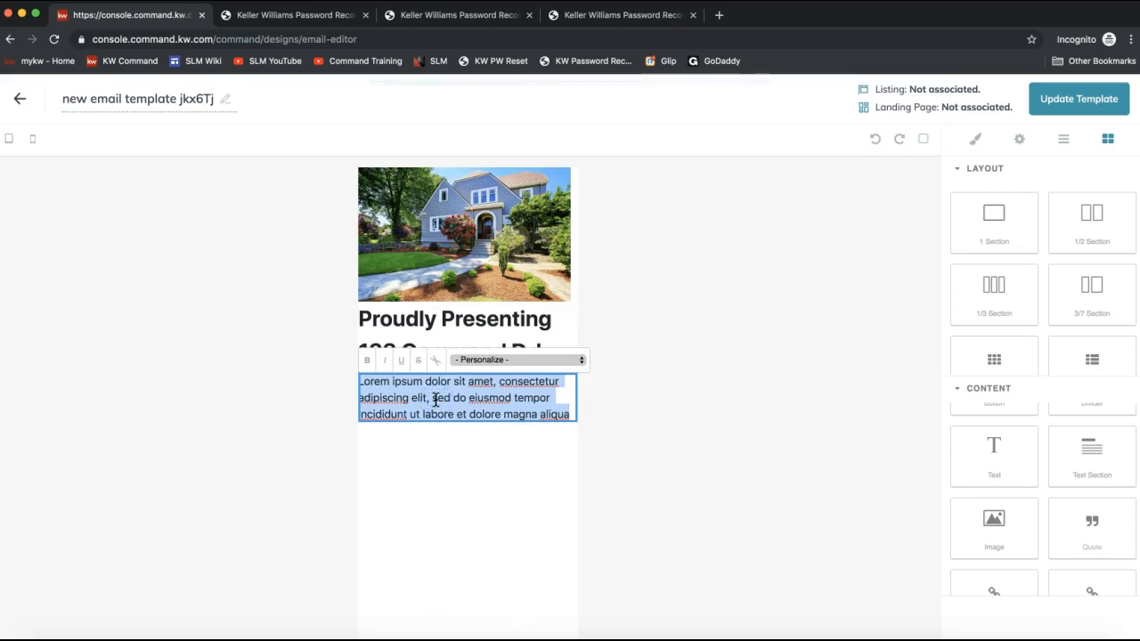
text(Call us today for a private tour of our new)
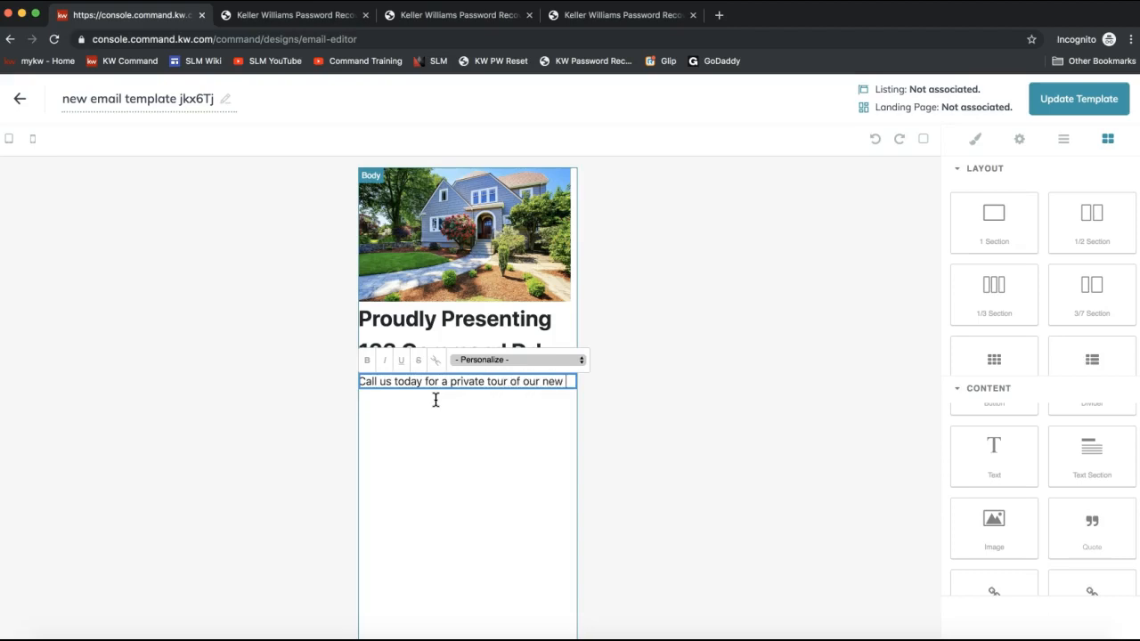
text(beautiful listing in Ballantyne!)
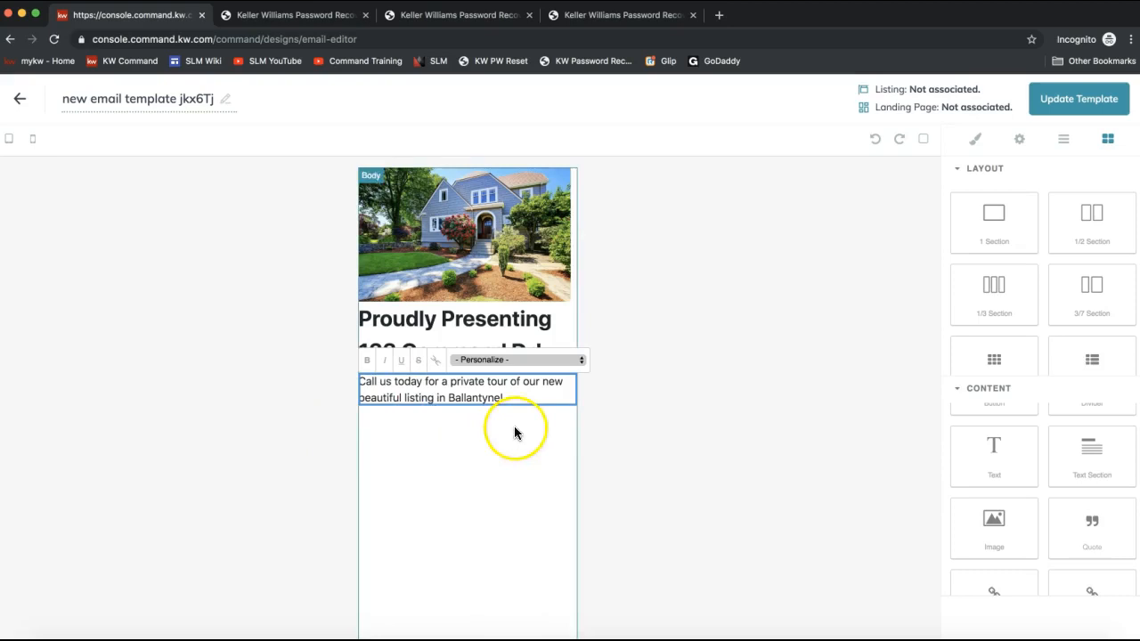
click(651, 405)
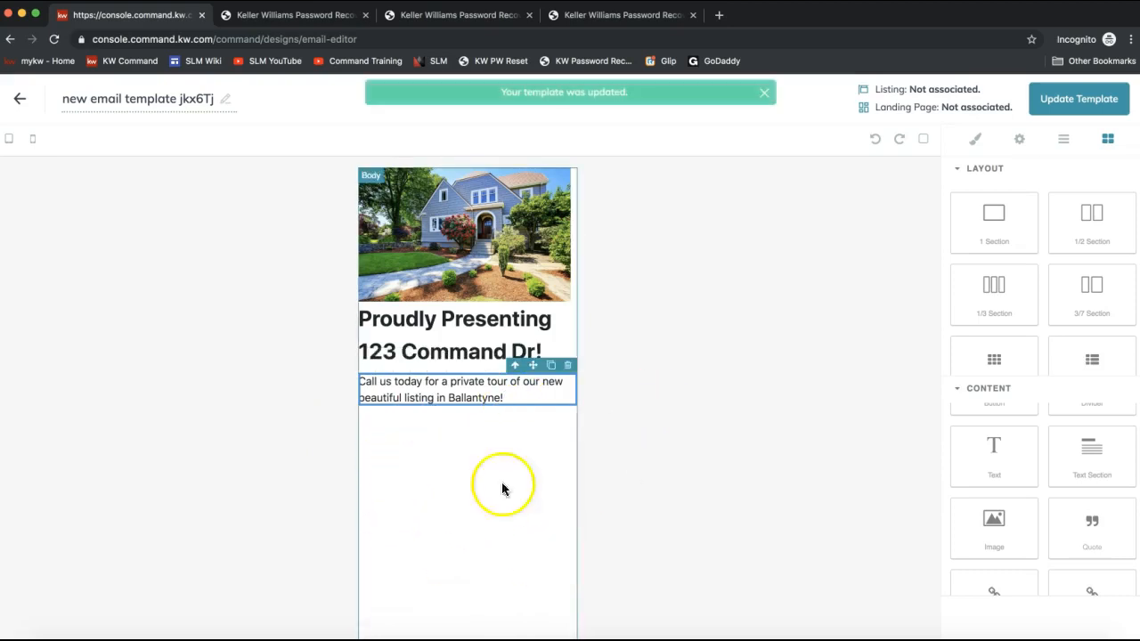
- Append "Thank you! Happy Holidays!", the agent's first name, and "Phone number" and "email address" lines to the paragraph
drag(975, 531, 1001, 536)
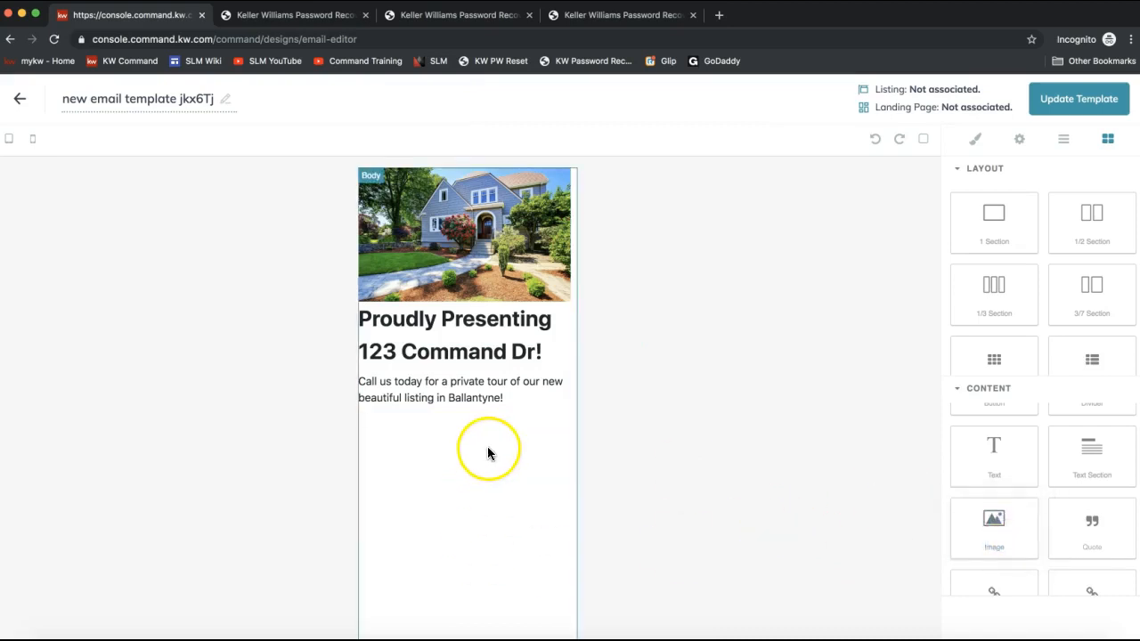
click(522, 413)
click(510, 397)
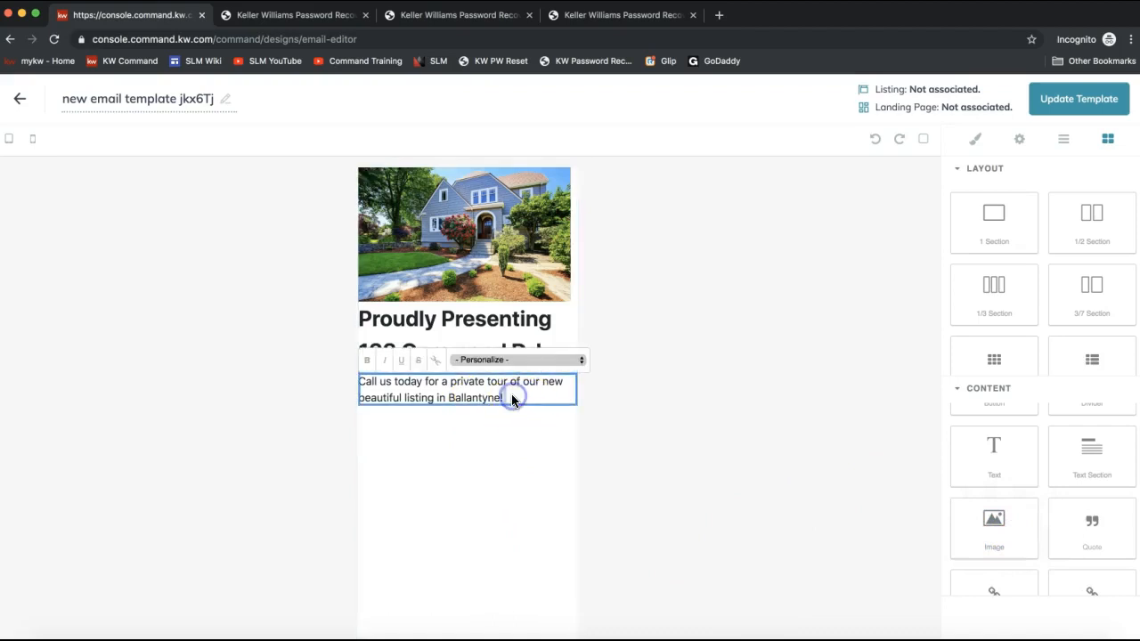
key(Return)
key(Return)
text(Thank you!)
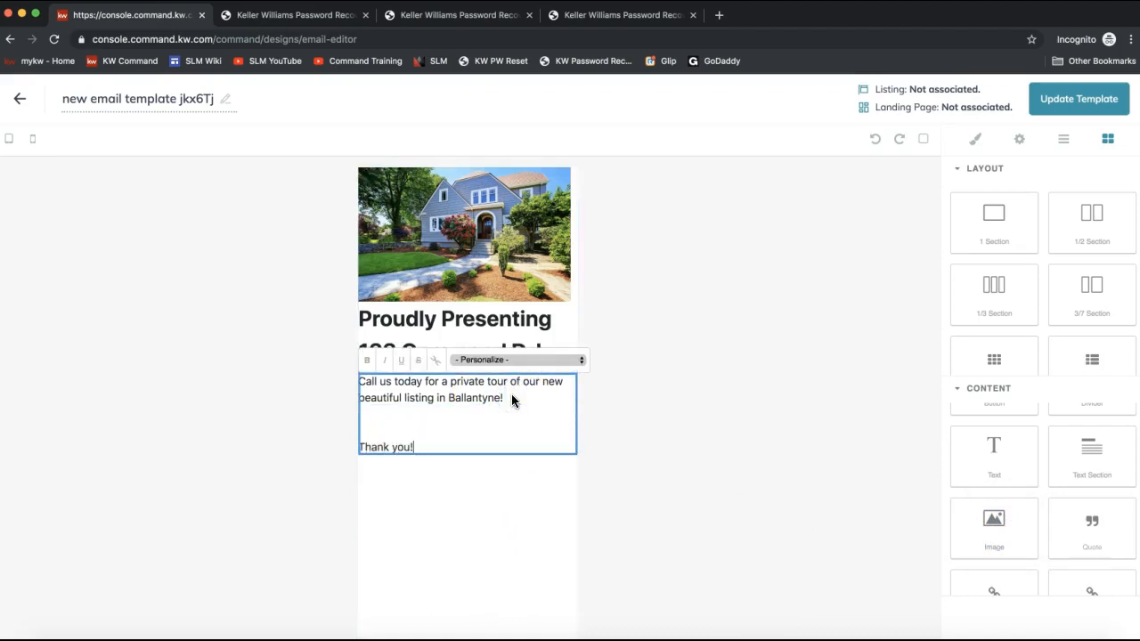
text( Happy Holidays!)
key(Return)
key(Return)
text(Leah)
key(Return)
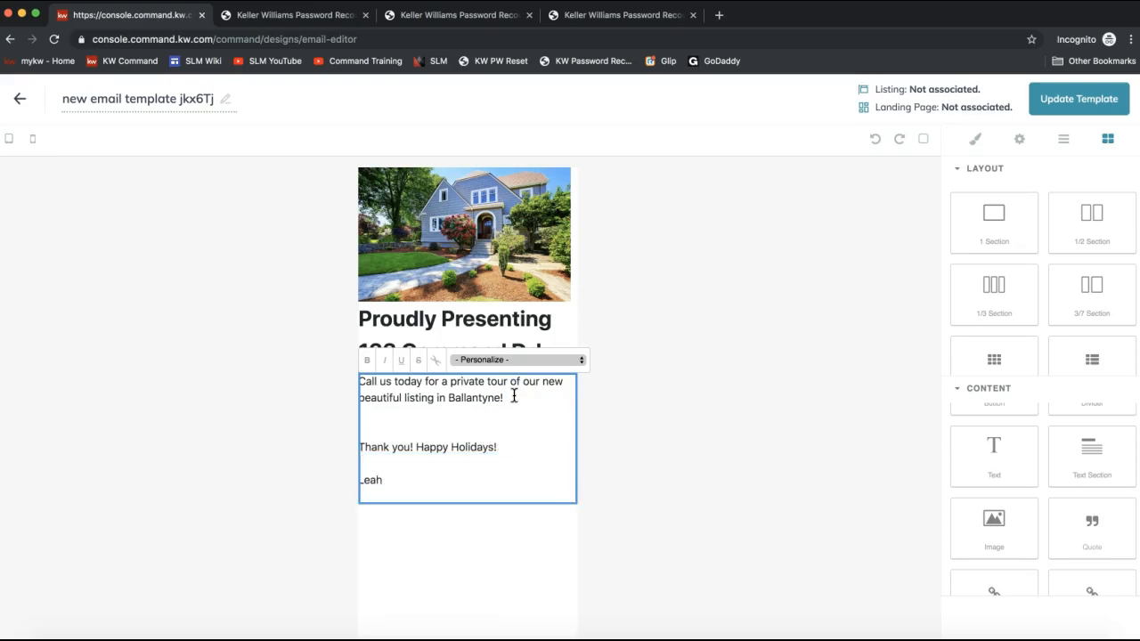
text(Phone number)
key(Return)
text(email address)
click(762, 379)
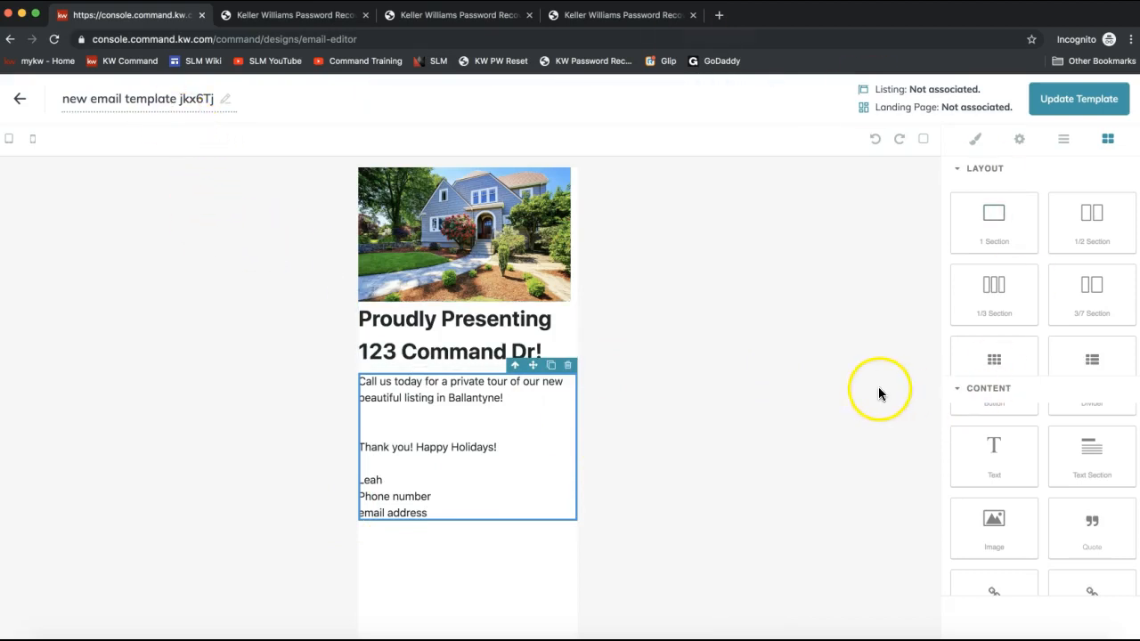
- Rename the template to "Listing Email - 123 Command"
click(154, 96)
triple_click(154, 96)
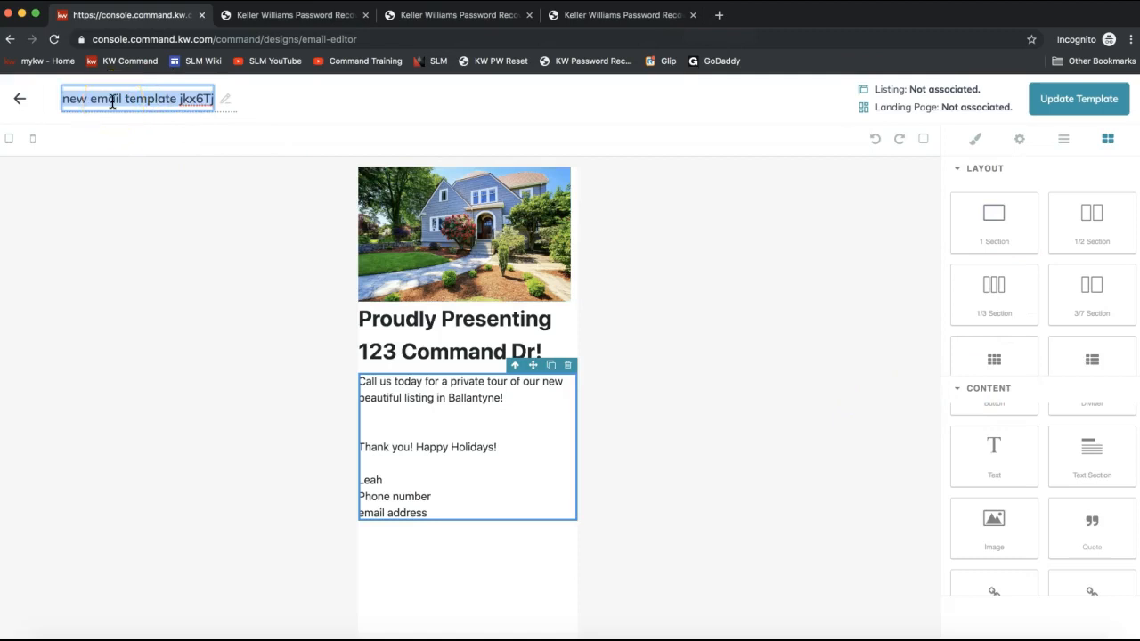
text(Listing )
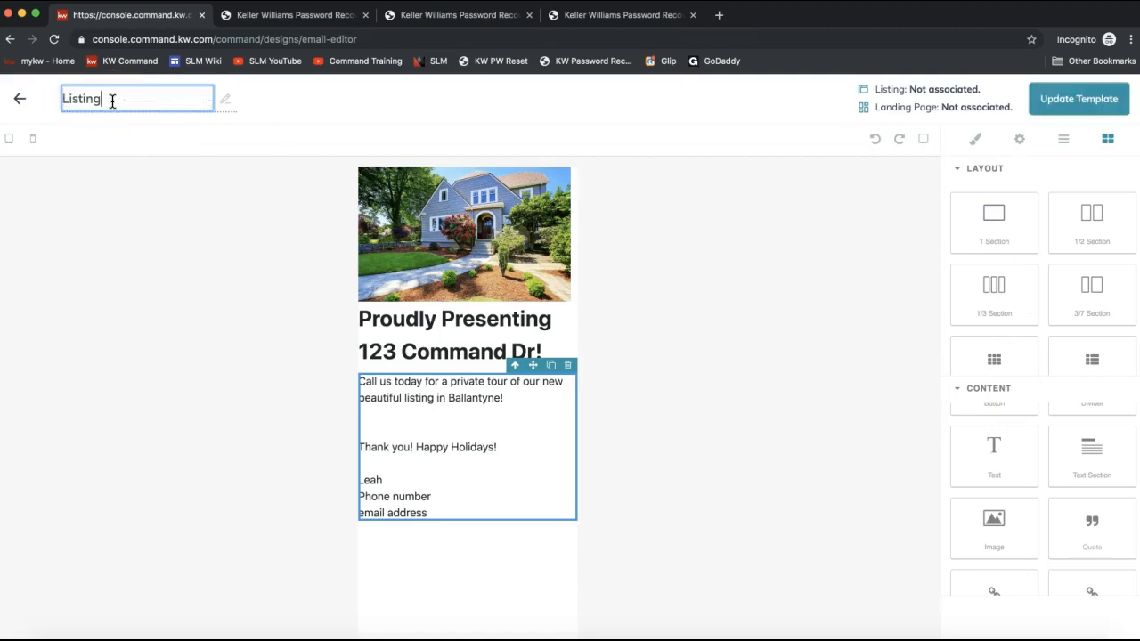
text(email - 123 Command)
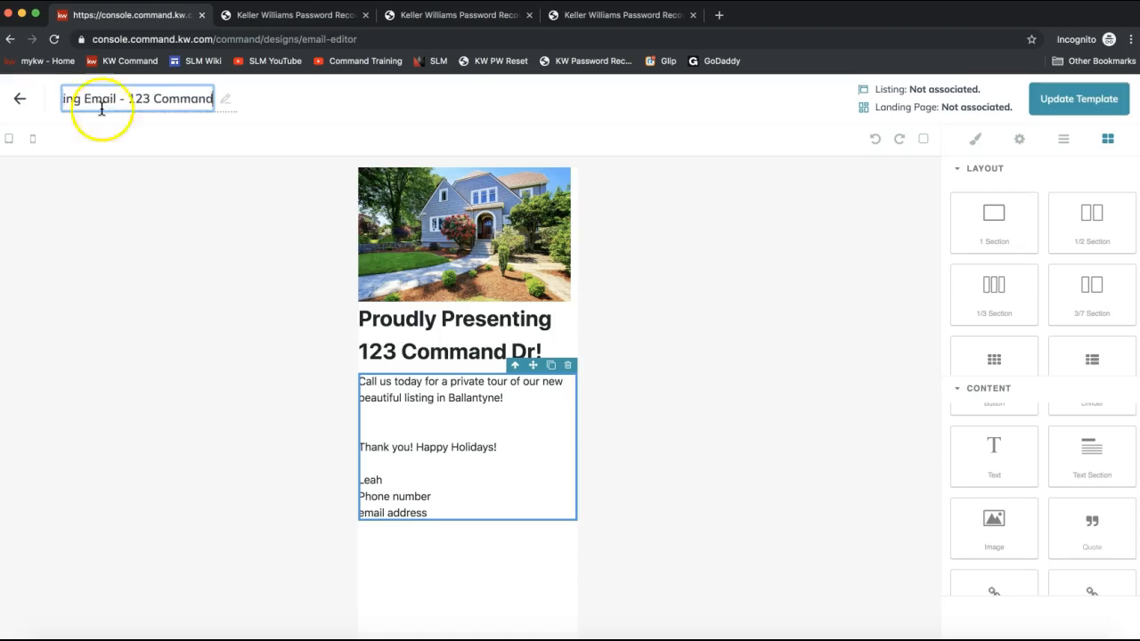
click(51, 172)
- Preview the email at desktop and mobile widths, then save the template with Update Template
click(32, 143)
click(9, 140)
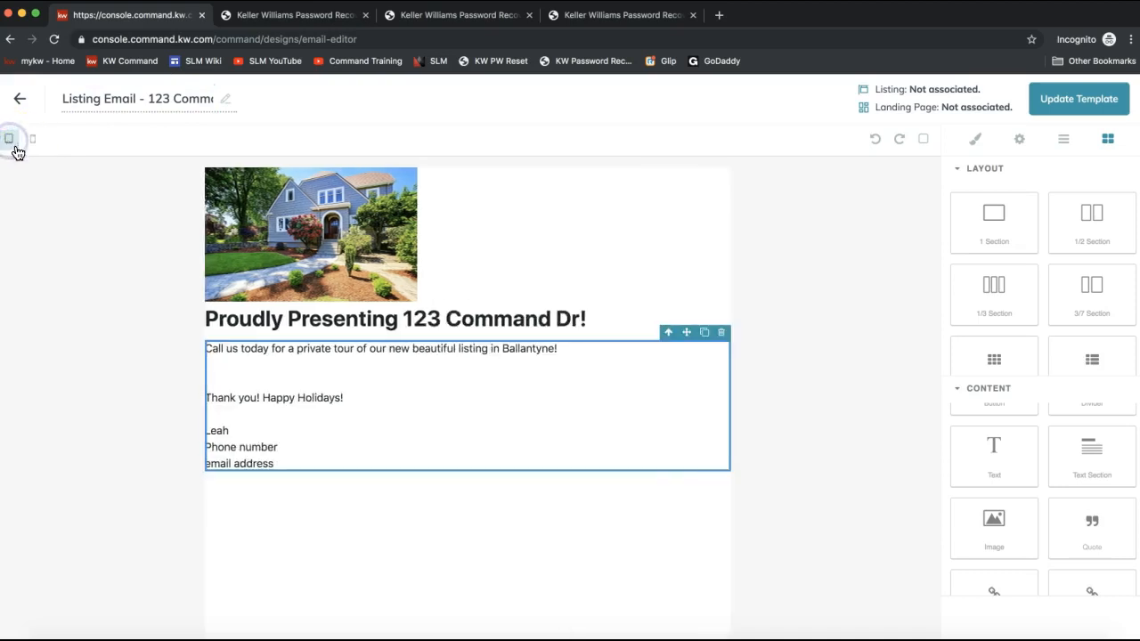
click(33, 140)
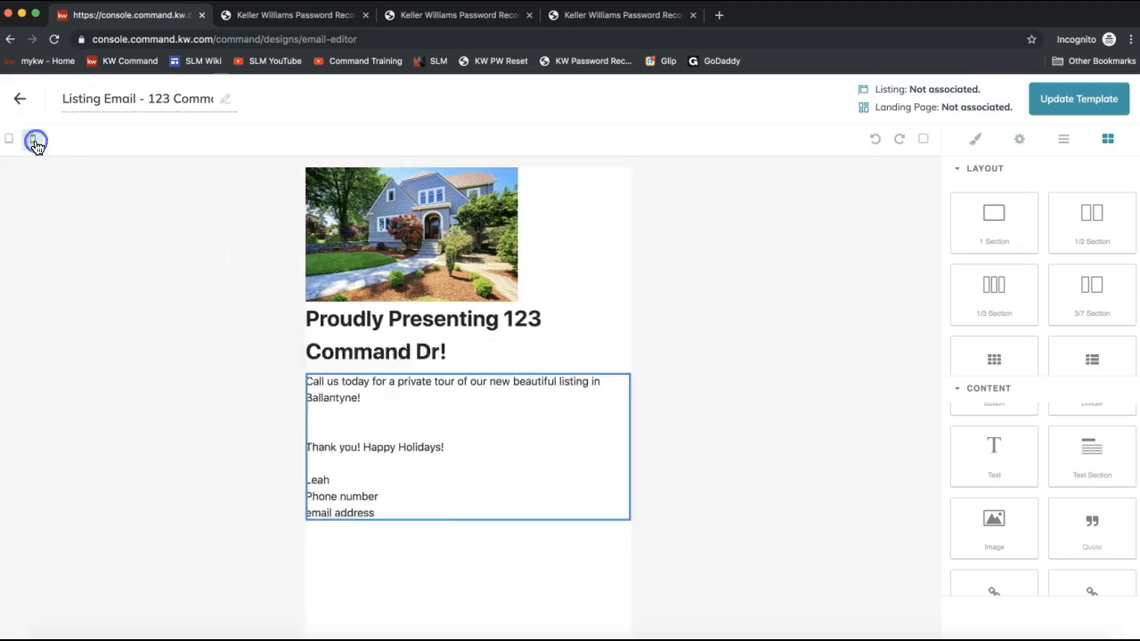
click(67, 250)
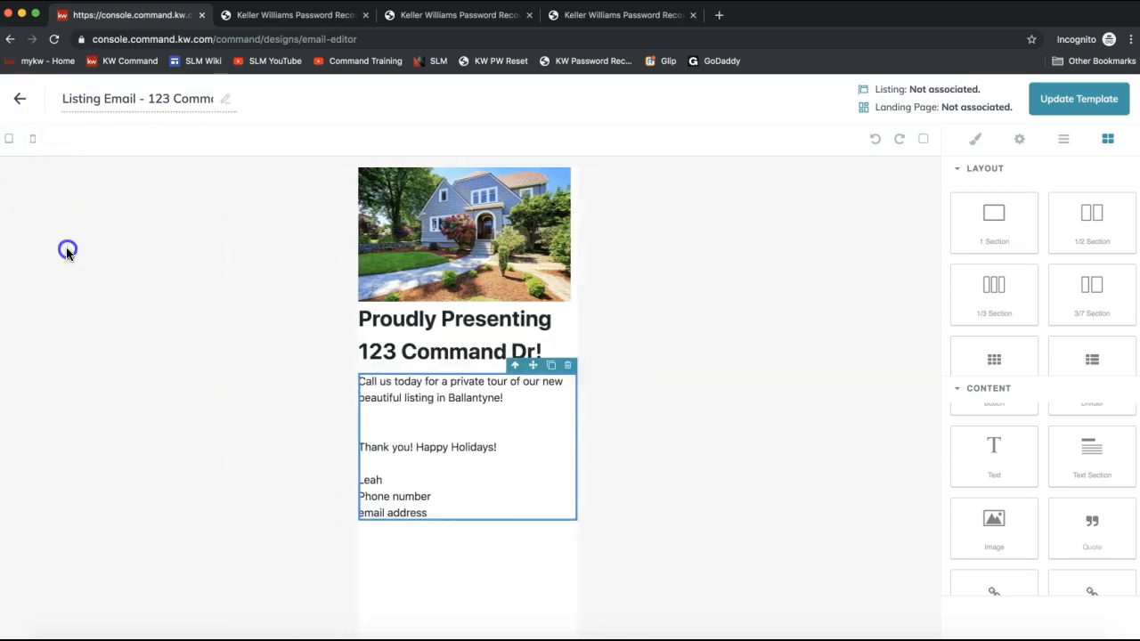
click(1077, 107)
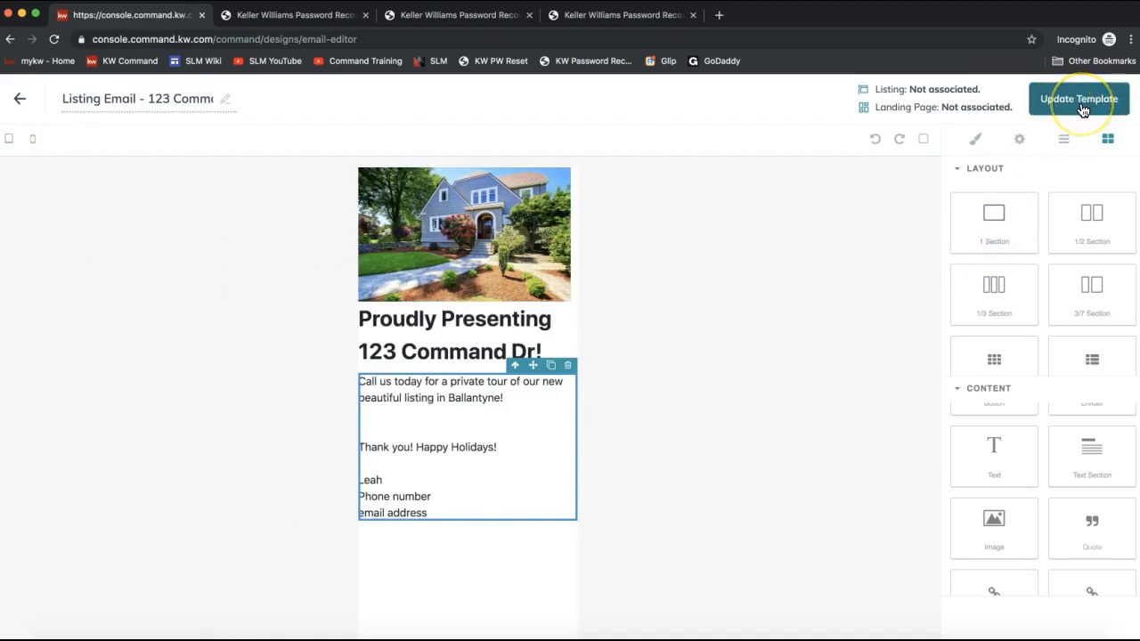
- Save the template once more and exit the email editor, choosing to save the changes
click(1080, 109)
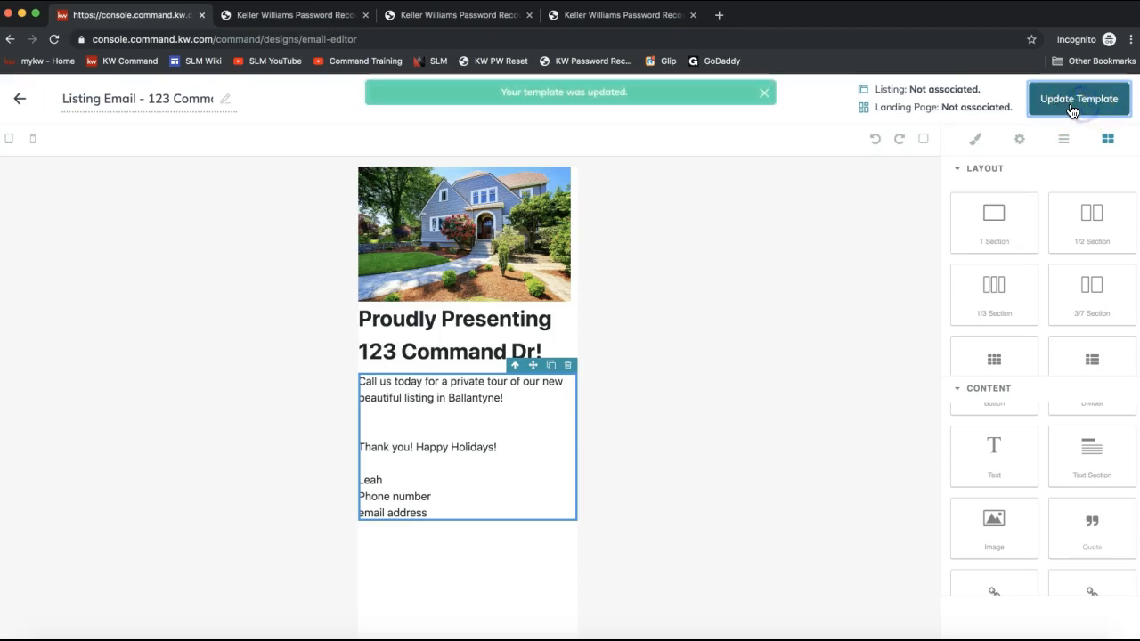
click(1066, 110)
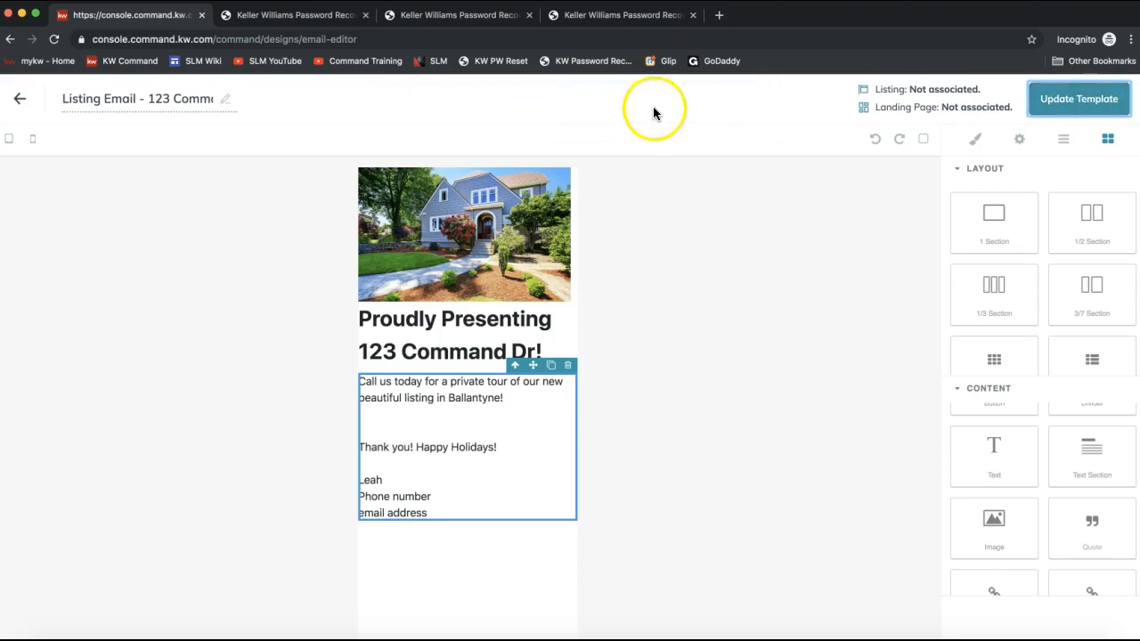
click(21, 103)
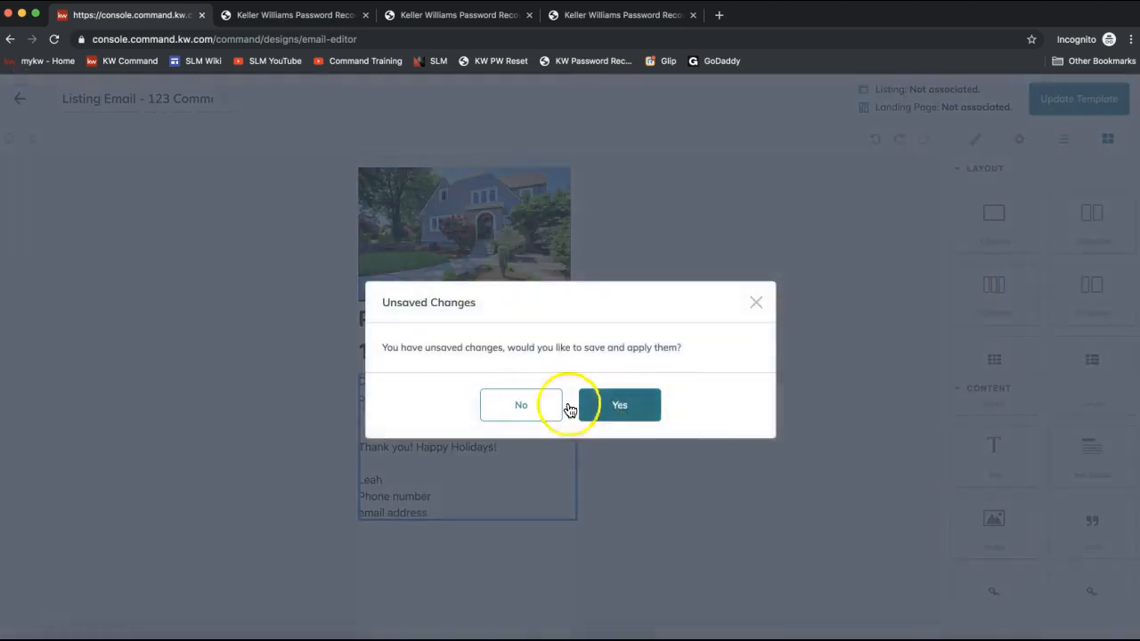
click(640, 418)
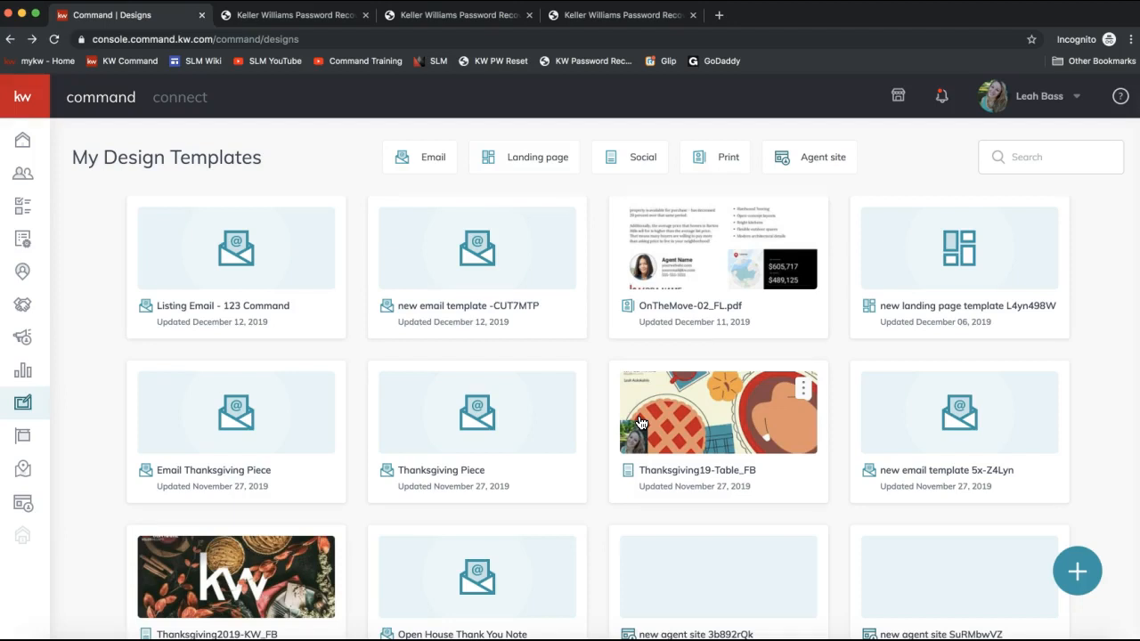
- Go to Campaigns, leaving the designs page, and start a new Email campaign
click(21, 413)
click(23, 339)
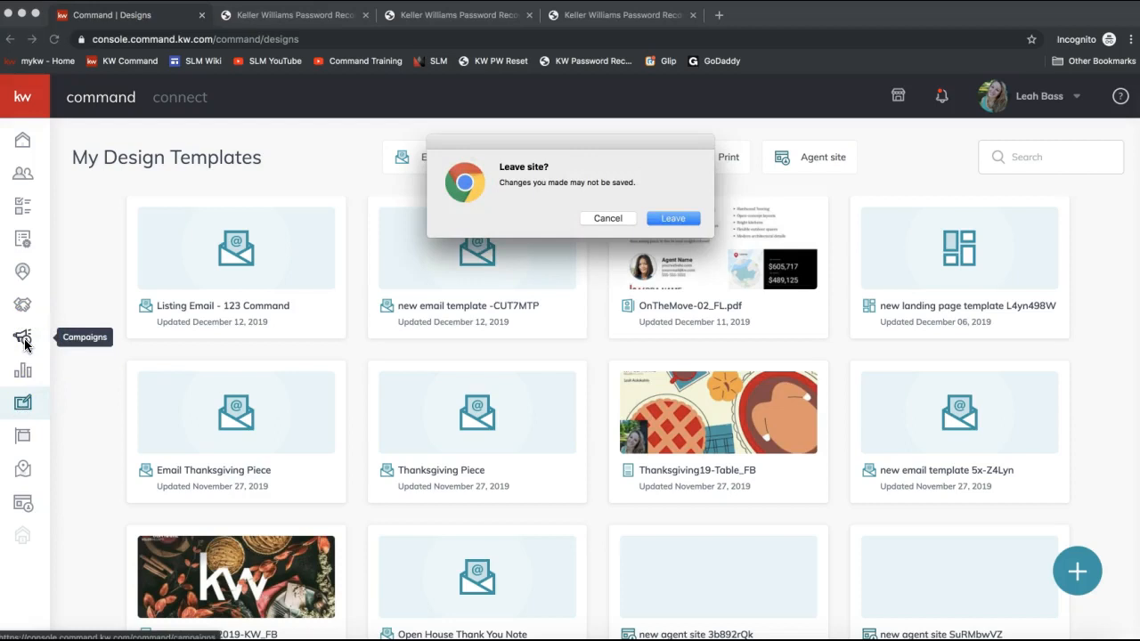
click(686, 218)
click(24, 339)
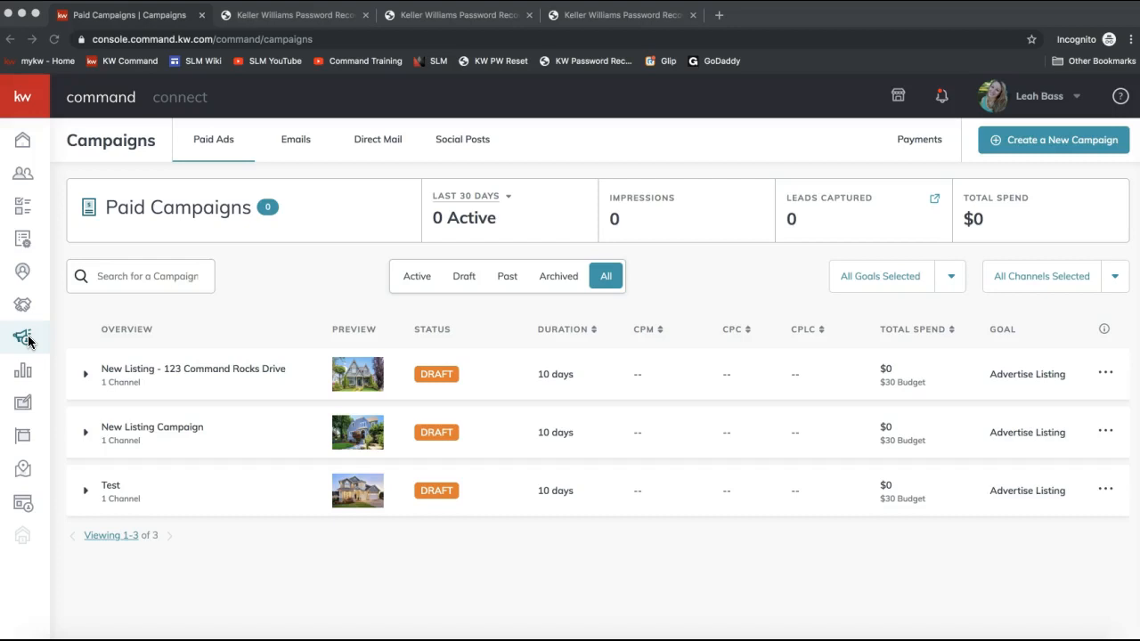
click(19, 345)
click(1027, 149)
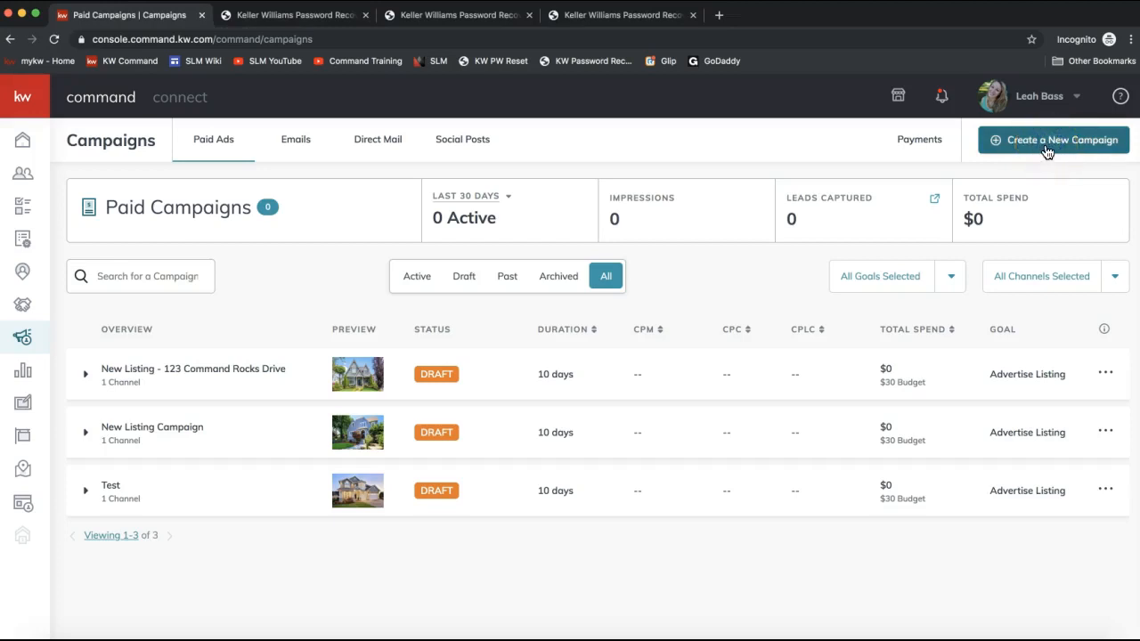
click(1047, 149)
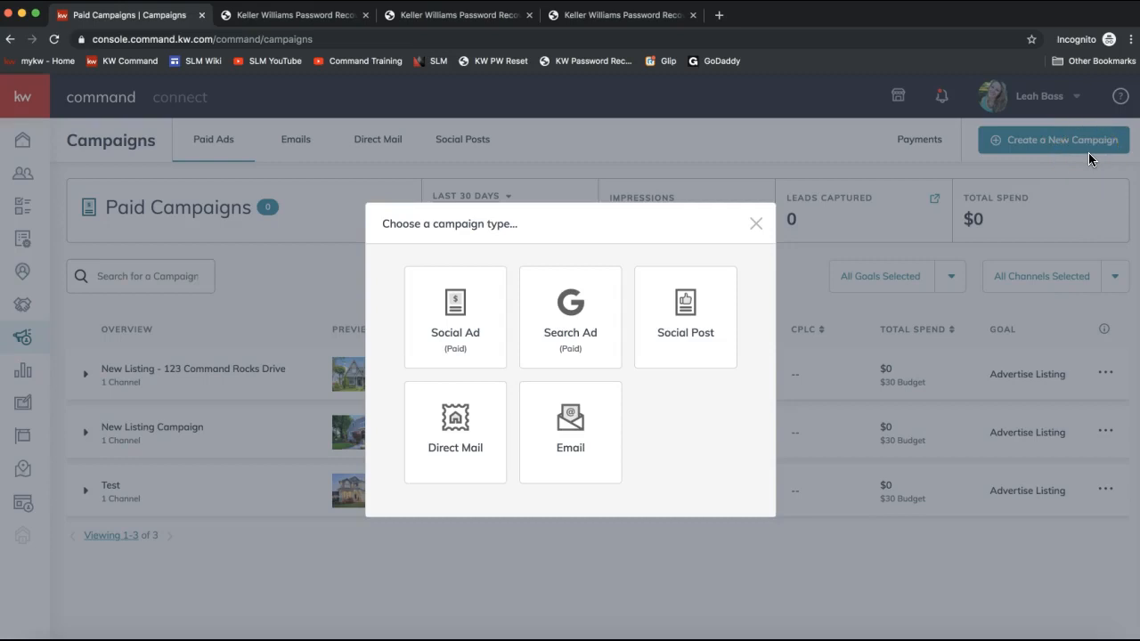
click(584, 445)
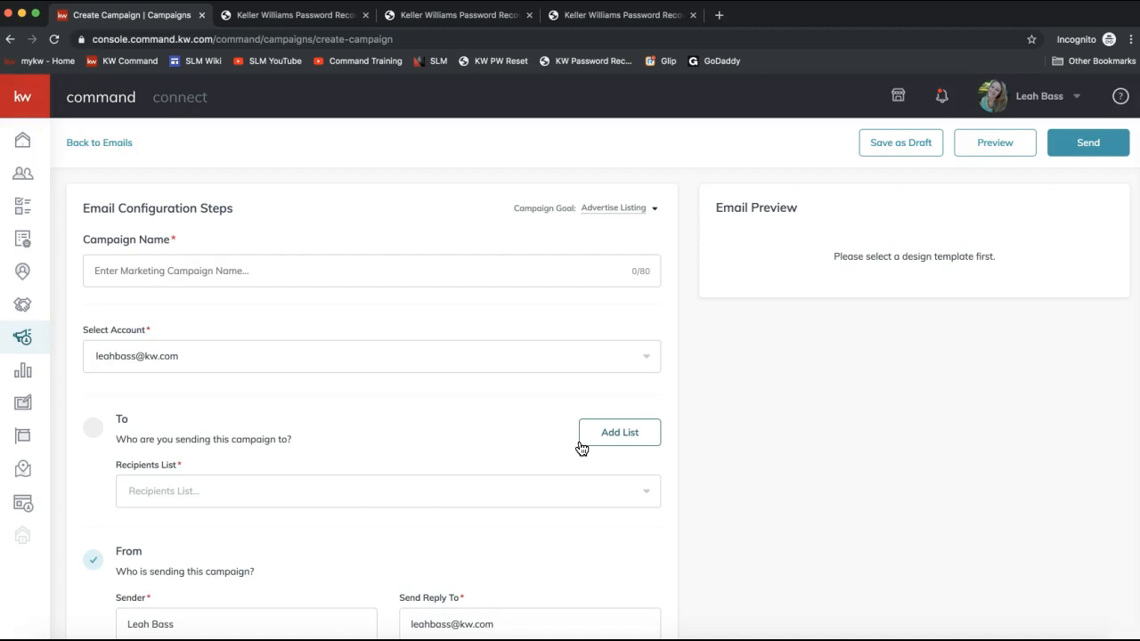
- Name the campaign "Proudly Presenting 123 Command Drive!"
click(206, 270)
text(Proudly Presenting 123 Command Drive!)
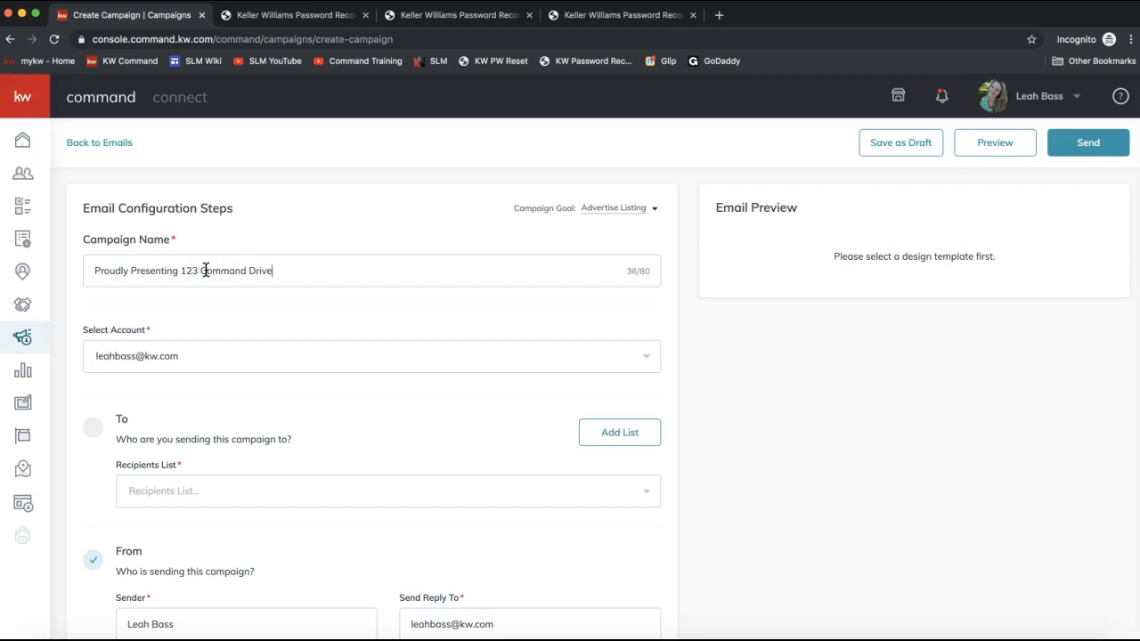
- Select the agent's email account as the campaign's sending account
click(123, 355)
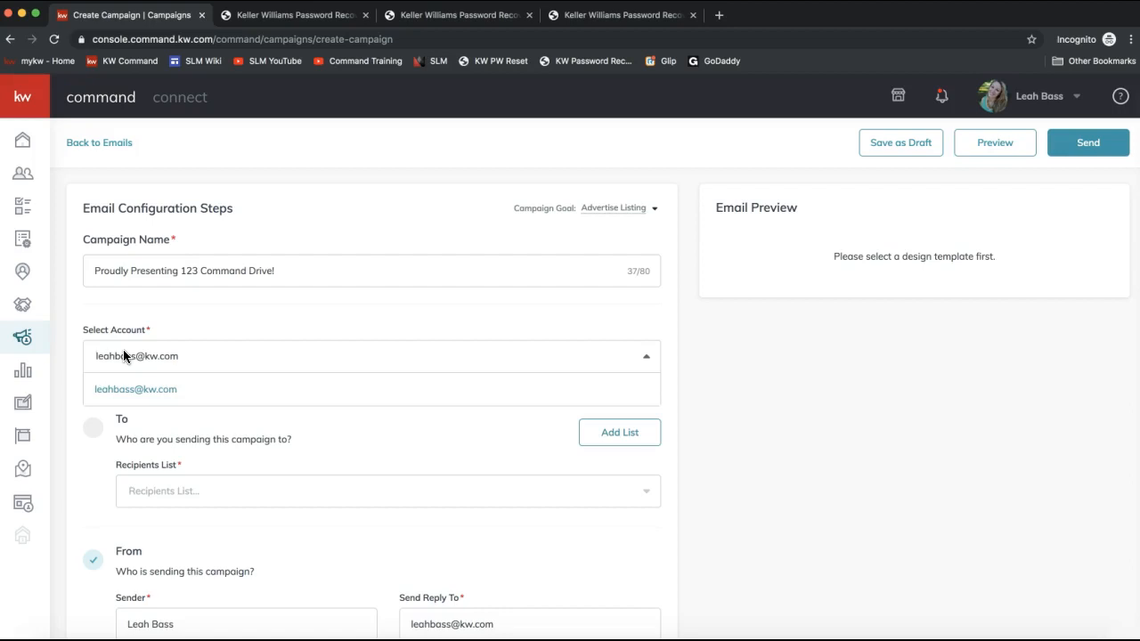
click(110, 328)
scroll(111, 328, down, 2)
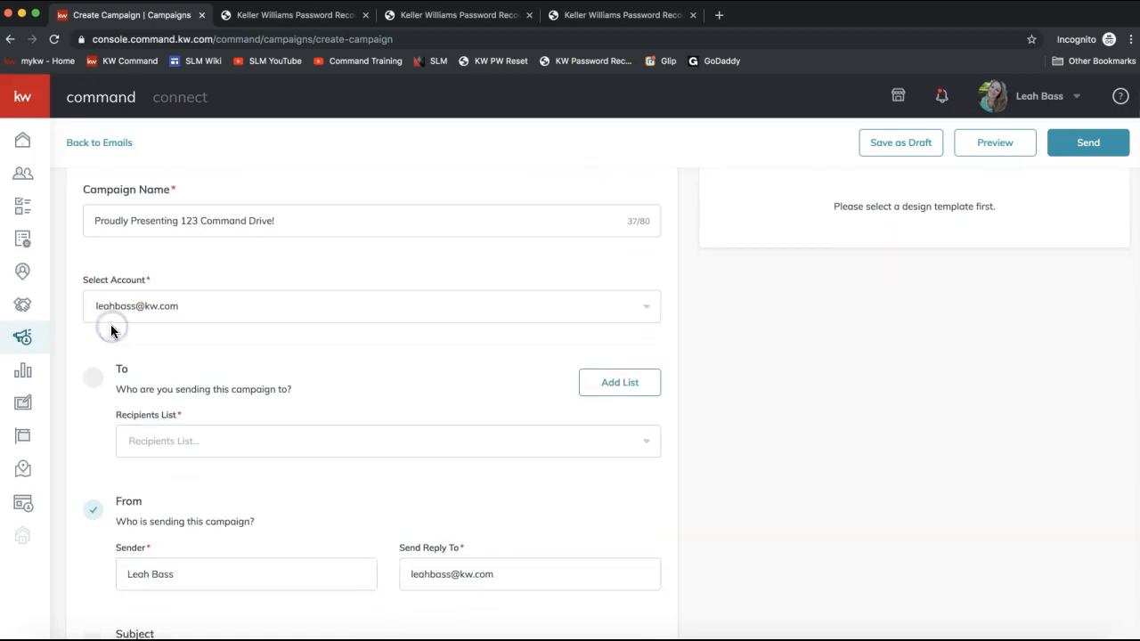
click(140, 312)
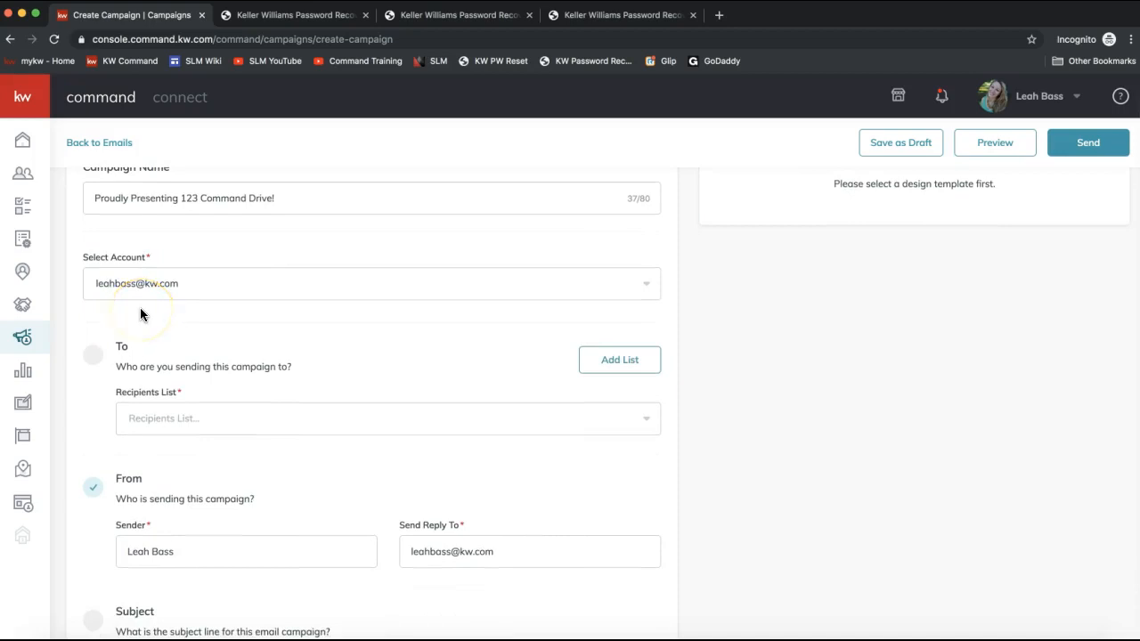
click(116, 288)
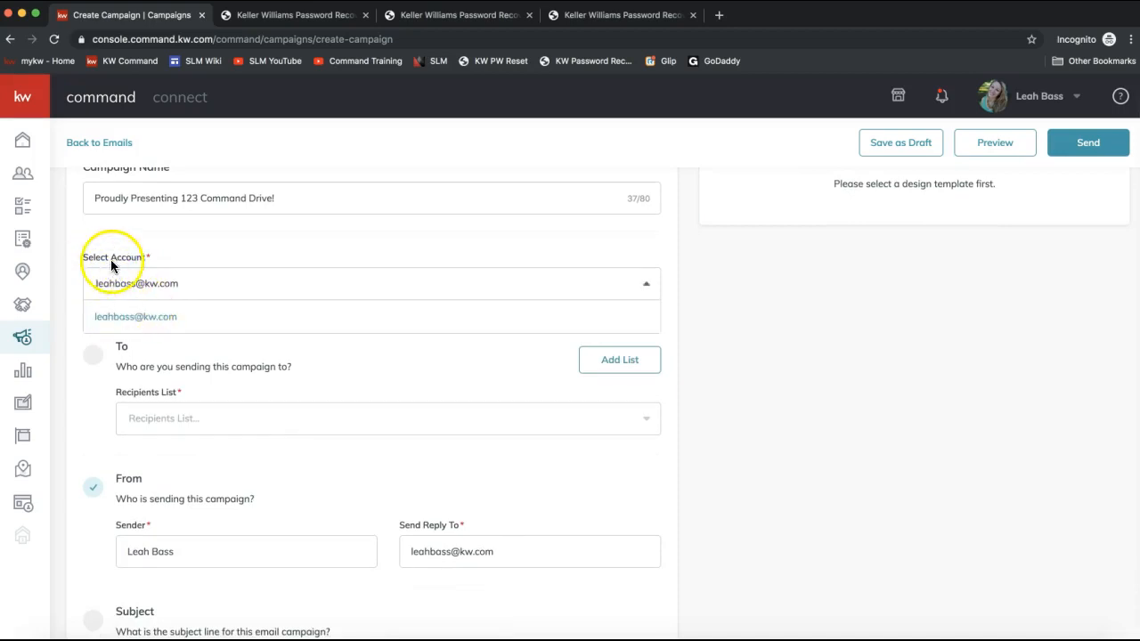
click(120, 317)
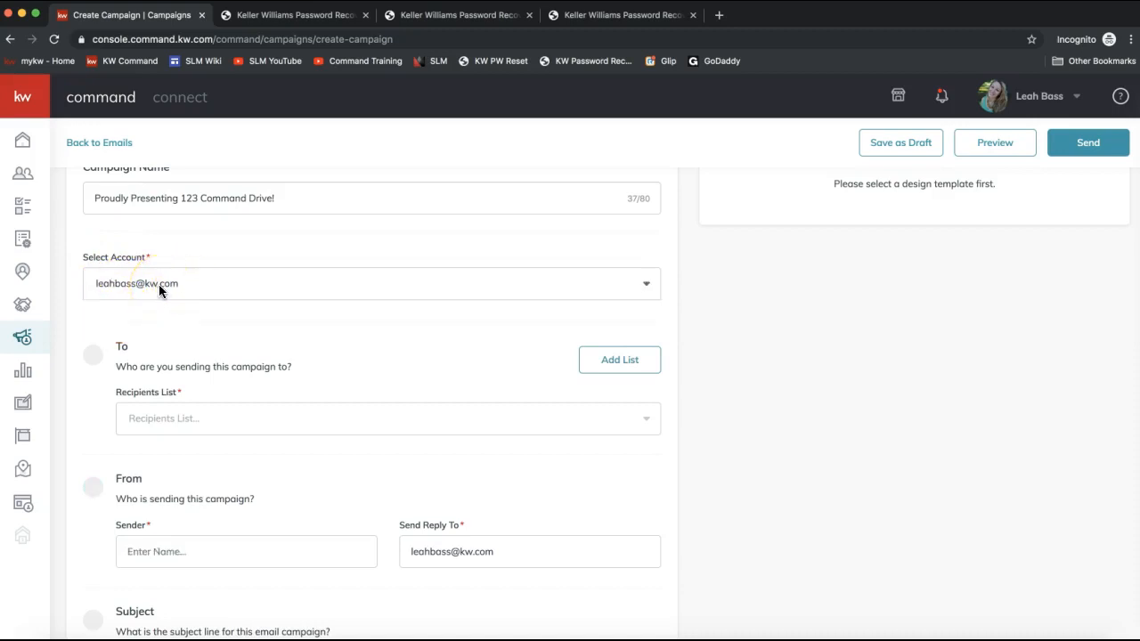
- Choose SLM as the campaign's recipients list
scroll(159, 291, down, 1)
double_click(108, 301)
double_click(118, 296)
click(142, 366)
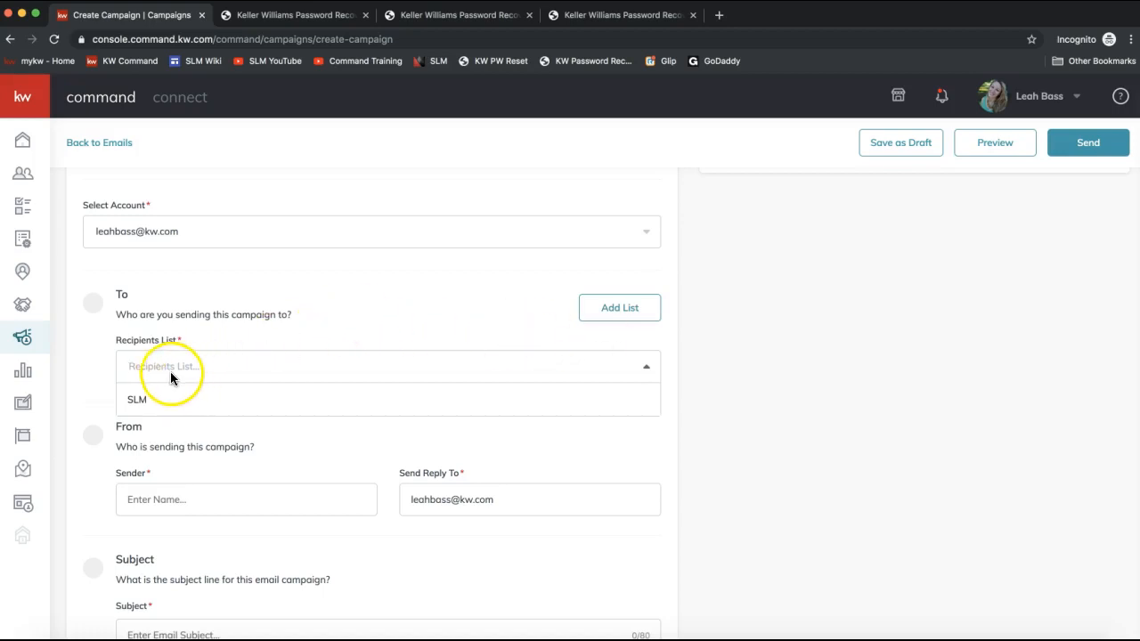
click(145, 405)
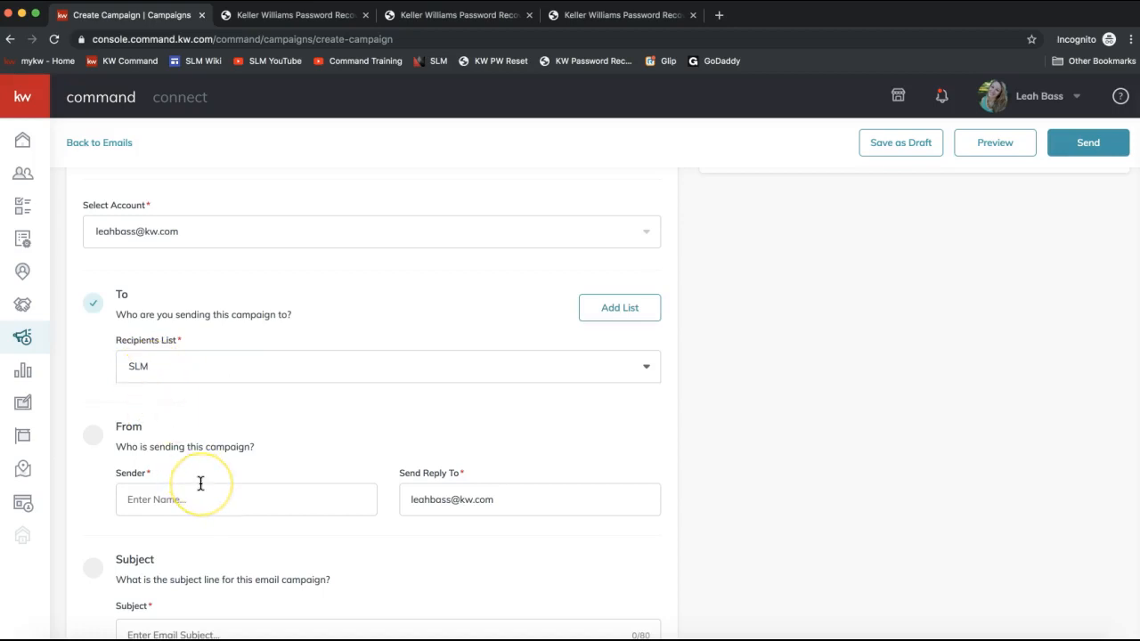
- Enter the agent's full name as the sender
scroll(200, 483, down, 3)
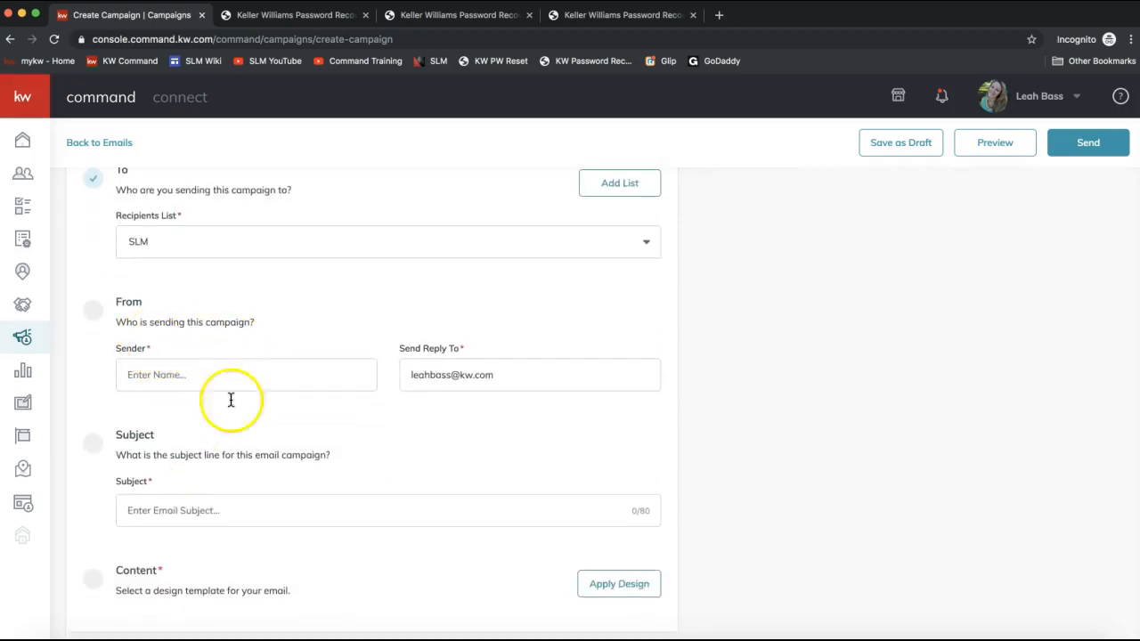
click(153, 381)
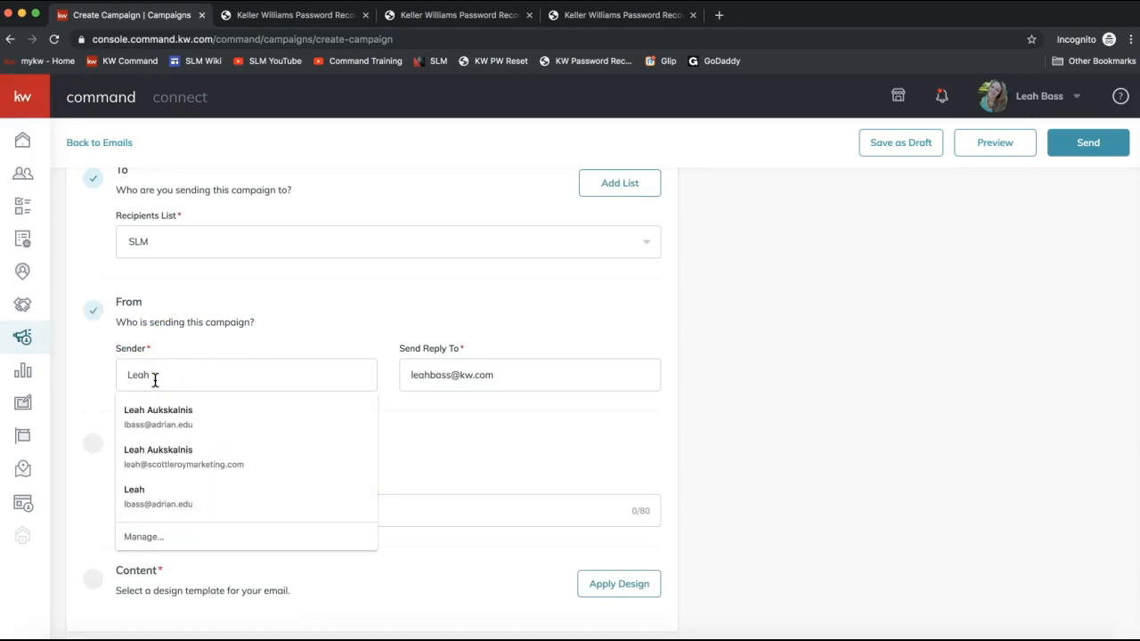
click(297, 325)
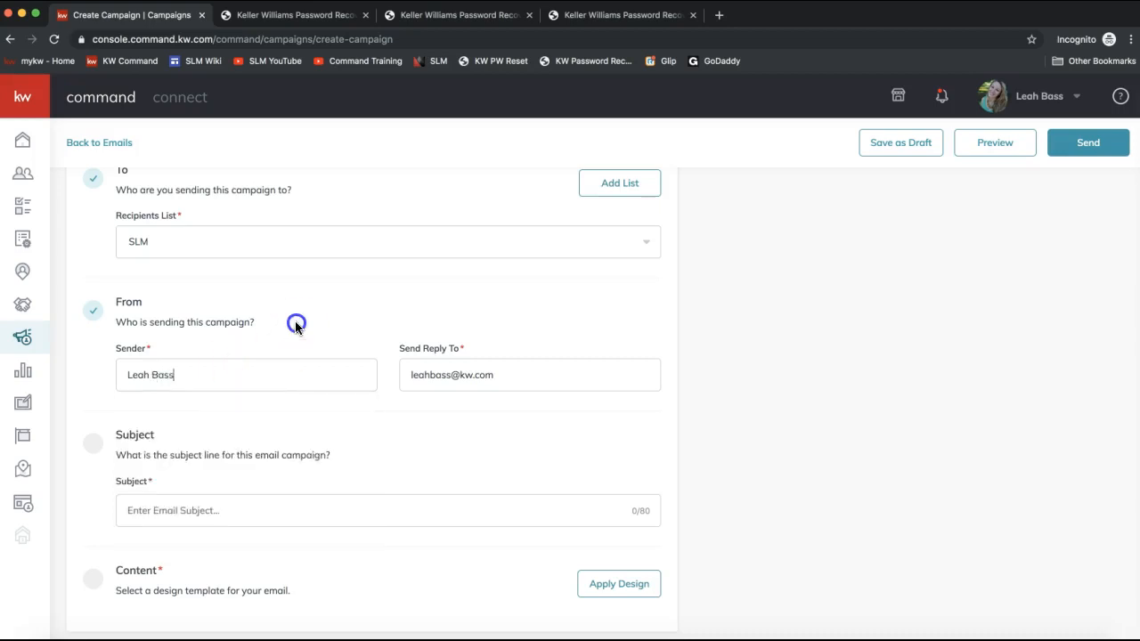
- Set the email subject to "Santa's Bringing You a New Home!"
scroll(157, 502, down, 1)
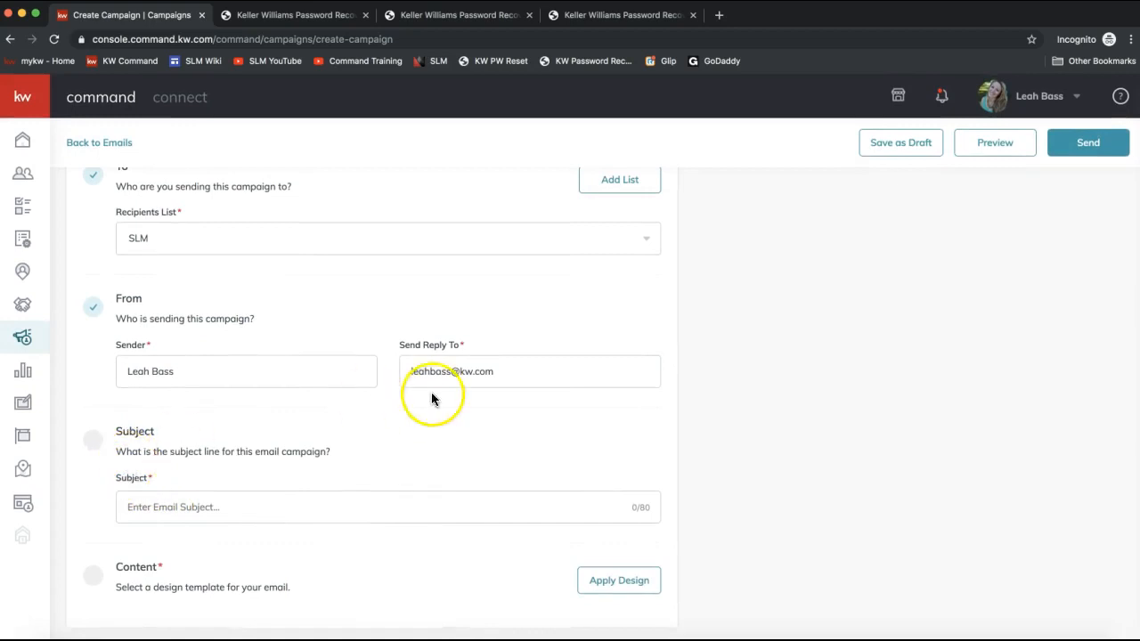
drag(403, 347, 466, 359)
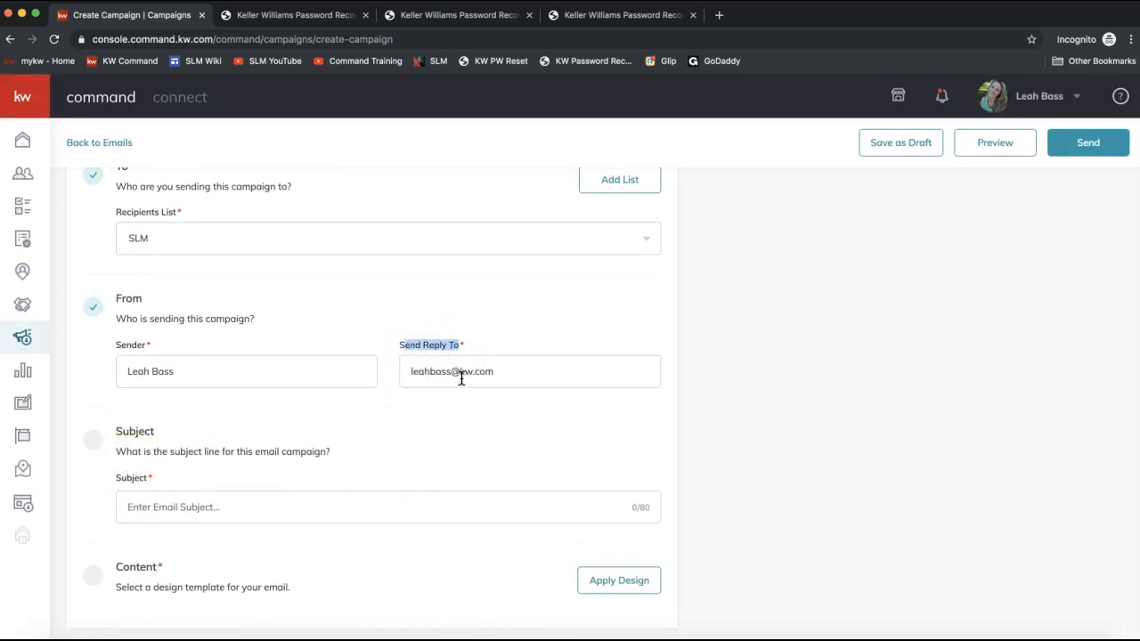
click(460, 376)
click(523, 374)
click(425, 382)
click(396, 509)
click(219, 499)
text(Santa's )
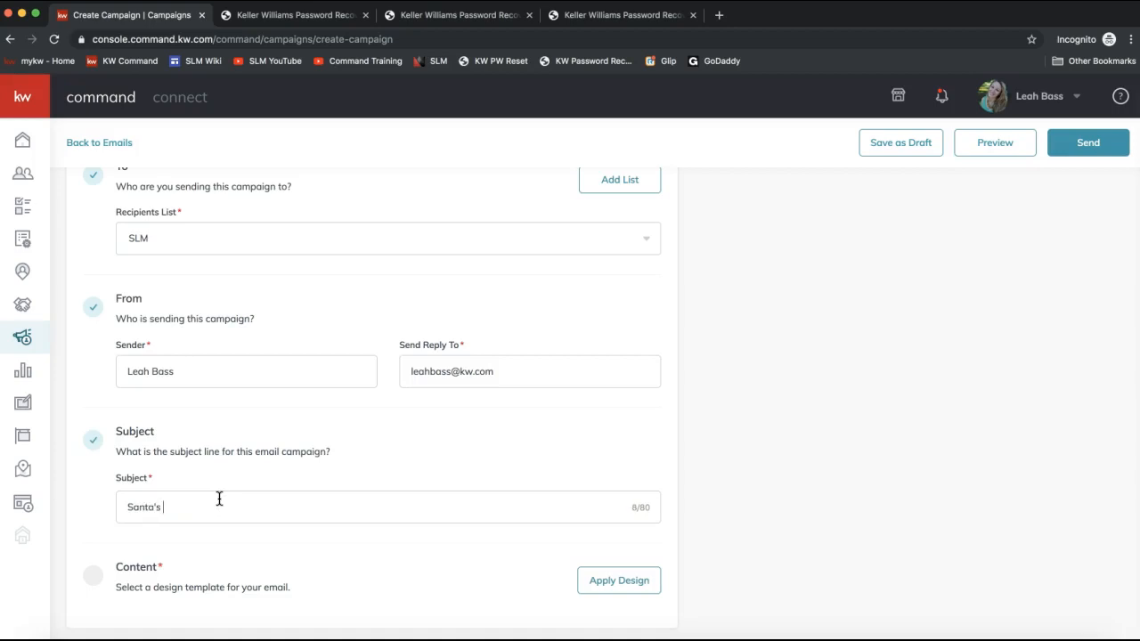
text(Bringing You a New Home!)
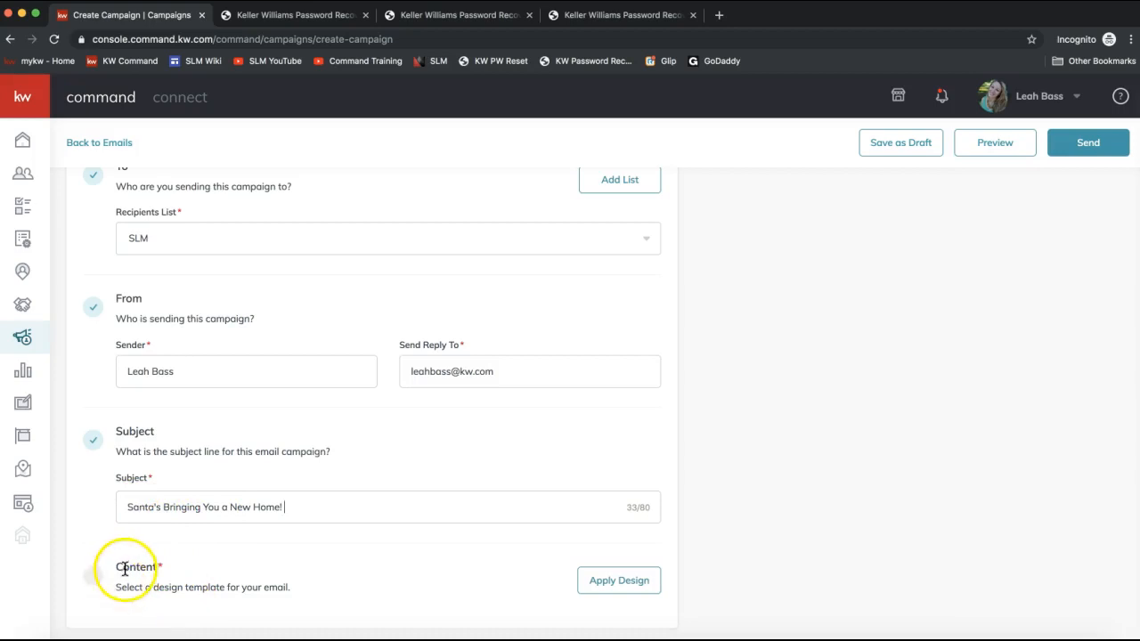
- Apply the "Listing Email - 123 Command" design template as the email content
triple_click(224, 573)
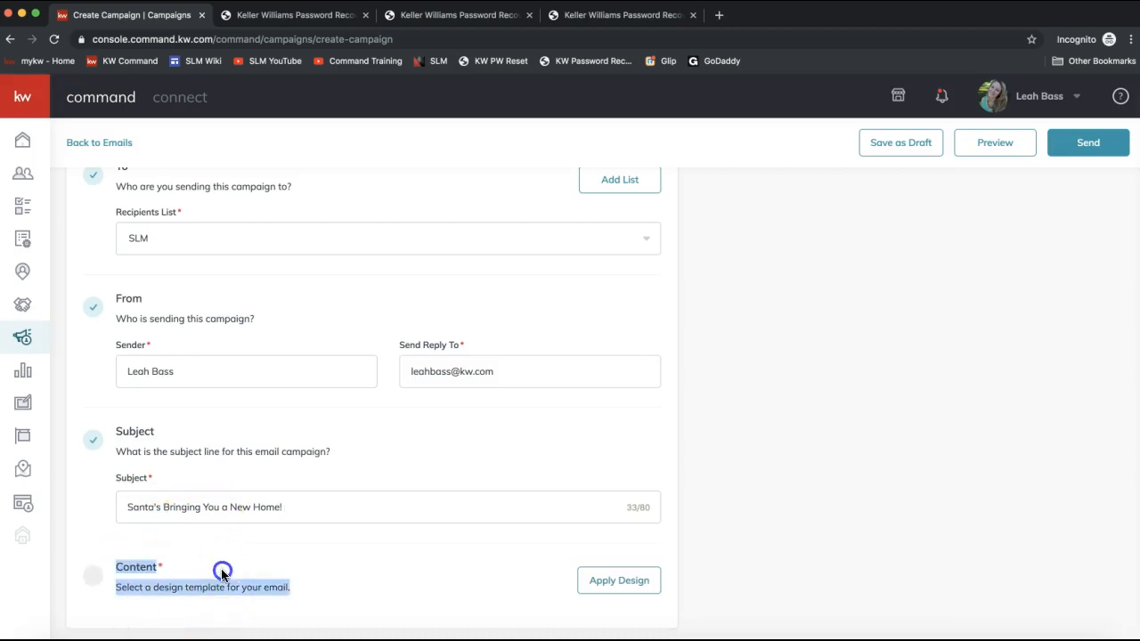
click(548, 615)
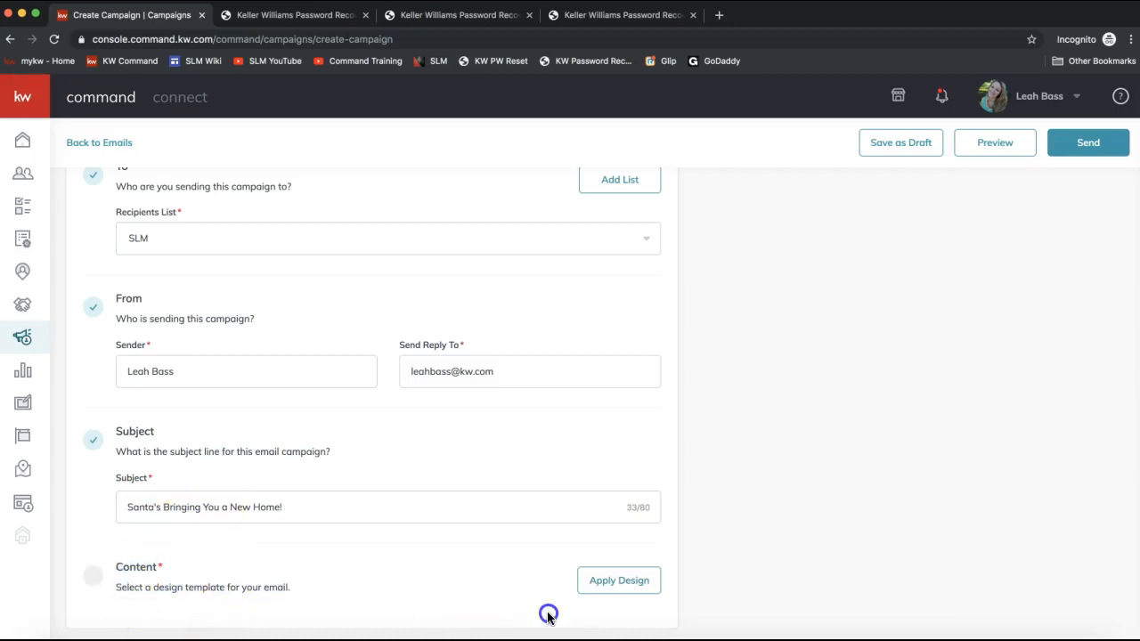
click(623, 584)
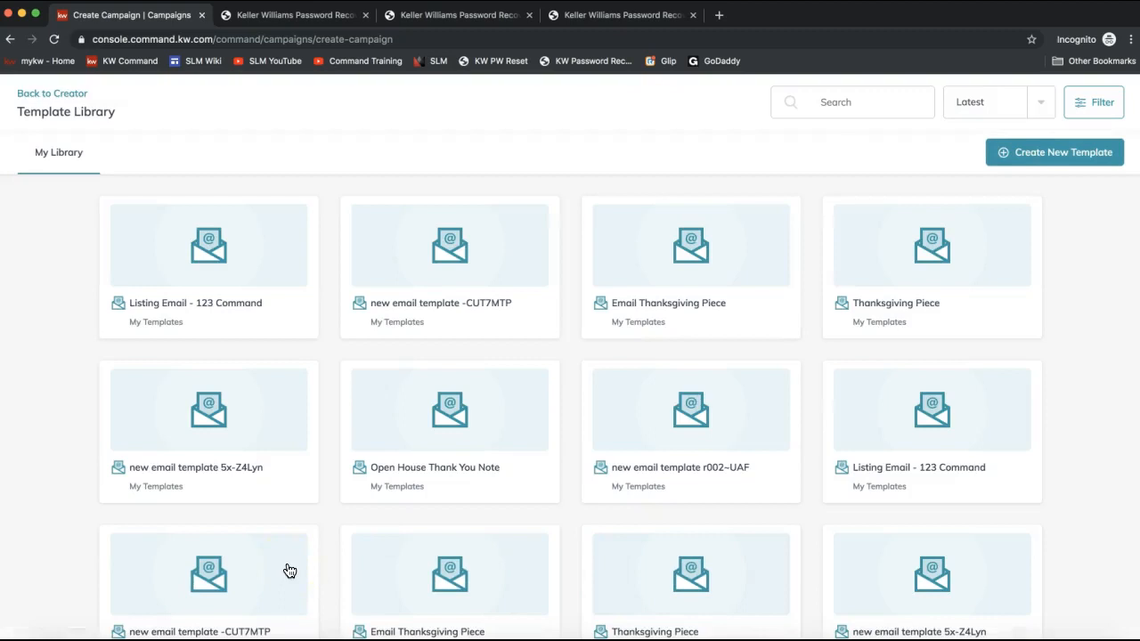
click(167, 291)
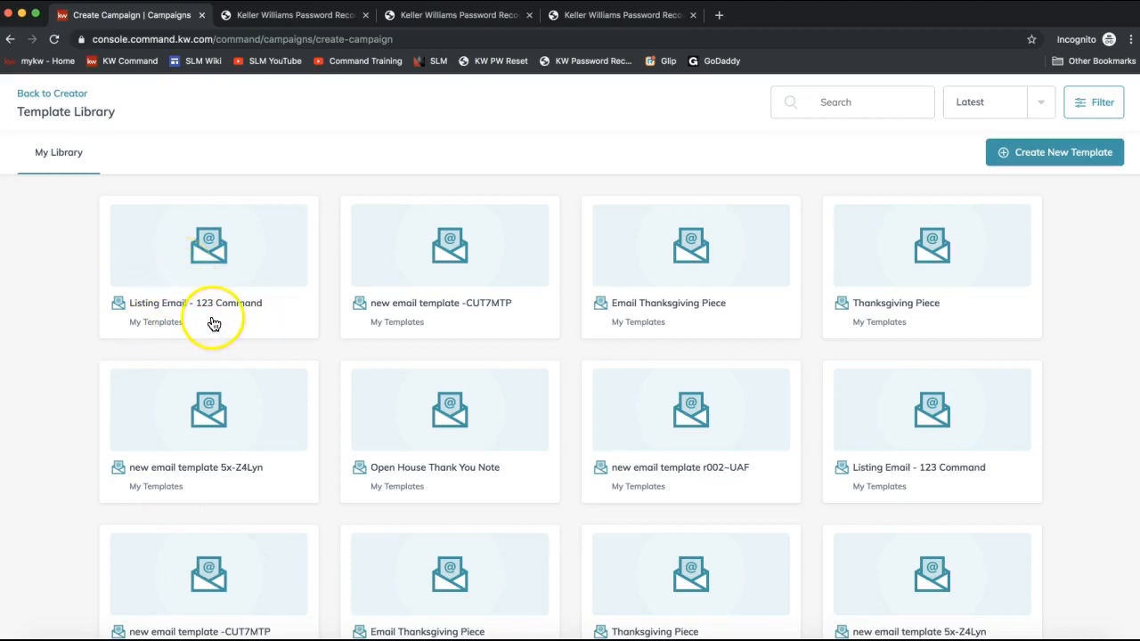
click(170, 279)
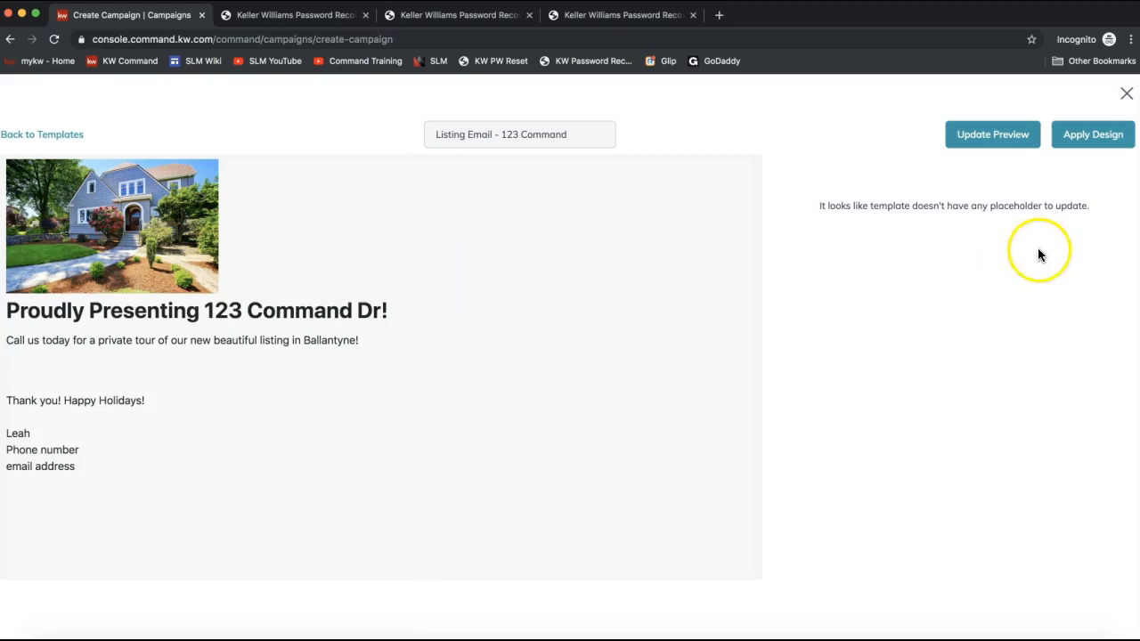
click(1078, 143)
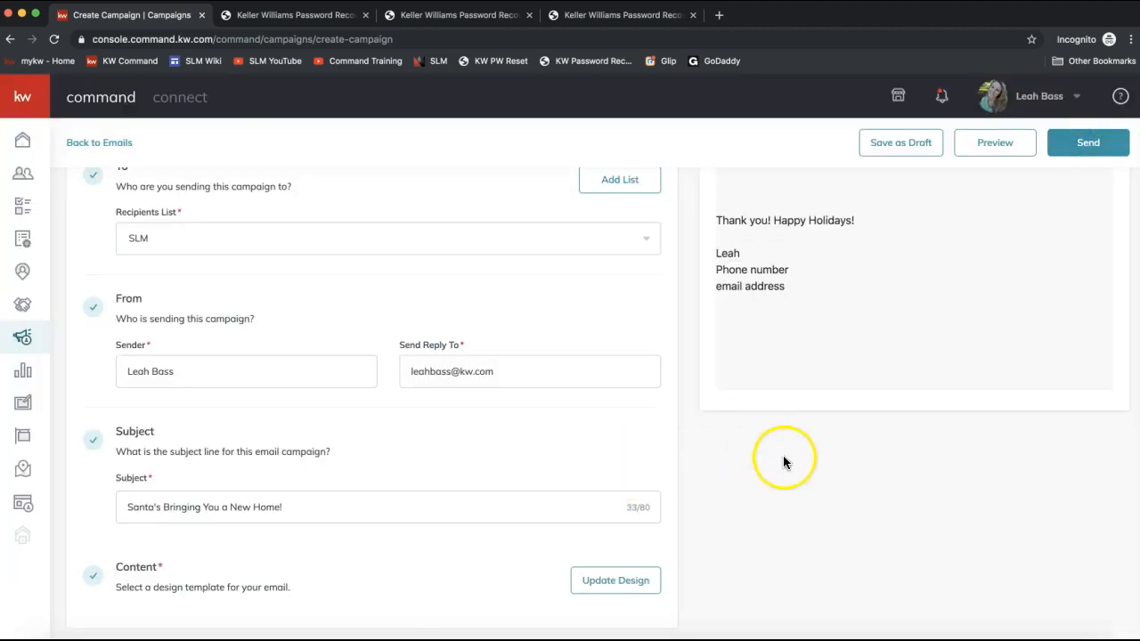
- Open the account Settings from the profile menu
scroll(784, 461, up, 3)
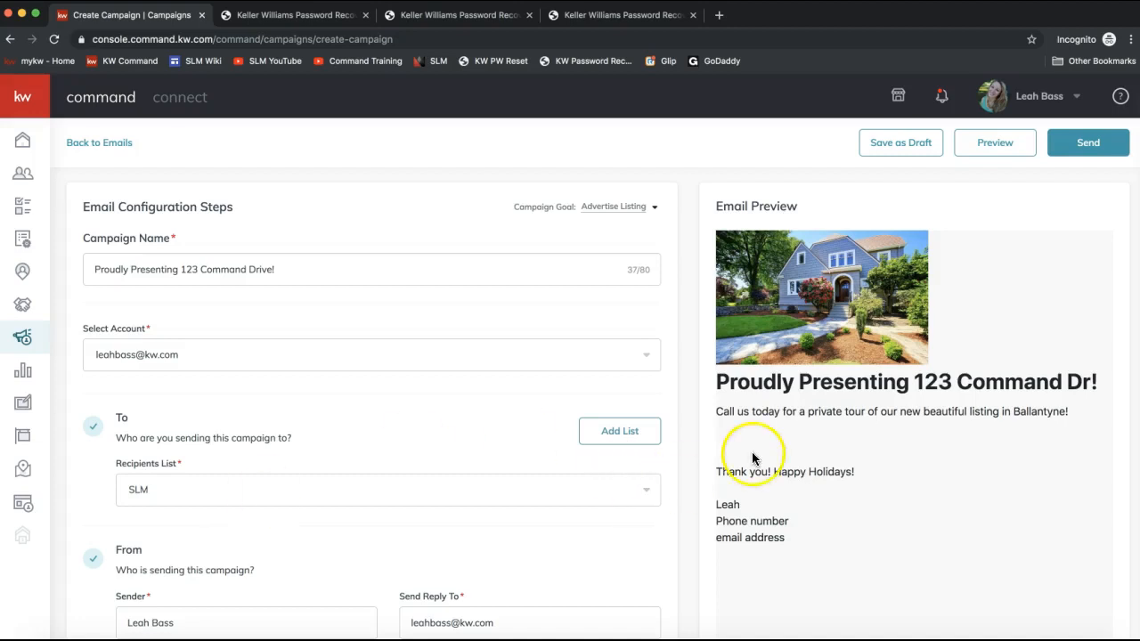
click(1009, 207)
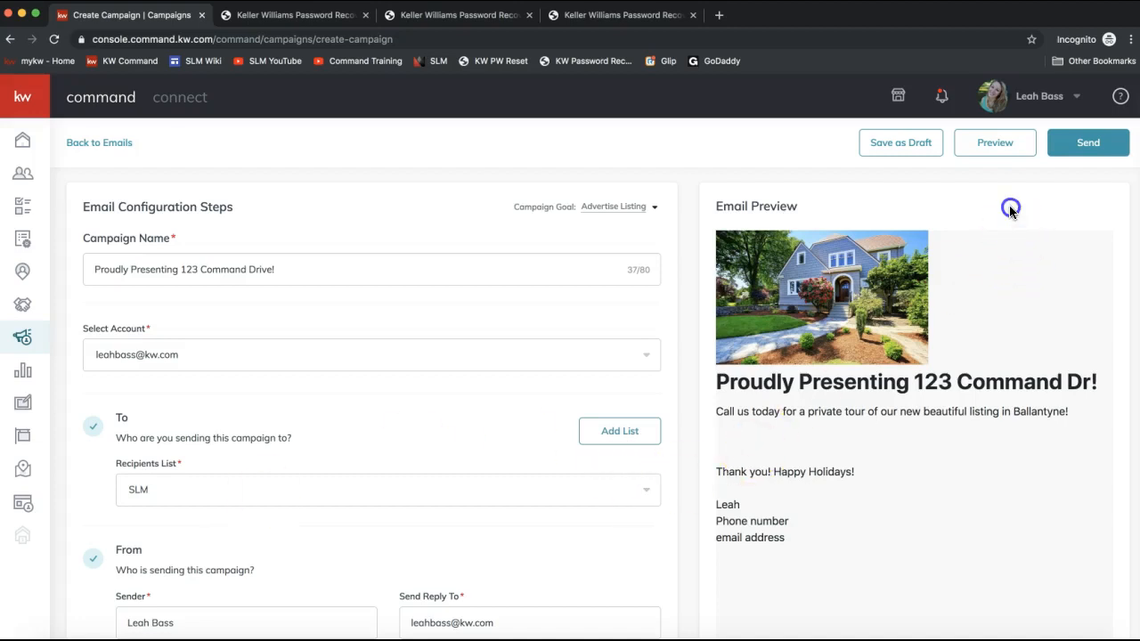
click(1033, 100)
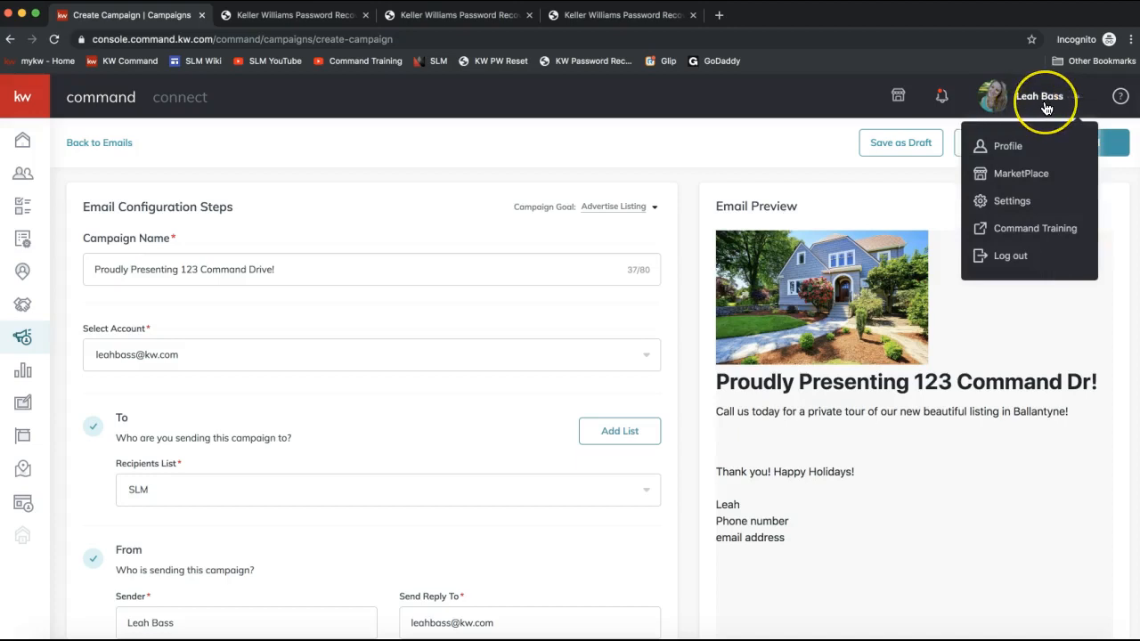
click(1013, 204)
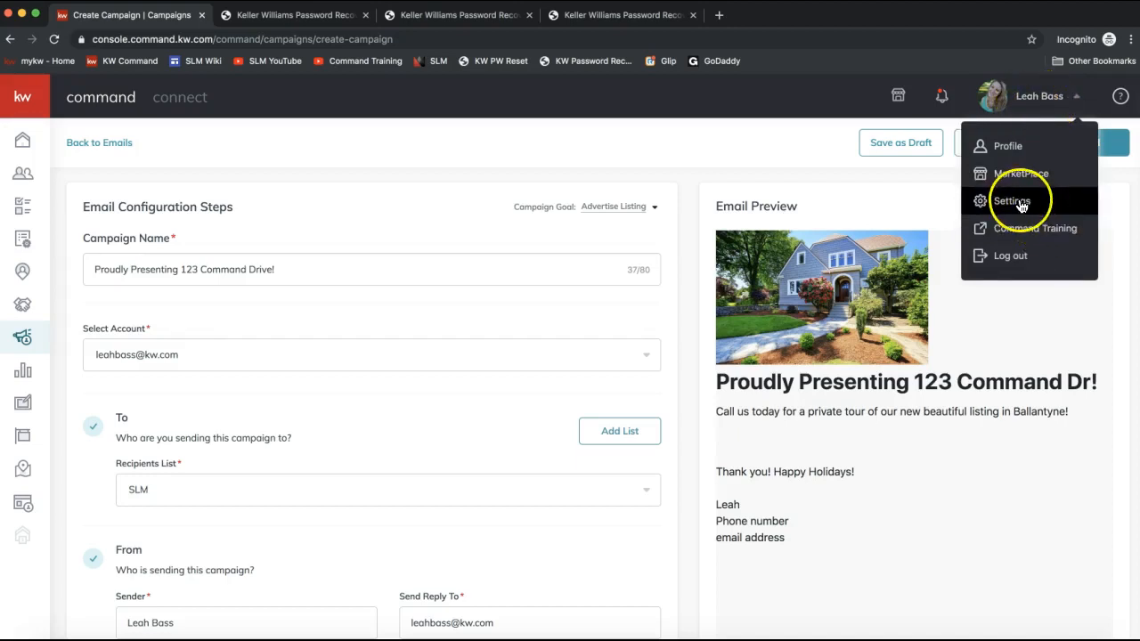
click(1021, 204)
click(518, 409)
click(1036, 97)
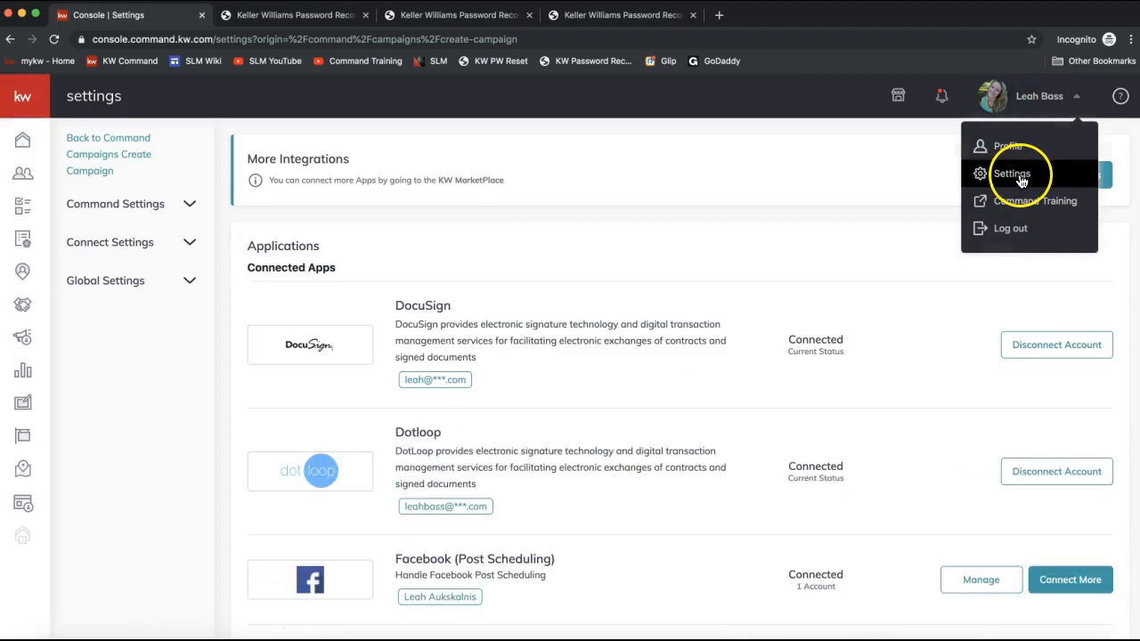
- Disconnect the Dotloop app synced through PieSync from the connected applications
click(635, 221)
scroll(634, 222, down, 4)
scroll(635, 226, down, 3)
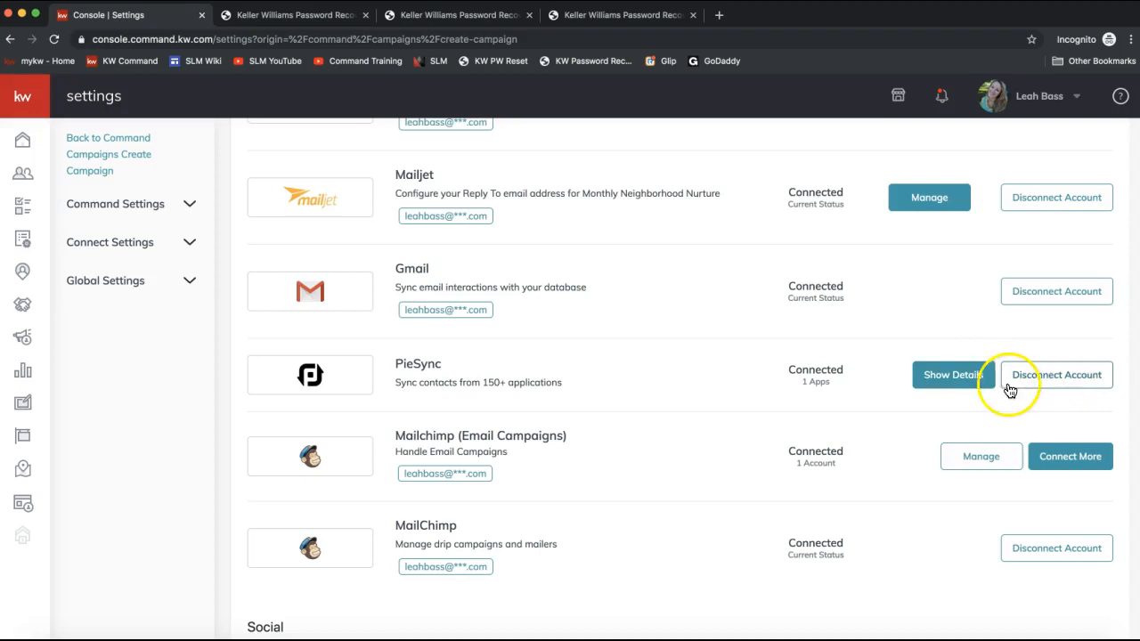
click(952, 379)
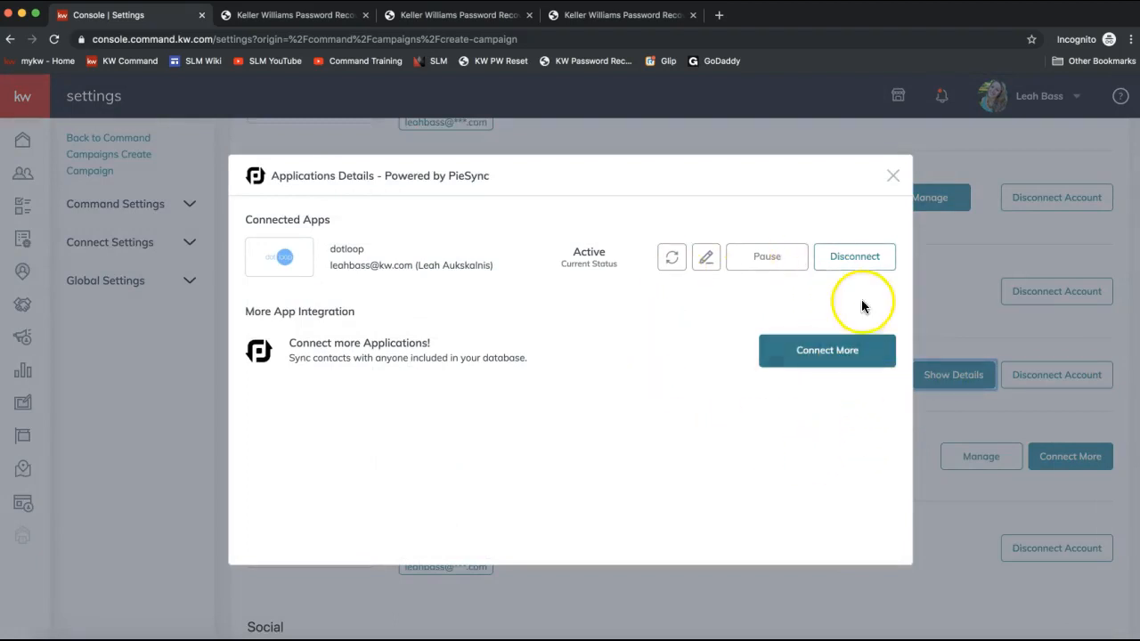
click(856, 260)
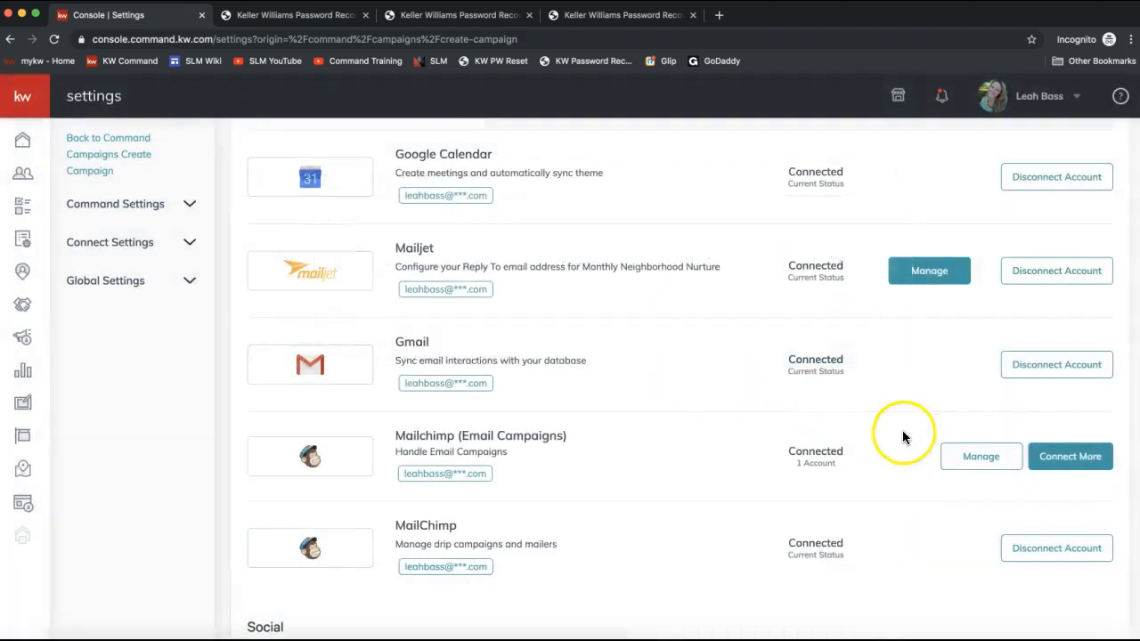
- Try to connect PieSync to Mailchimp by searching services for "mail", choosing Mailchimp and authorizing it
click(1007, 488)
scroll(970, 472, down, 2)
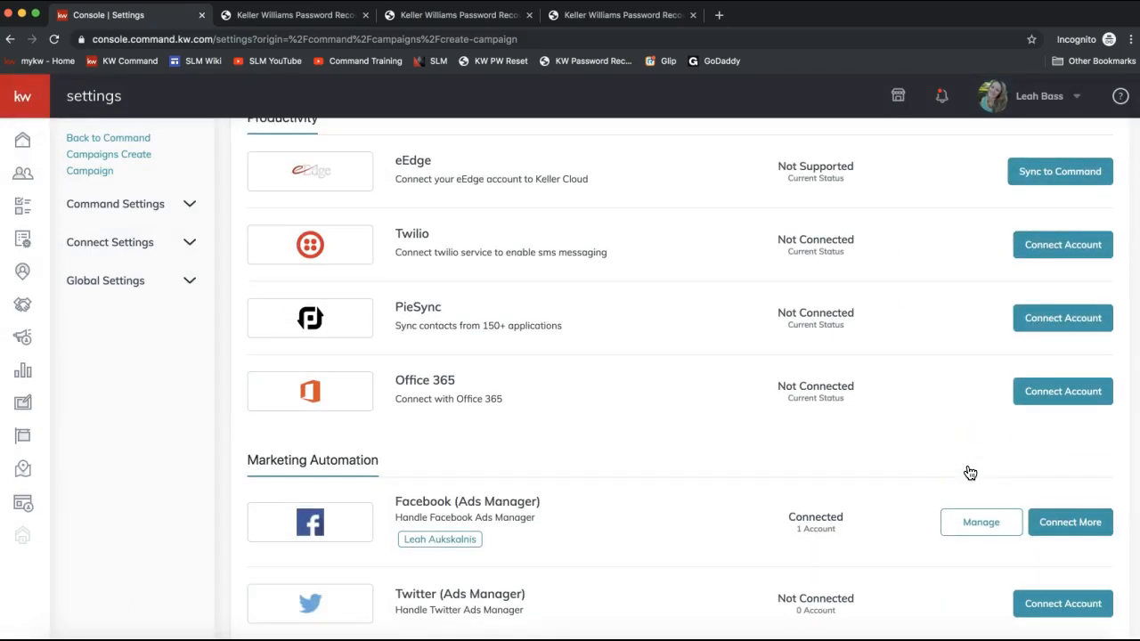
click(1060, 322)
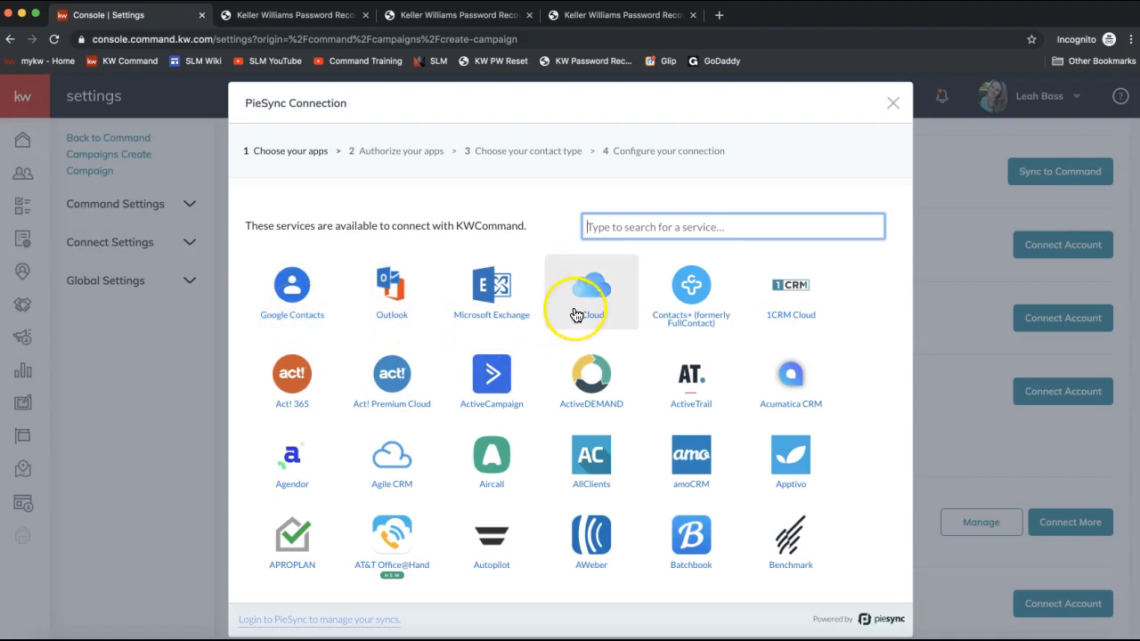
scroll(379, 461, down, 2)
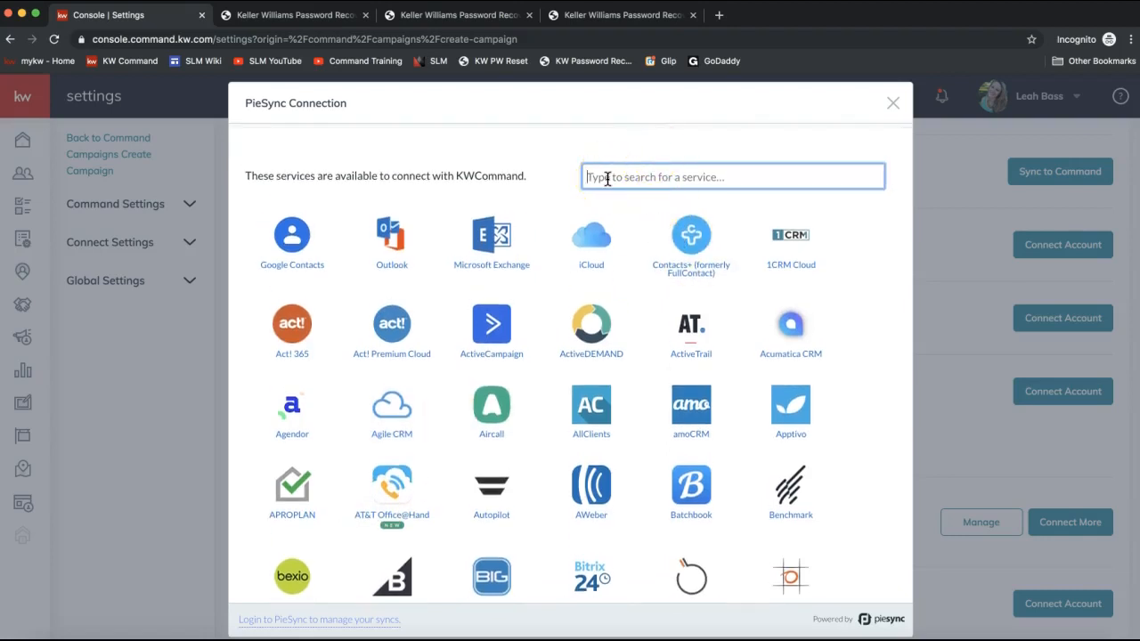
text(mail)
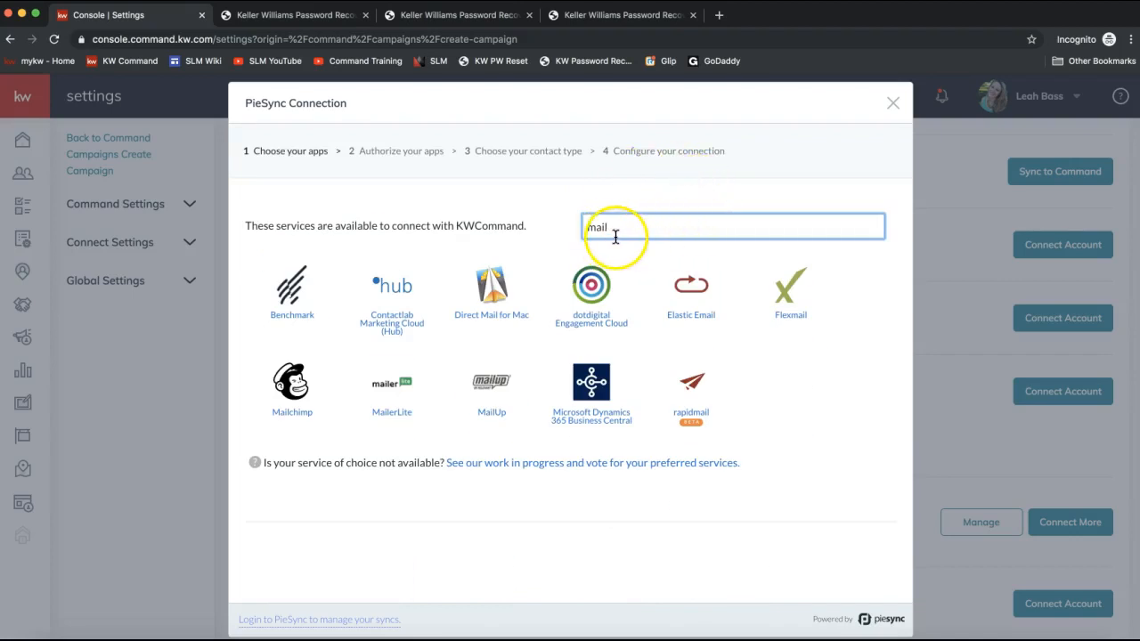
click(292, 403)
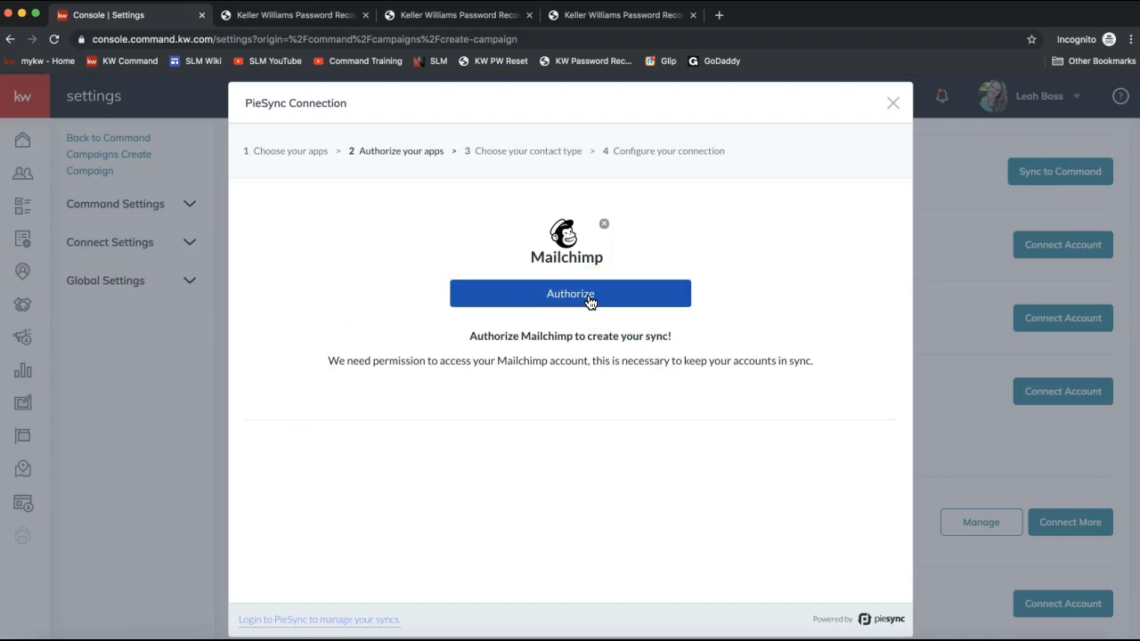
click(589, 303)
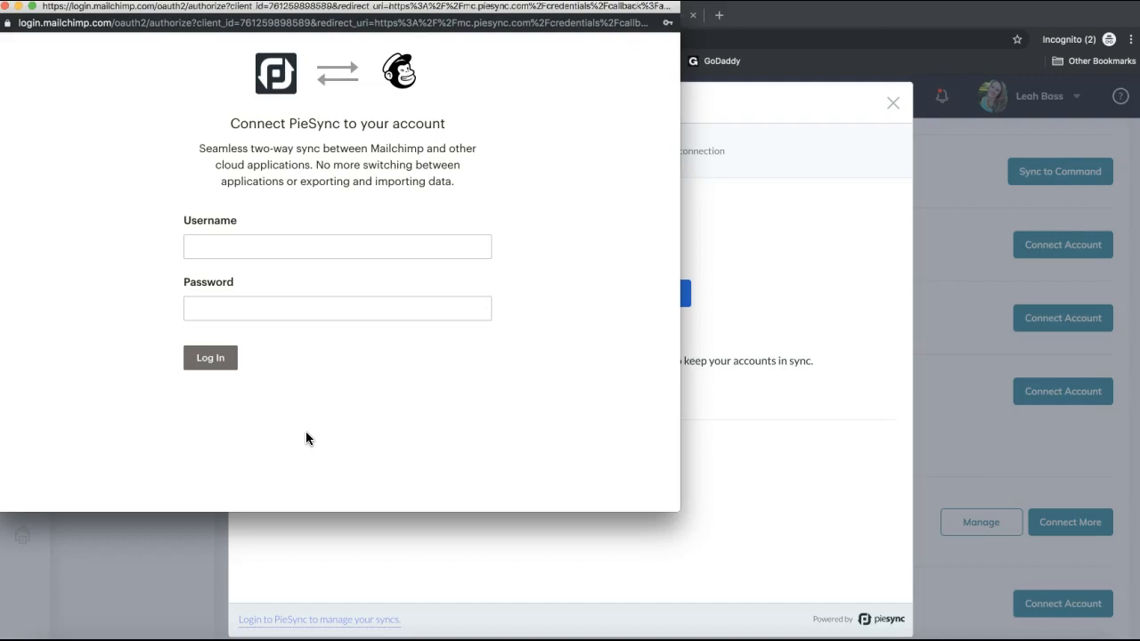
- Abandon the Mailchimp authorization and close the PieSync connection dialog
drag(287, 9, 498, 91)
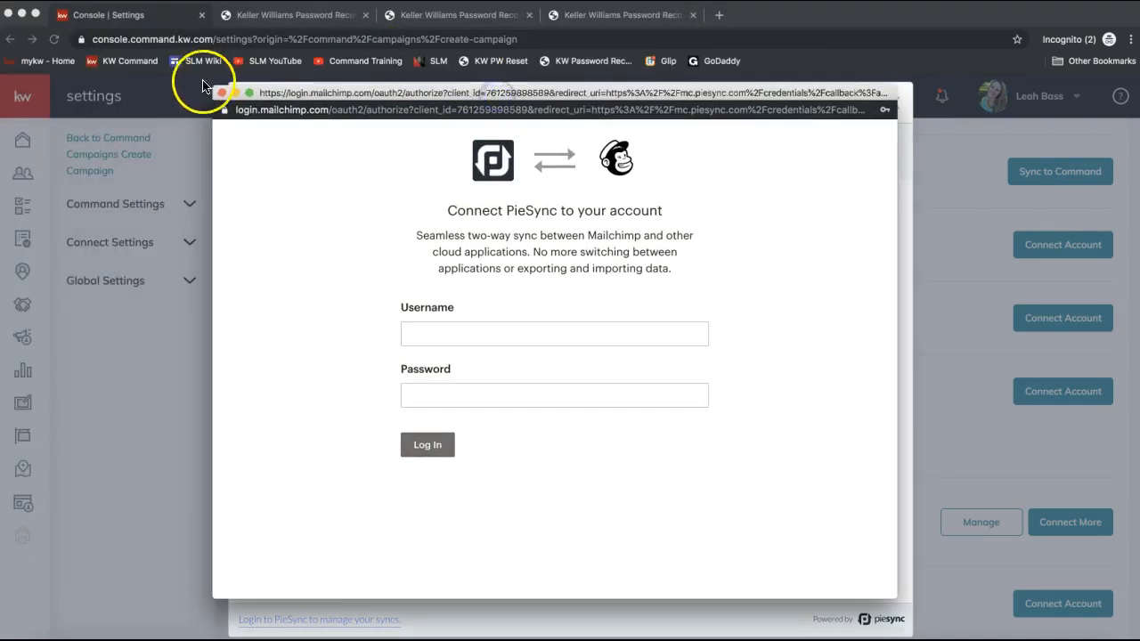
click(221, 92)
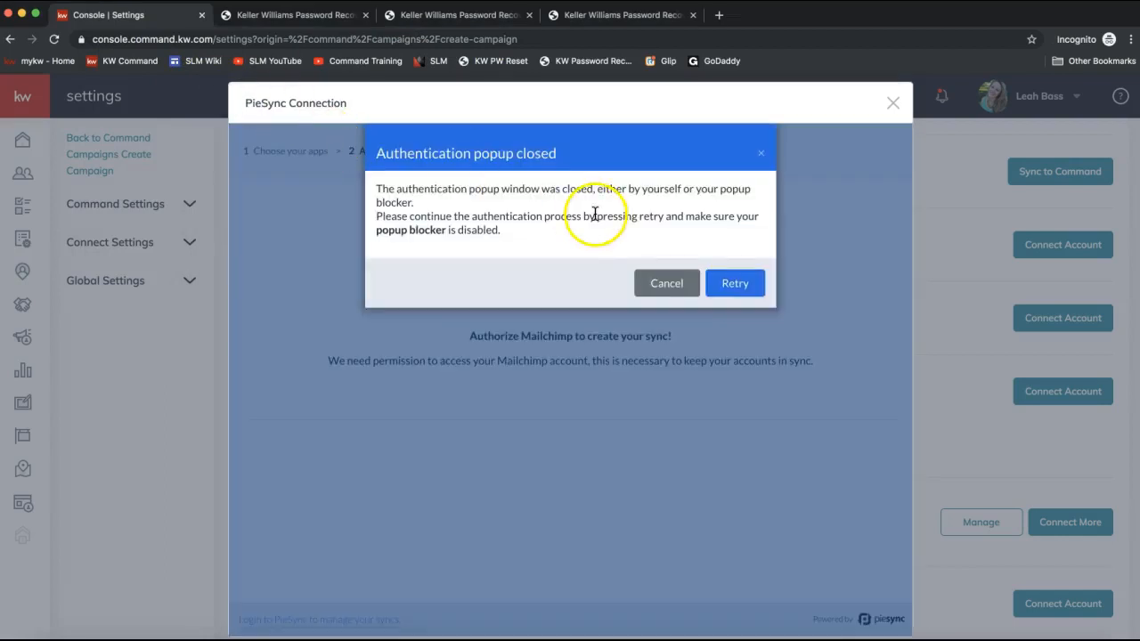
click(664, 283)
click(893, 103)
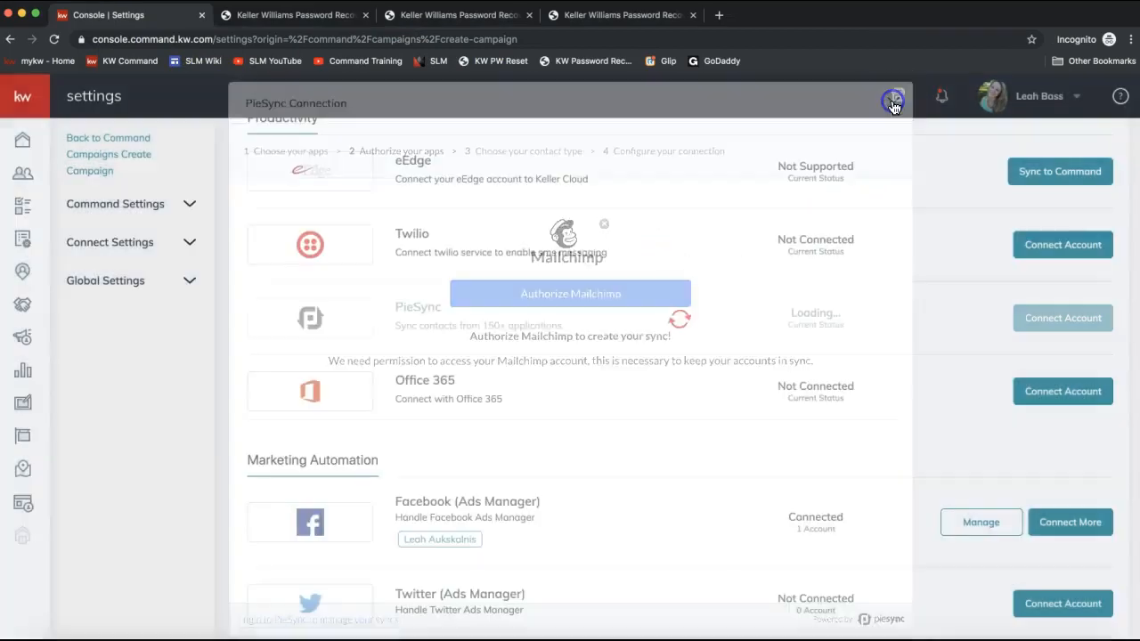